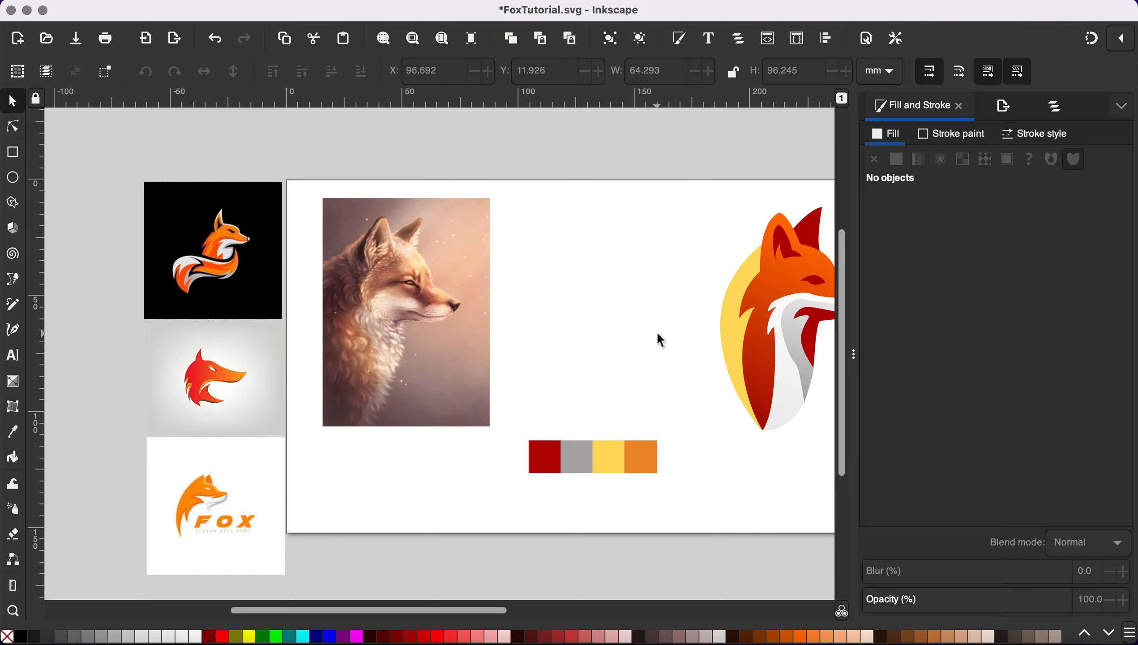
Move the complete vector fox logo closer to the fox photo, to about X 117 mm and Y 8 mm.
scroll(658, 338, "right", 5)
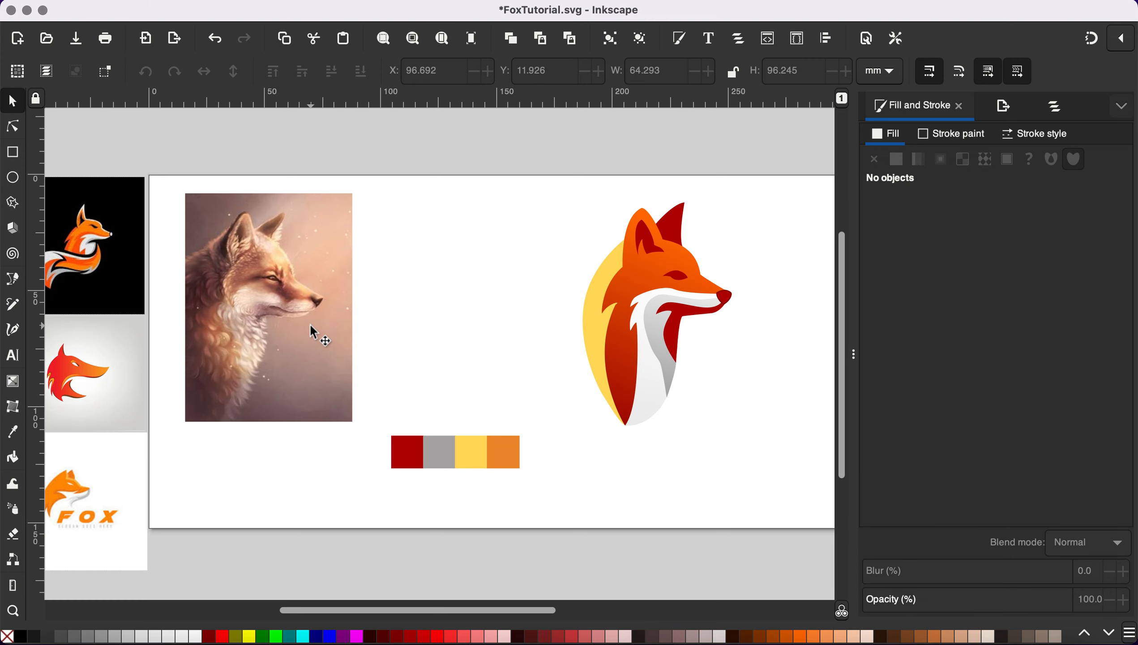
scroll(320, 322, "up", 2, "ctrl")
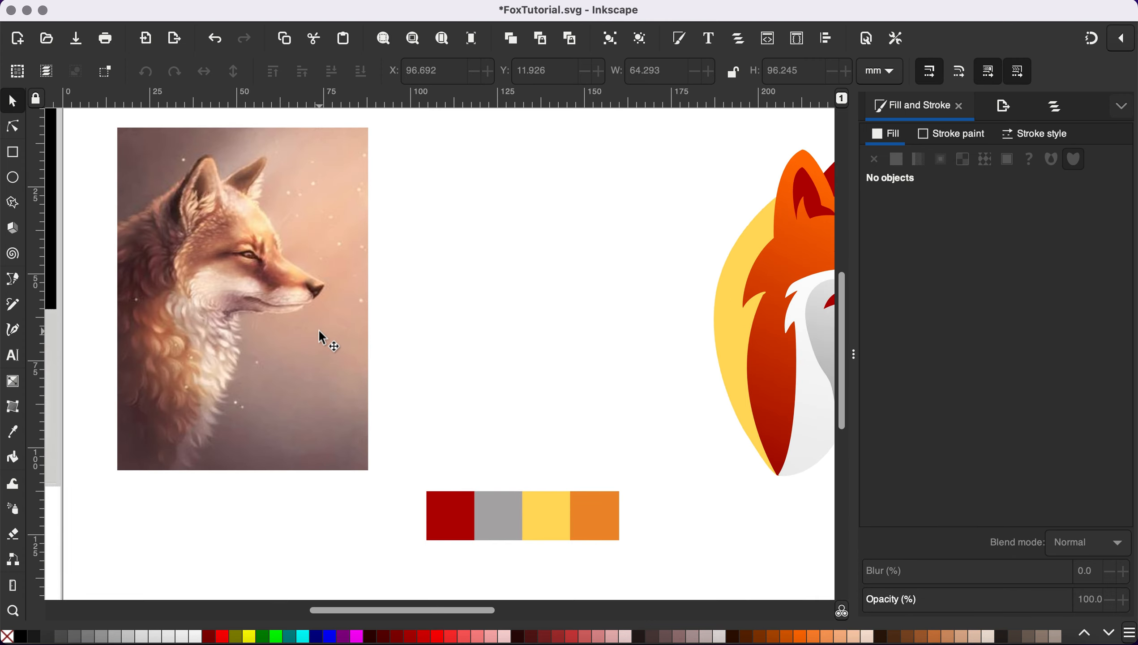
scroll(318, 329, "left", 3)
scroll(320, 330, "right", 4)
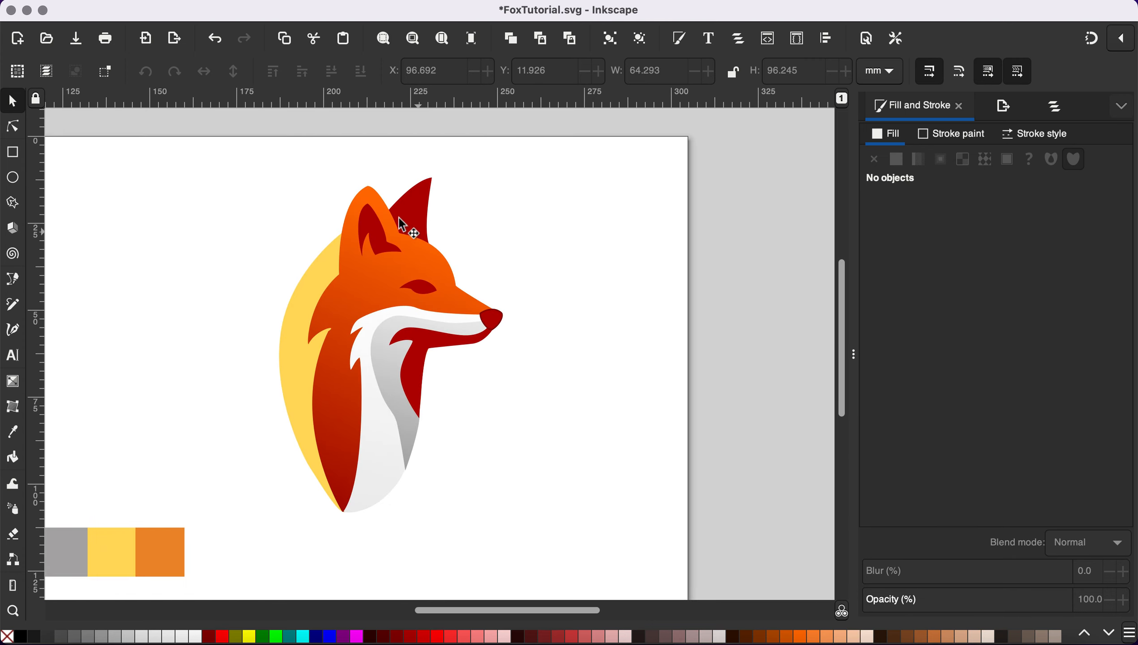
scroll(369, 221, "left", 1)
scroll(365, 213, "left", 5)
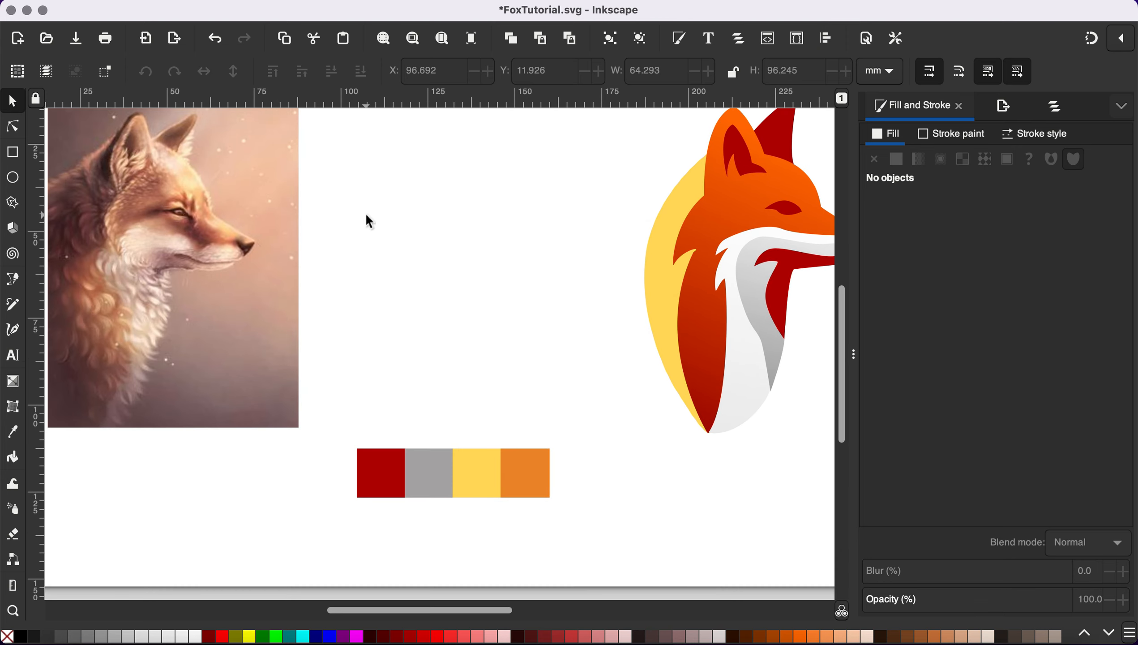
scroll(506, 172, "down", 3, "ctrl")
left_click_drag(496, 138, 678, 344)
left_click_drag(585, 311, 457, 310)
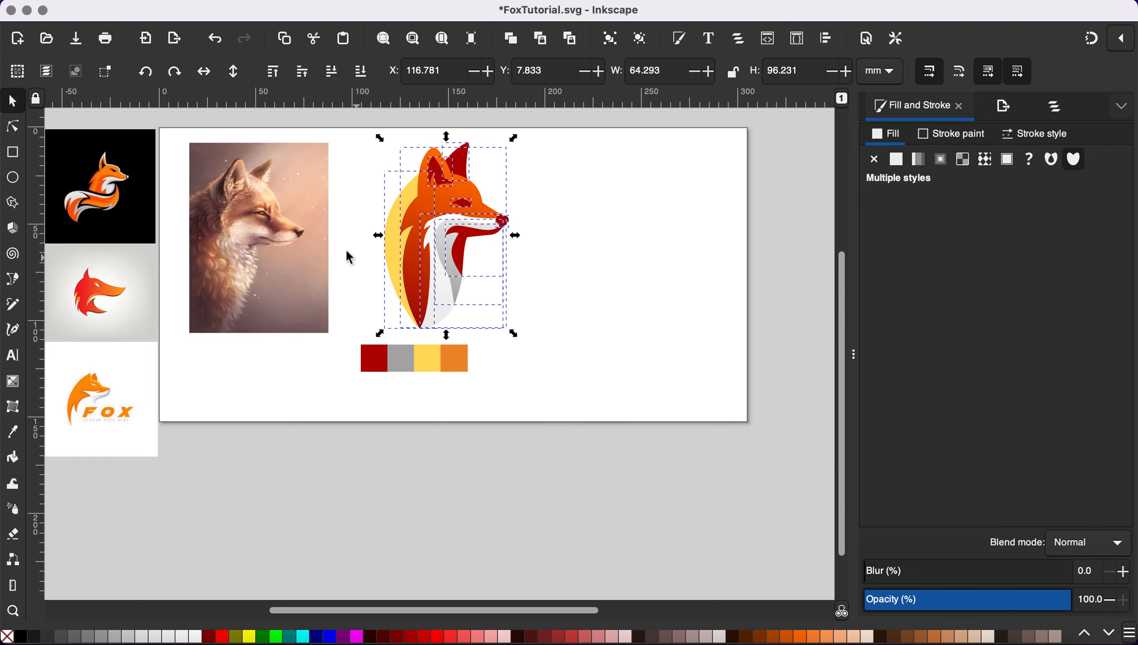
left_click(346, 251)
Lock the layer named Locked that holds the reference images and make the Student layer active.
scroll(281, 227, "up", 2)
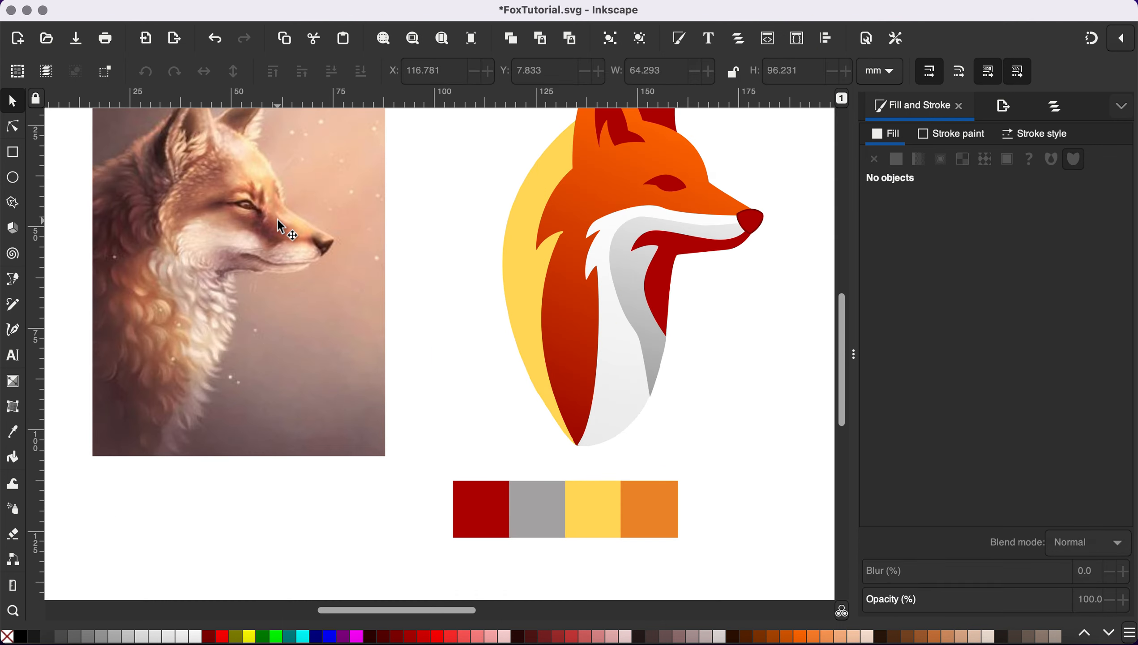
scroll(307, 211, "left", 5)
left_click(346, 183)
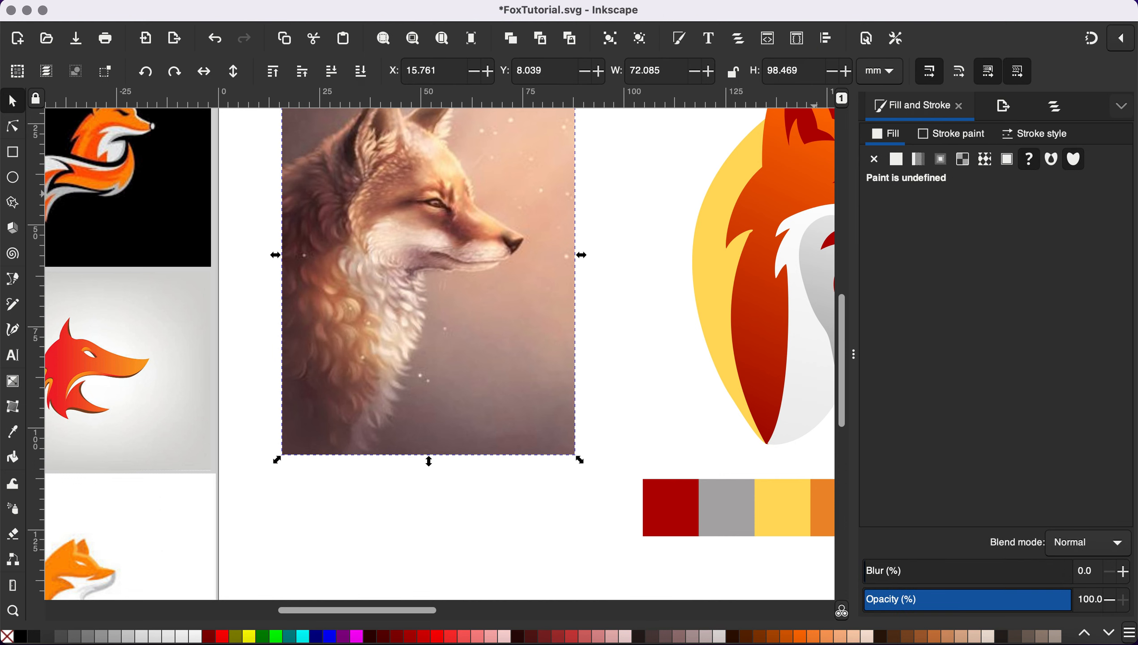
left_click(217, 1)
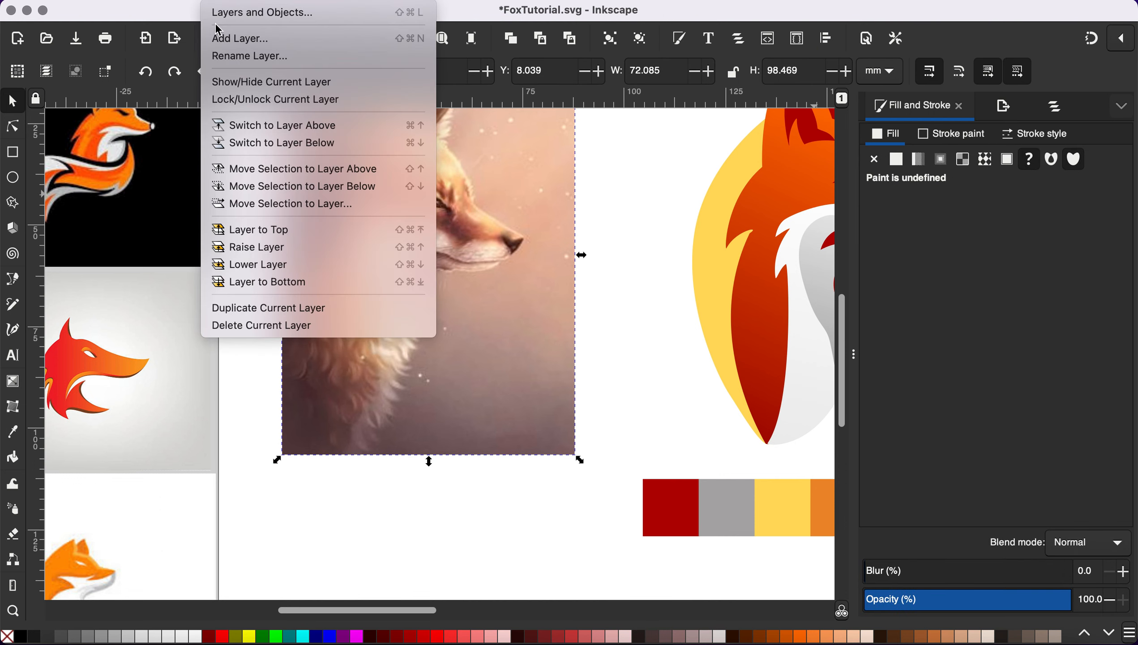
left_click(223, 11)
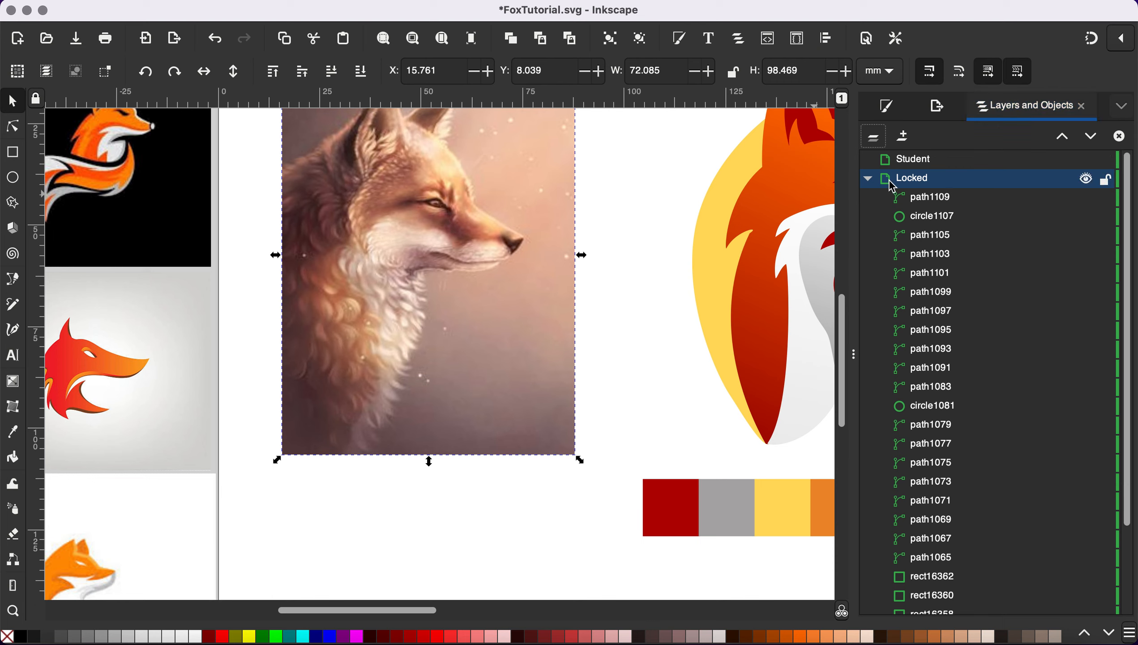
left_click(867, 180)
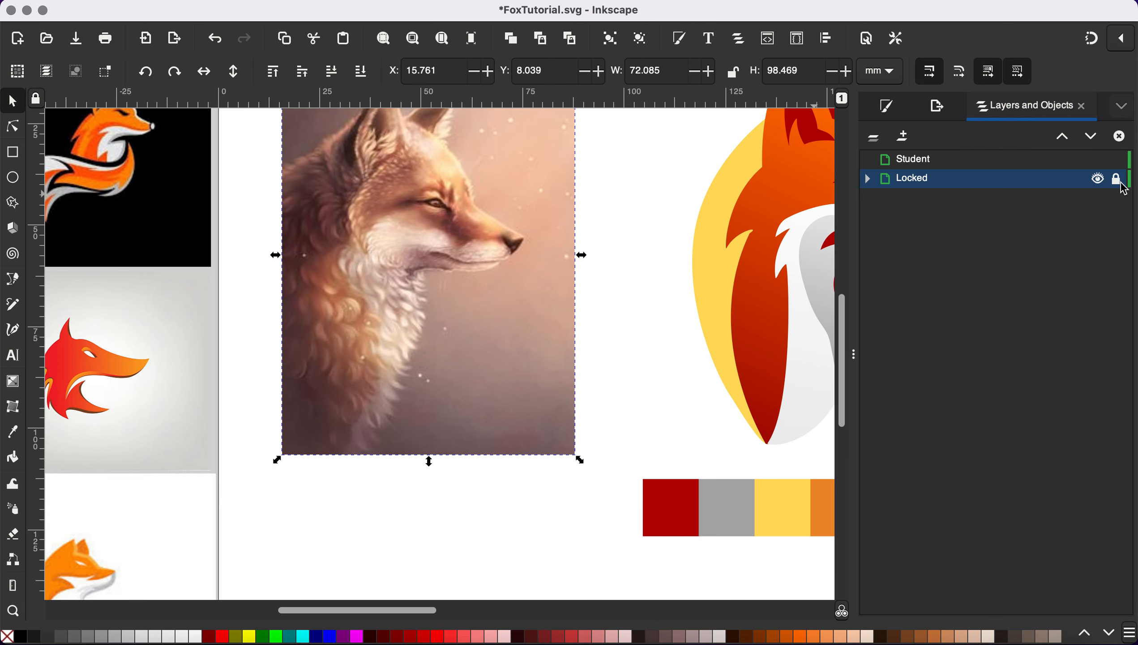
left_click(1024, 160)
Start a Bezier path at the photo fox's nose and trace the snout and forehead up to the base of the near ear.
scroll(491, 311, "right", 3)
scroll(491, 311, "up", 2)
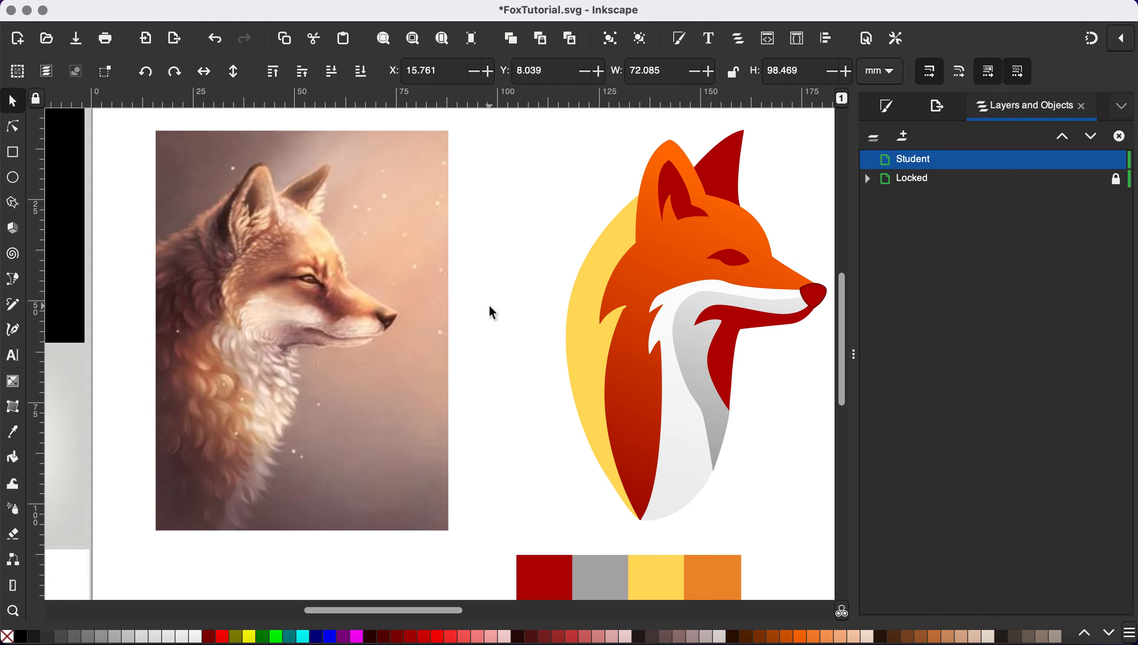
scroll(492, 312, "down", 1)
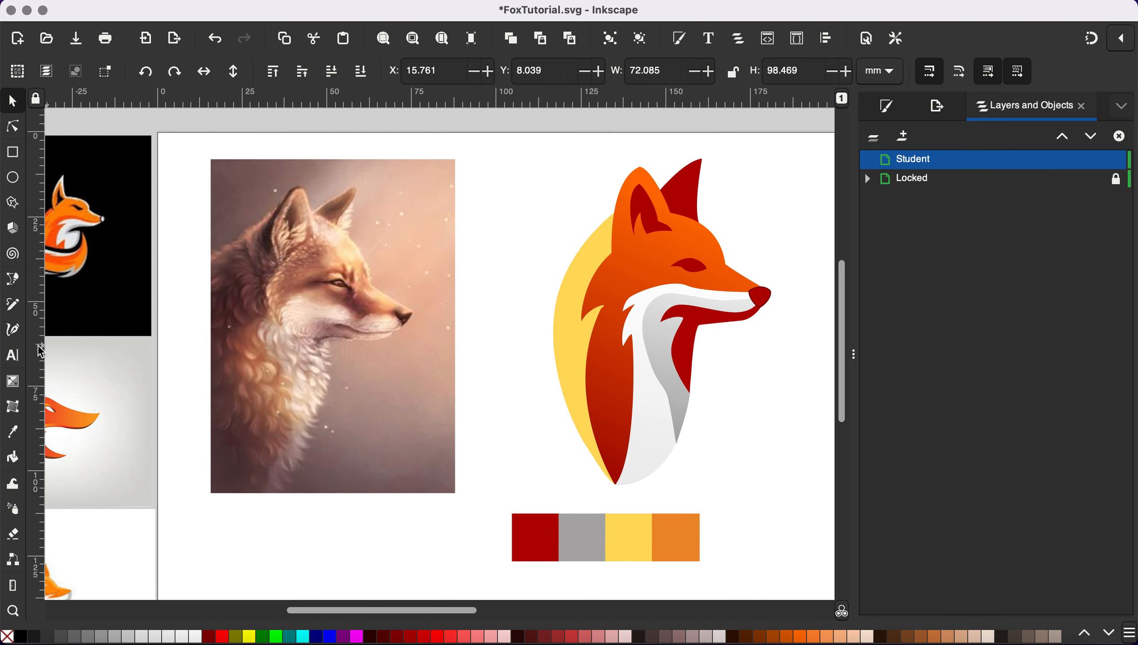
left_click(12, 279)
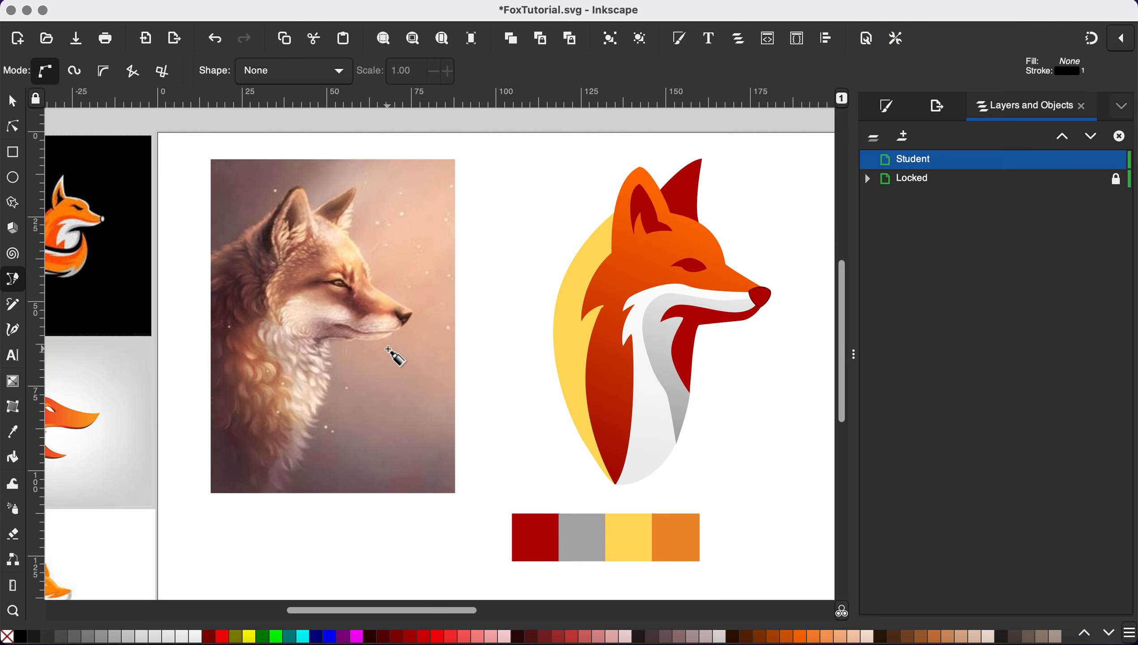
scroll(394, 347, "up", 1)
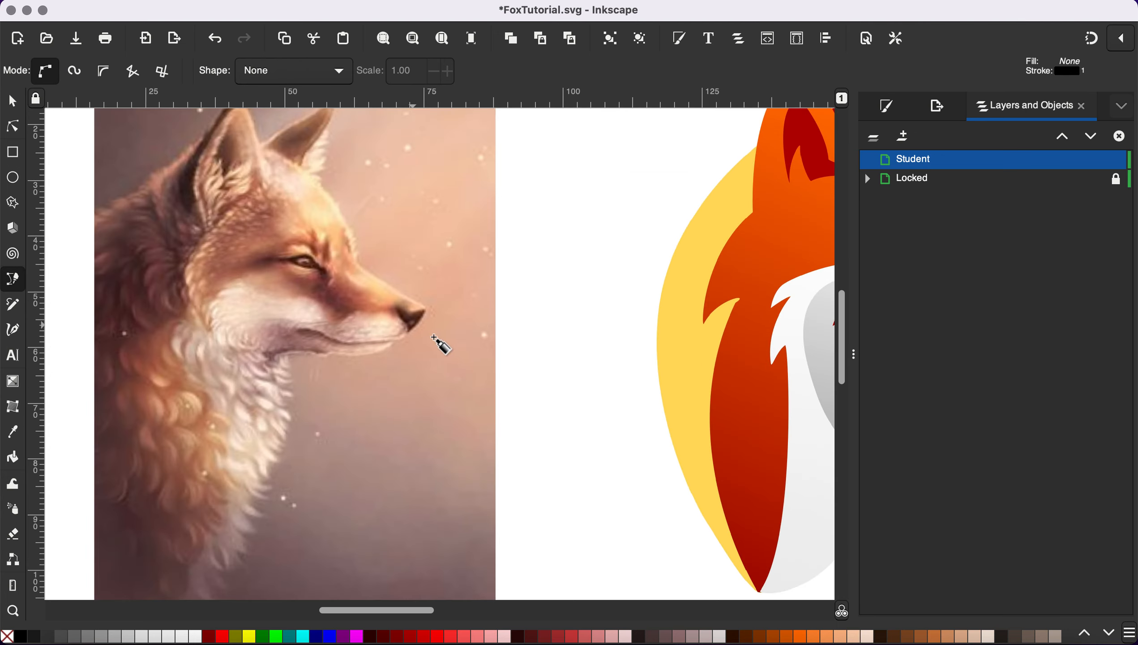
scroll(440, 346, "down", 2)
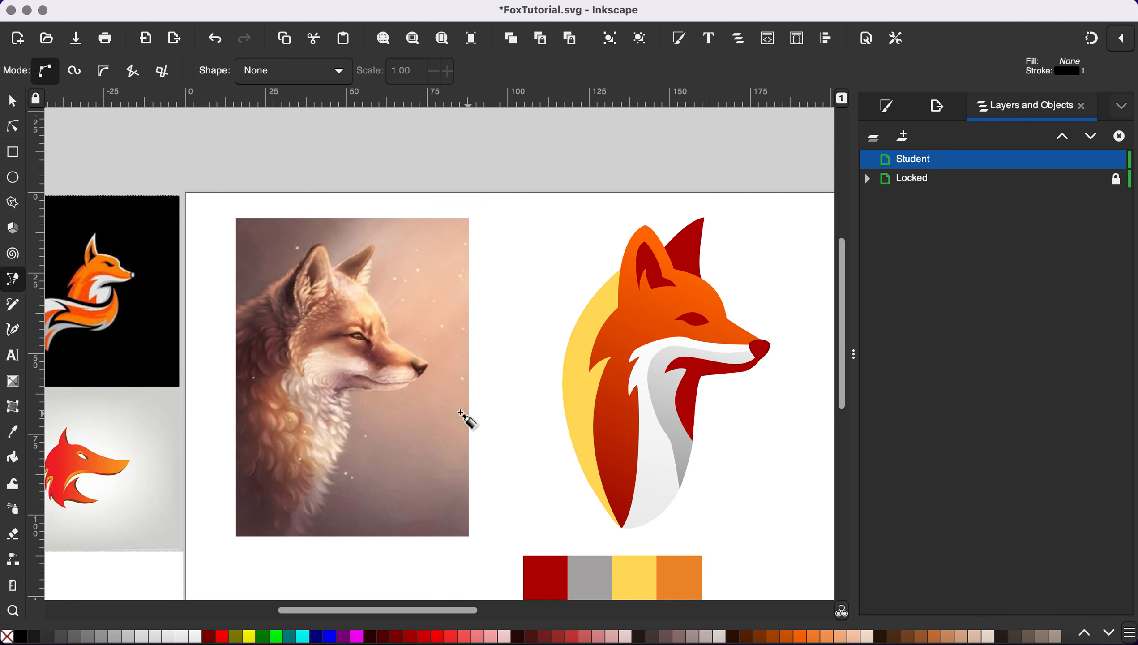
scroll(422, 363, "up", 1)
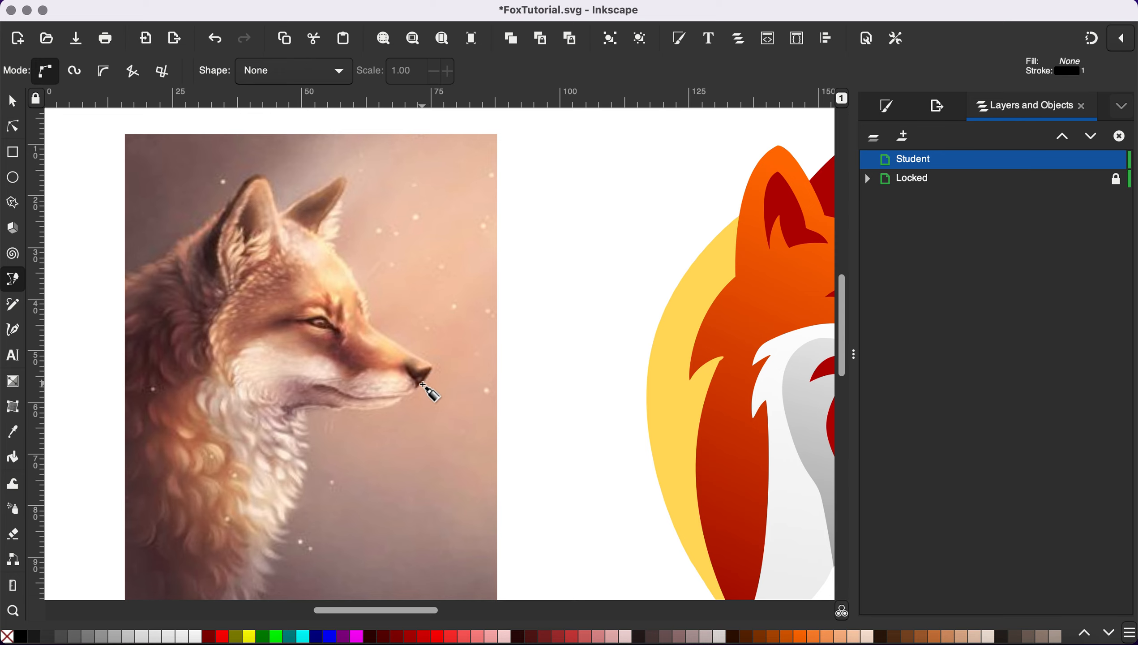
scroll(433, 393, "right", 5)
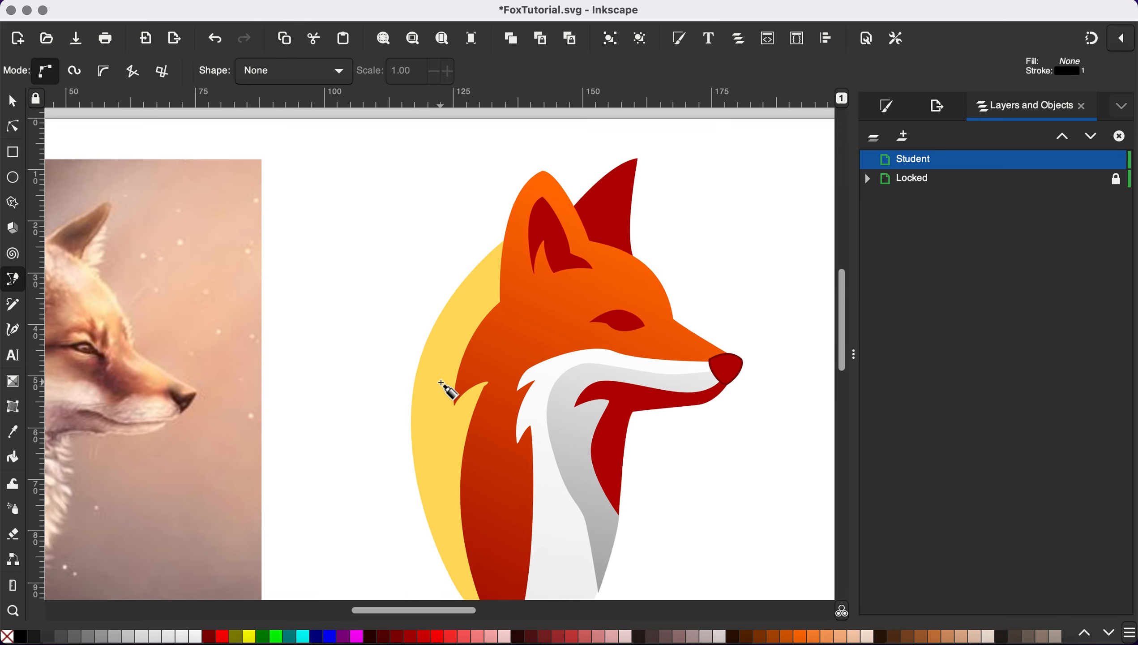
scroll(440, 388, "left", 6)
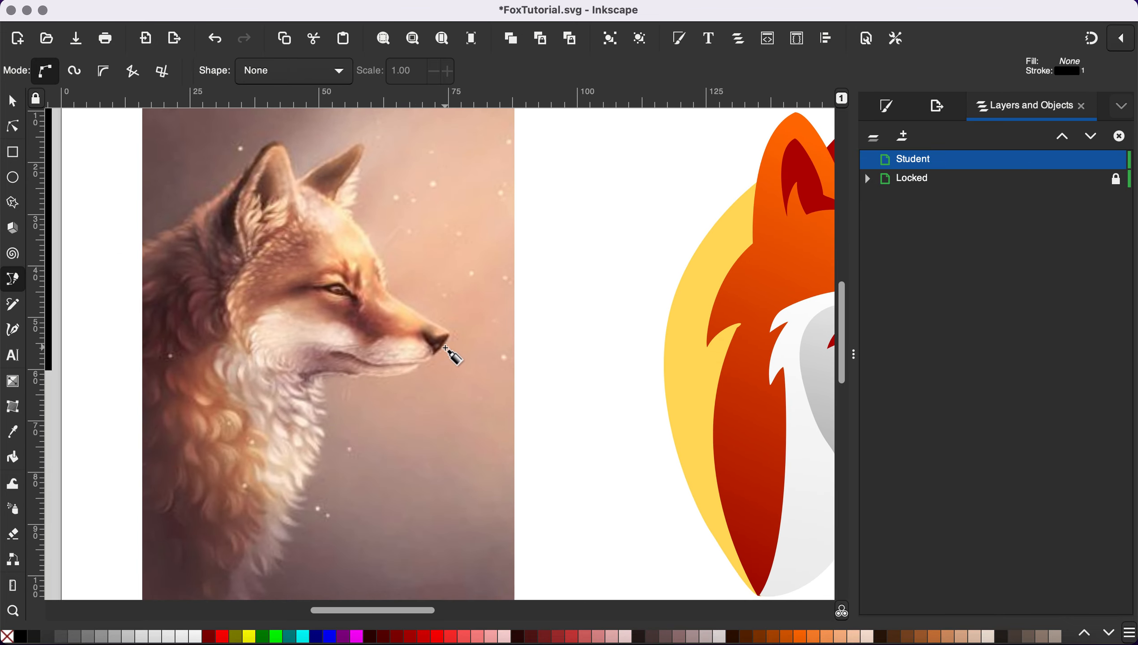
left_click(446, 347)
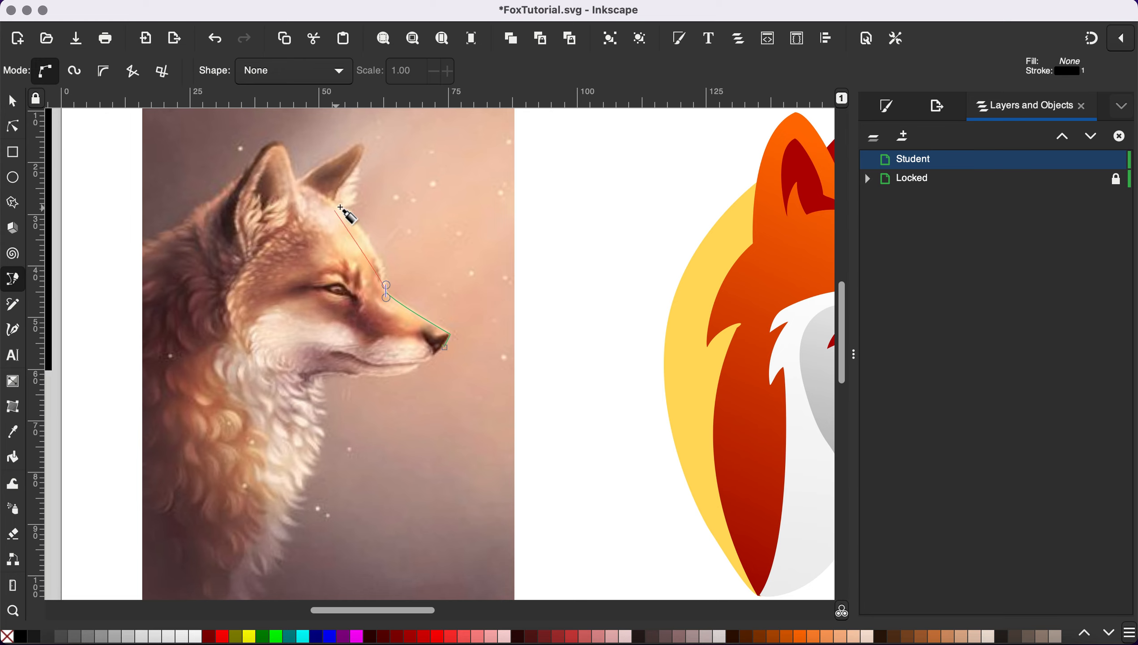
left_click_drag(352, 217, 325, 197)
left_click(296, 179)
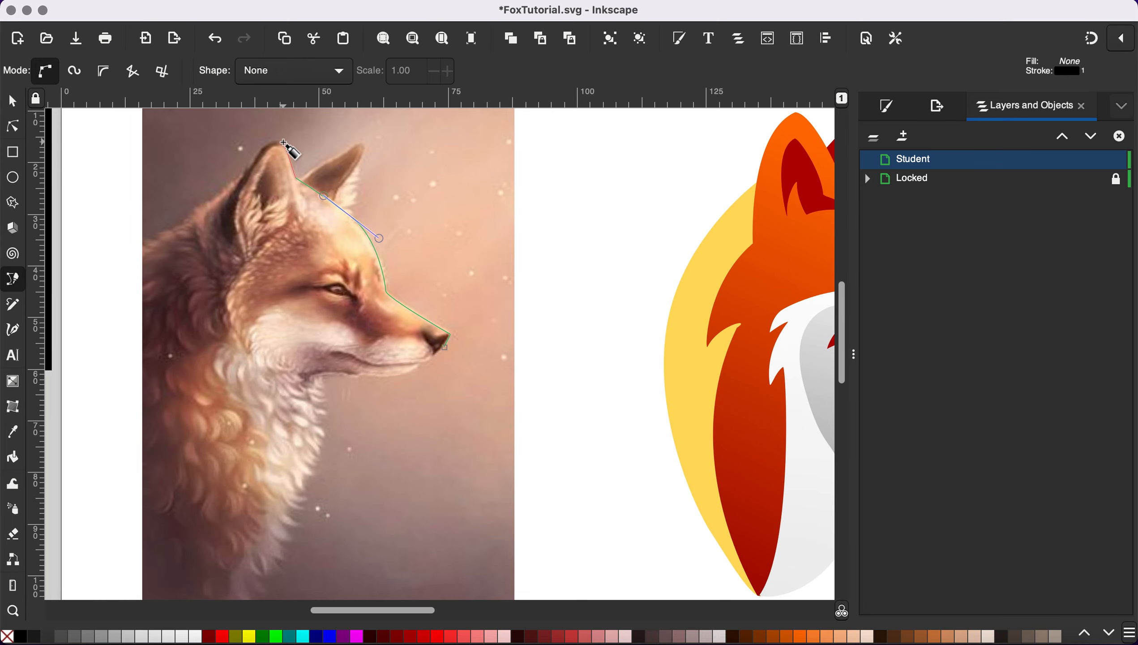
Continue the outline over the near ear and down the back of the neck to a pointed fur tuft.
left_click_drag(285, 142, 277, 143)
left_click_drag(235, 181, 209, 274)
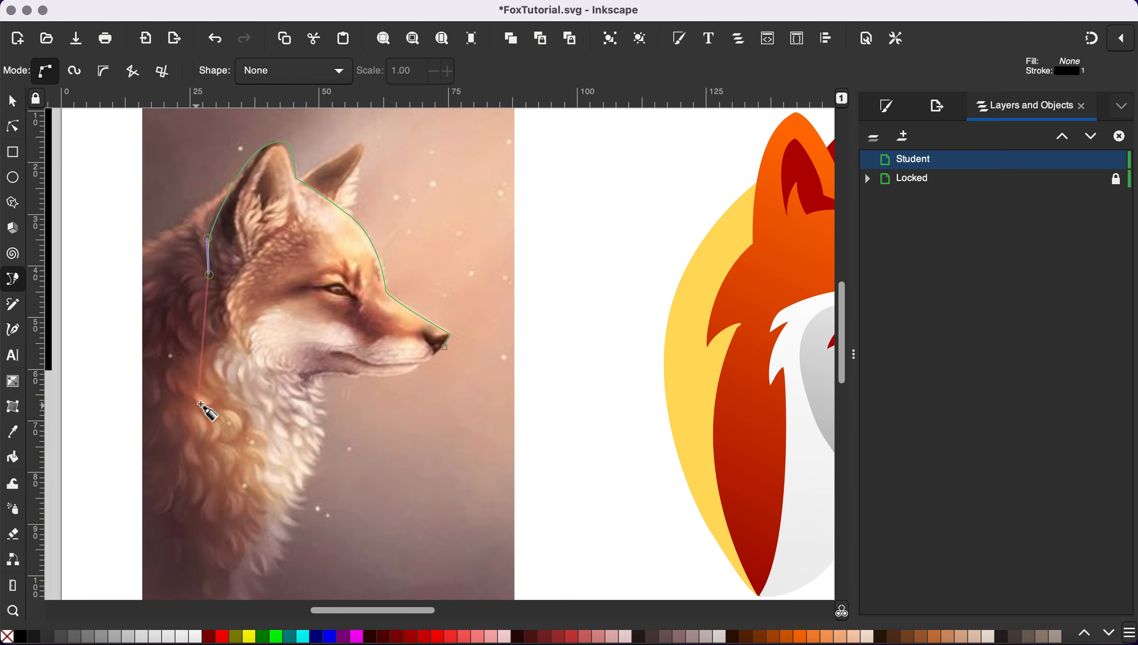
scroll(210, 375, "left", 5)
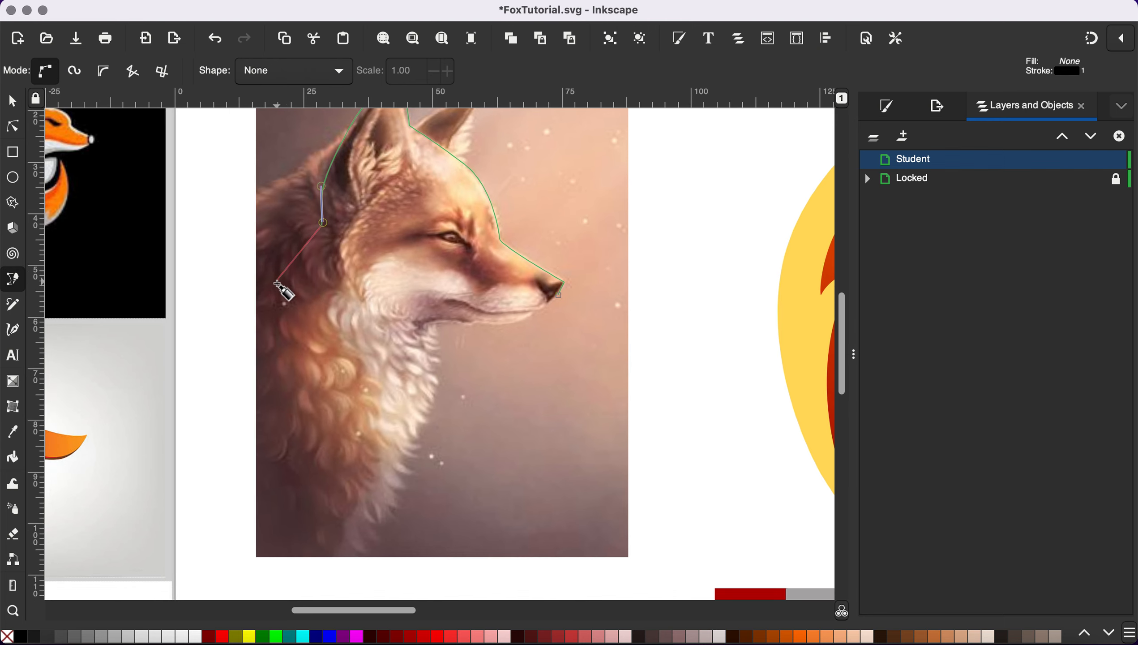
left_click_drag(277, 285, 267, 312)
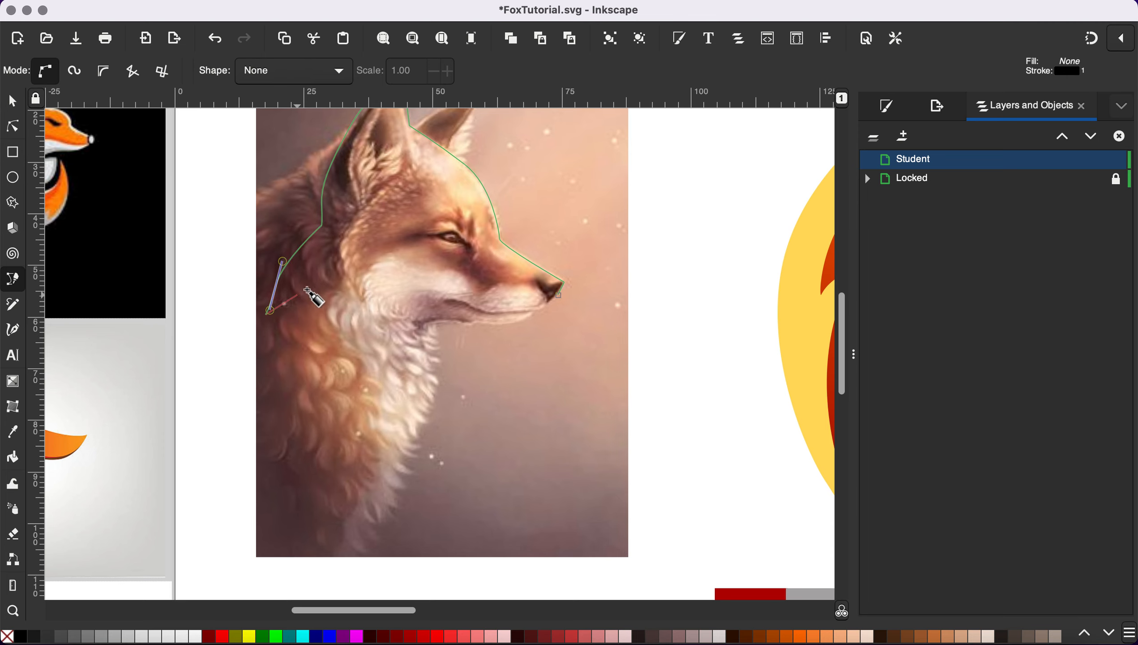
scroll(409, 293, "right", 10)
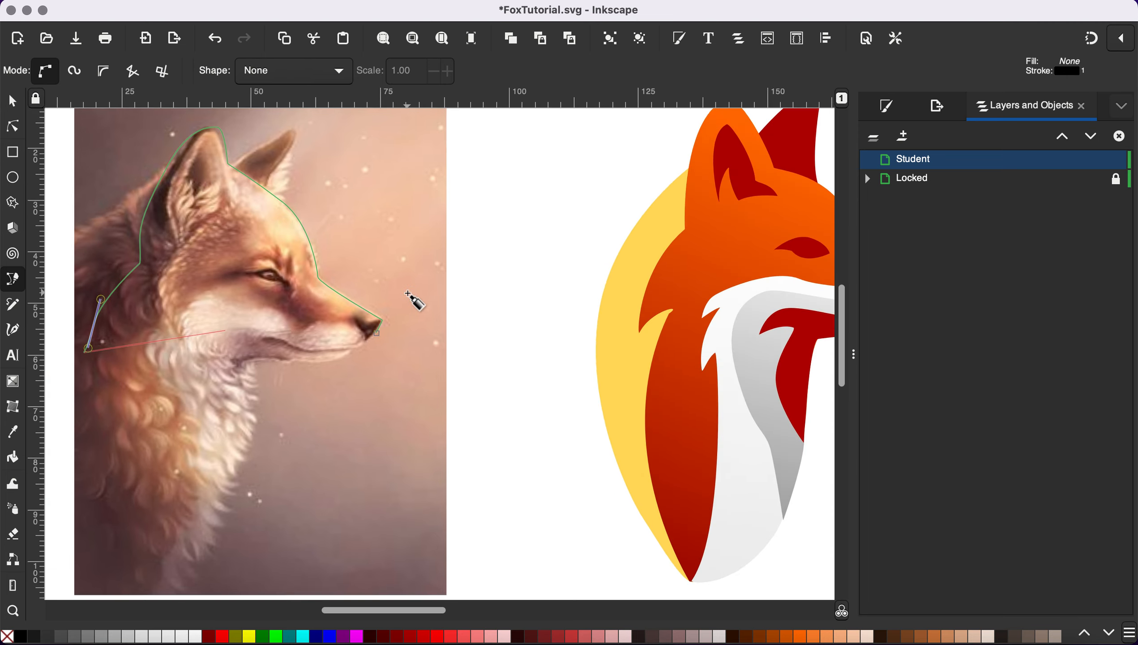
scroll(409, 293, "left", 6)
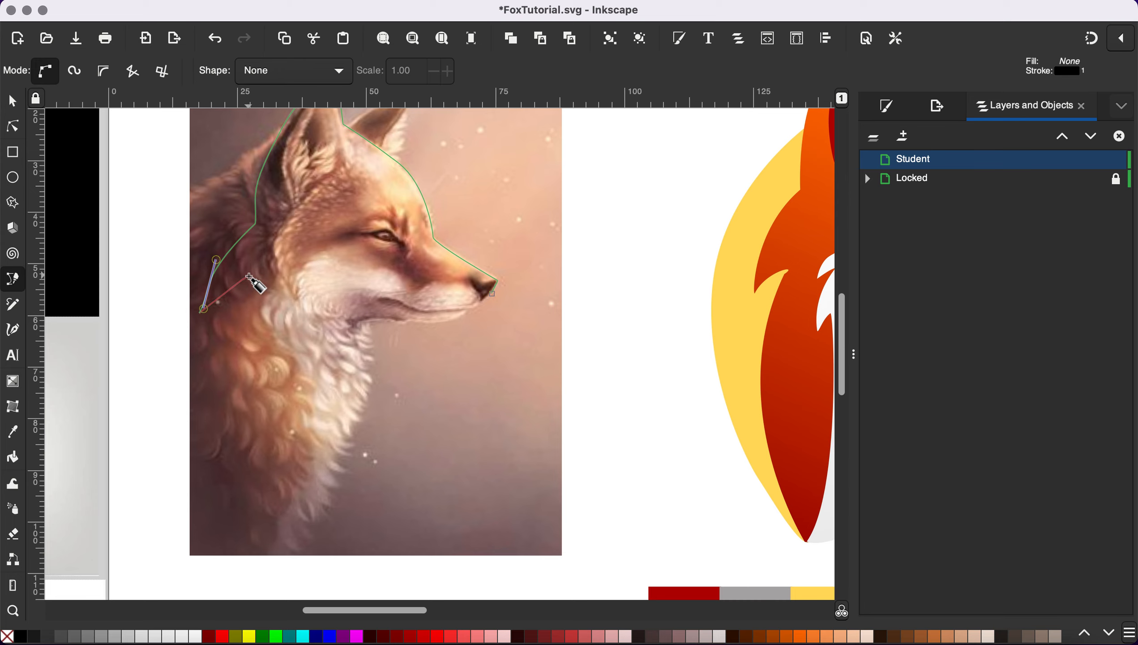
left_click_drag(248, 286, 261, 287)
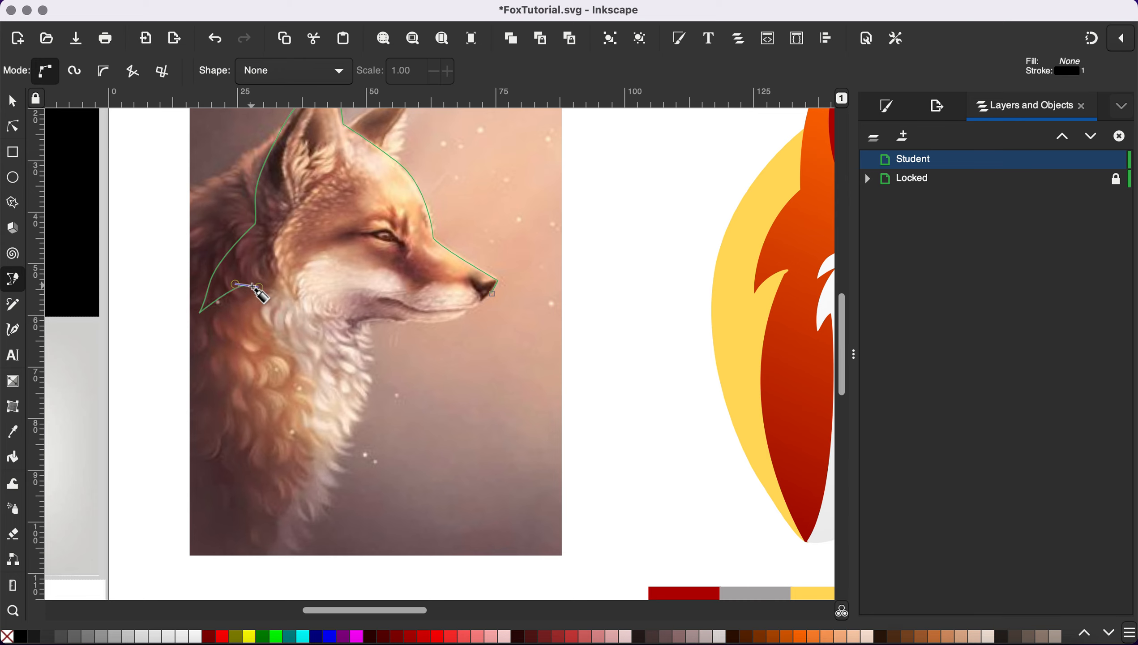
scroll(262, 296, "up", 2)
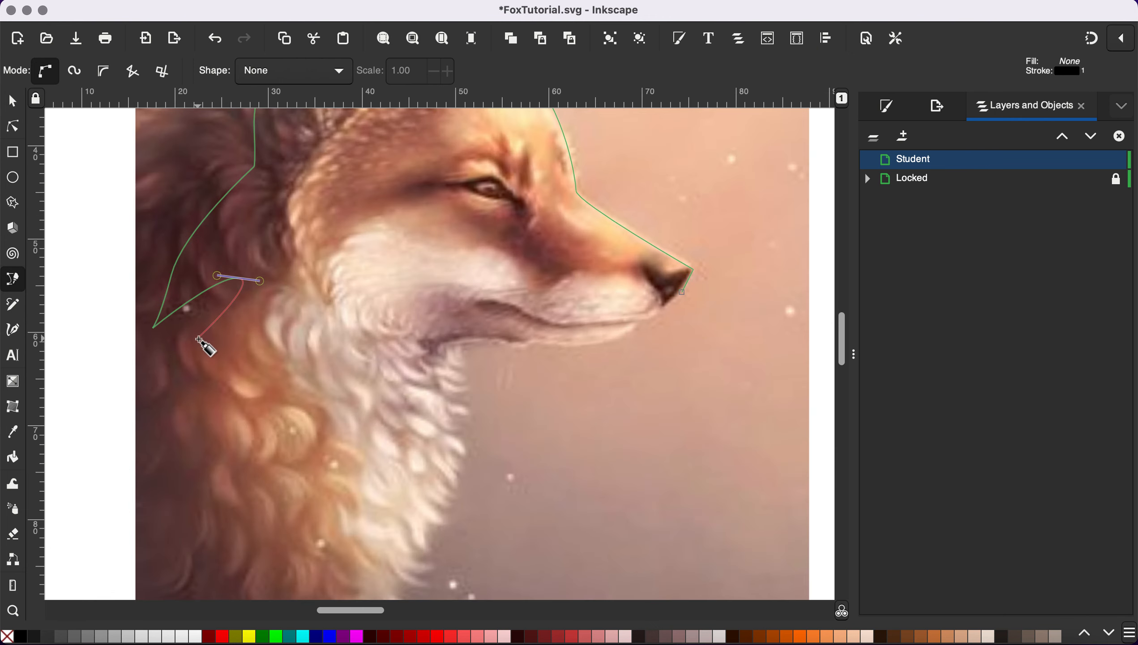
key("BackSpace")
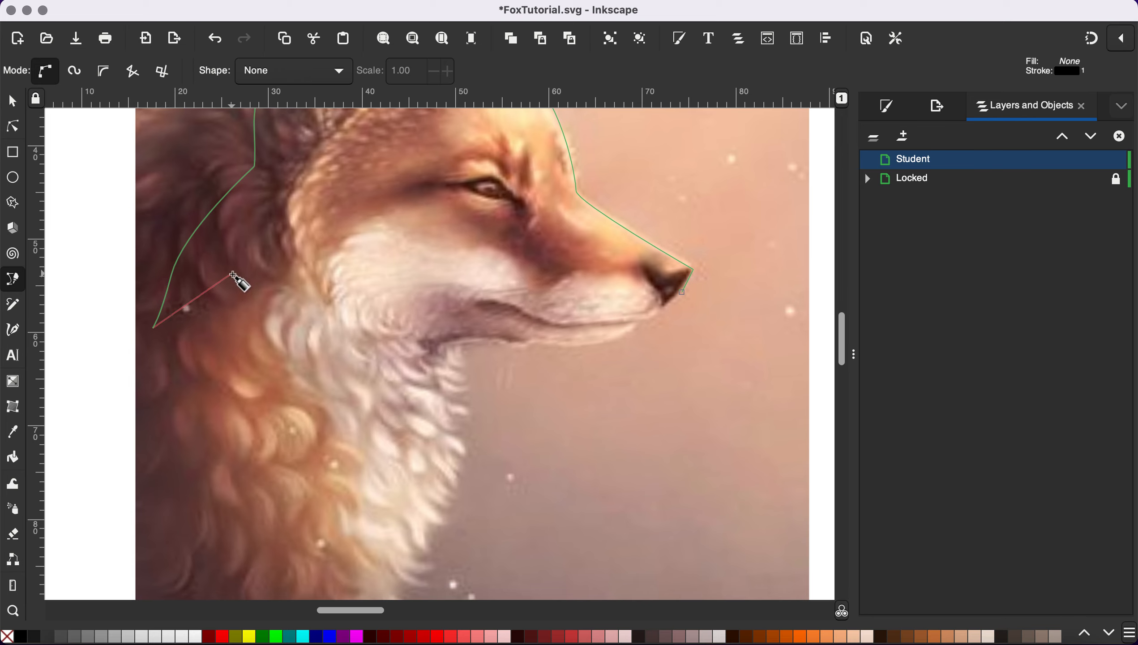
Curve the outline back in under the fur tuft, then along the back of the neck to the bottom tip.
mouse_move(221, 277)
left_mouse_down()
mouse_move(235, 278)
mouse_move(223, 277)
left_mouse_up()
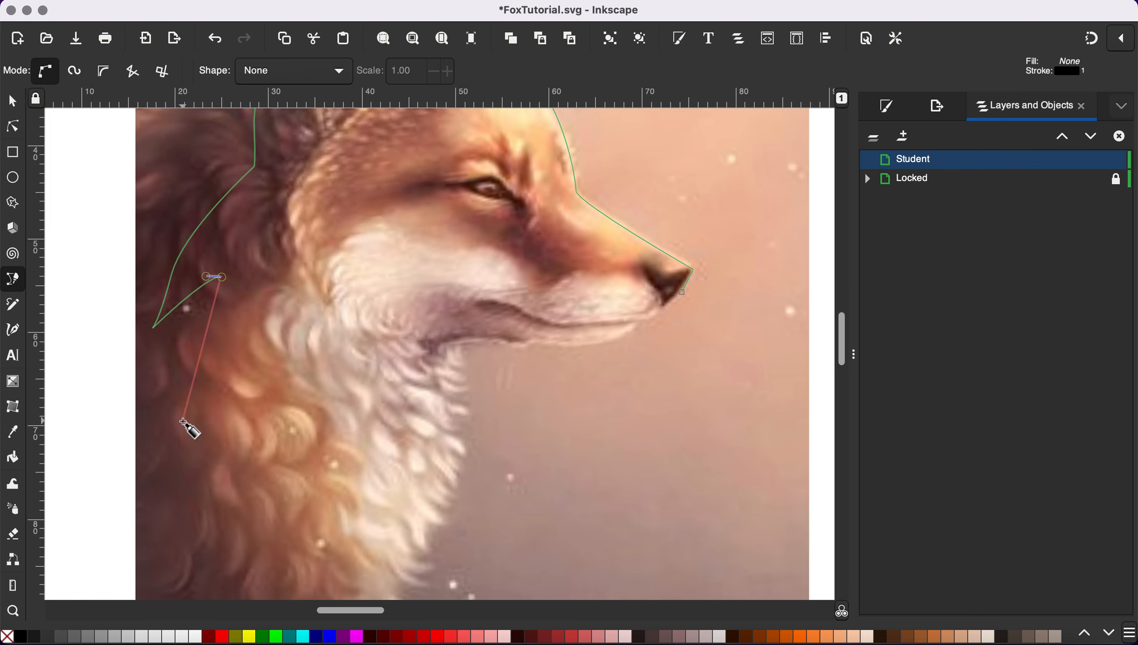
scroll(181, 425, "down", 1)
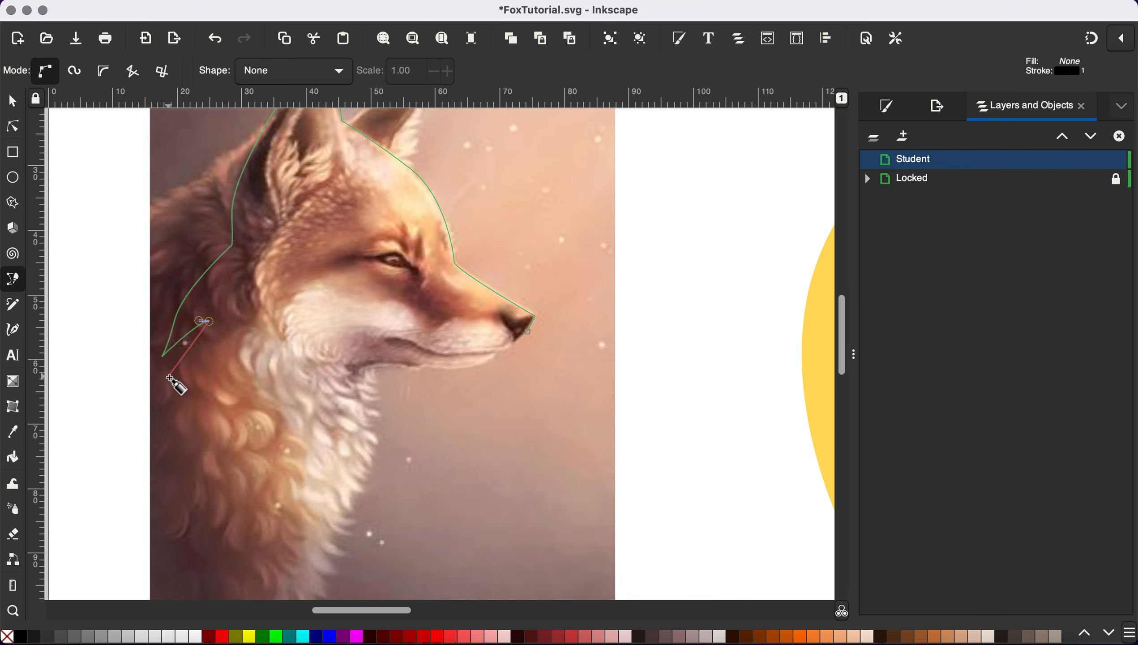
scroll(181, 389, "down", 1)
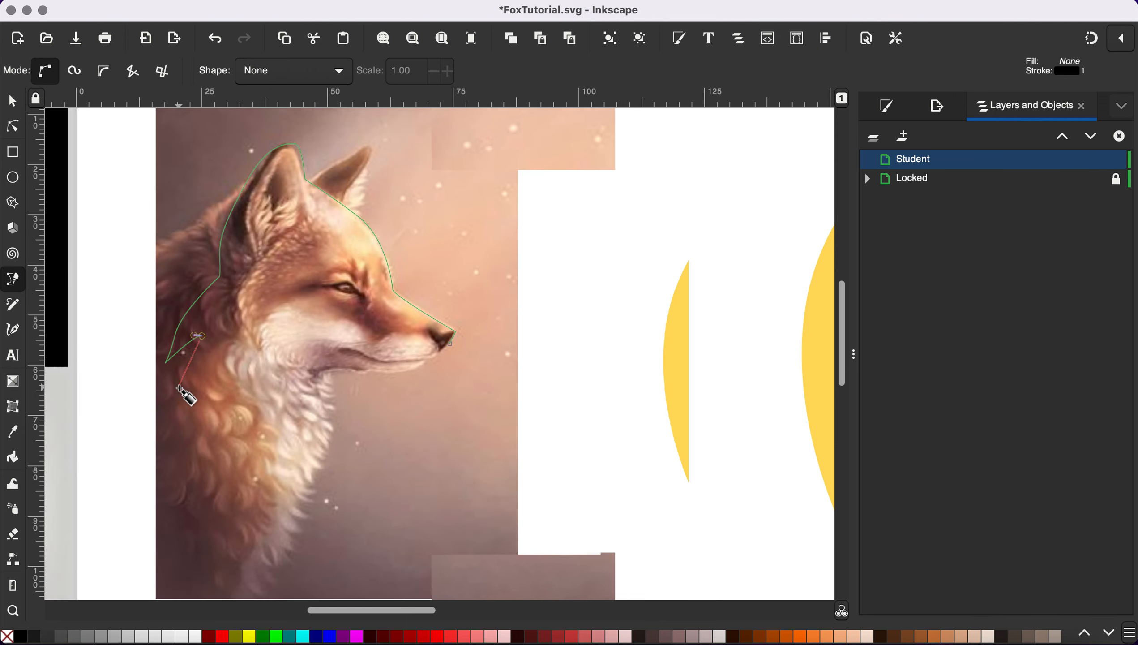
left_click_drag(179, 377, 183, 411)
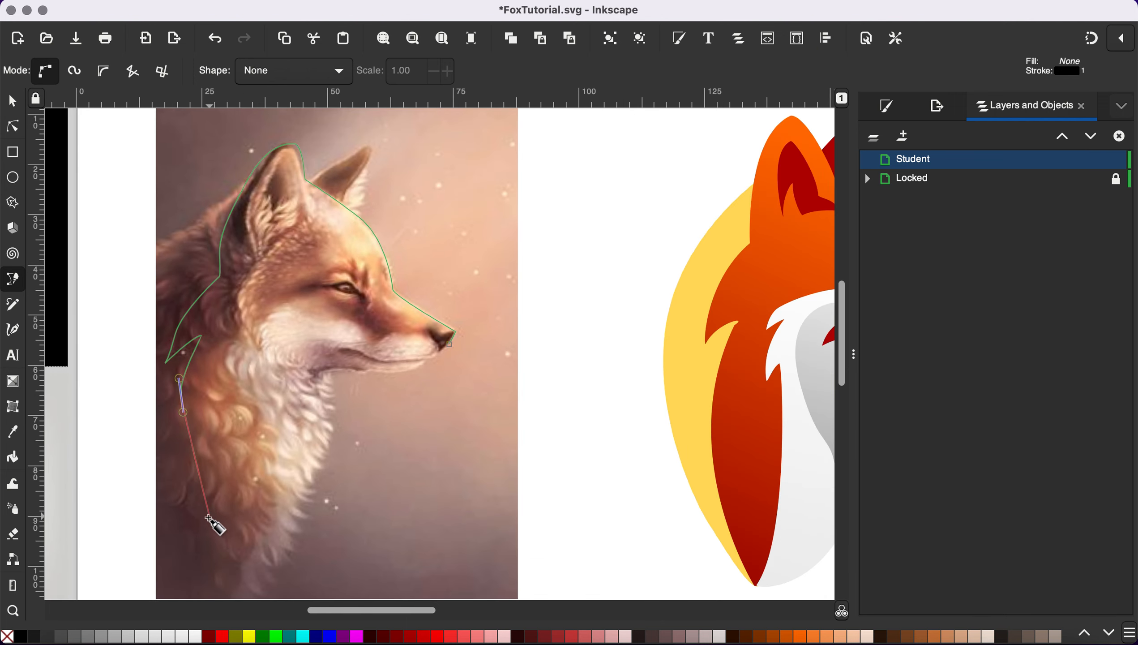
left_click_drag(177, 510, 216, 569)
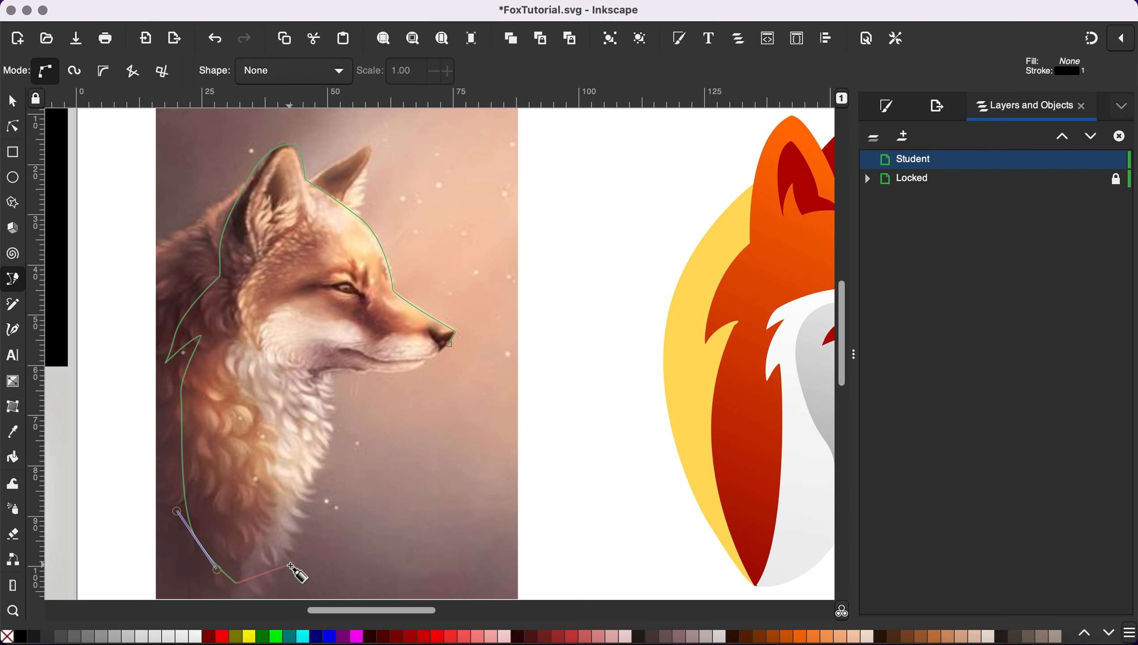
Continue the outline up the chest and along the underside of the jaw, and close the path at the nose.
scroll(297, 574, "right", 5)
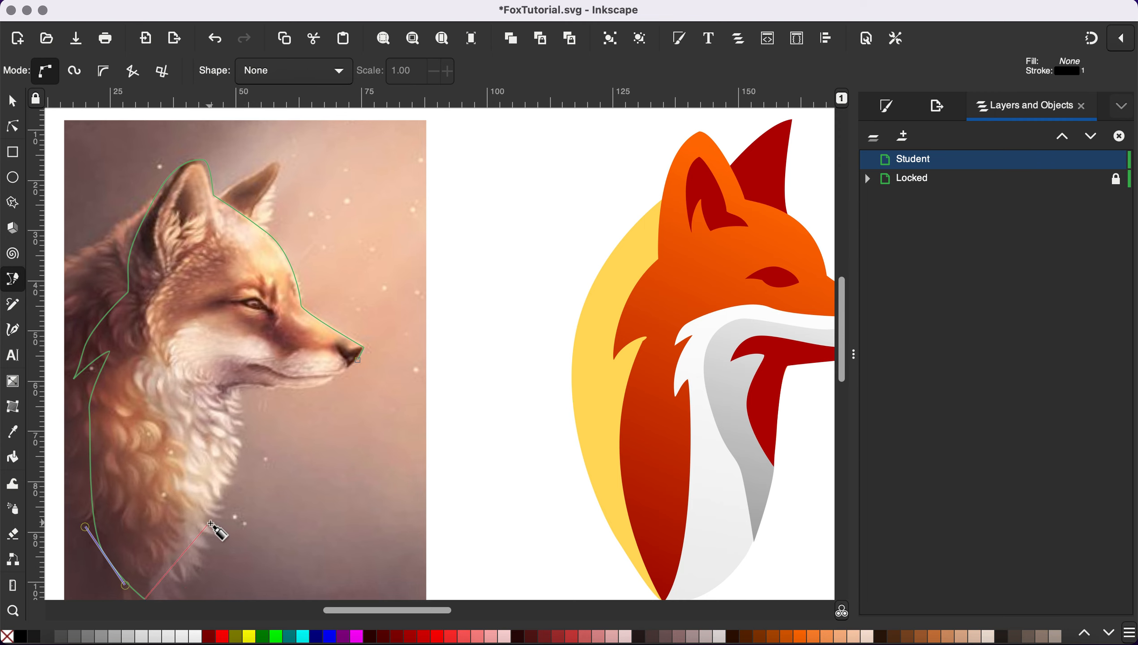
left_click_drag(210, 524, 237, 432)
left_click_drag(237, 391, 345, 374)
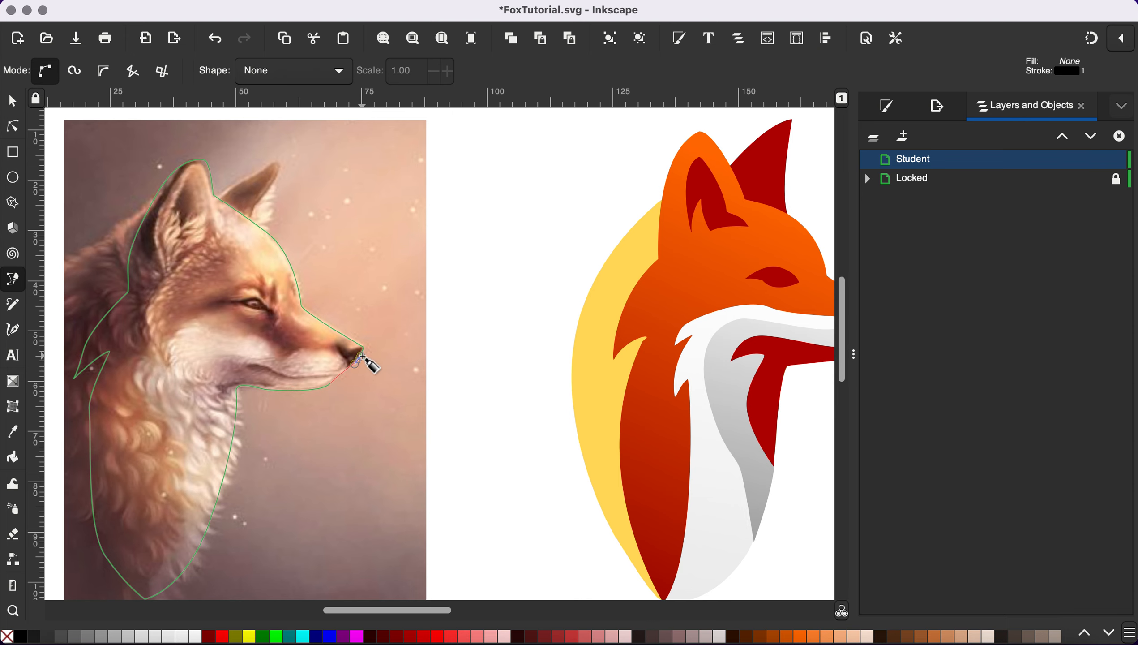
left_click(362, 351)
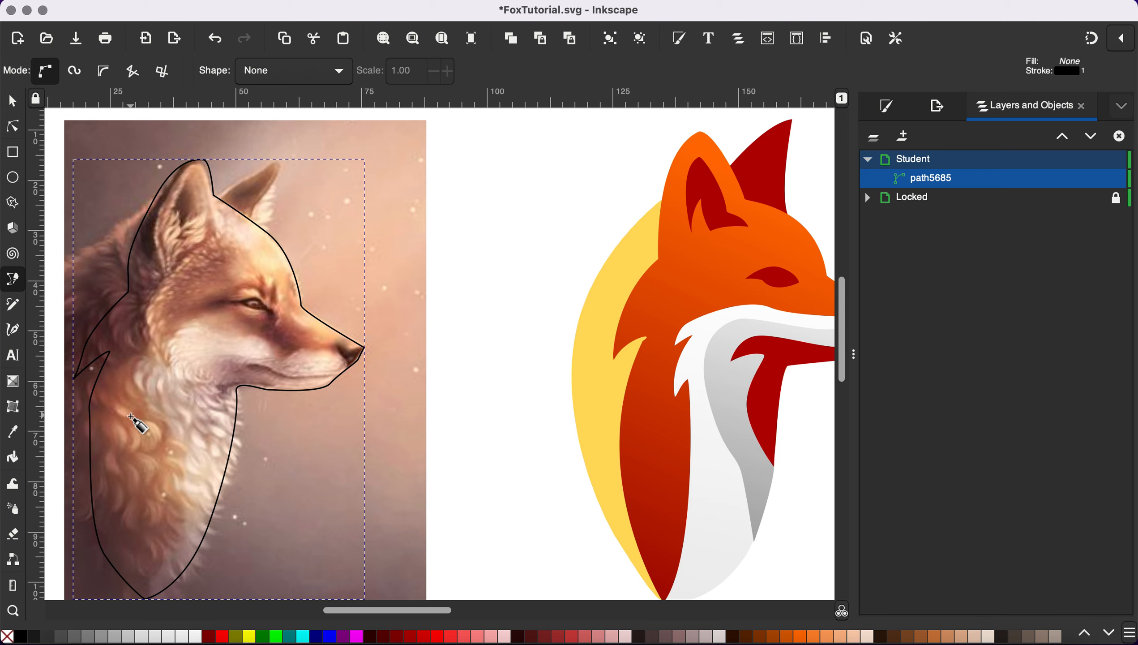
Fill the fox outline with orange sampled from the palette swatch and remove its black stroke.
scroll(130, 416, "down", 2)
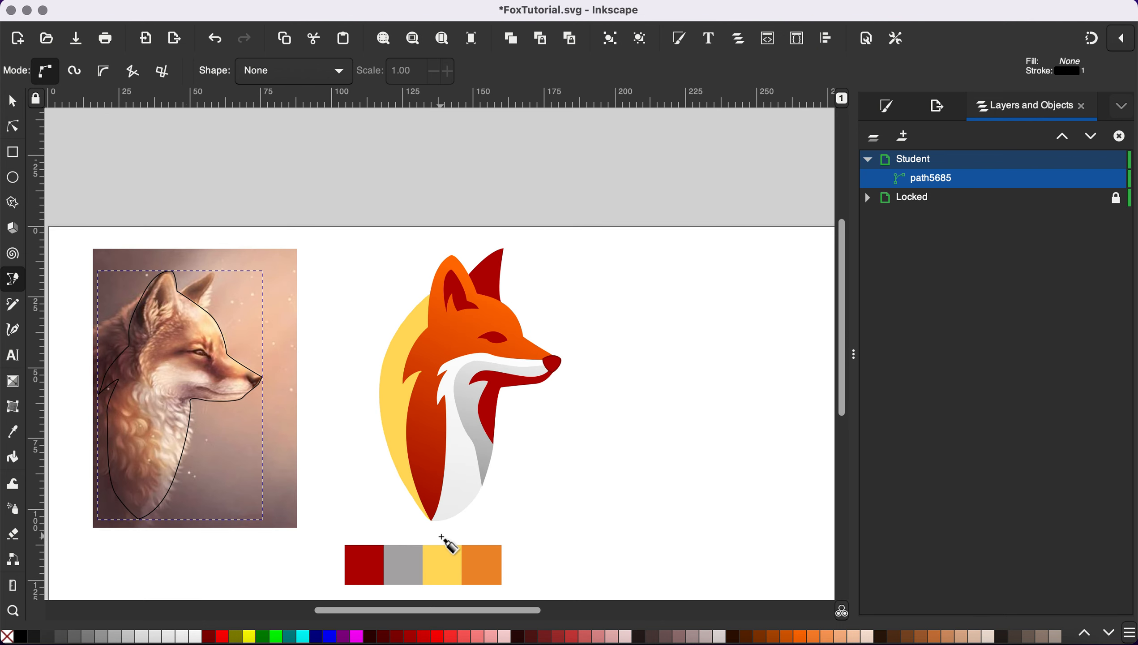
key("d")
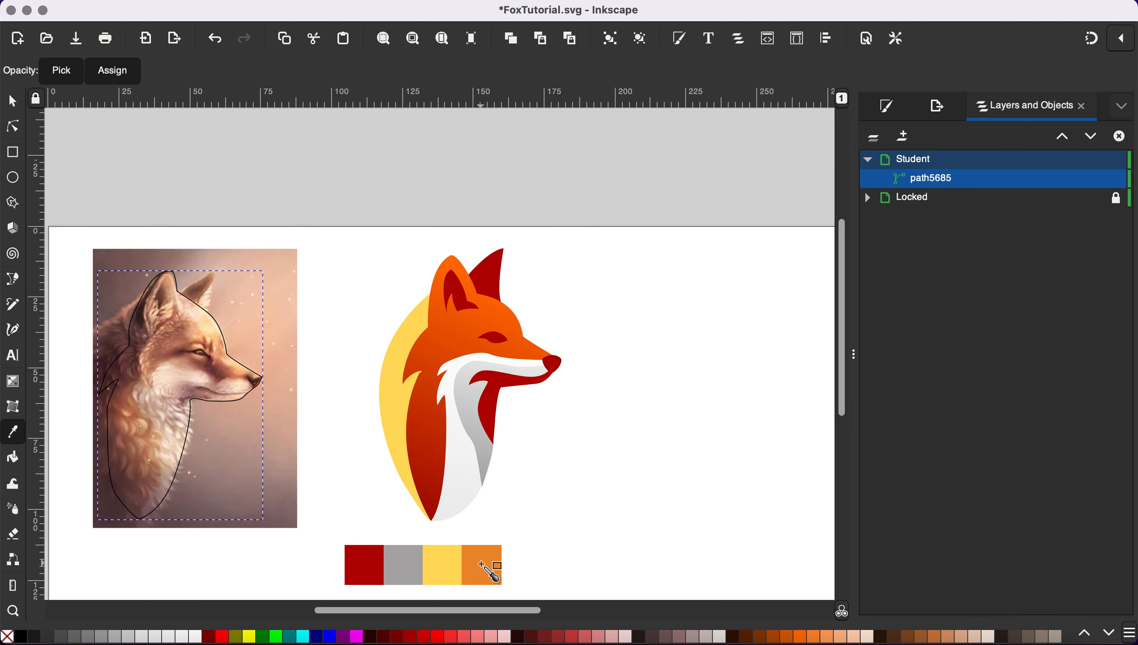
left_click(482, 566)
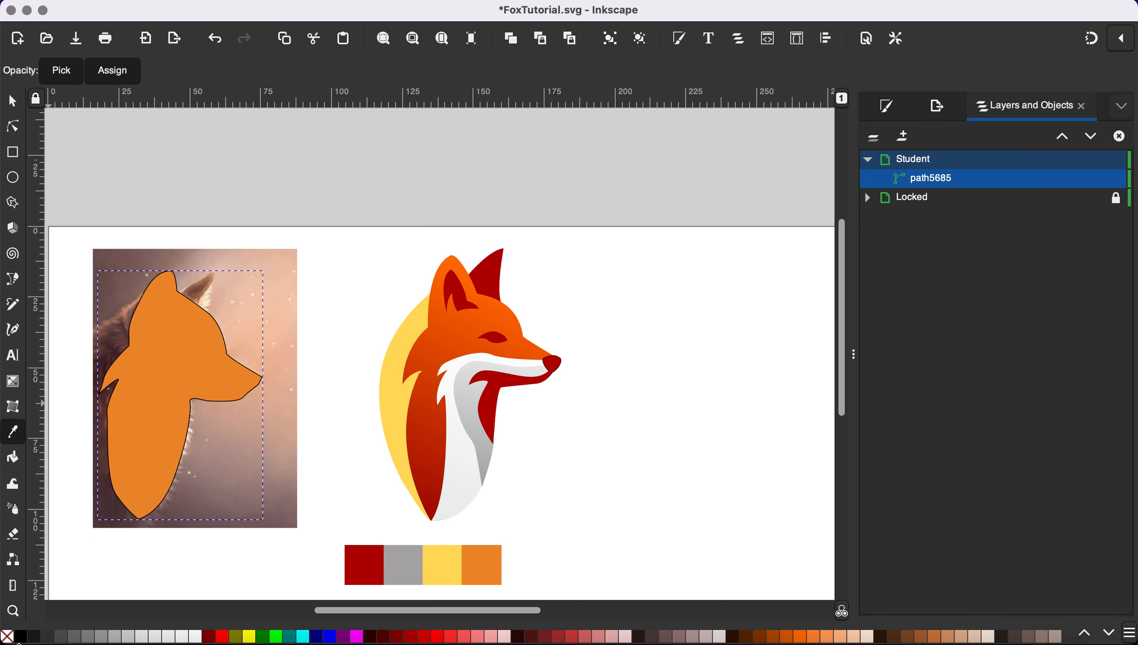
left_click(8, 637, "shift")
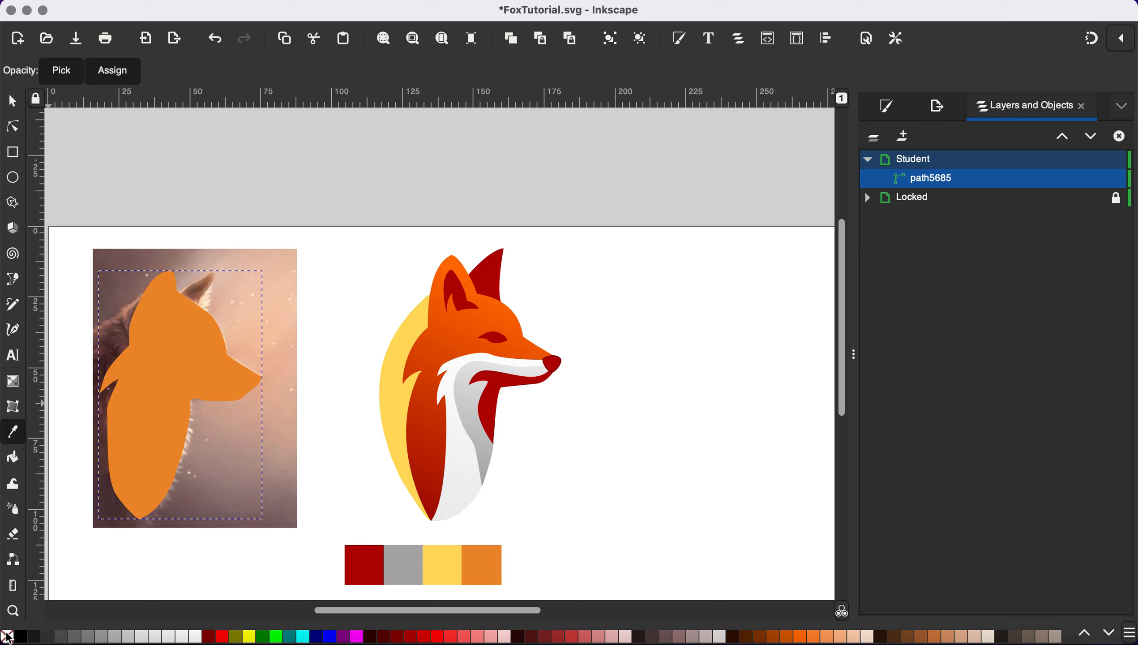
Smooth the outer edge of the fur tuft by adjusting its node's handle and moving the node to about X 19.48, Y 53.28 mm.
left_click(13, 127)
scroll(133, 298, "up", 2)
scroll(116, 300, "up", 3)
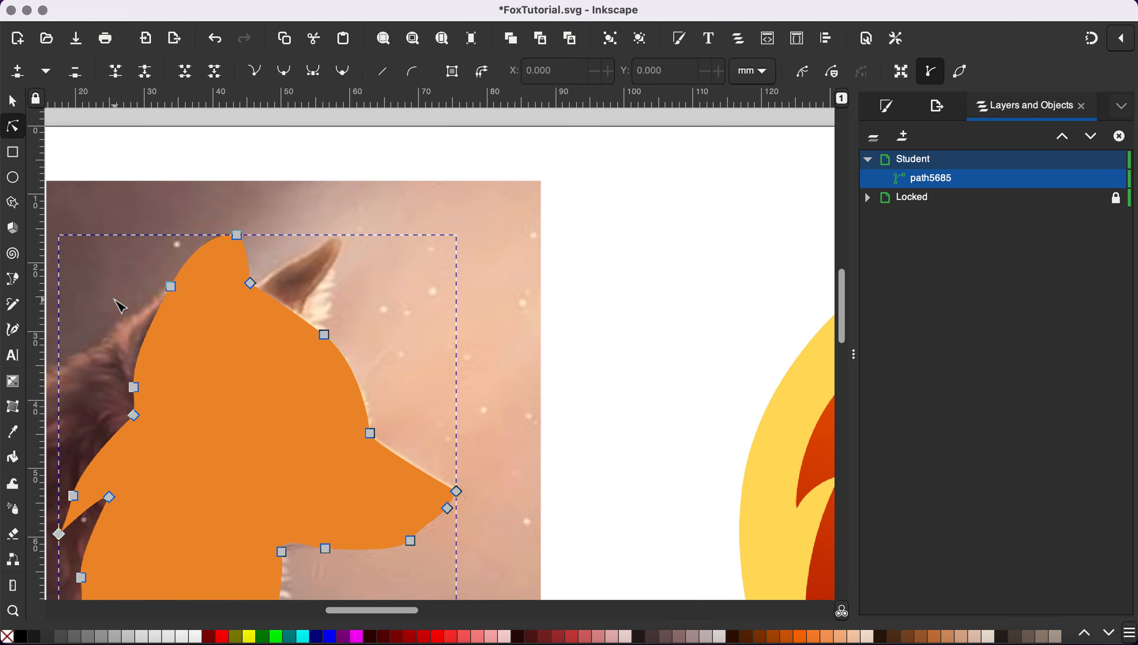
scroll(221, 386, "up", 2)
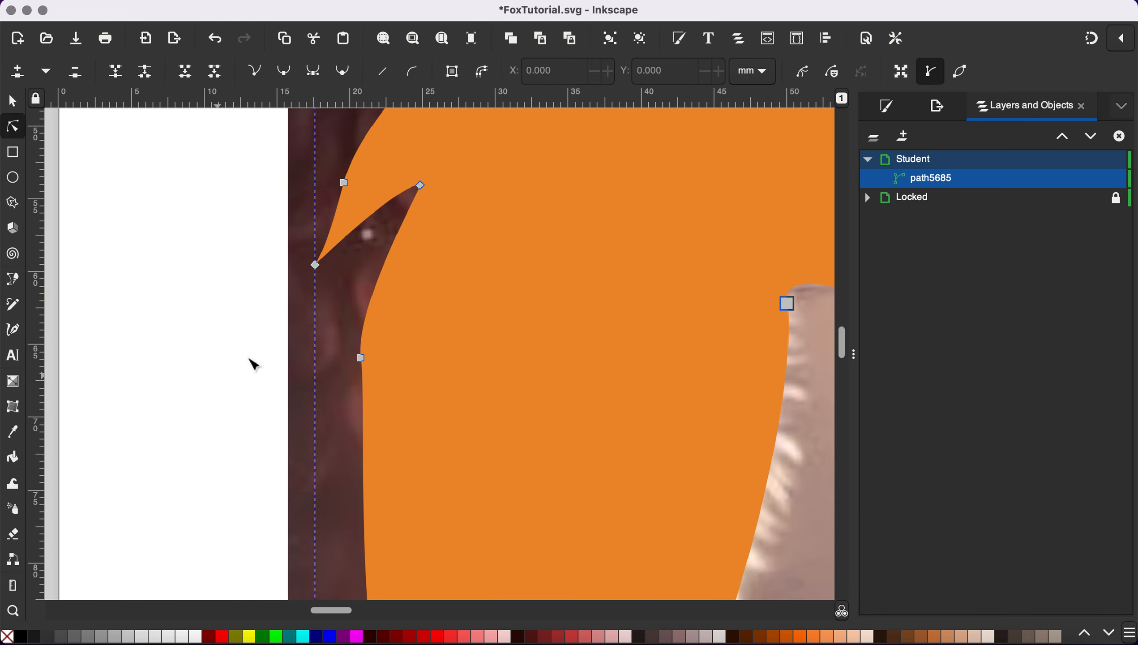
scroll(366, 280, "up", 3)
scroll(365, 280, "right", 2)
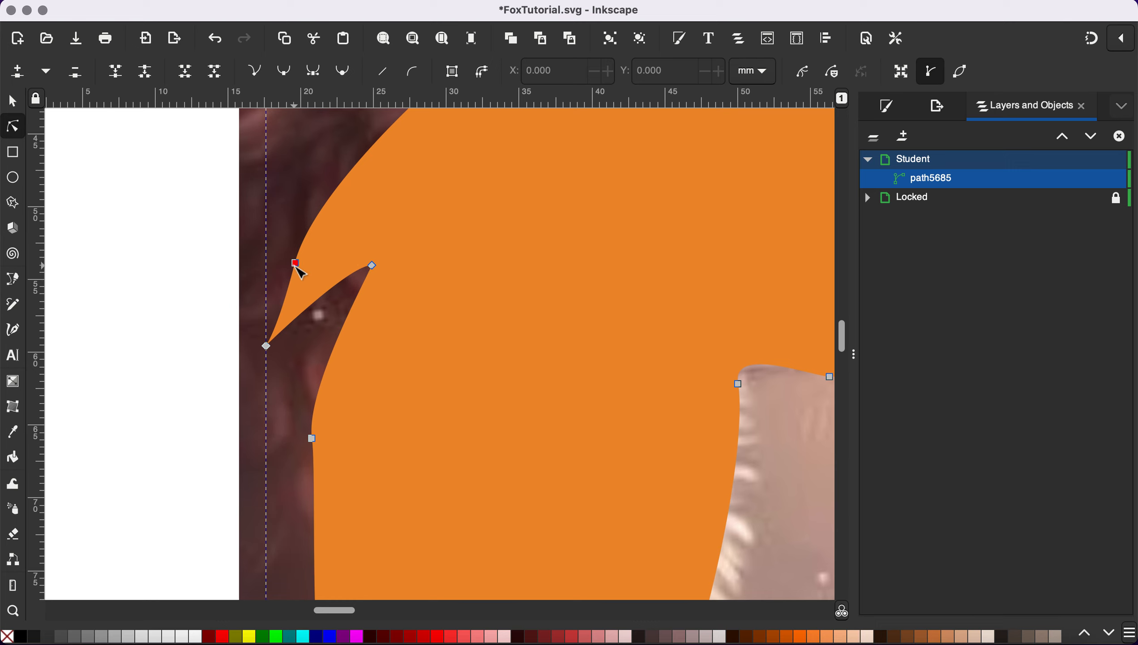
left_click(296, 264)
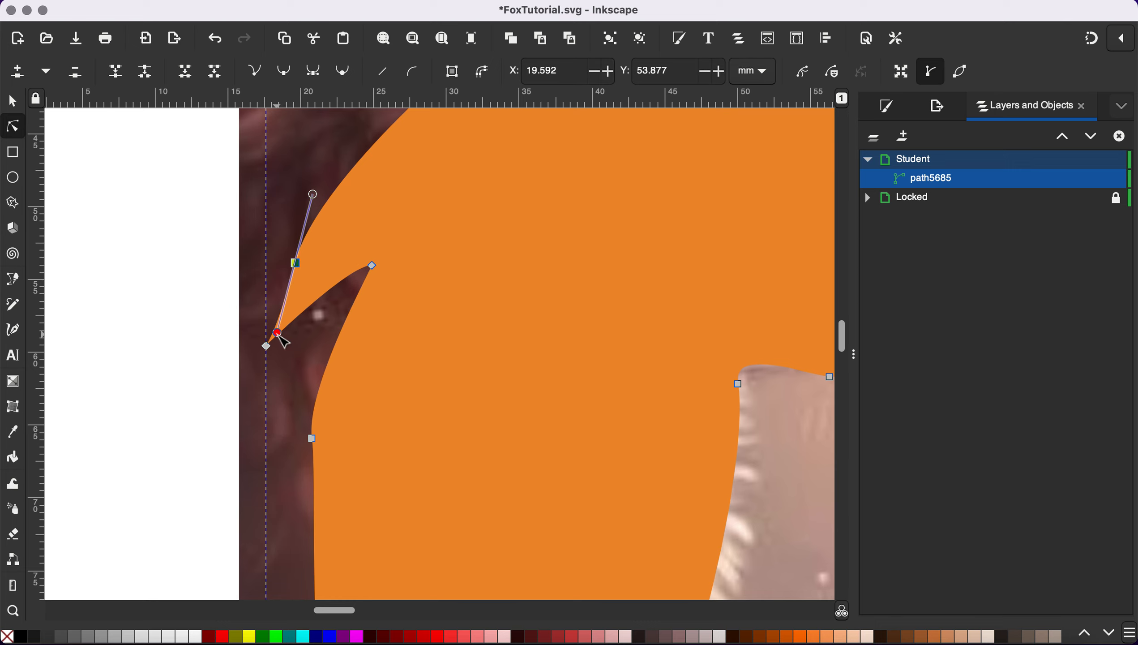
left_click_drag(283, 340, 274, 339)
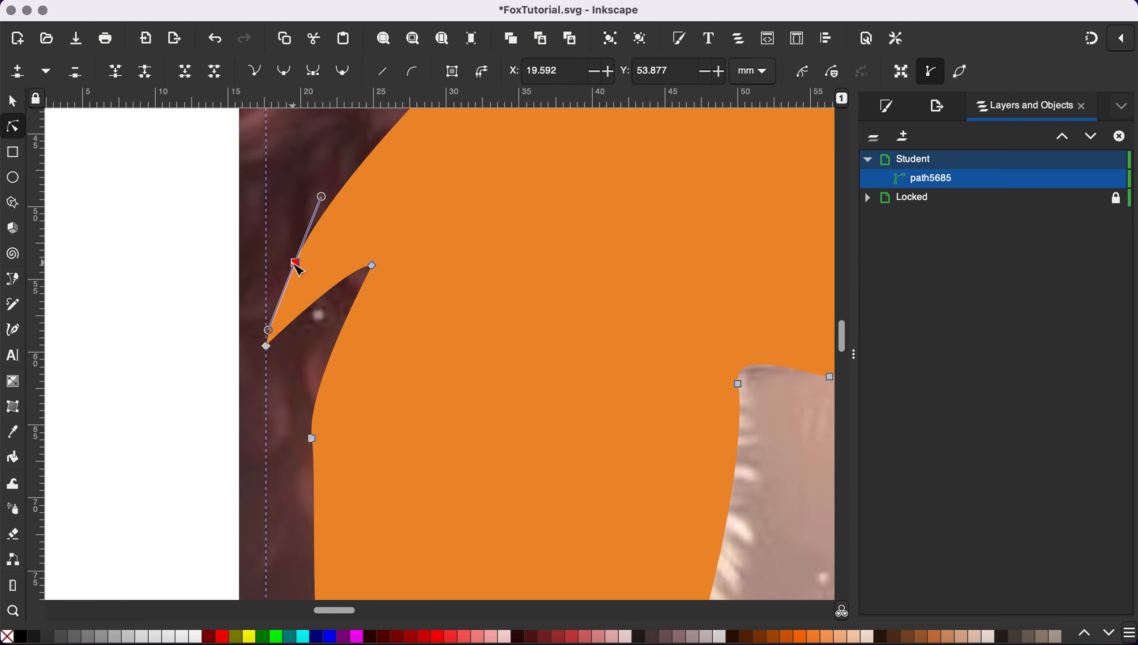
left_click_drag(295, 262, 294, 253)
Shift the two back-of-neck nodes below the tuft outward by about 0.8 mm and adjust the upper node's handle.
scroll(388, 452, "down", 3)
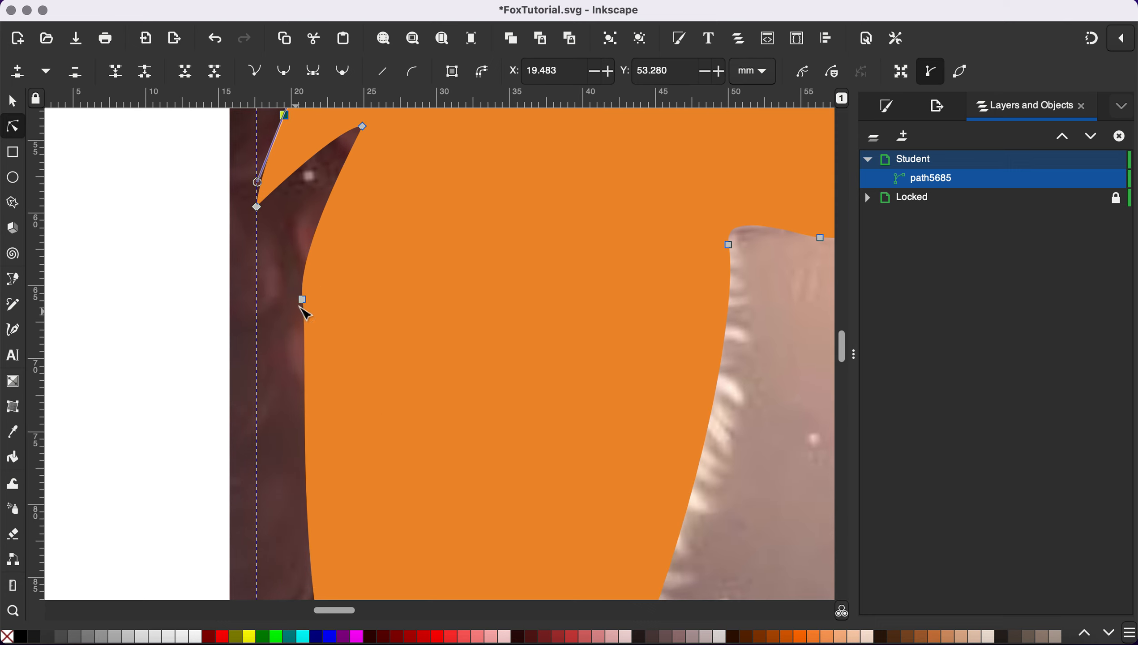
left_click(303, 300)
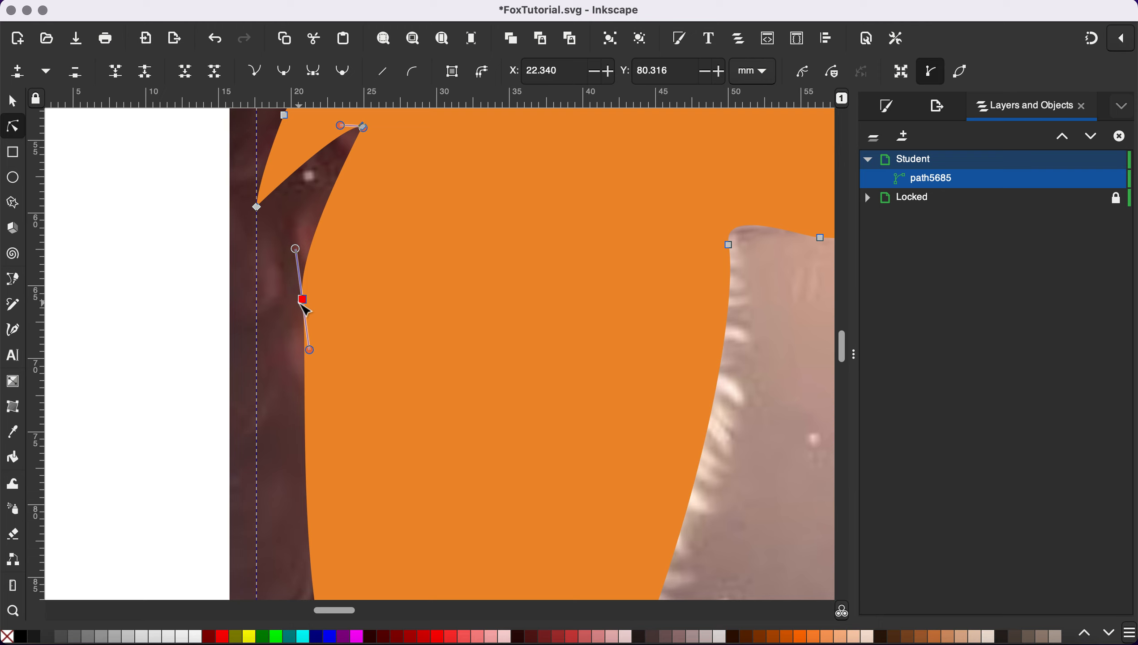
left_click_drag(306, 310, 296, 311)
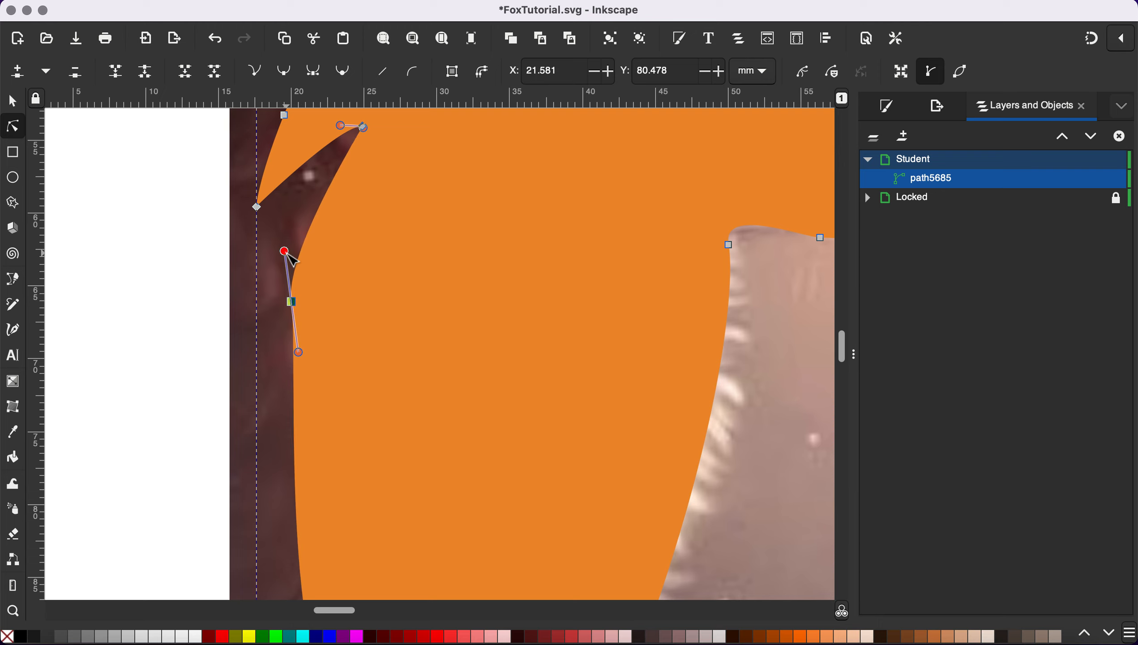
left_click_drag(296, 255, 302, 248)
Raise the node at the near ear's tip slightly to about X 43.55, Y 15.32 mm.
scroll(690, 386, "down", 2)
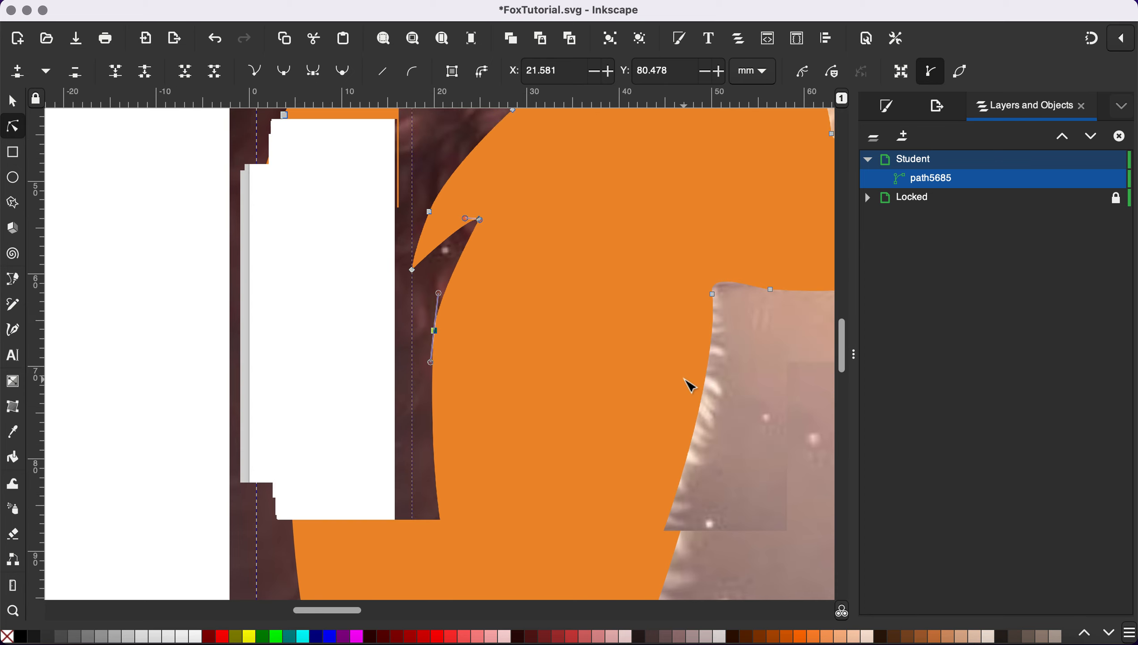
scroll(686, 383, "down", 2)
scroll(712, 357, "up", 8)
scroll(712, 357, "right", 4)
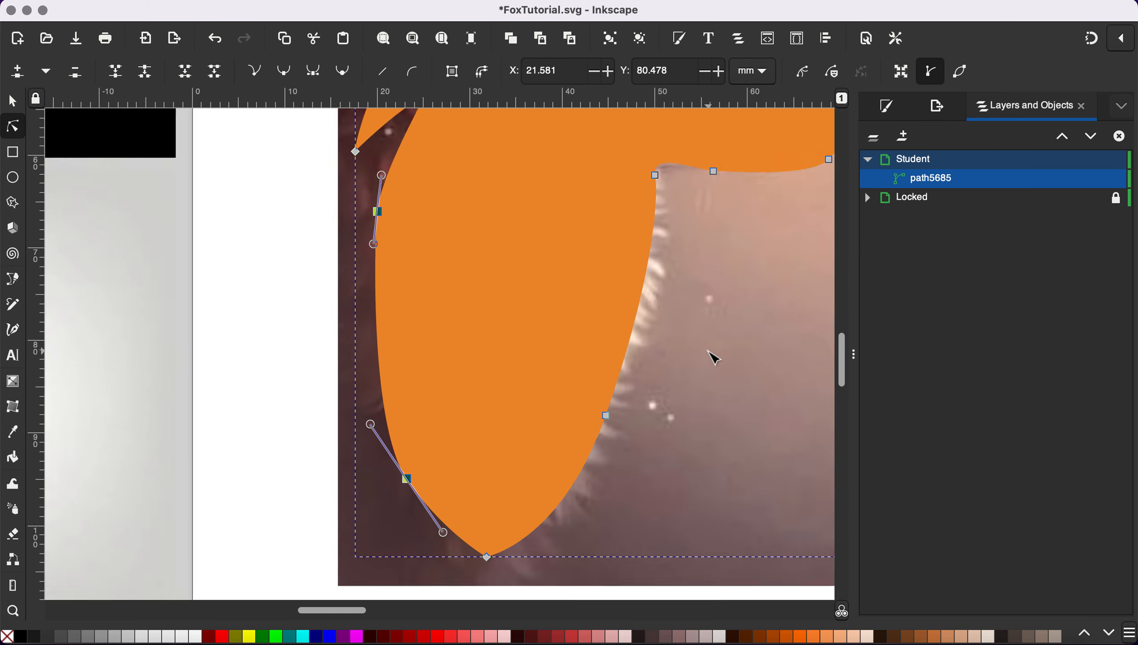
scroll(713, 357, "right", 3)
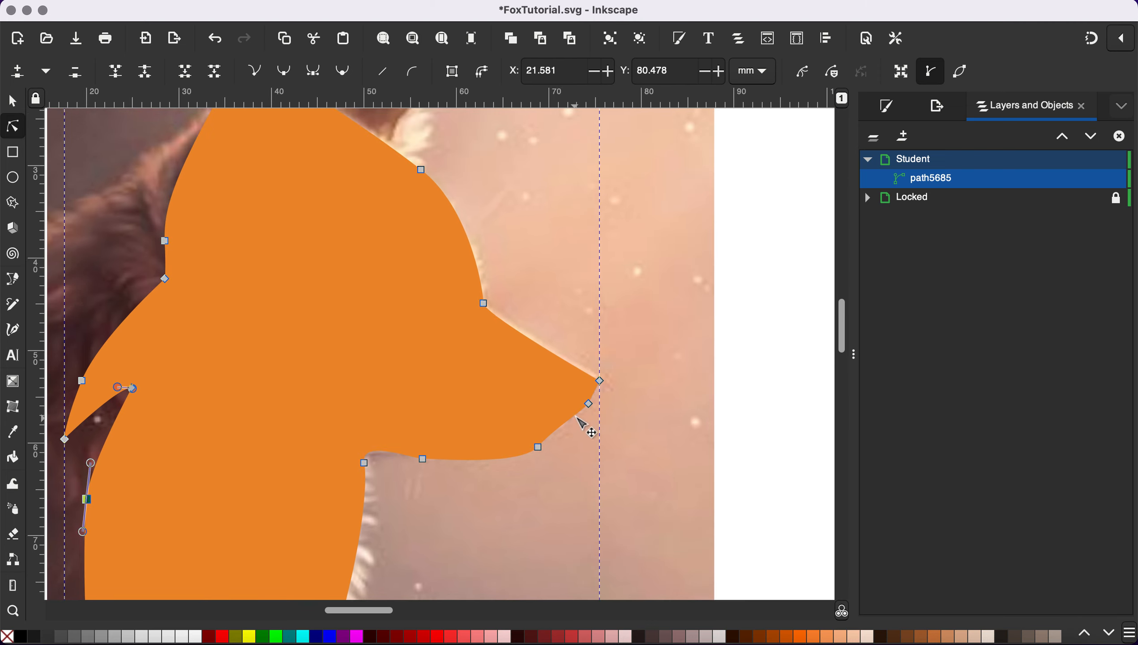
scroll(480, 305, "up", 3)
scroll(401, 191, "left", 2)
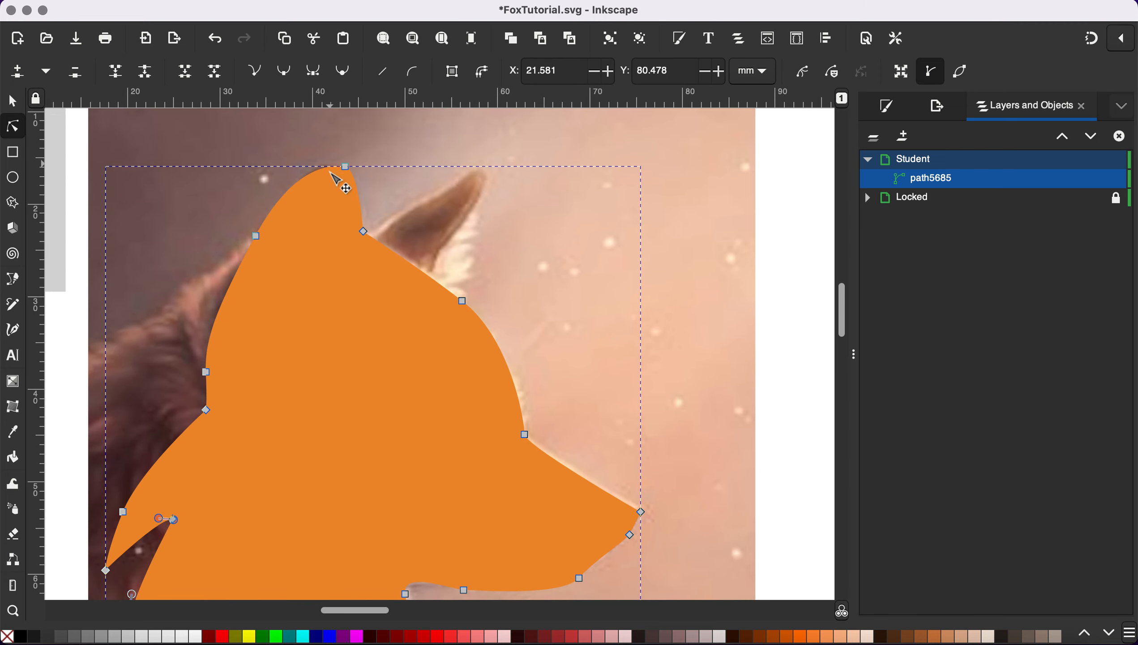
left_click(345, 166)
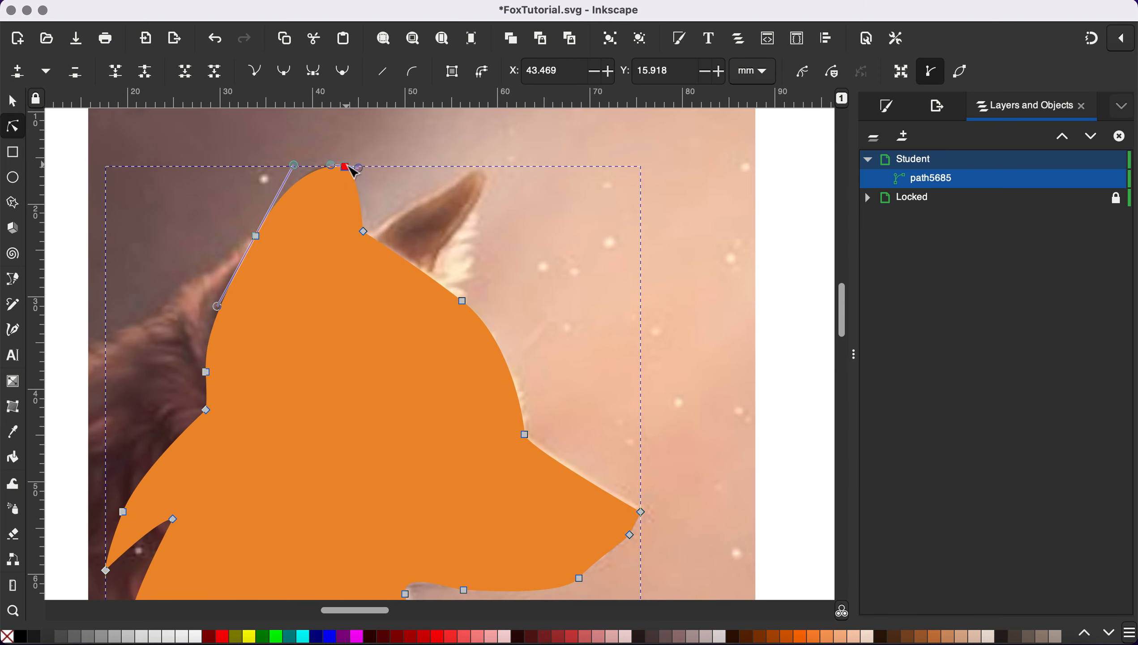
left_click_drag(352, 169, 352, 164)
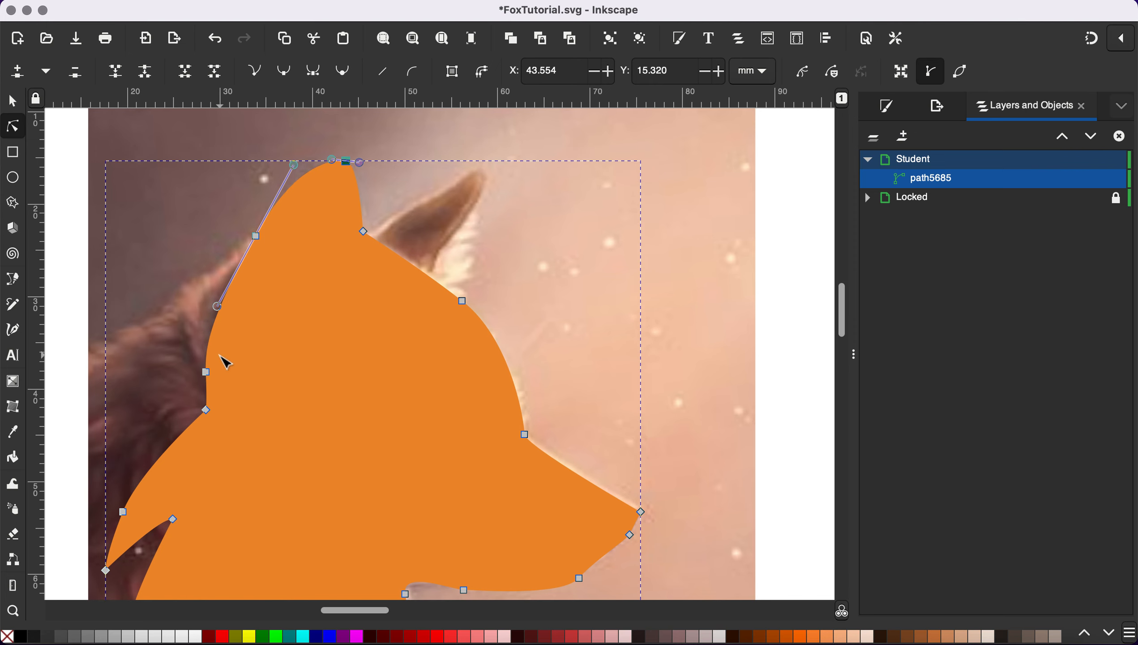
Remove the outline's fill and give it an orange stroke sampled from the palette swatch so the photo shows through.
left_click(11, 99)
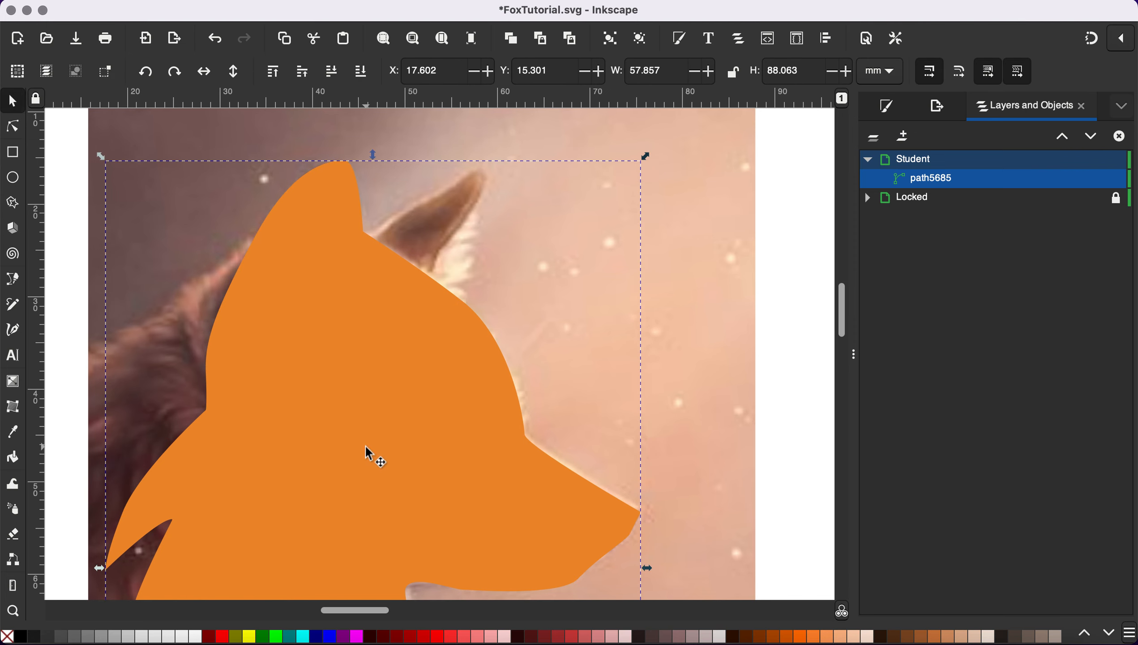
scroll(367, 450, "down", 3)
scroll(365, 465, "down", 5)
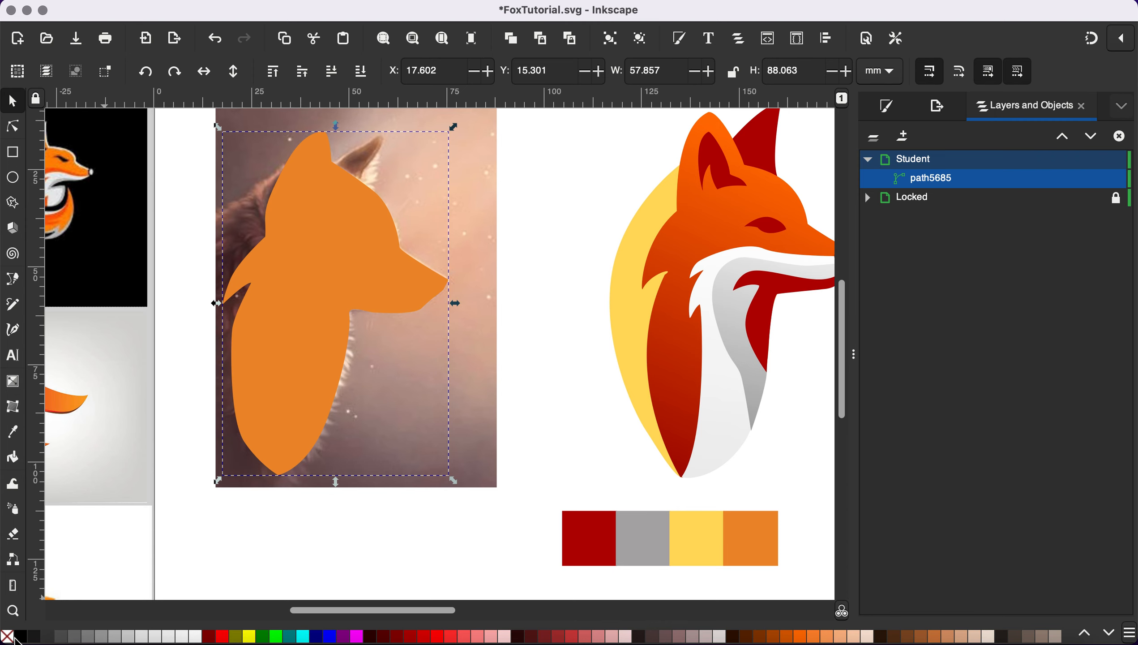
left_click(8, 637)
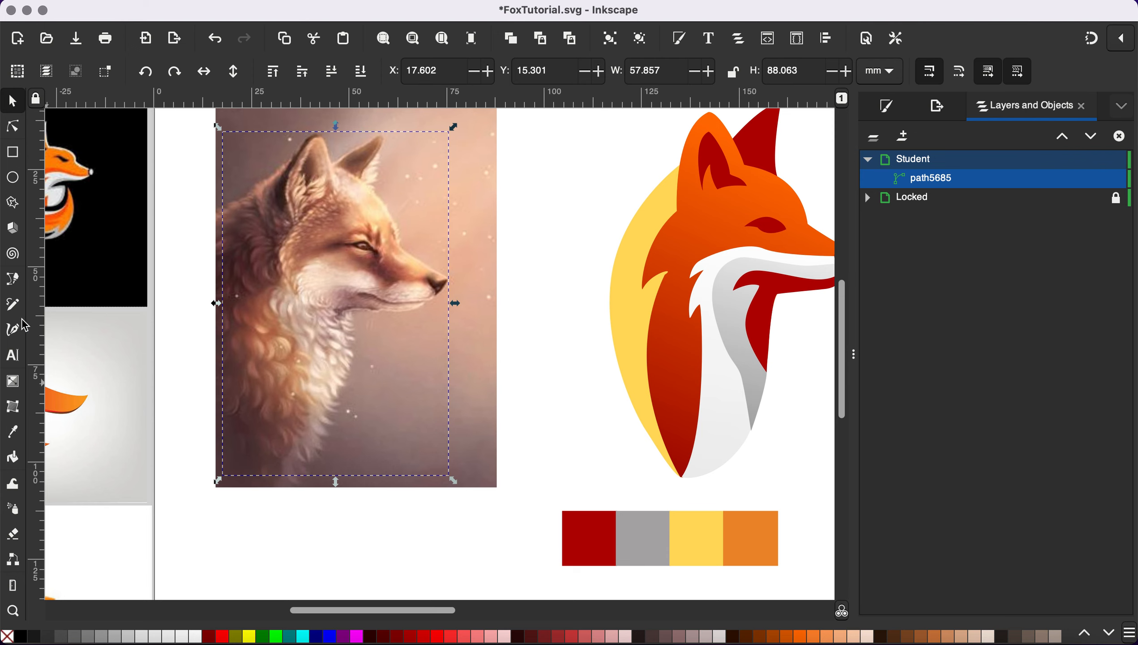
left_click(12, 432)
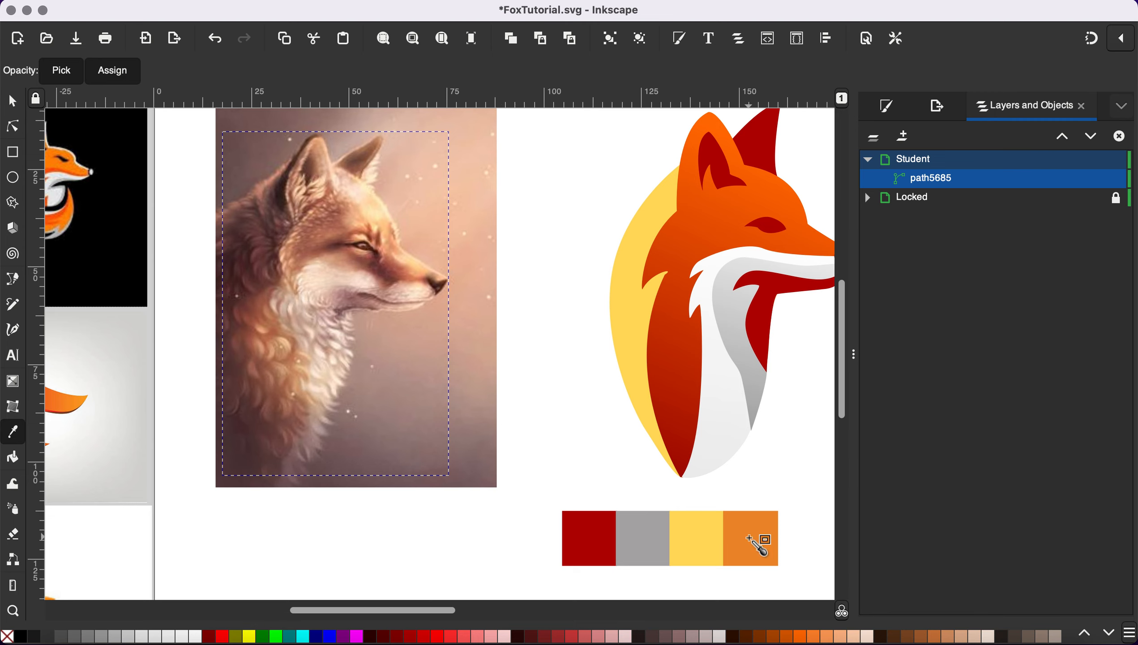
left_click(759, 545, "shift")
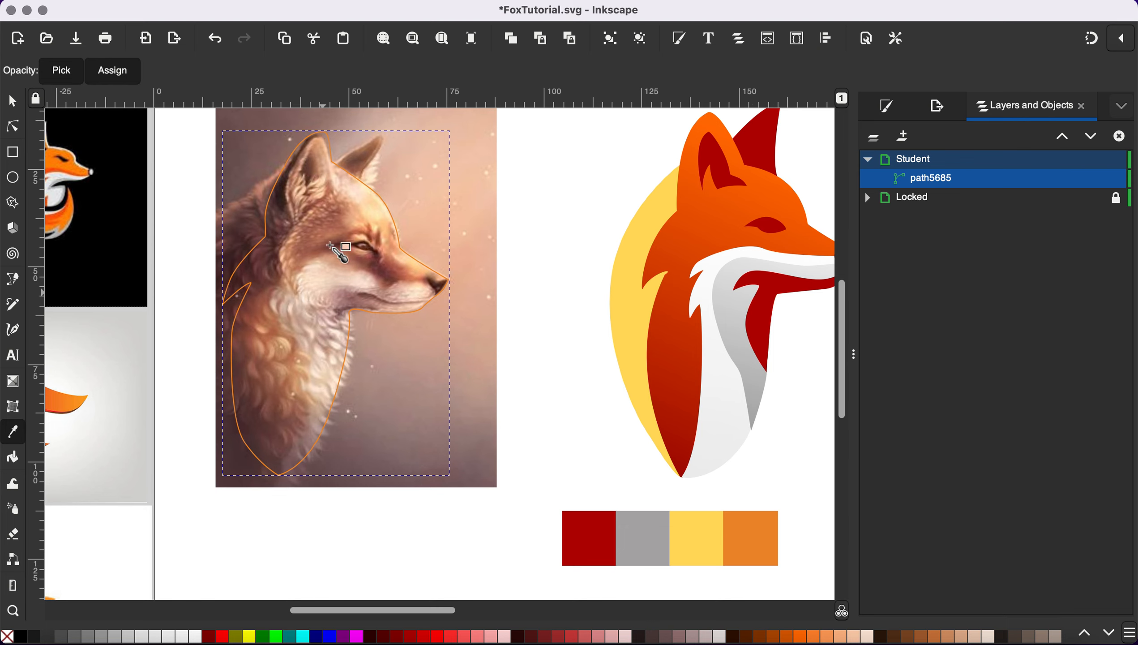
scroll(762, 352, "right", 5)
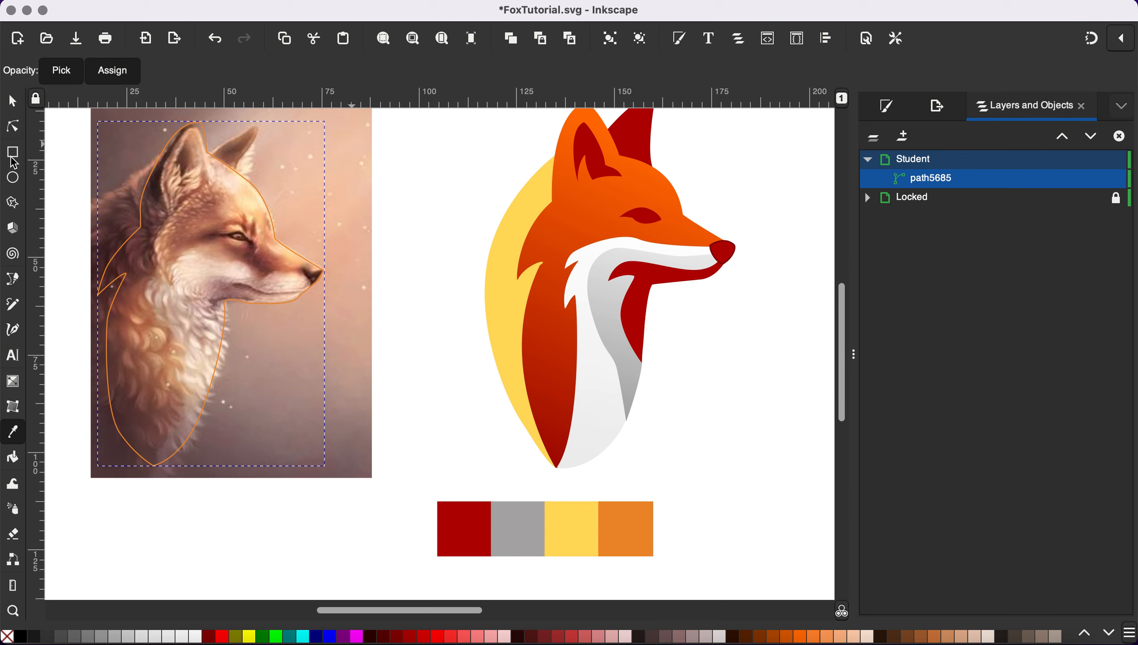
left_click(14, 281)
scroll(208, 193, "up", 2)
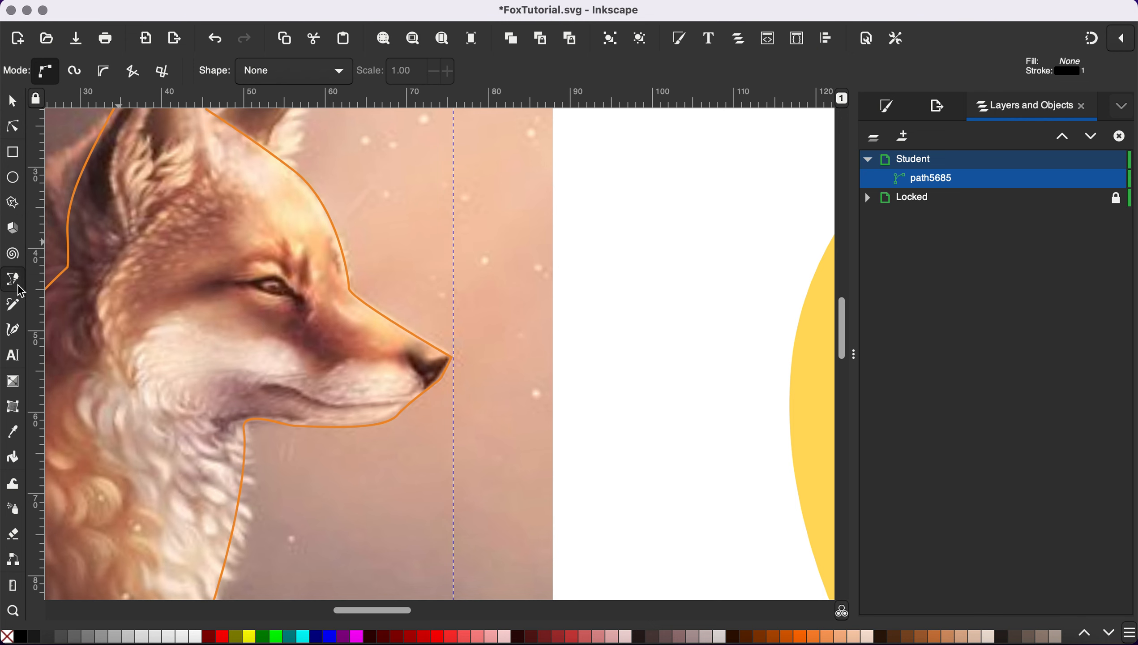
left_click(13, 329)
scroll(318, 312, "down", 1)
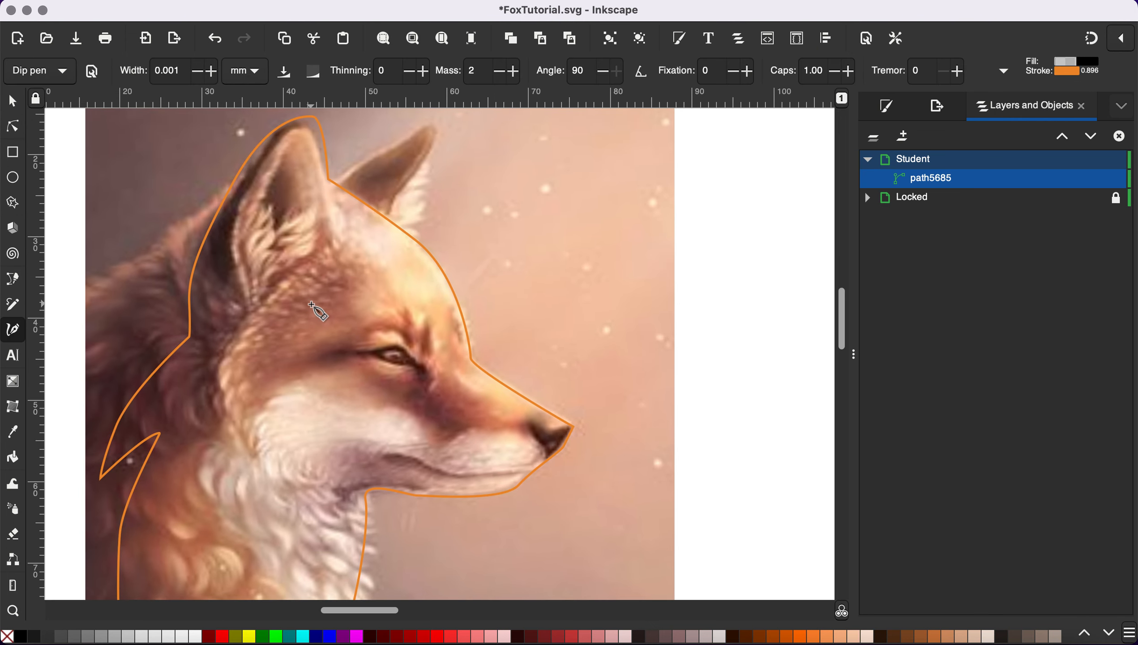
scroll(318, 311, "down", 1)
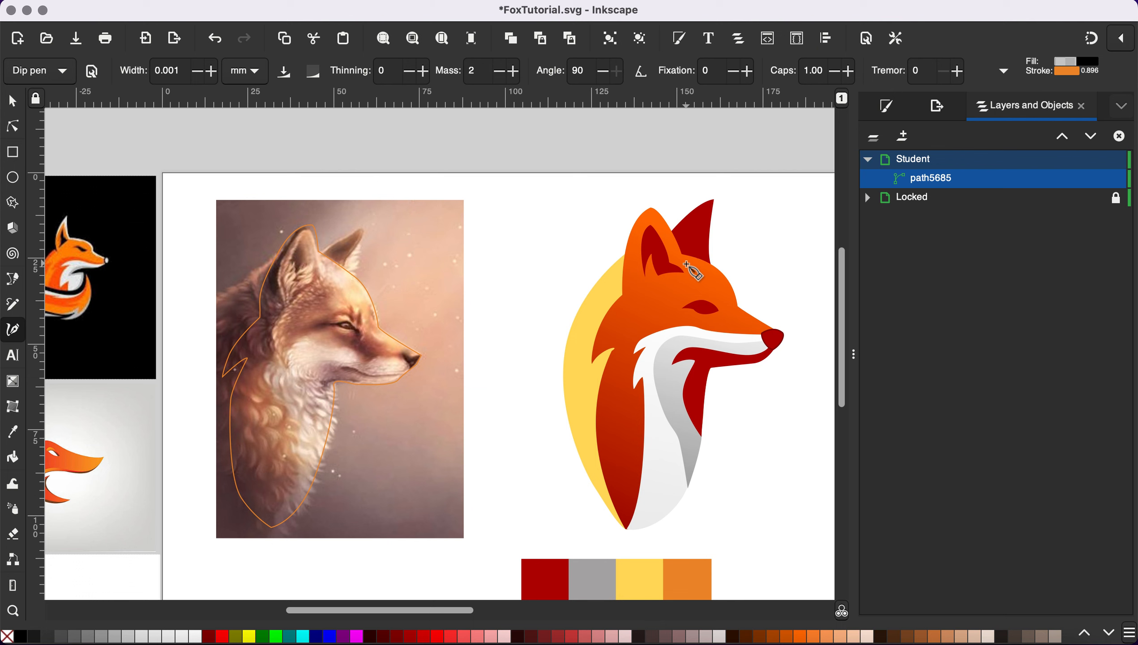
scroll(315, 260, "up", 2)
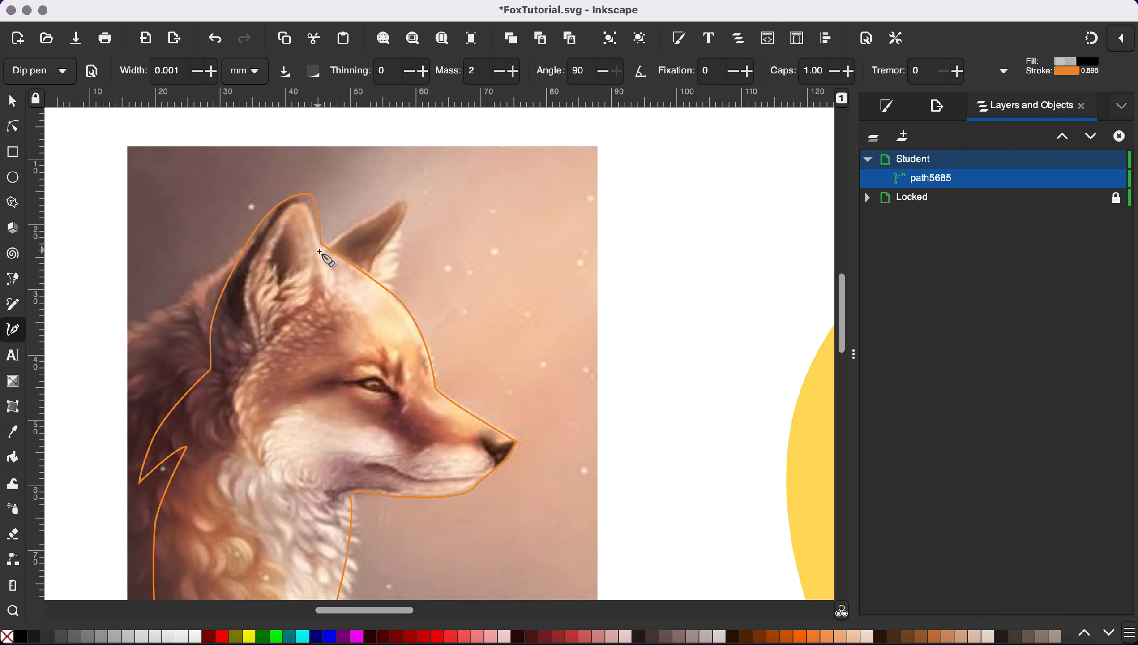
left_click(322, 255)
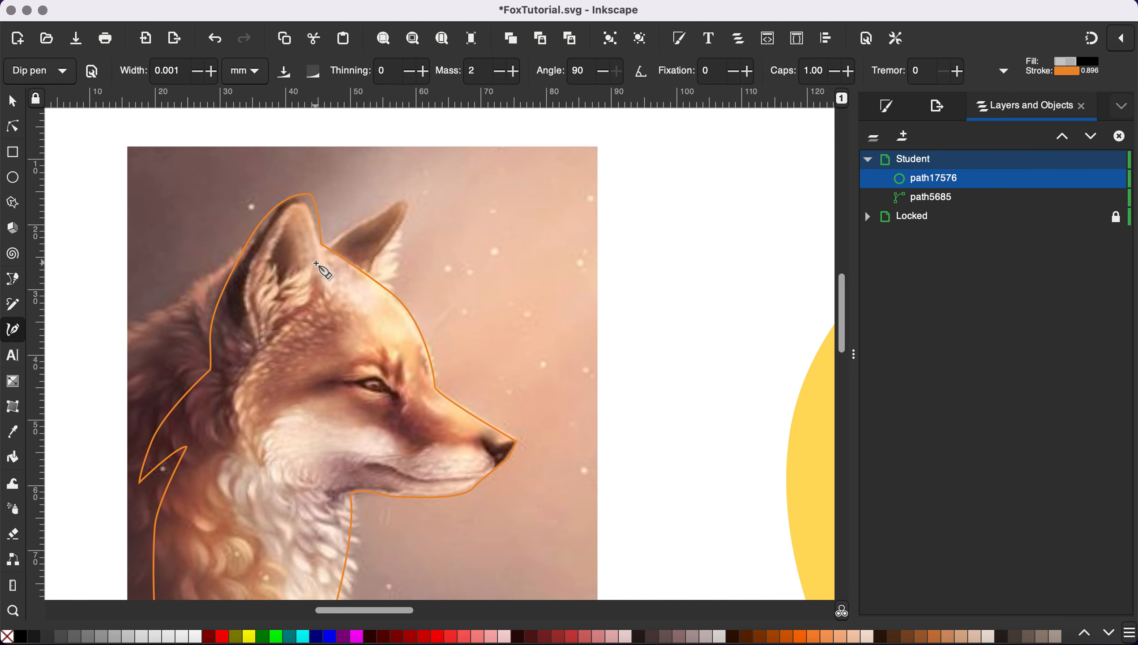
left_click(317, 263)
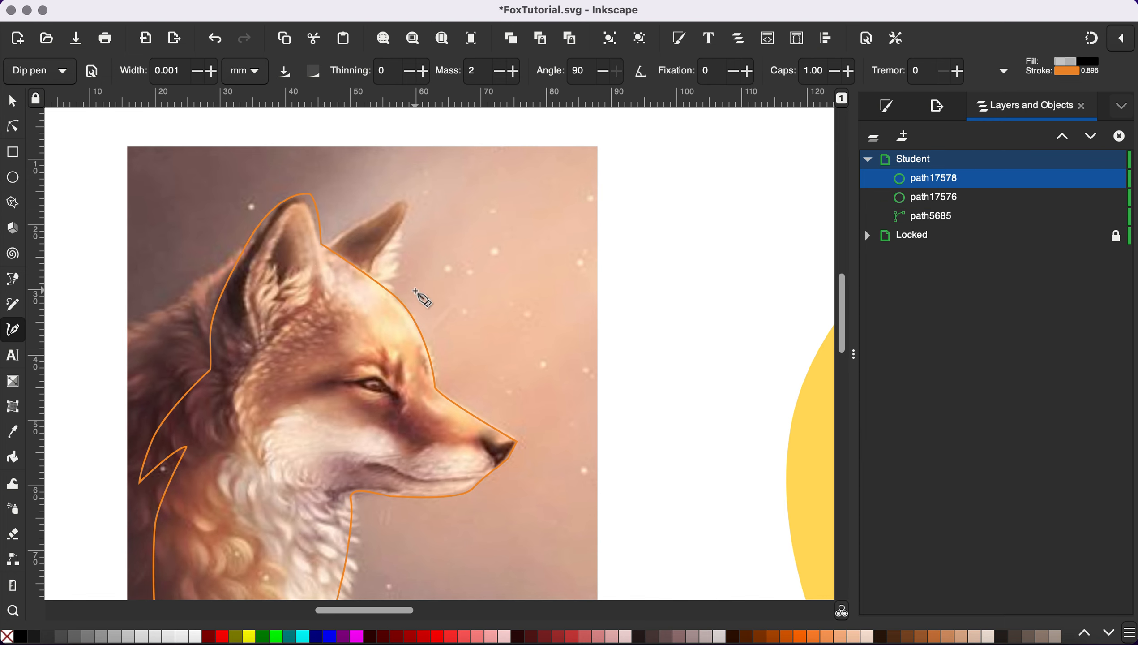
scroll(418, 293, "down", 3)
Trace the far ear on the fox photo with a closed Bezier path whose base overlaps the head outline.
left_click(13, 102)
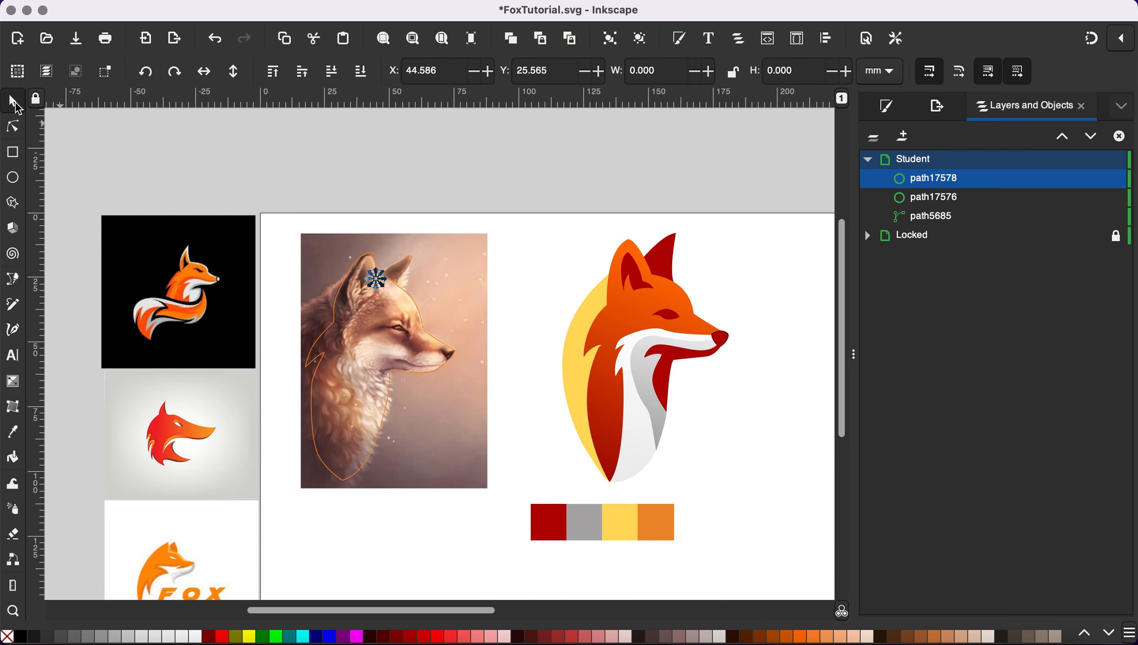
left_click(13, 279)
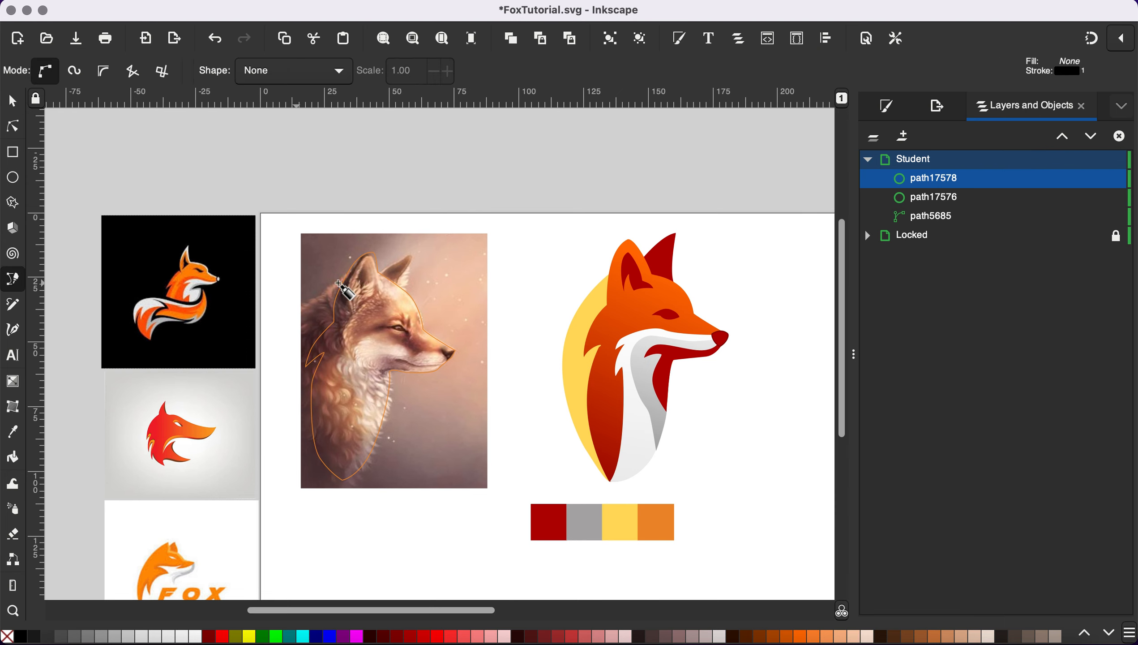
scroll(397, 273, "up", 2)
scroll(398, 273, "up", 2)
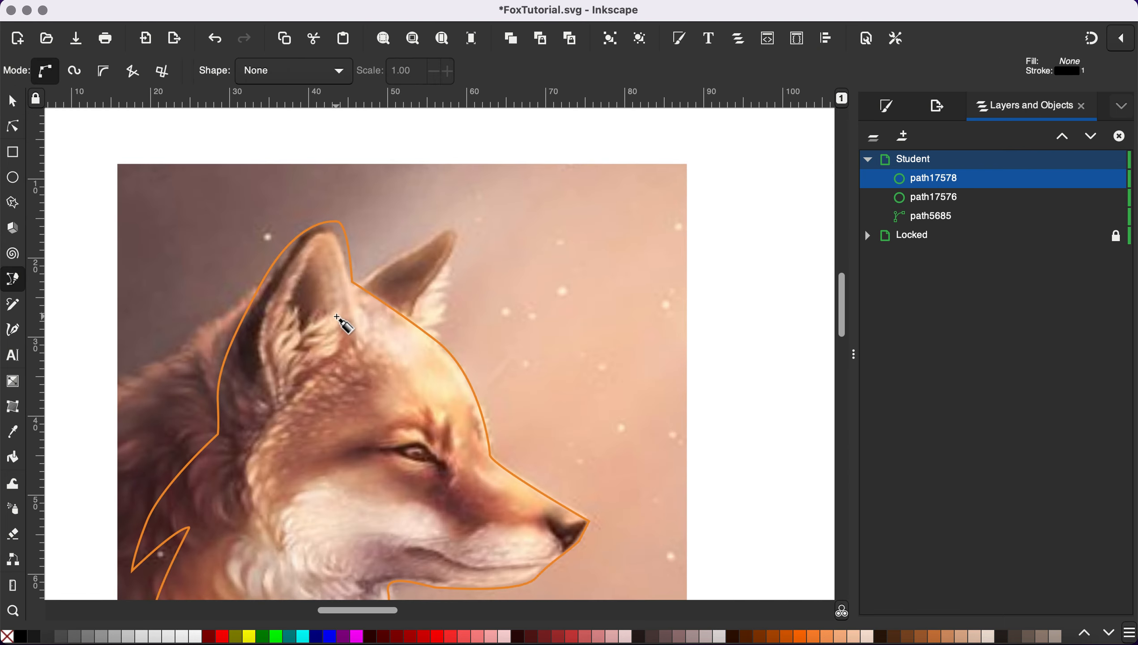
left_click(349, 299)
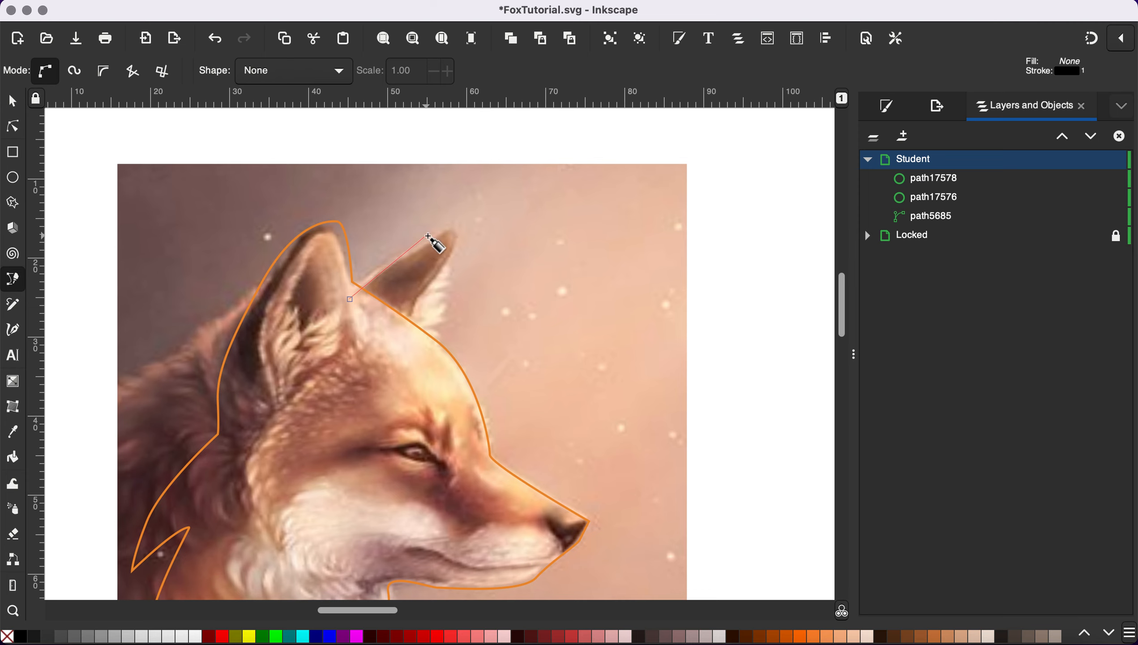
left_click_drag(430, 235, 454, 227)
left_click_drag(424, 296, 412, 331)
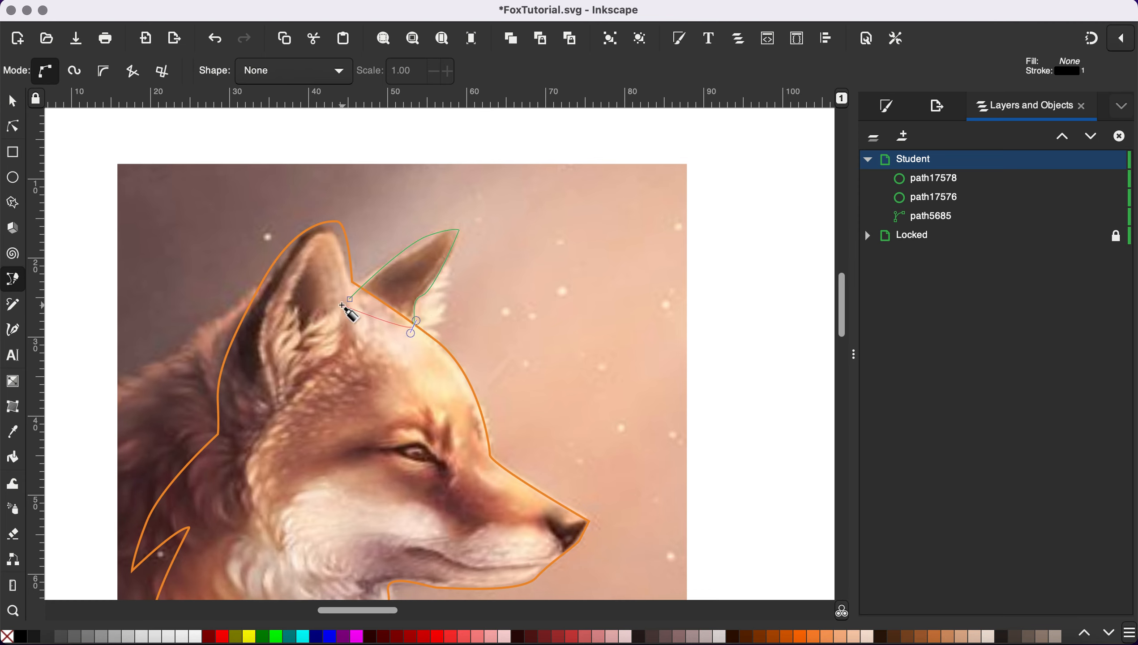
left_click(351, 300)
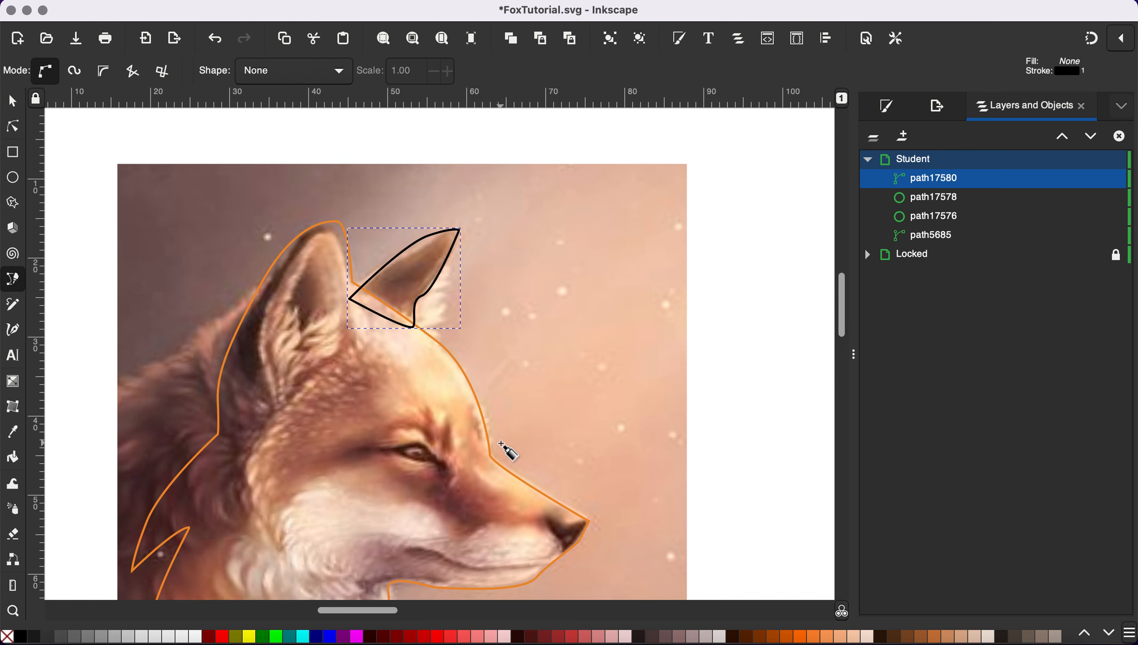
Colour the far ear with the dark red sampled from the palette swatch, without a stroke, and send it to the bottom of its layer.
scroll(501, 444, "down", 2)
key("d")
scroll(523, 452, "down", 5)
scroll(523, 453, "right", 2)
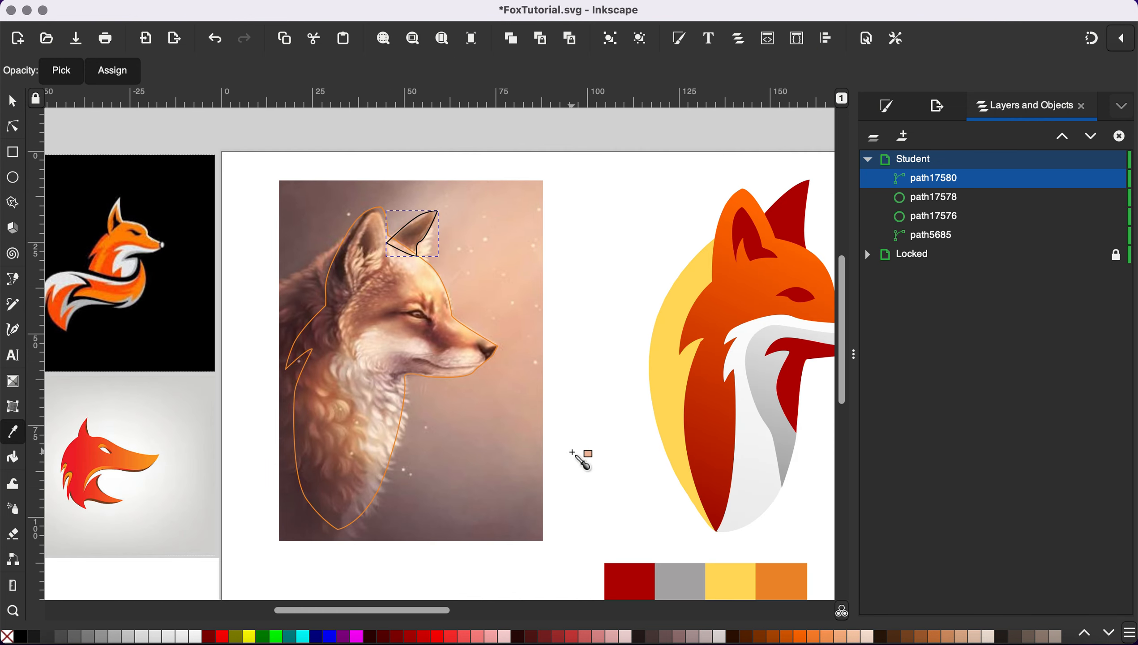
left_click(592, 512)
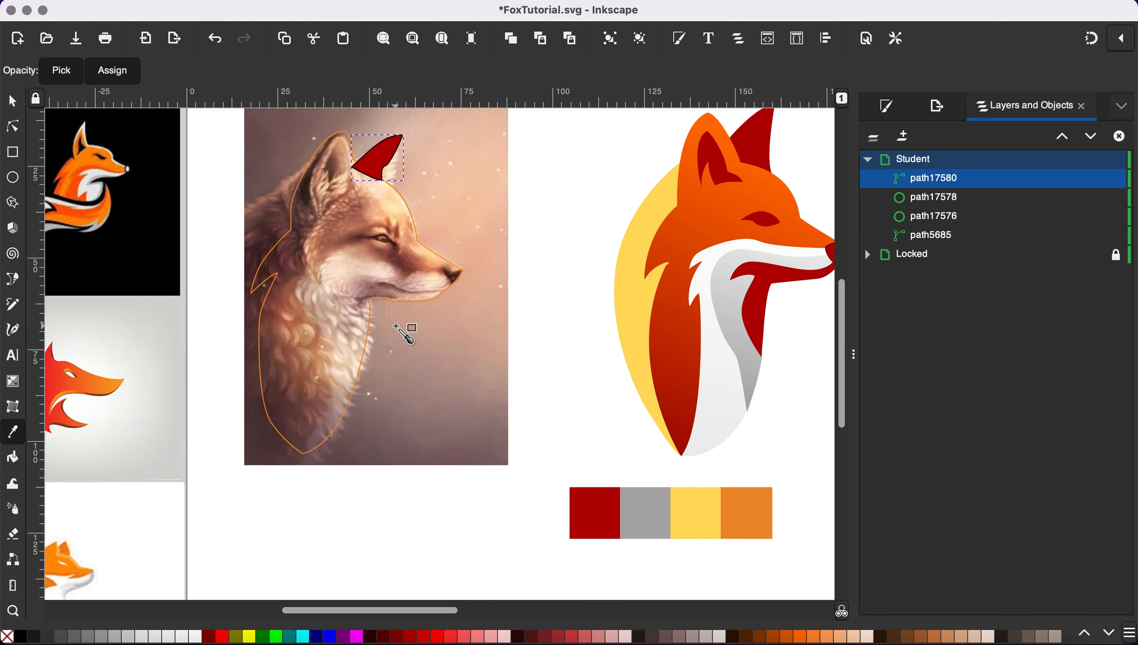
scroll(391, 322, "up", 5)
scroll(391, 322, "left", 1)
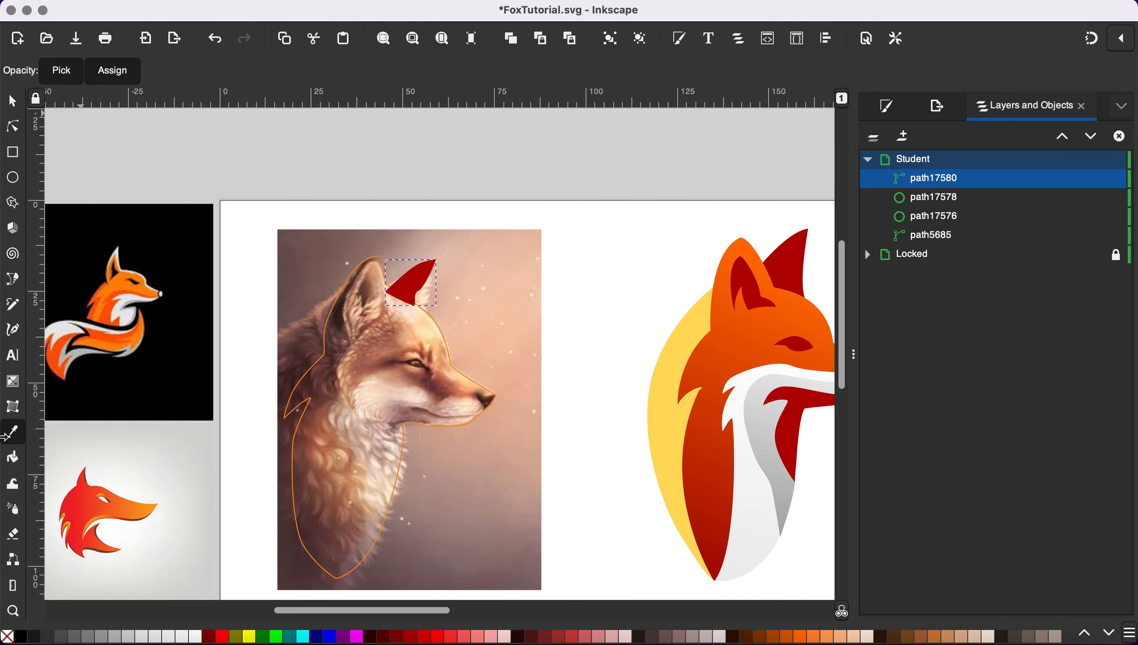
left_click(13, 101)
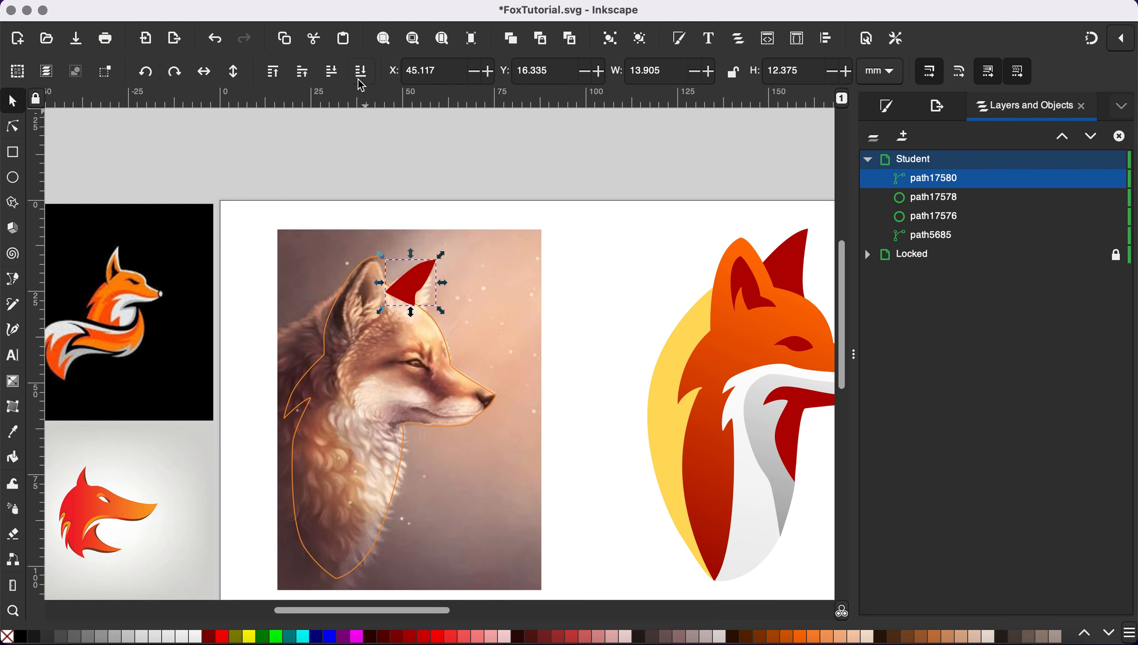
left_click(361, 72)
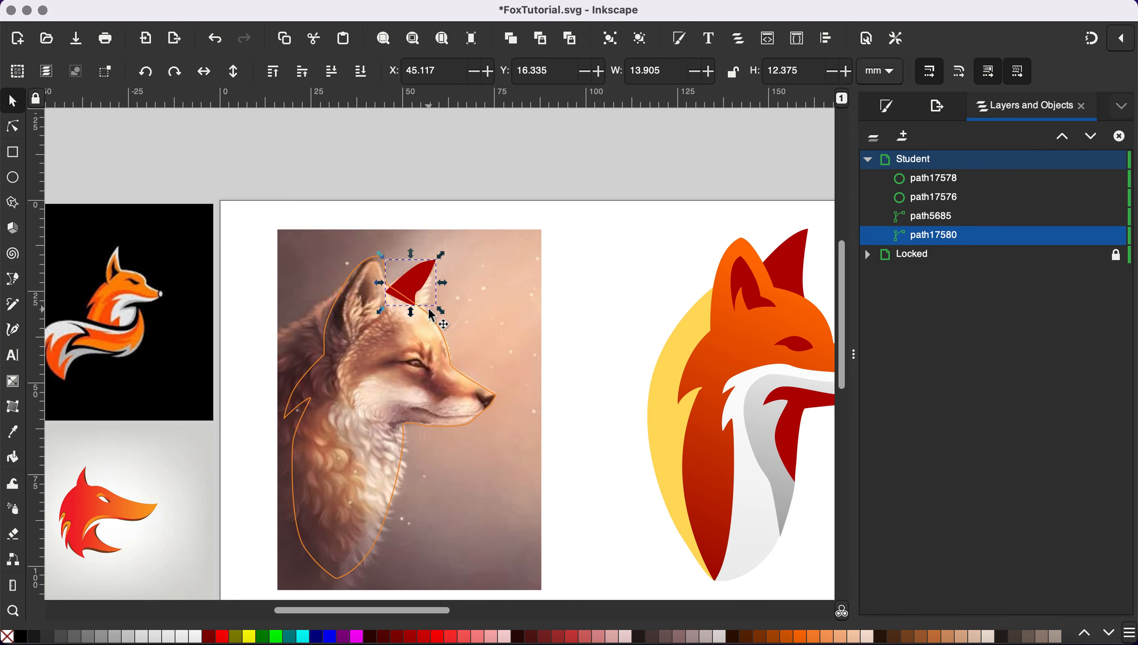
scroll(431, 316, "up", 2)
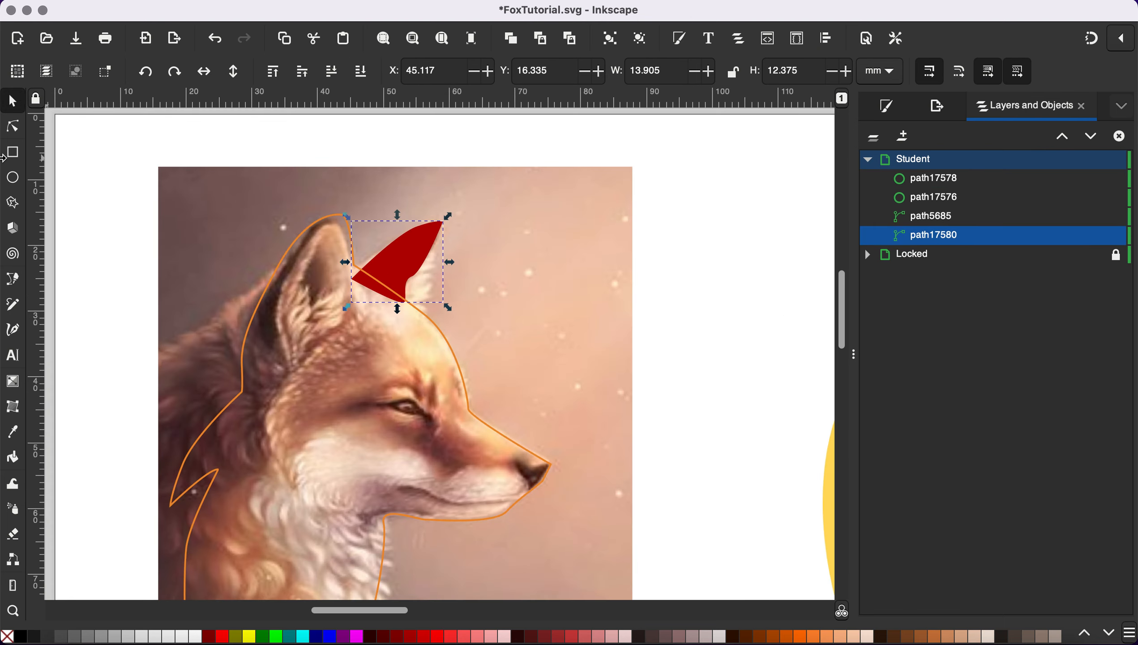
left_click(13, 329)
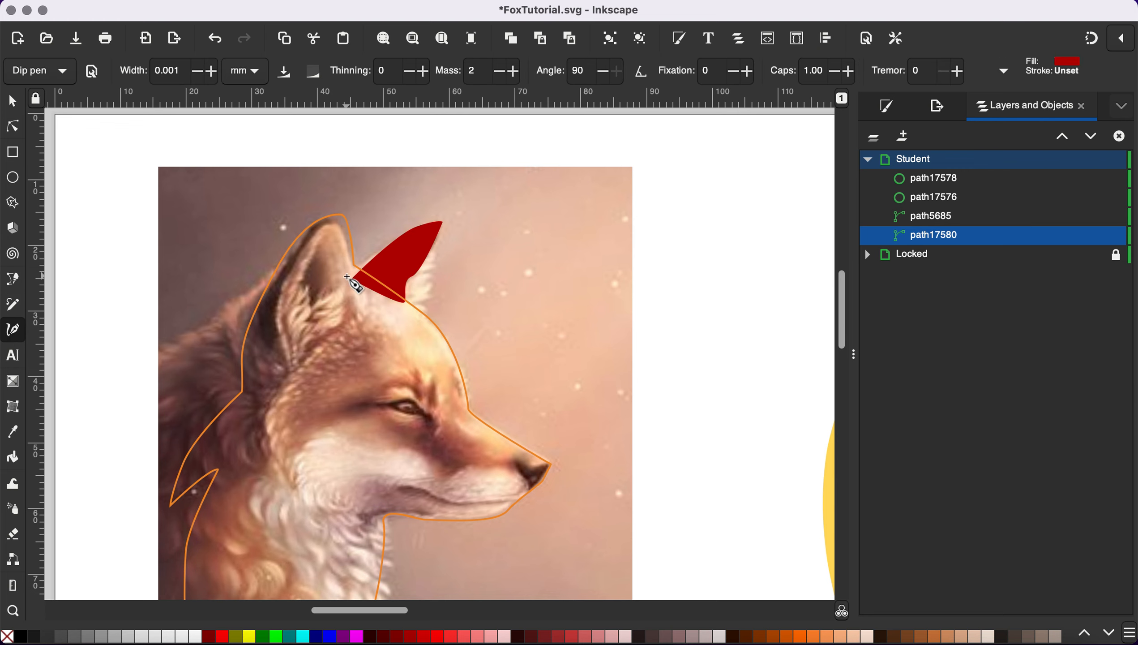
scroll(355, 282, "down", 1)
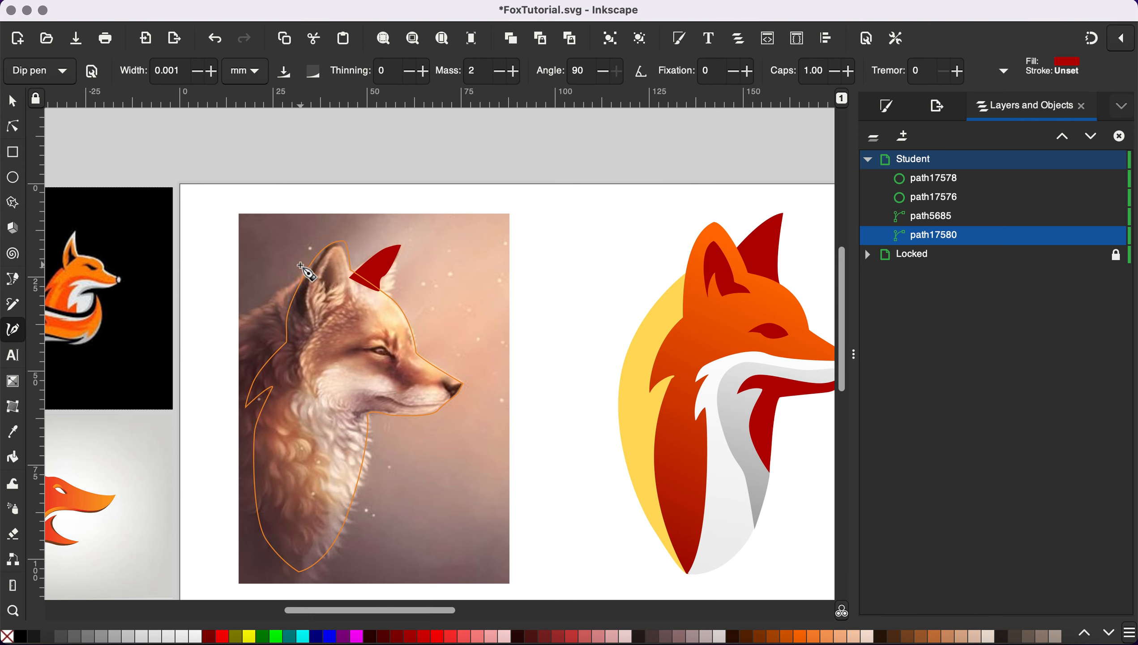
left_click(319, 280)
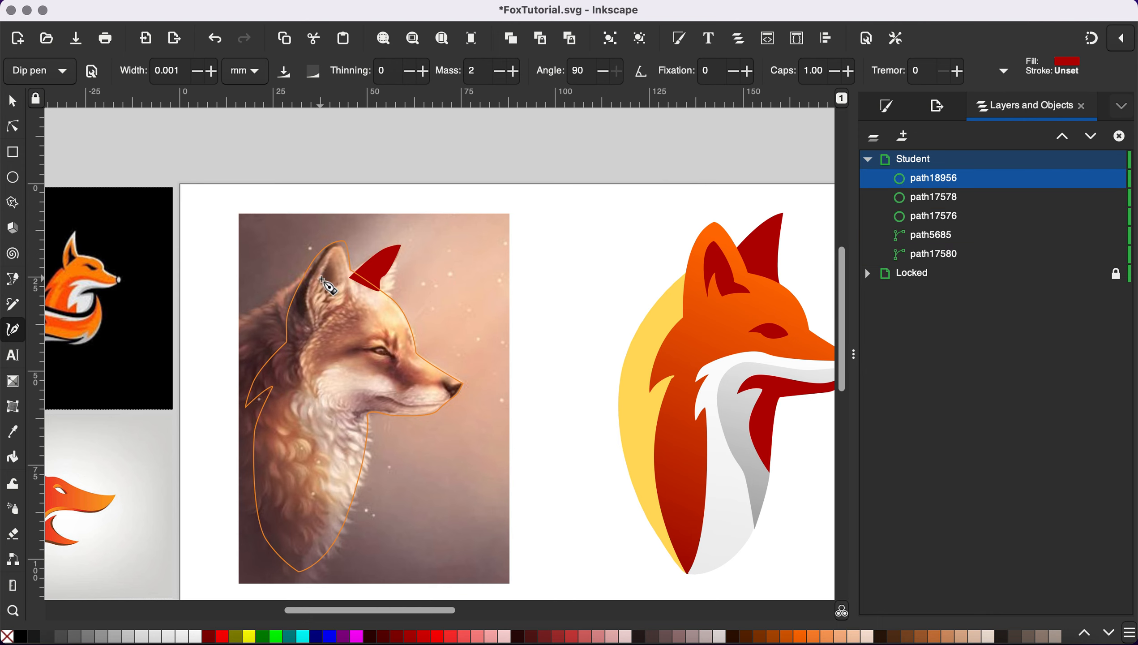
left_click(321, 280)
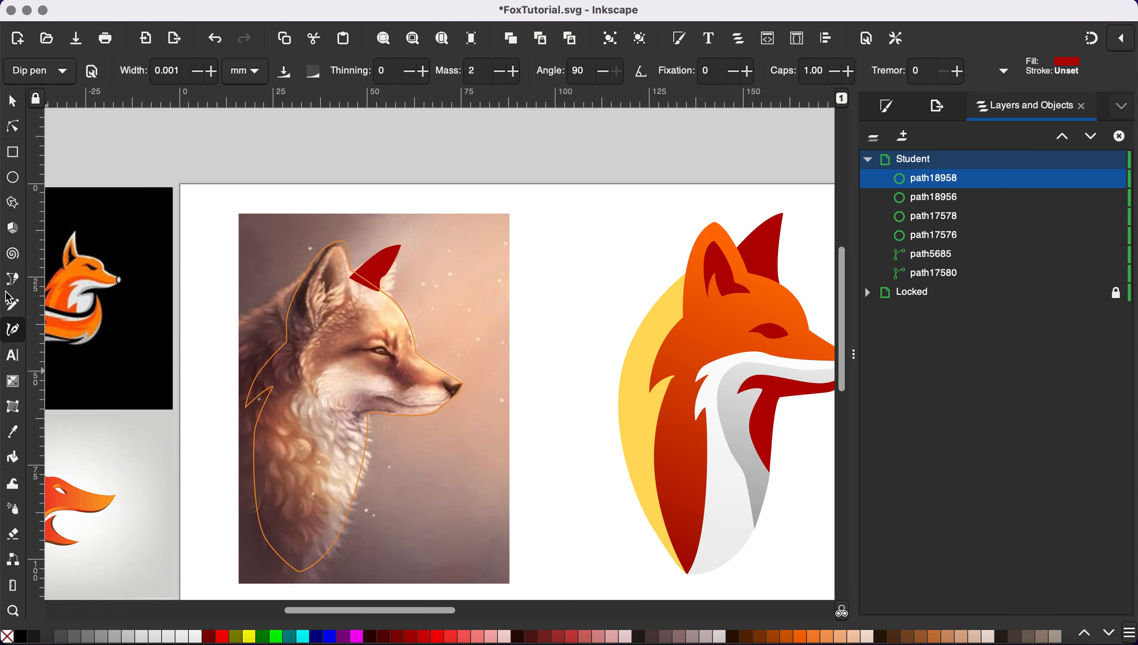
Begin a Bezier path for the near ear's inner shape, running from its back edge over the tip and down to the pointed front corner.
left_click(13, 278)
left_click(319, 282)
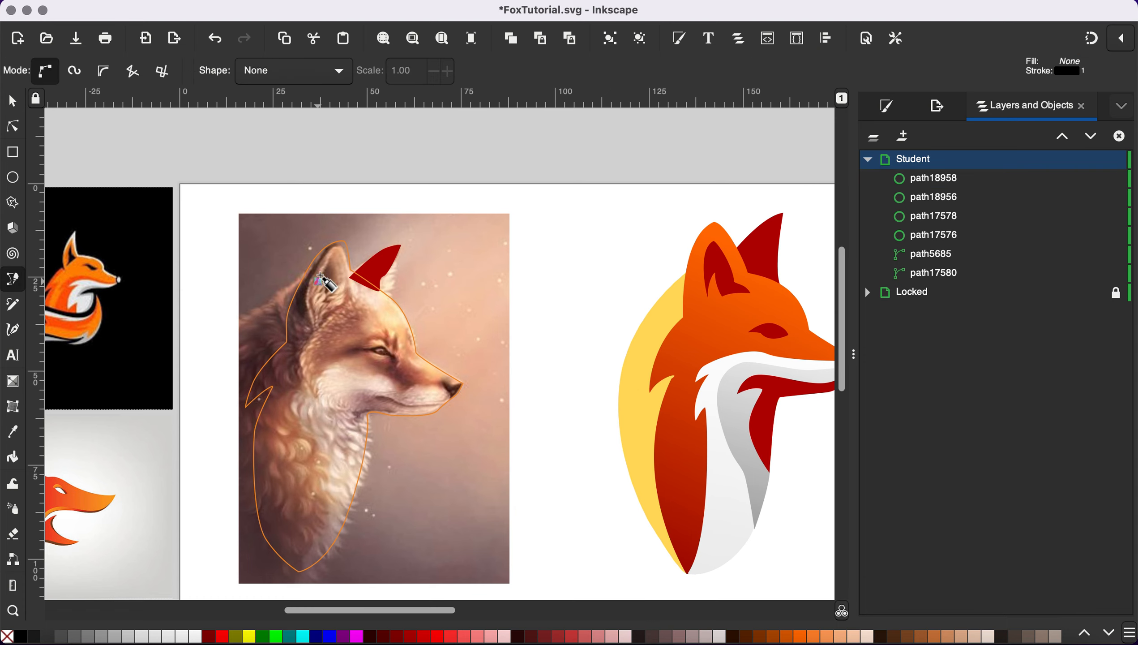
left_click_drag(334, 254, 342, 254)
left_click_drag(349, 296, 353, 288)
left_click_drag(365, 308, 368, 314)
scroll(369, 305, "up", 2)
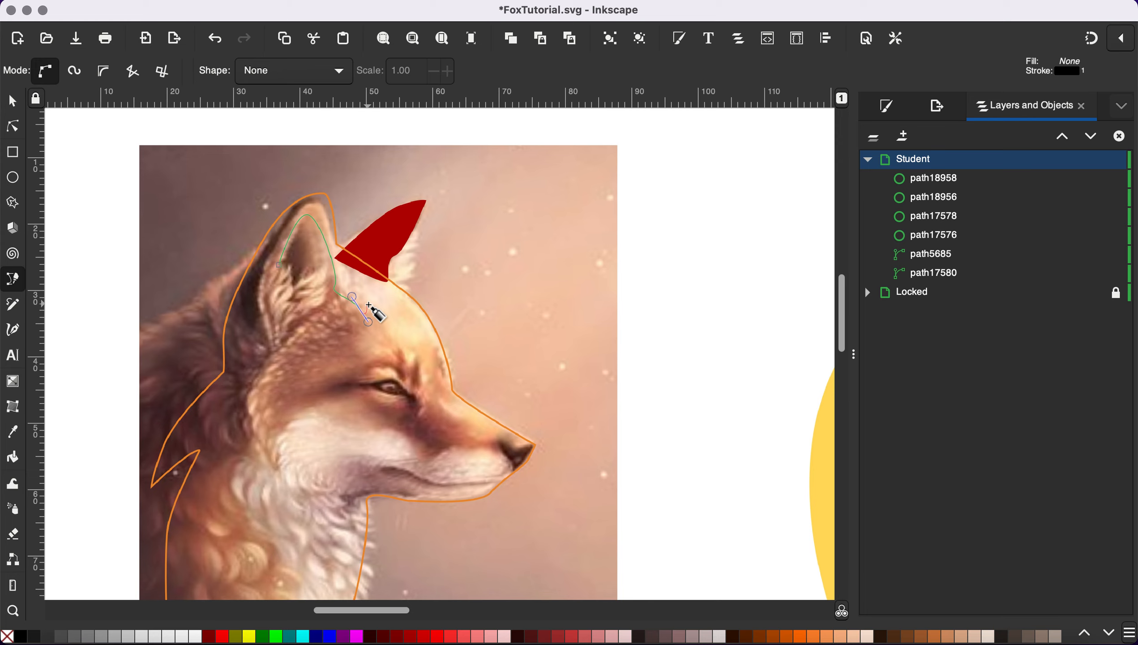
scroll(369, 306, "up", 2)
key("BackSpace")
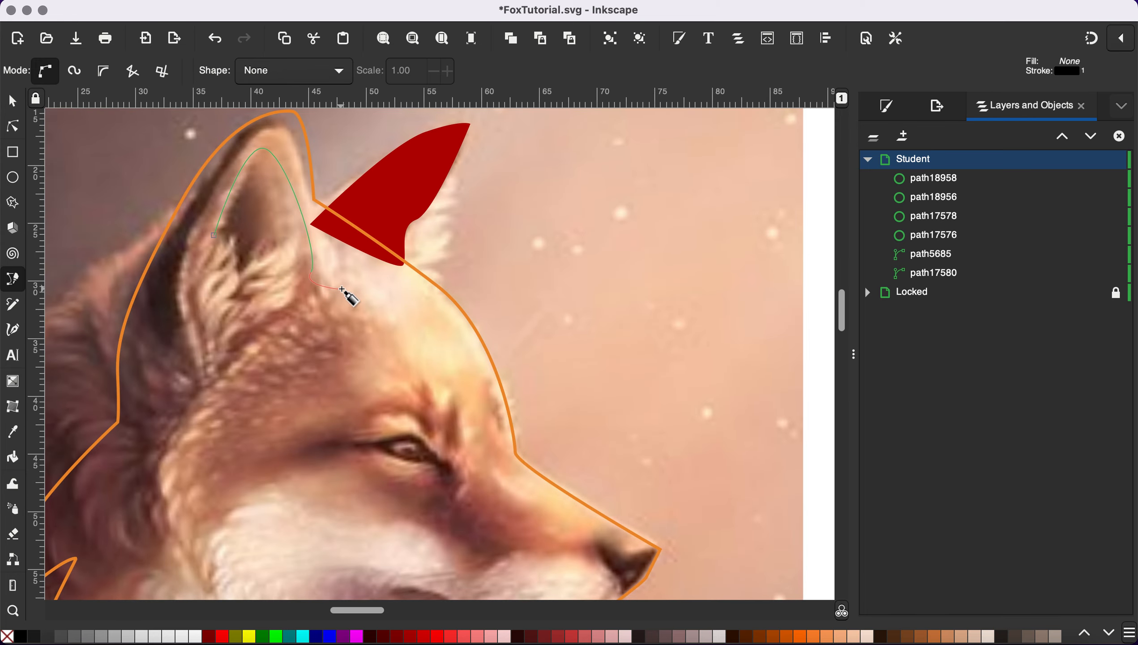
mouse_move(336, 286)
left_mouse_down()
mouse_move(364, 308)
mouse_move(351, 299)
left_mouse_up()
Continue the inner-ear path along its base with a notch between two fur points, and close it at the starting node on the back edge.
left_click_drag(213, 344, 194, 387)
scroll(195, 387, "down", 3)
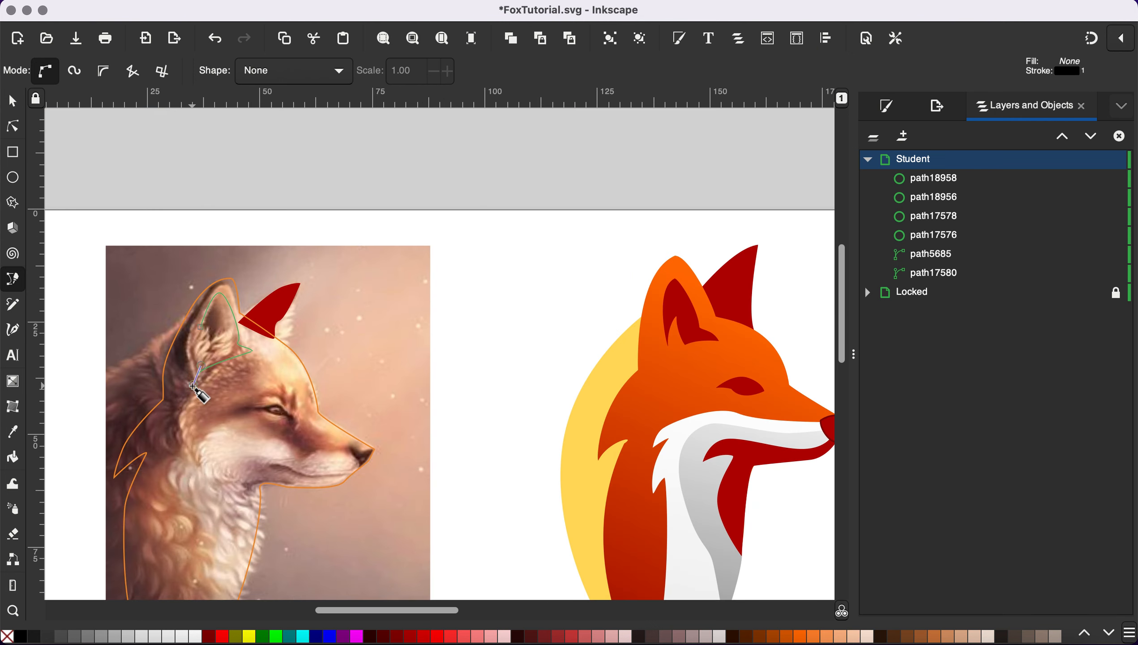
scroll(217, 360, "up", 2)
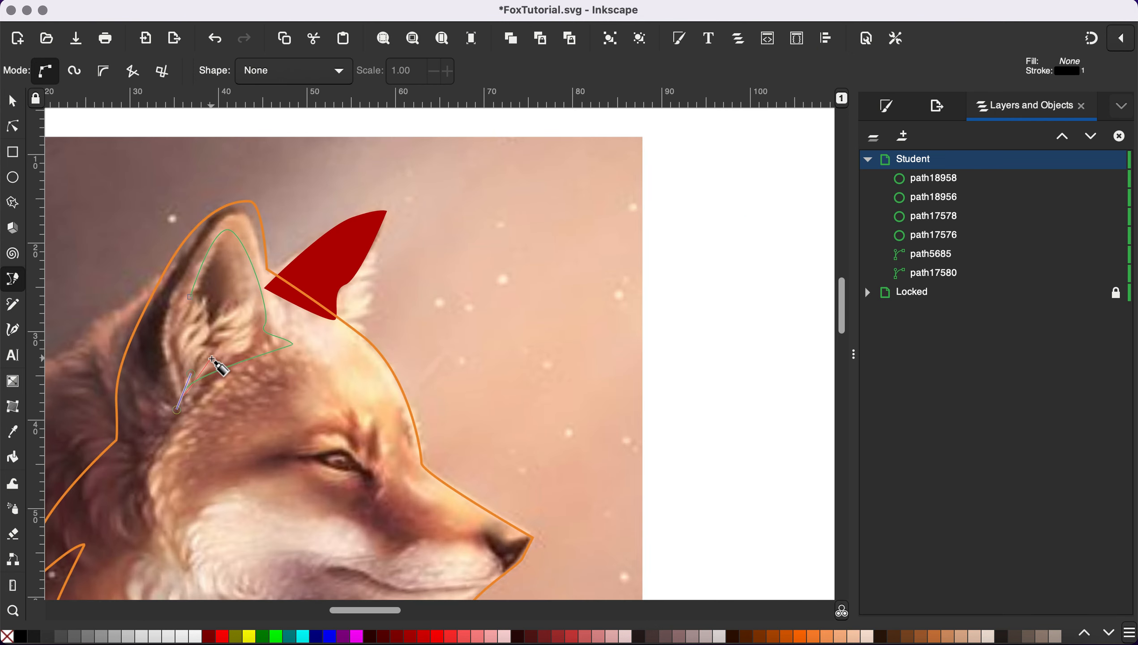
key("BackSpace")
left_click_drag(205, 374, 197, 378)
left_click(216, 315)
left_click_drag(176, 353, 183, 400)
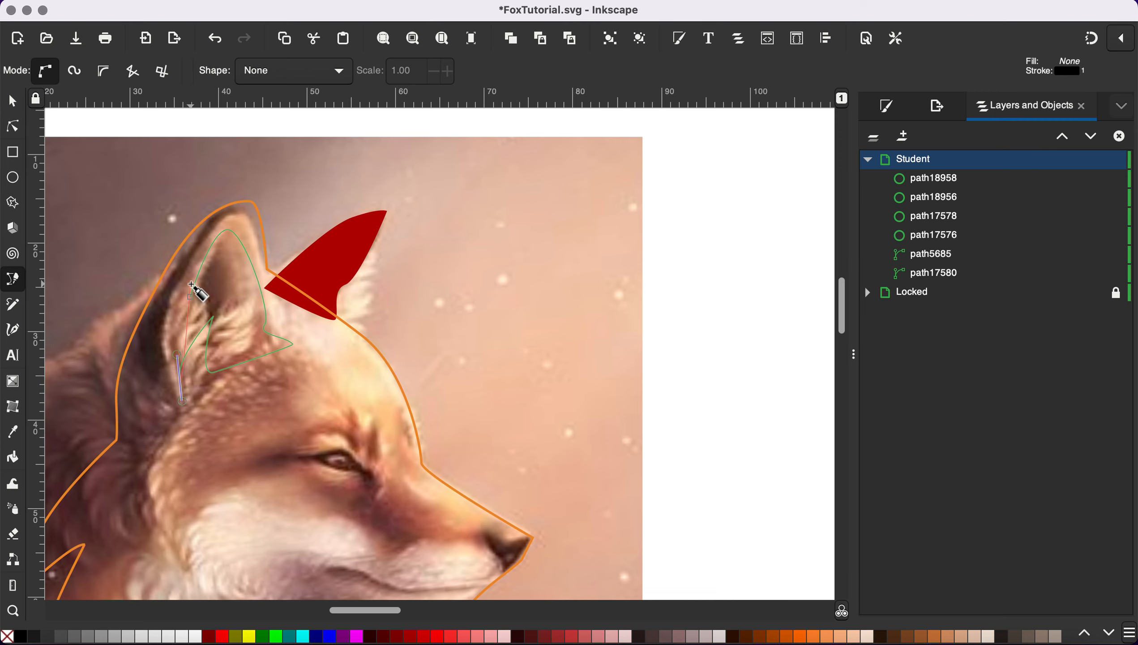
left_click_drag(190, 297, 212, 265)
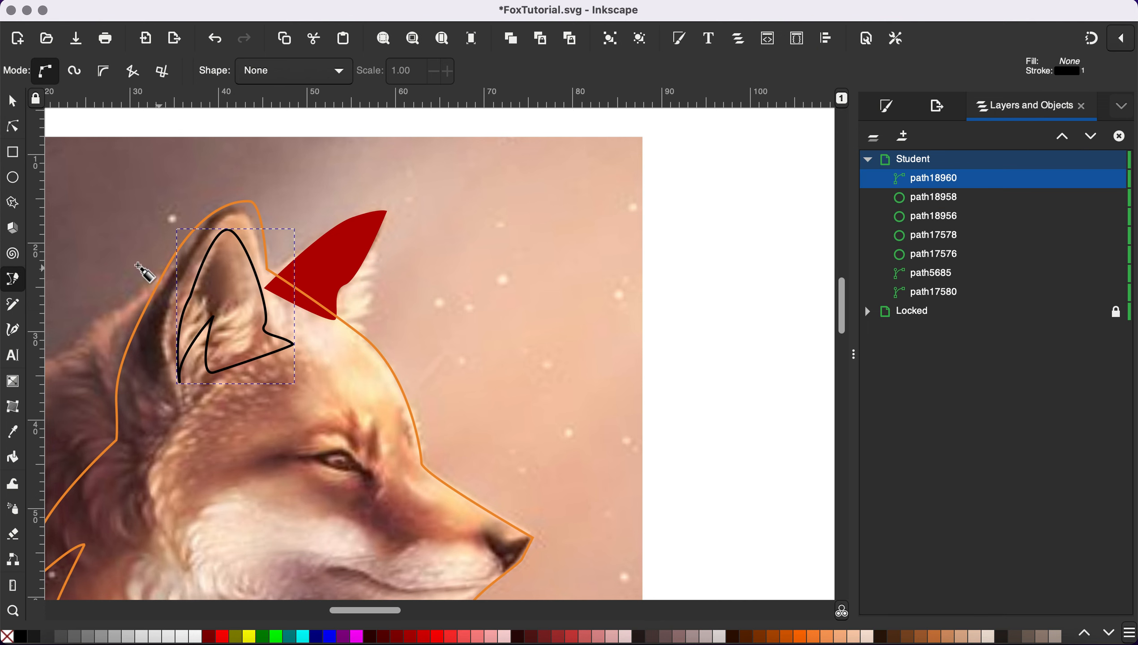
Refine the inner ear by moving its back-edge node to about X 36.27 mm, adjusting that node's handle, and raising the tip node slightly.
left_click(12, 128)
left_click(191, 298)
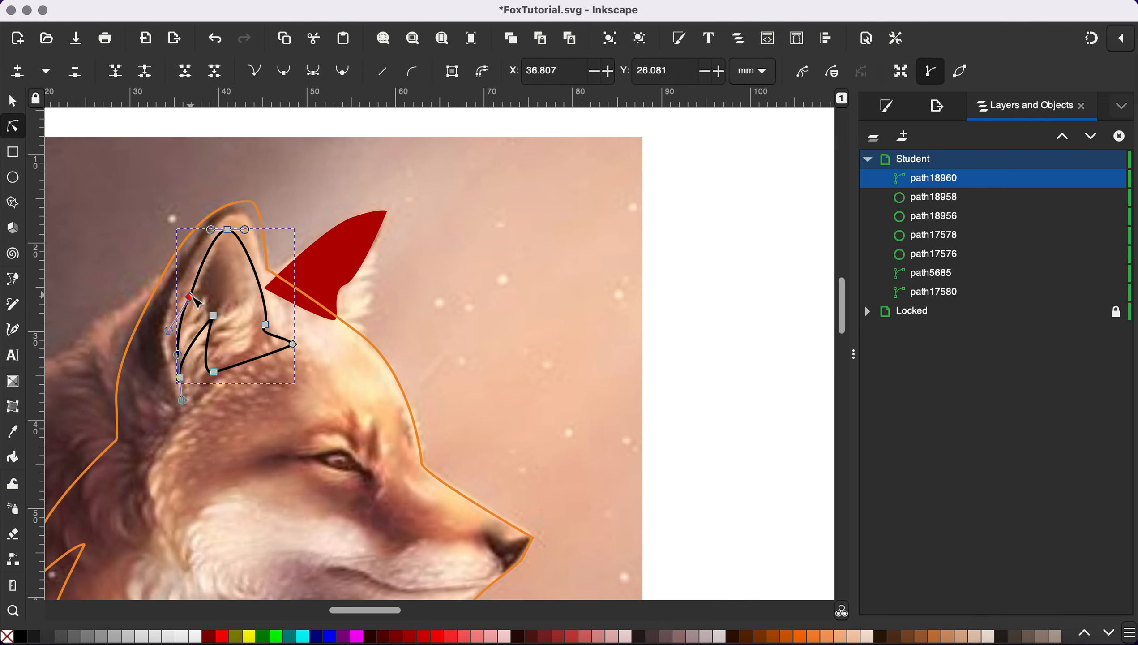
left_click_drag(190, 296, 174, 338)
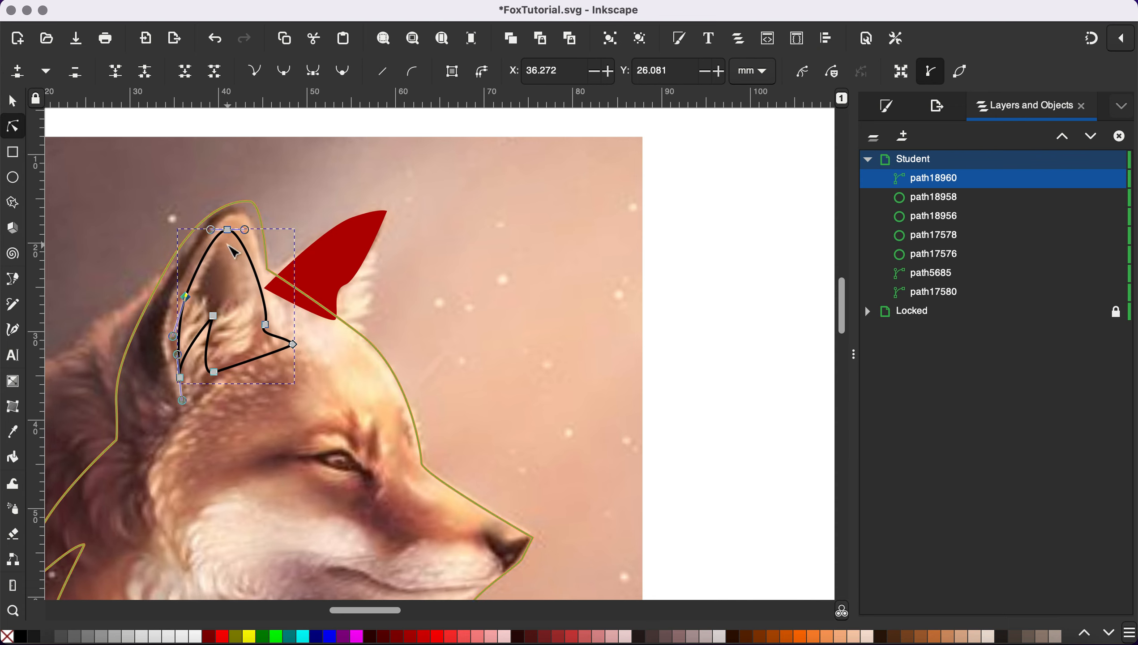
left_click(228, 230)
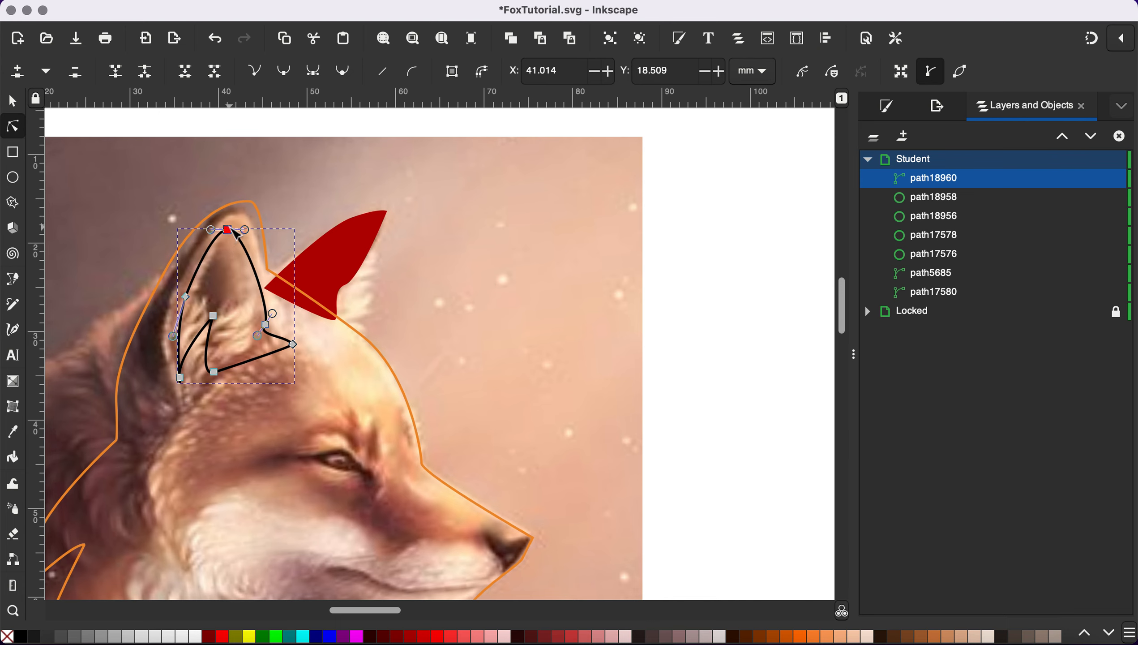
left_click_drag(235, 232, 238, 227)
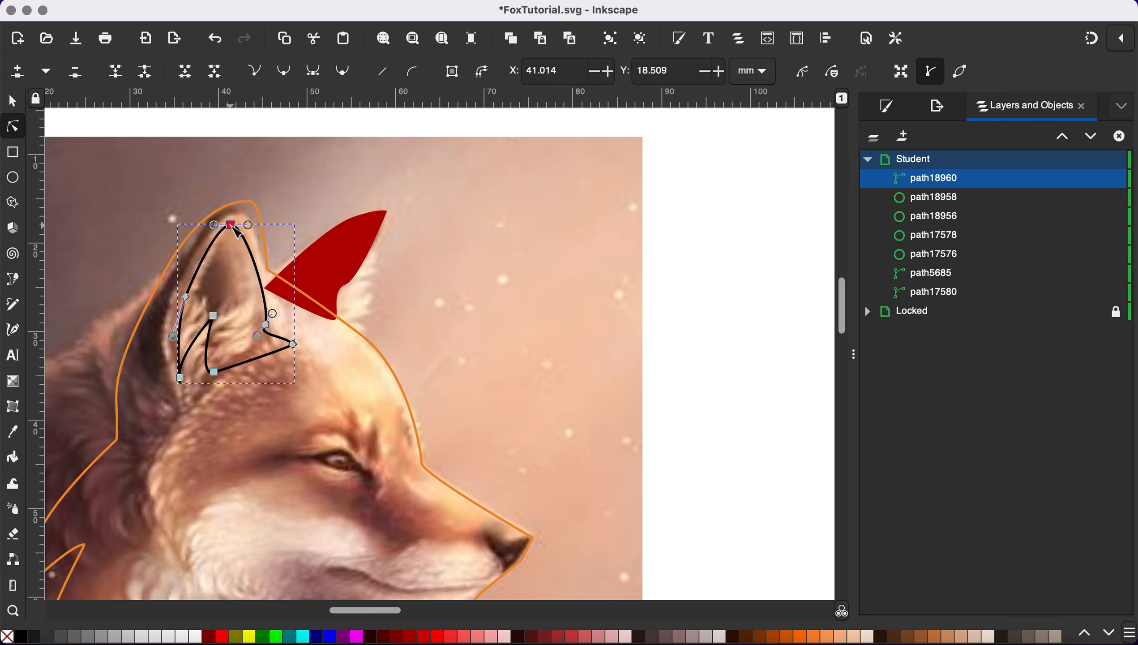
left_click(12, 101)
left_click(450, 313)
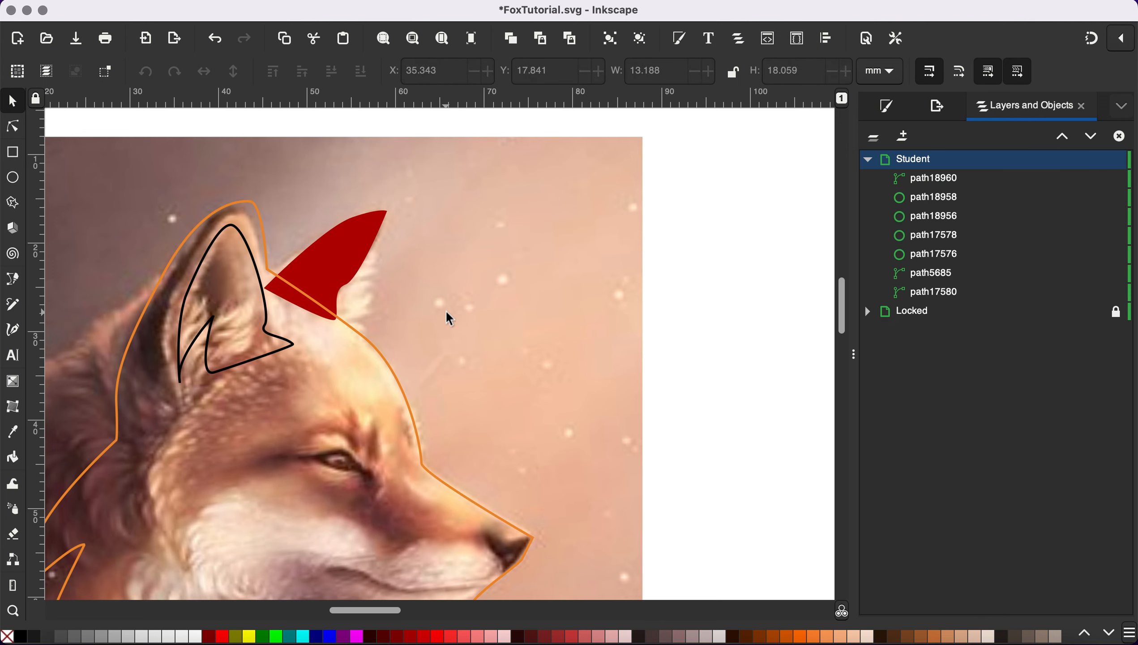
Remove the inner ear's stroke and fill it with the dark red sampled from the far ear.
scroll(450, 319, "down", 3)
left_click(376, 324)
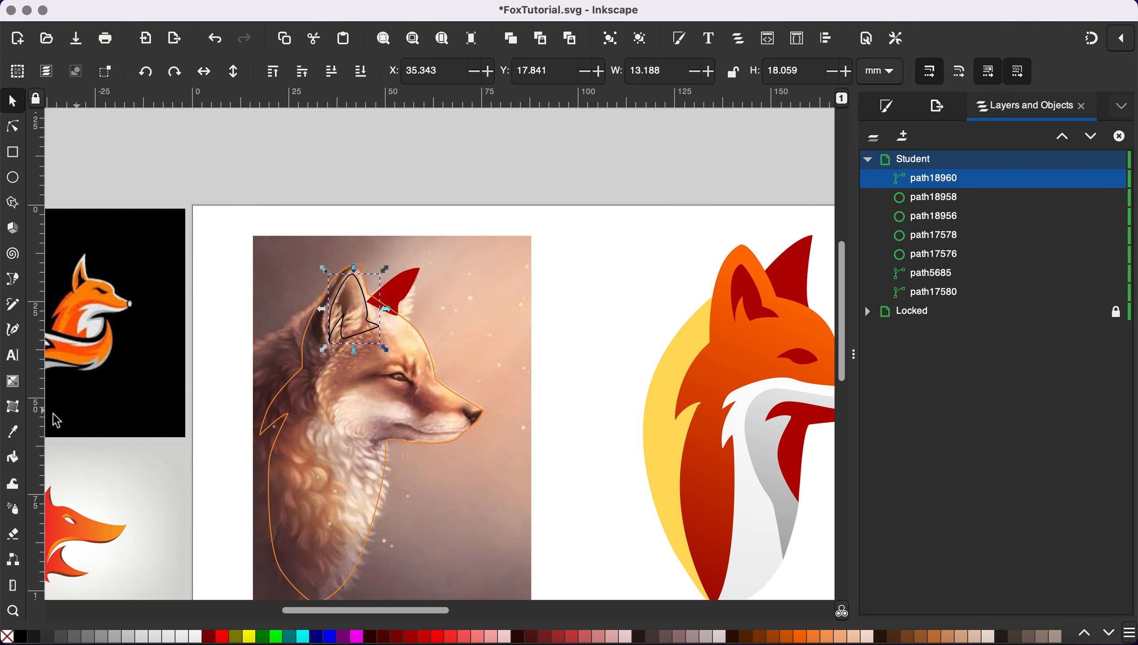
left_click(6, 636, "shift")
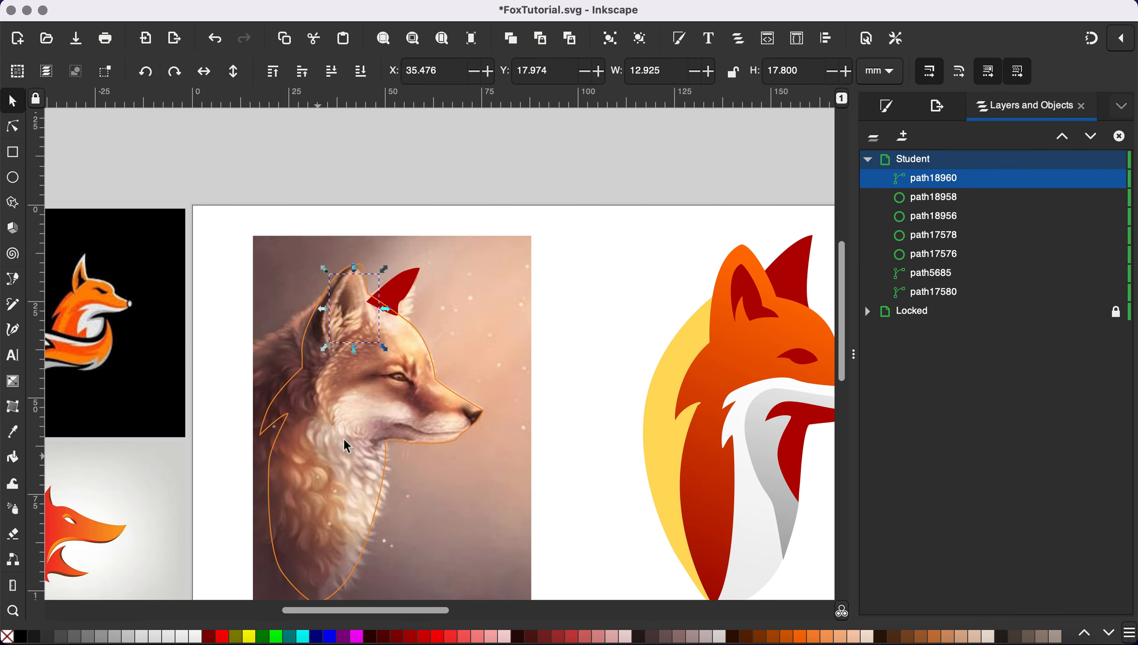
key("d")
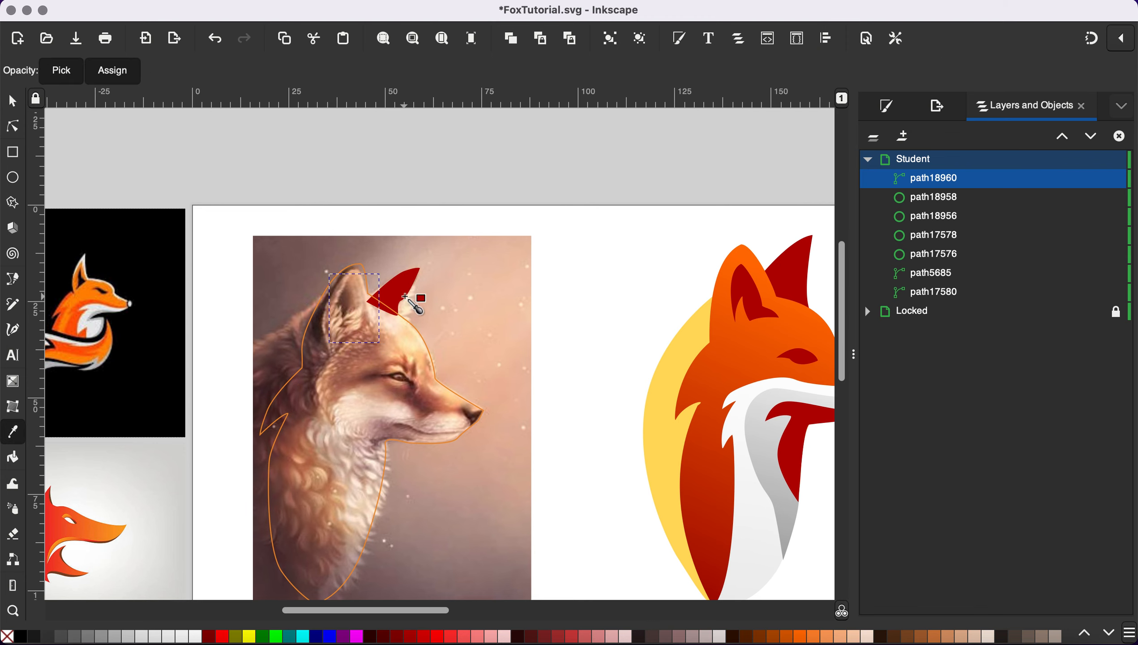
left_click(388, 296)
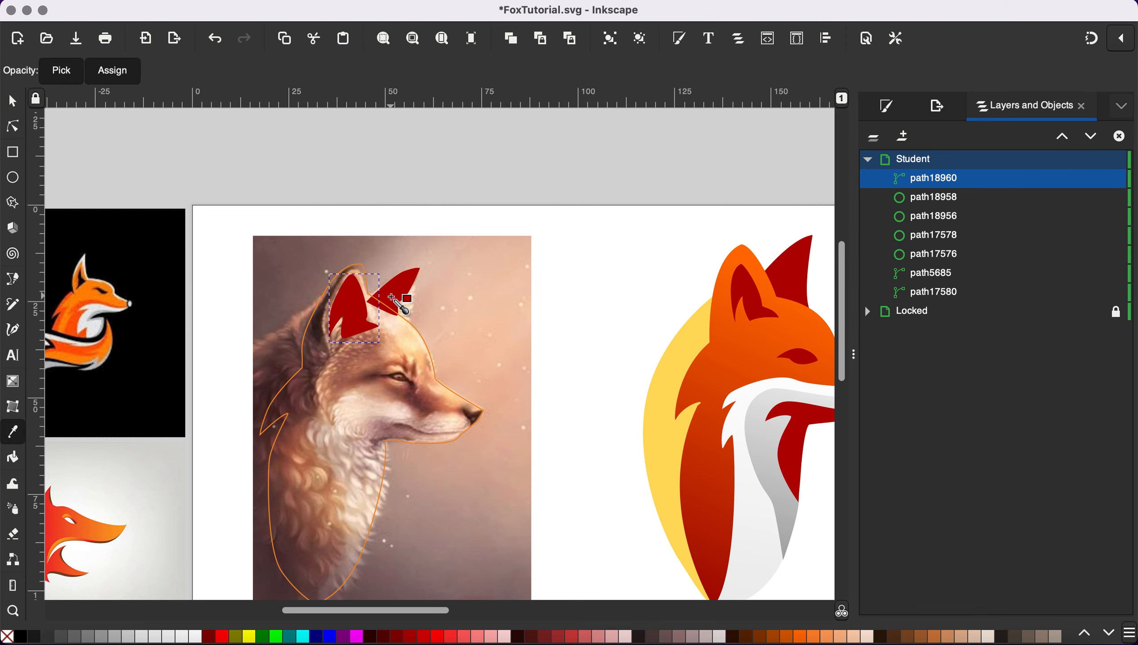
left_click(12, 101)
Compare the finished logo's eye, snout and cheek markings with the reference fox photo and the sample logos.
scroll(292, 282, "down", 3)
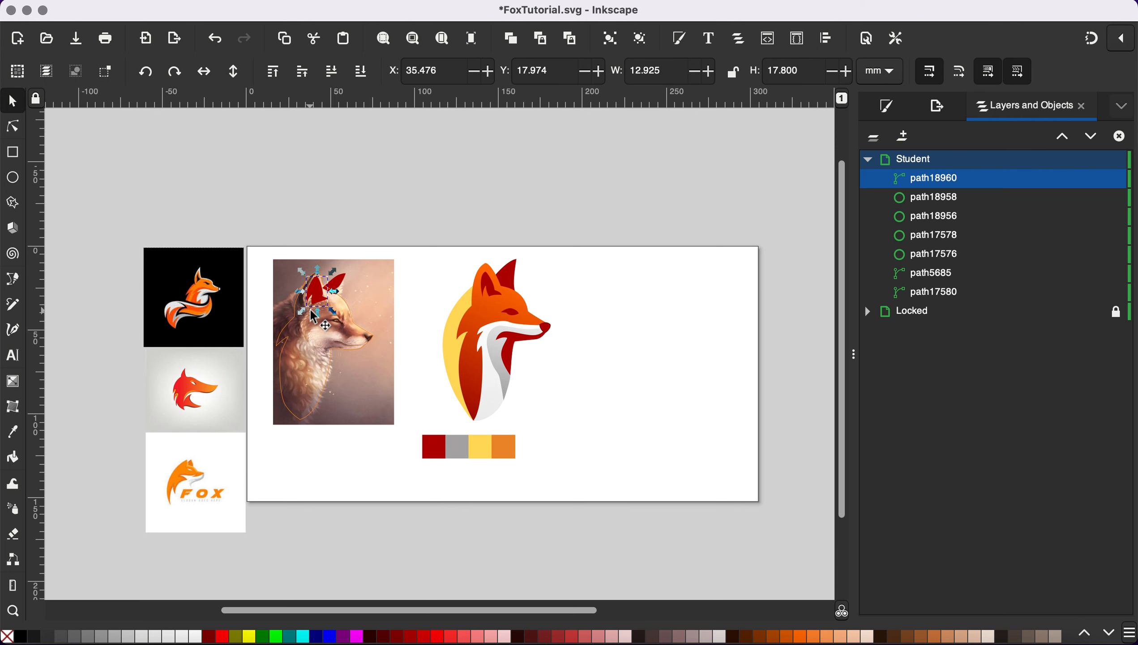
scroll(314, 316, "up", 5)
scroll(315, 316, "right", 8)
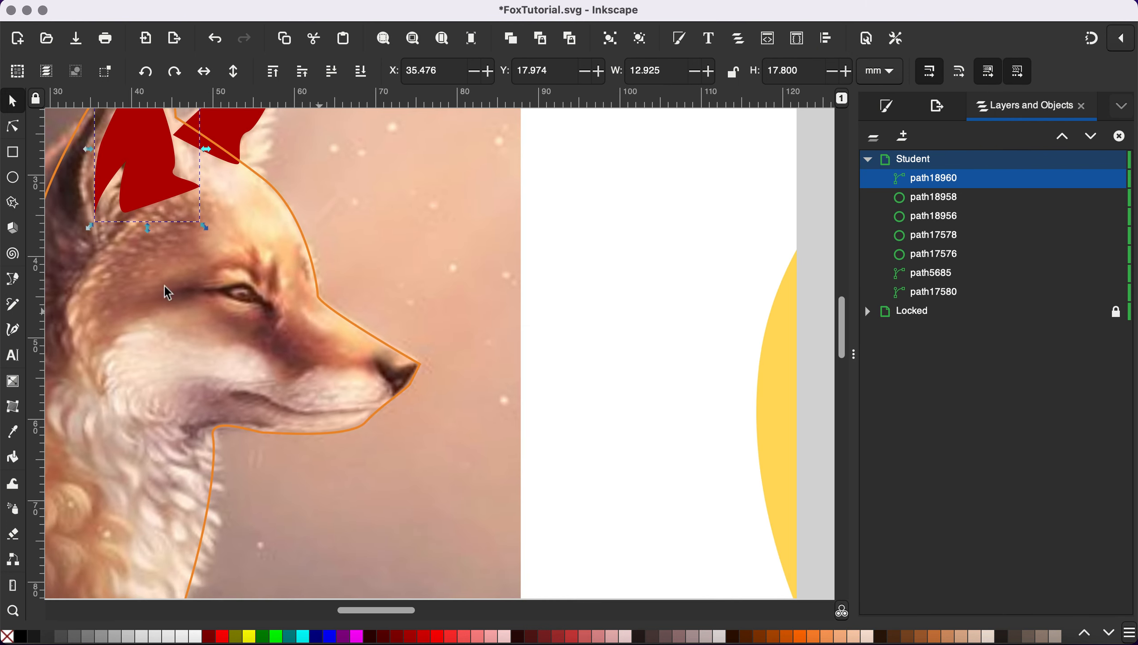
left_click(17, 280)
scroll(401, 300, "right", 6)
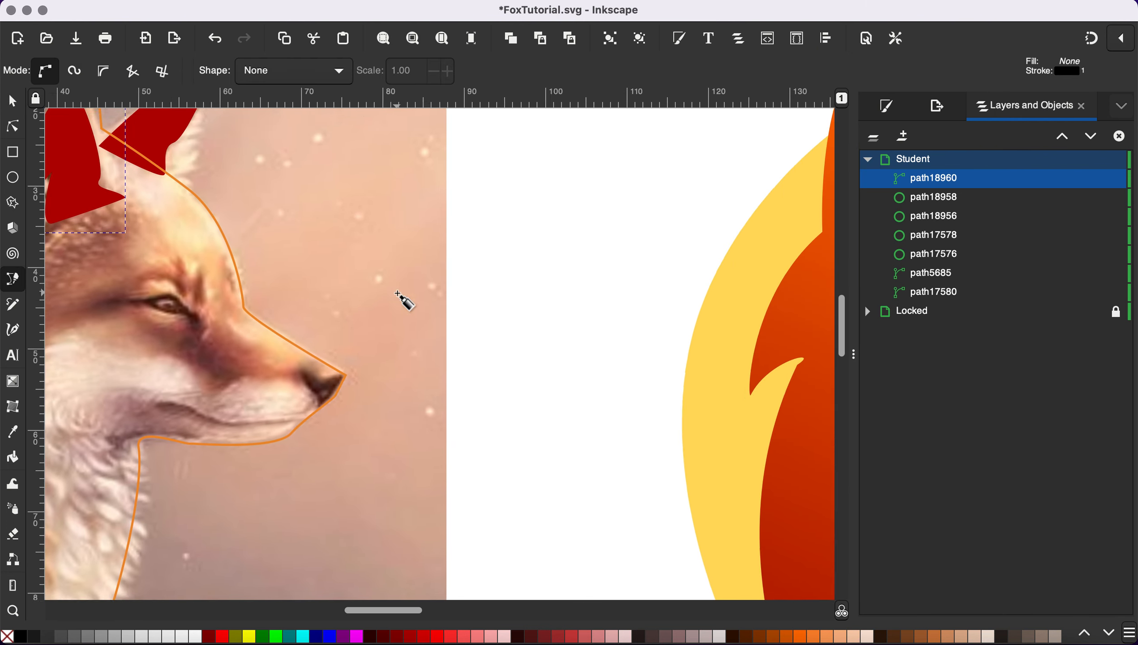
scroll(405, 300, "right", 5)
scroll(404, 300, "down", 2)
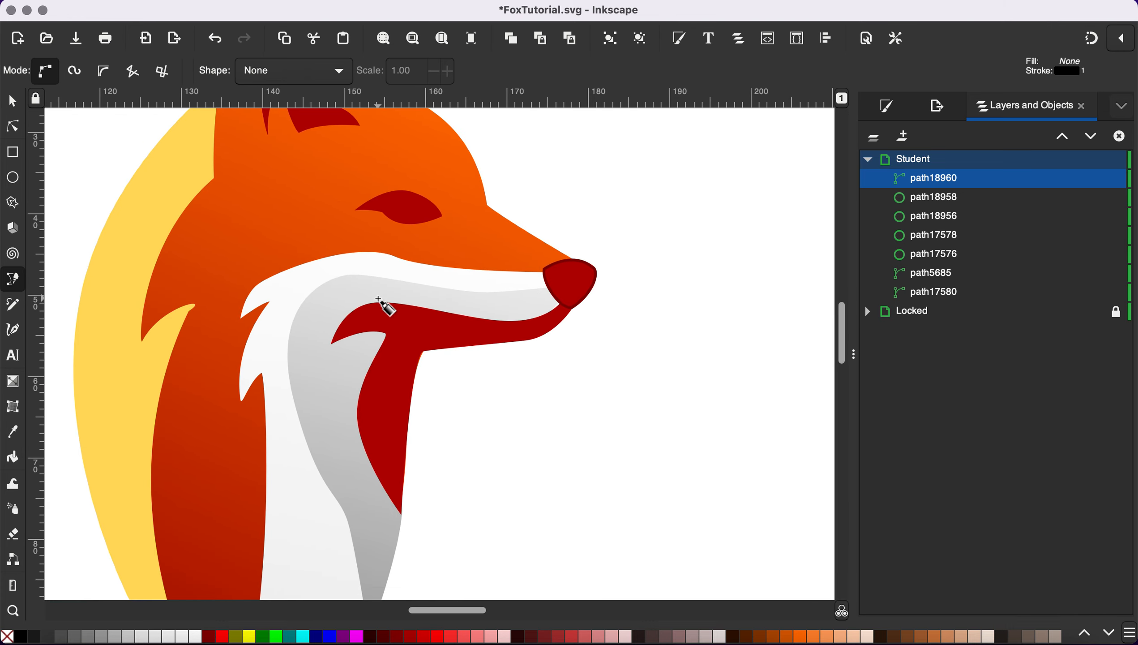
scroll(383, 305, "left", 15)
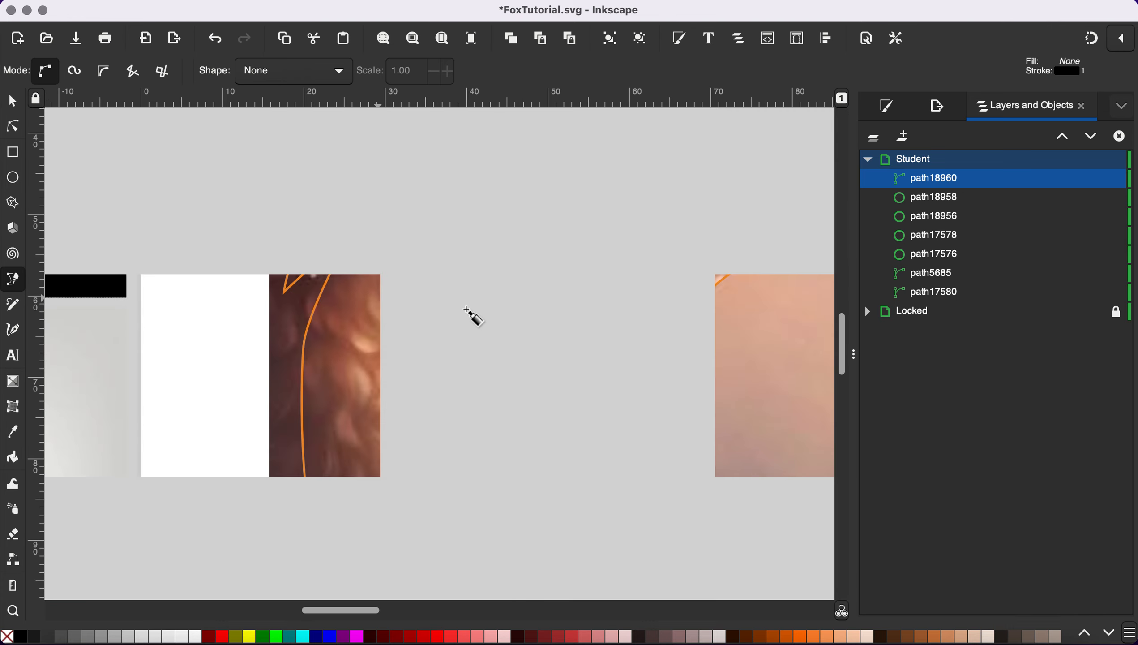
scroll(480, 319, "left", 8)
scroll(486, 320, "down", 2)
scroll(482, 318, "right", 2)
scroll(482, 318, "up", 1)
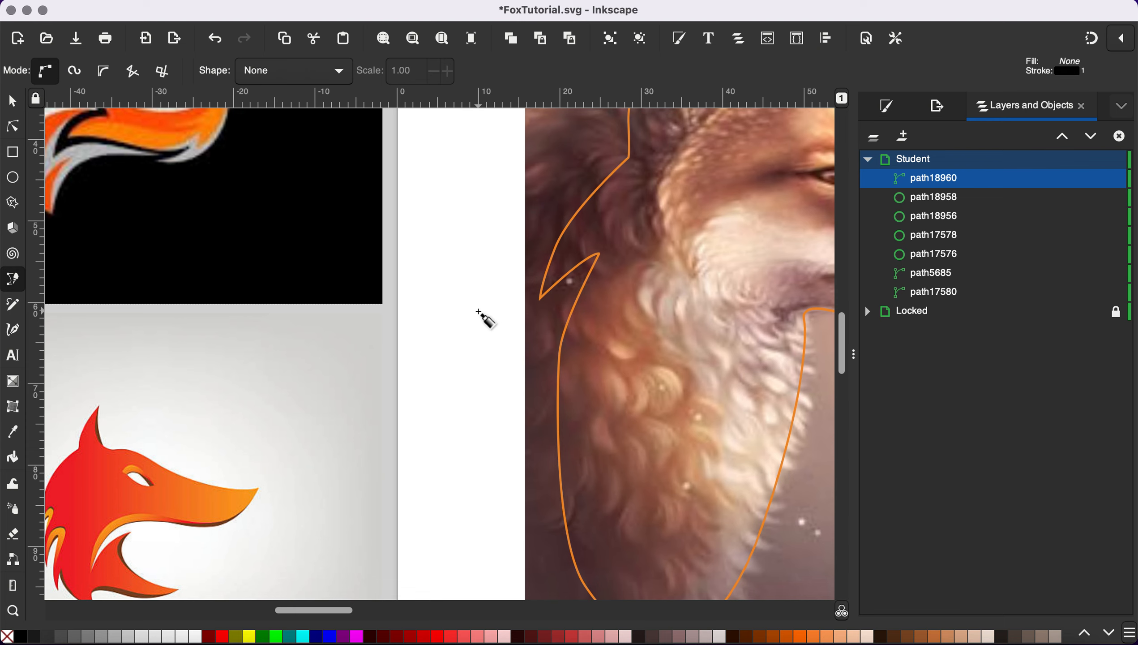
scroll(628, 244, "right", 2)
scroll(629, 239, "right", 8)
scroll(623, 232, "right", 4)
scroll(623, 232, "up", 1)
scroll(623, 232, "left", 4)
scroll(622, 232, "down", 3)
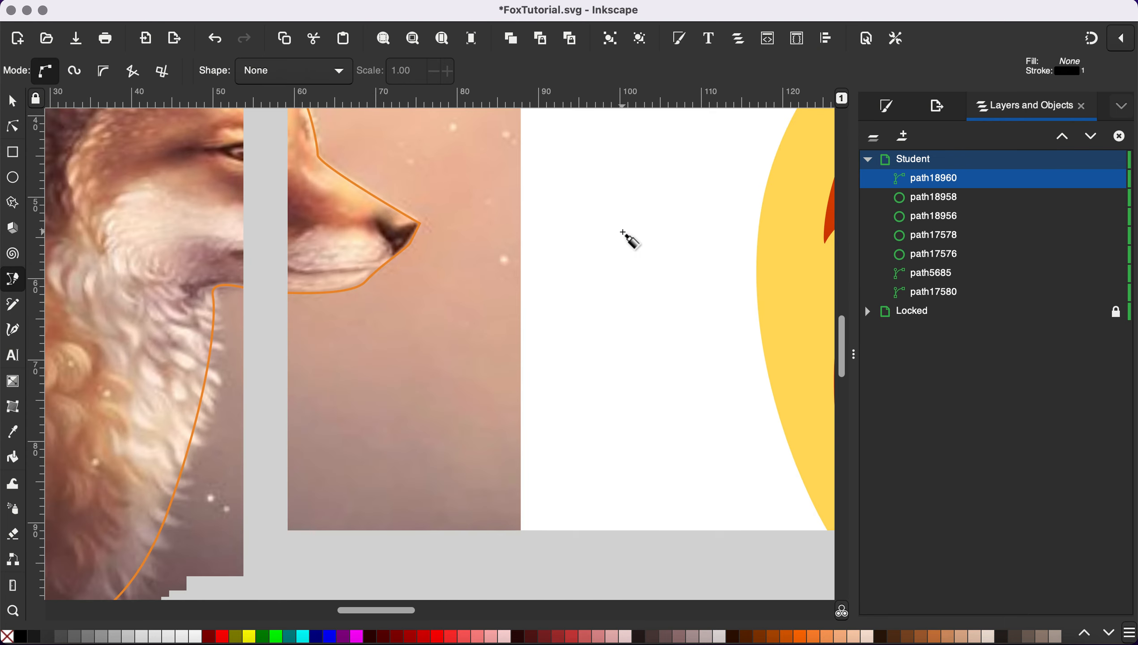
Trace the photo's eye with a closed Bezier path, an almond shape about 8.1 mm wide and 3.3 mm tall.
scroll(381, 221, "up", 3)
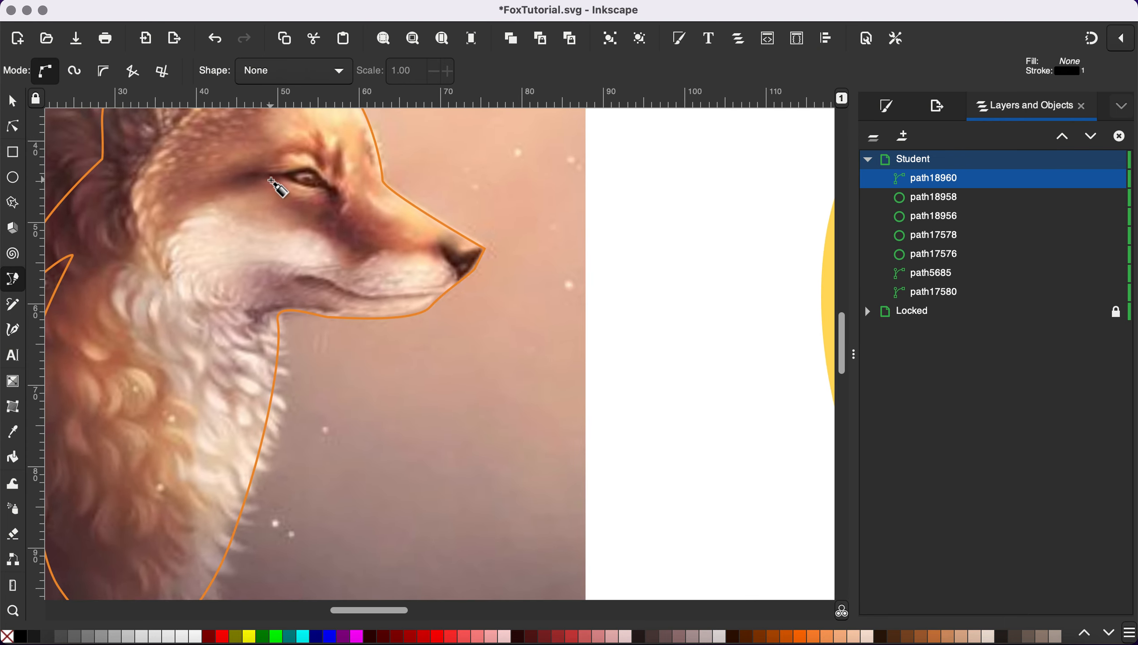
left_click(271, 178)
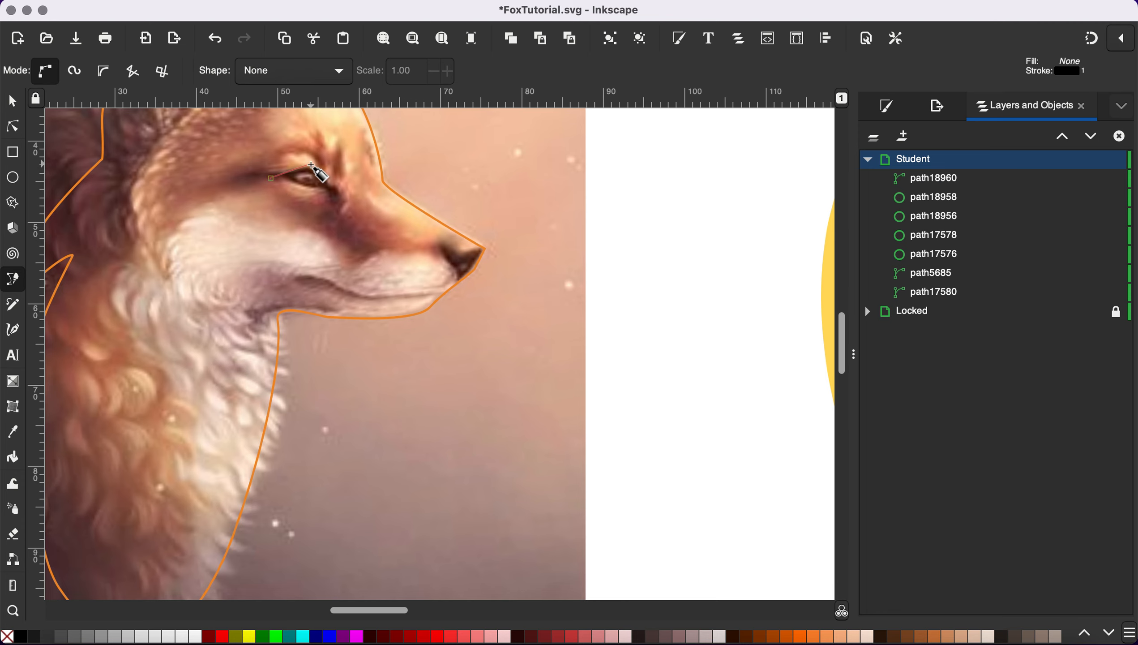
left_click_drag(311, 166, 326, 171)
left_click(329, 184)
left_click(338, 188)
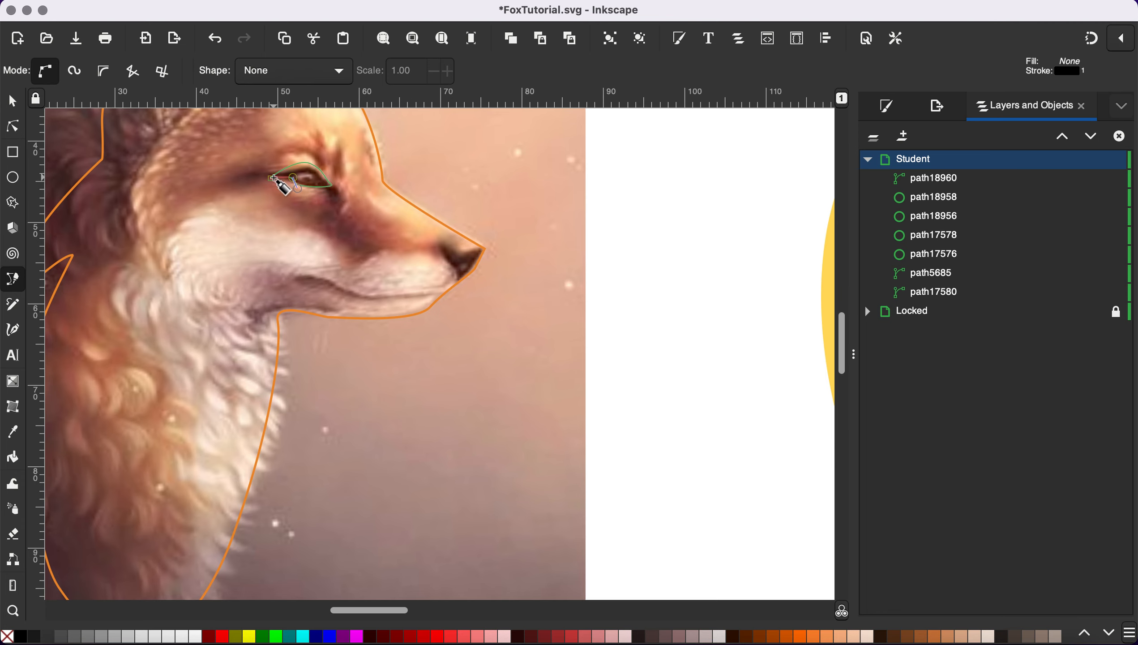
left_click(271, 179)
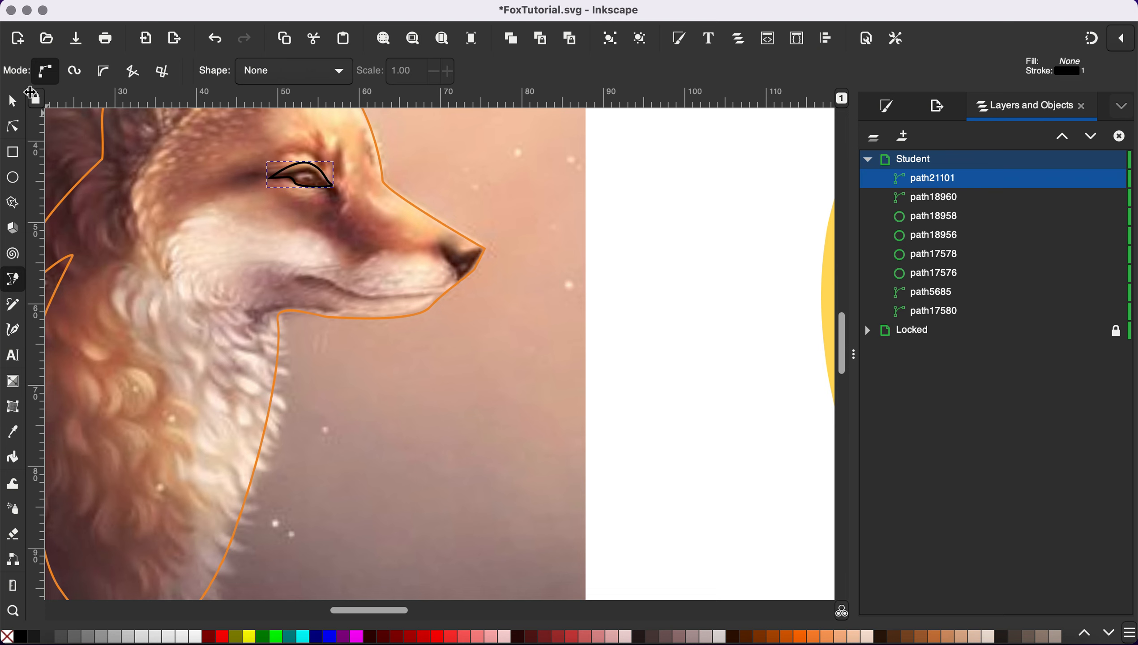
Remove the eye shape's stroke and fill it with the dark red used on the ears.
left_click(14, 108)
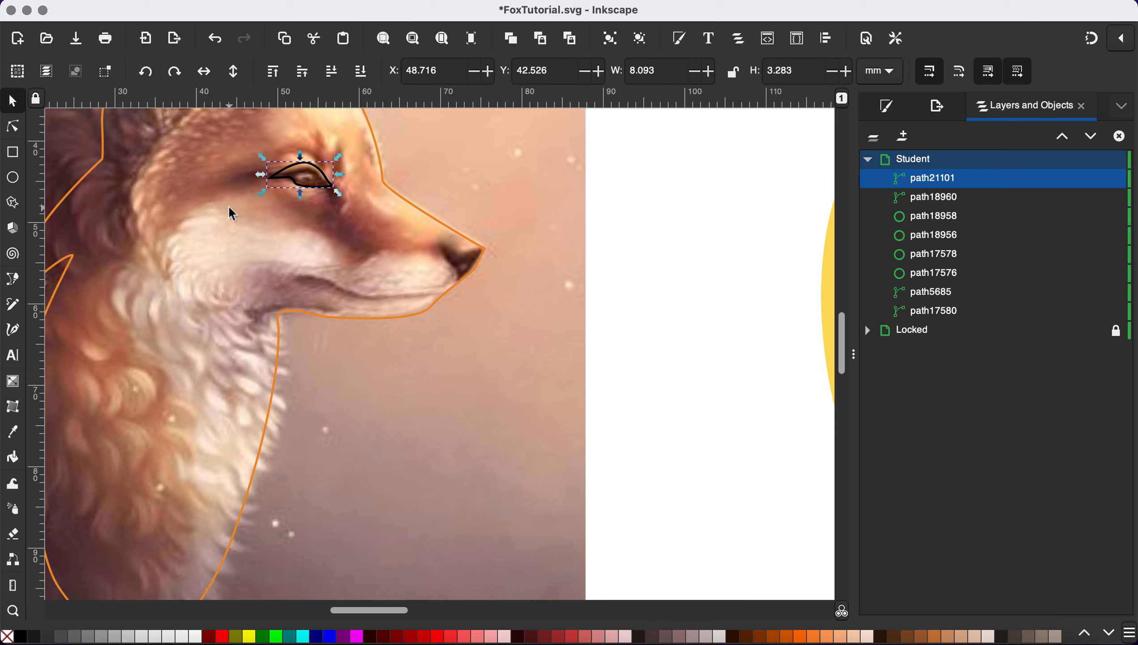
key("d")
scroll(232, 213, "down", 3)
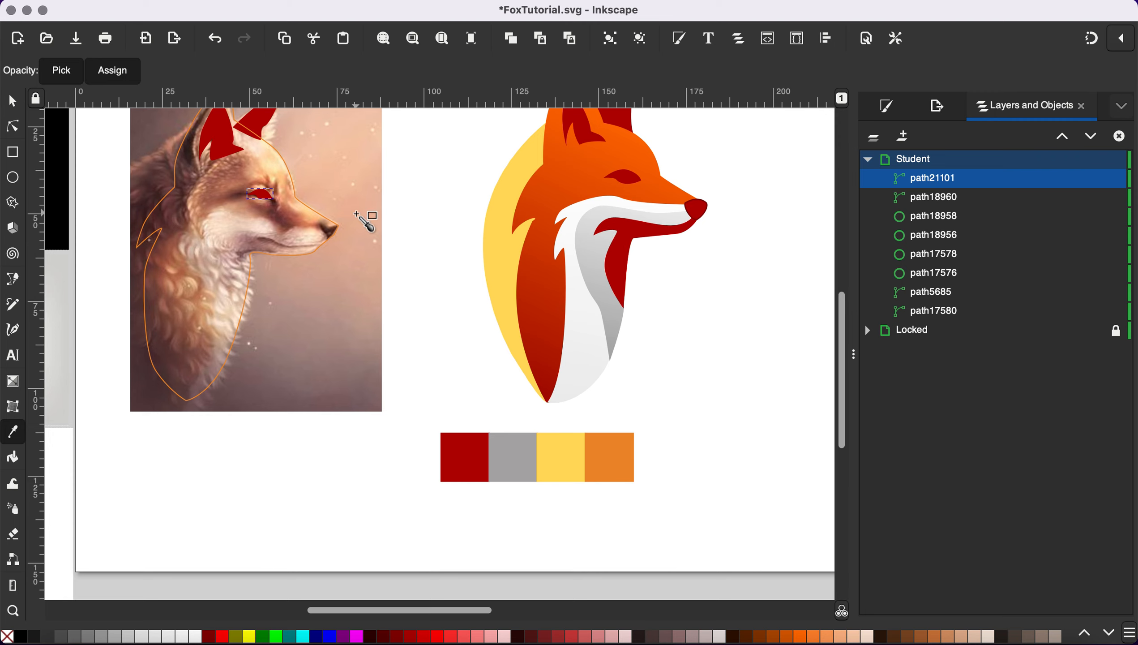
left_click(14, 285)
scroll(267, 254, "up", 2)
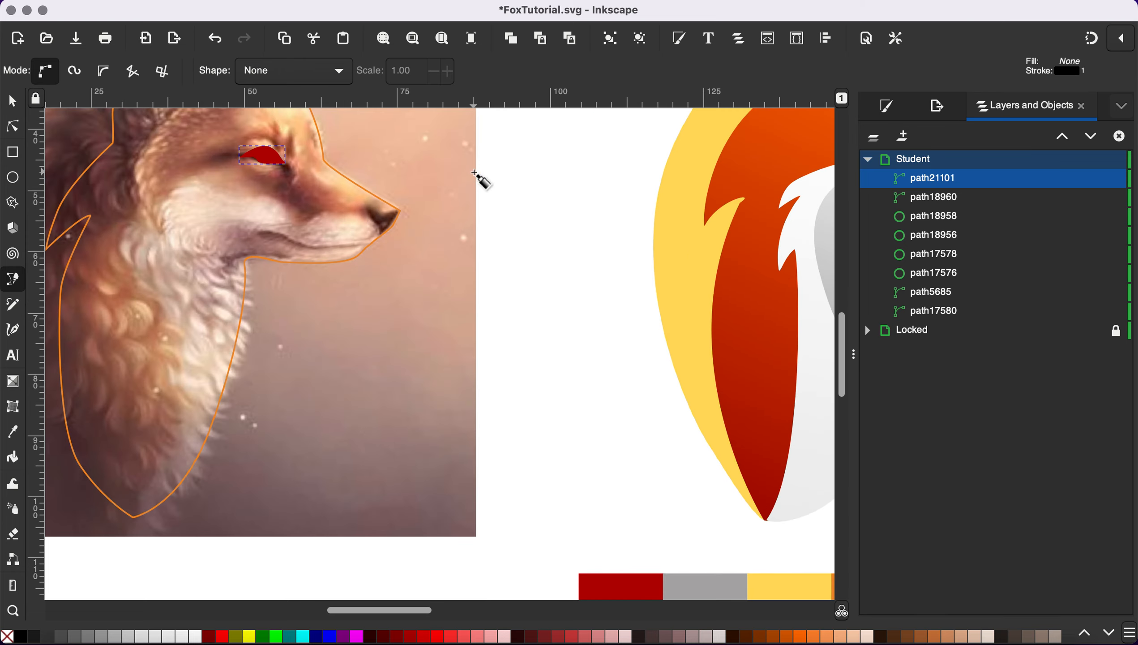
scroll(315, 233, "up", 2)
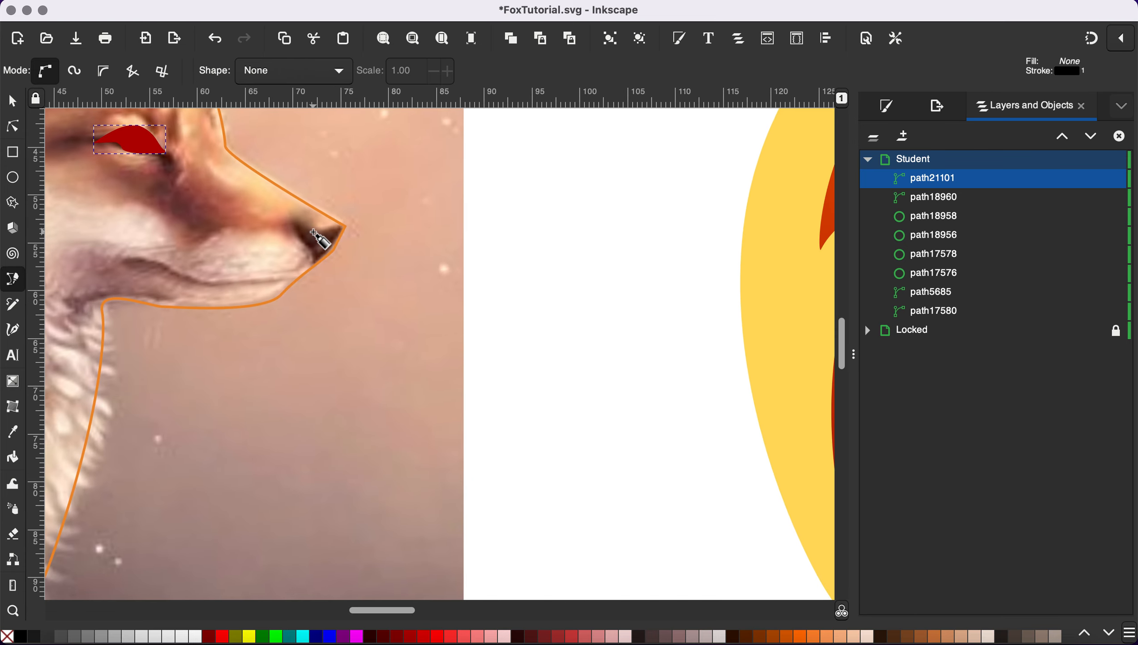
left_click(305, 231)
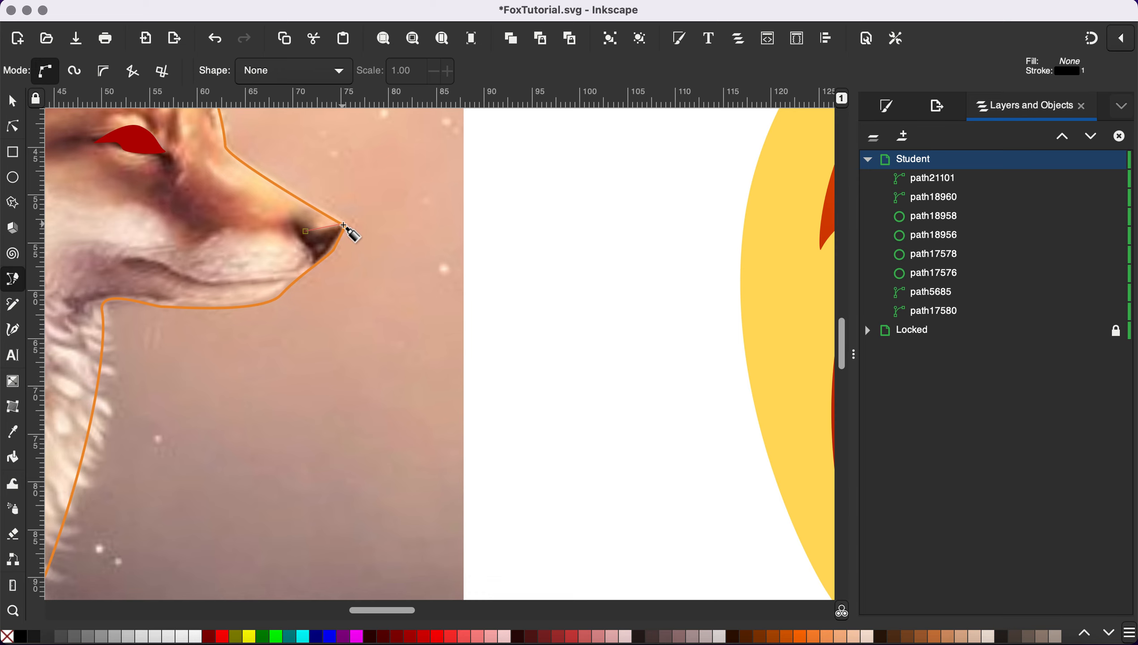
left_click_drag(343, 224, 354, 227)
left_click_drag(344, 251, 339, 254)
Draw a closed Bezier nose shape about 6.5 mm wide and 4.1 mm tall over the photo's nose, slightly overlapping the snout's tip.
left_click(293, 226)
left_click_drag(349, 223, 358, 230)
left_click_drag(331, 258, 325, 258)
left_click(293, 226)
left_click(12, 103)
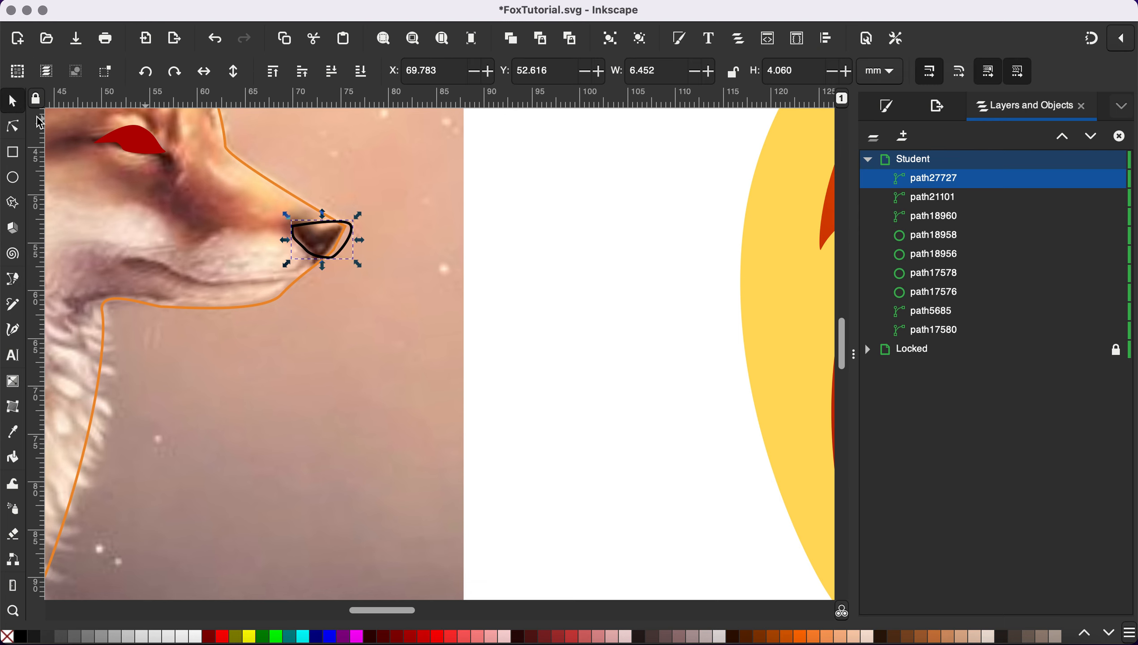
Refine the nose outline by extending the curve handle along its lower back side and bulging its back edge slightly outward.
left_click(13, 128)
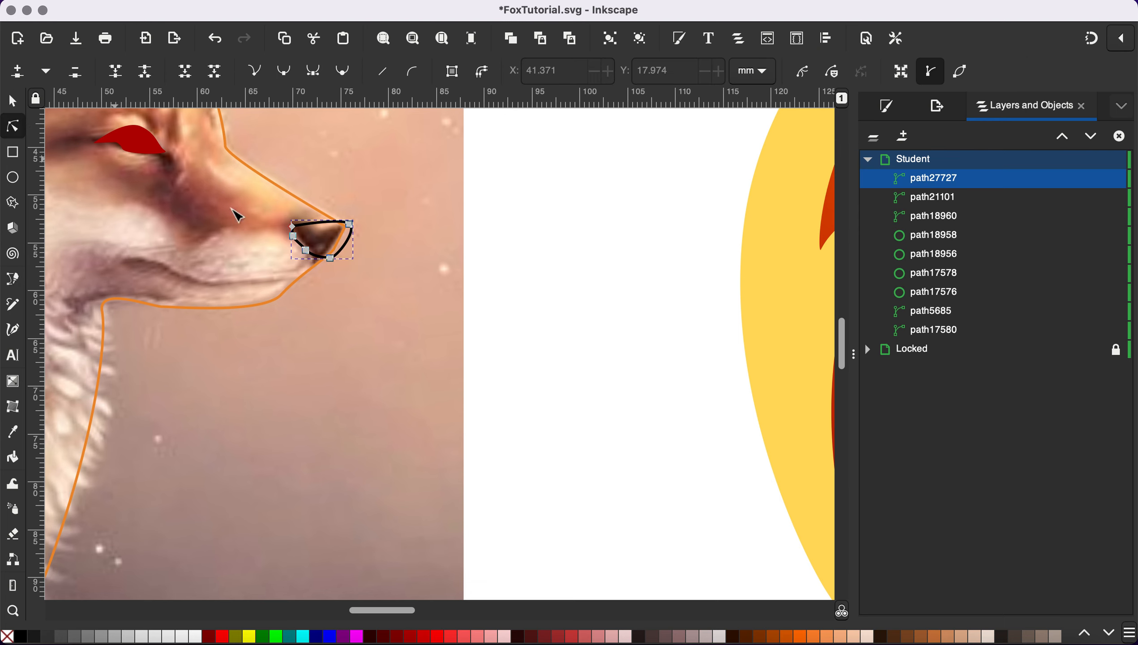
scroll(329, 271, "up", 2)
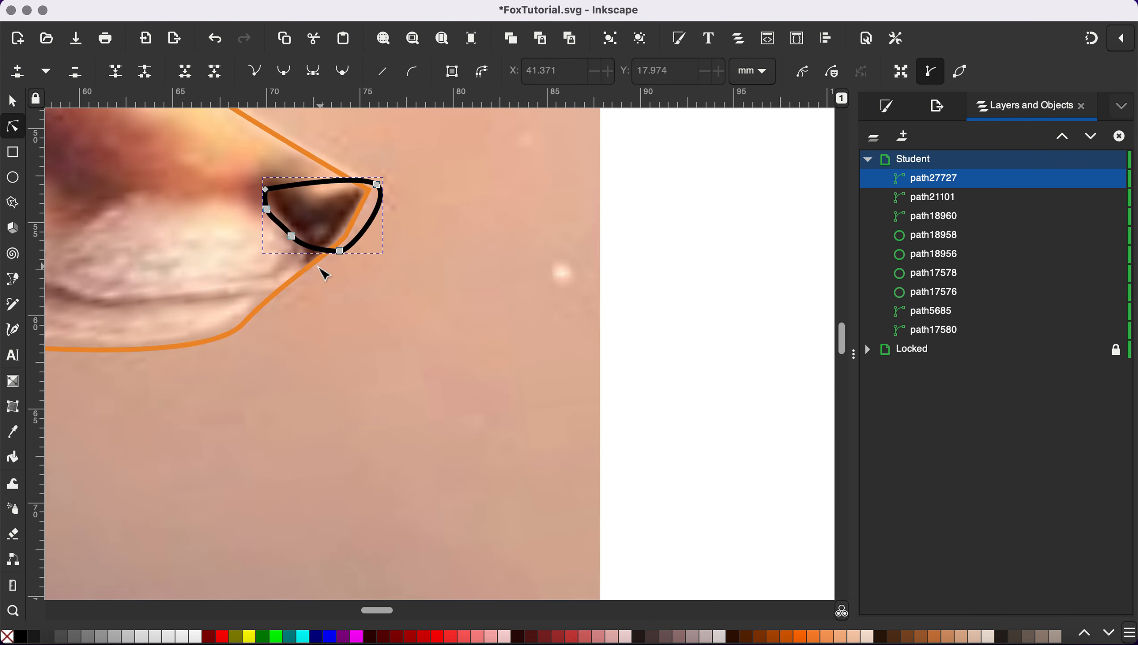
left_click(299, 245)
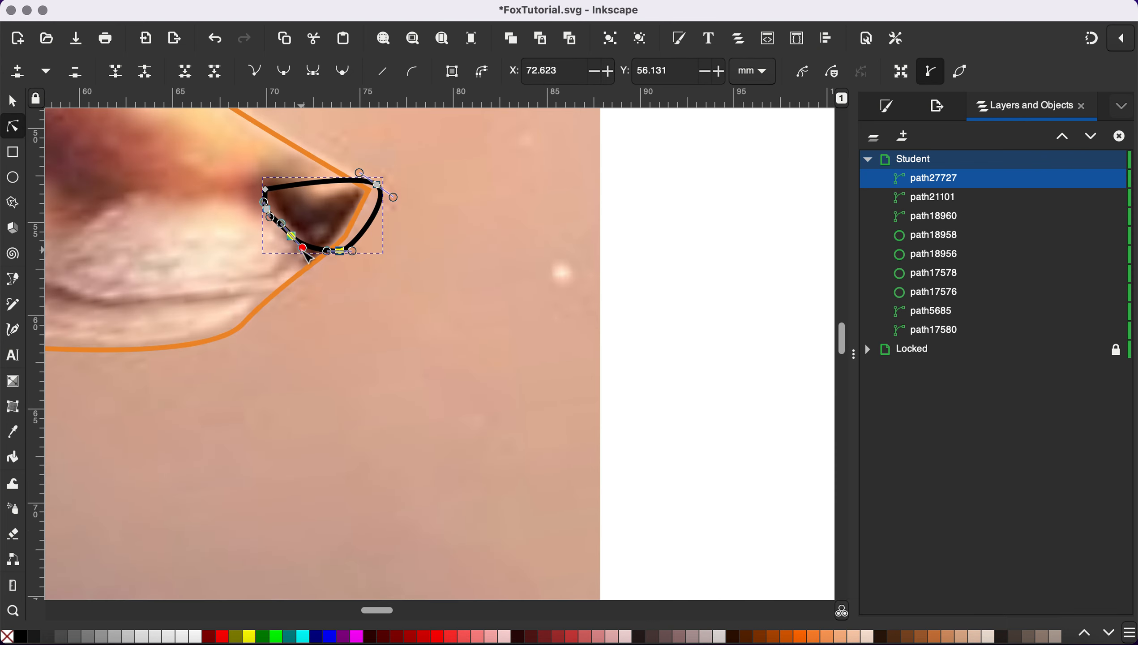
left_click_drag(305, 252, 312, 253)
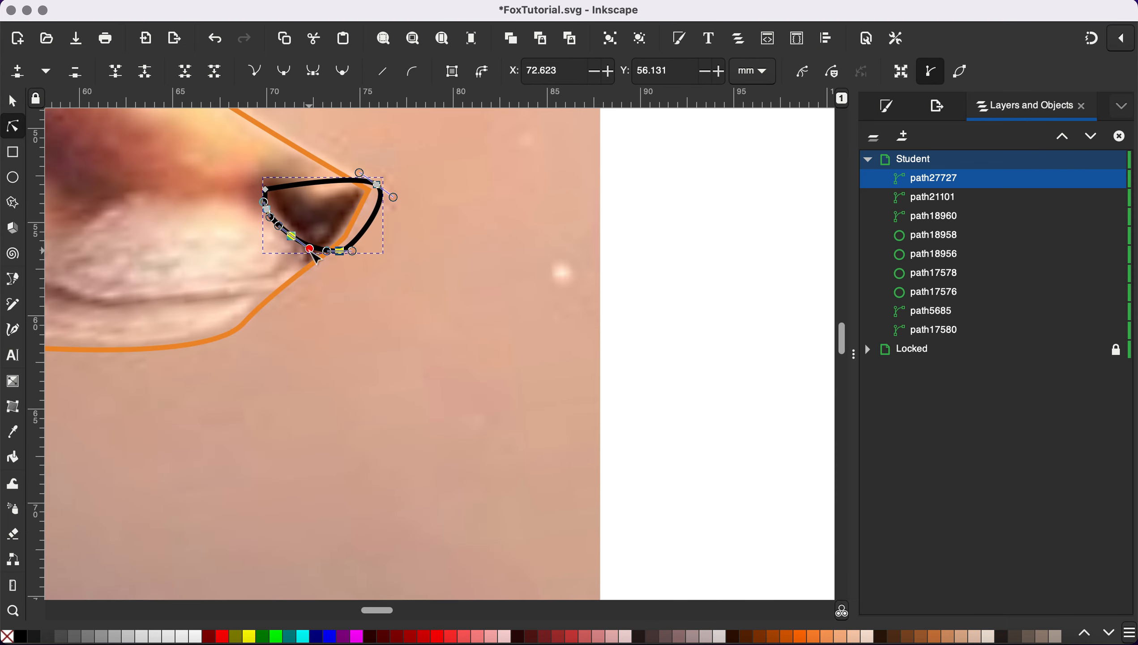
left_click(266, 206)
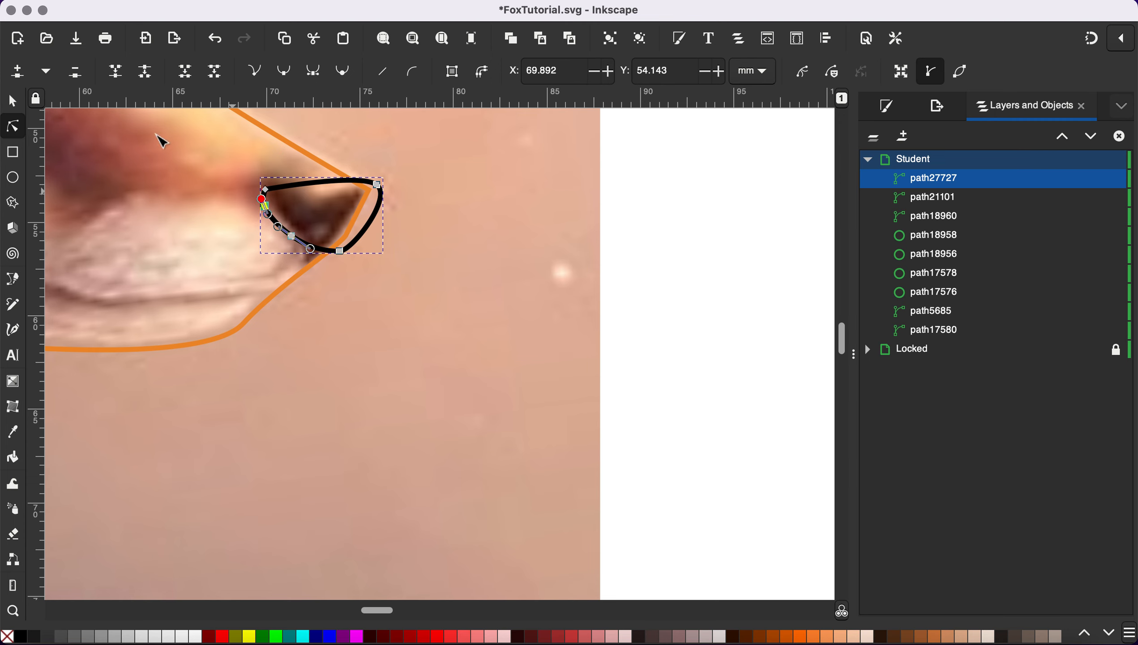
Fill the nose shape with the dark red sampled from the eye and remove its stroke.
left_click(12, 101)
scroll(146, 220, "down", 3)
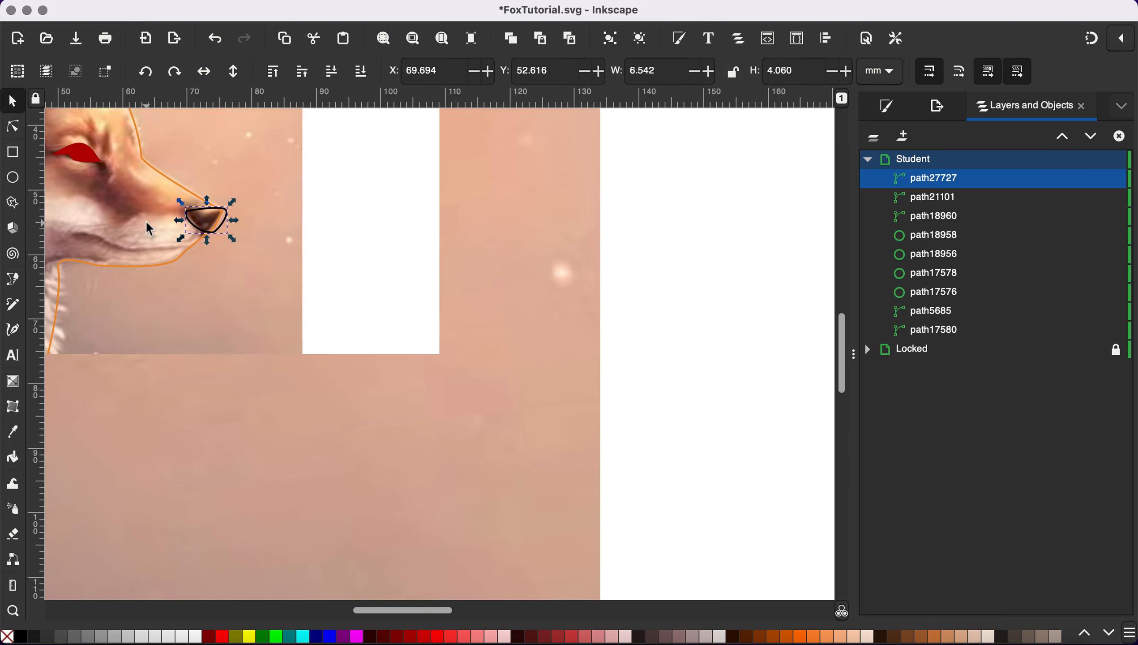
key("d")
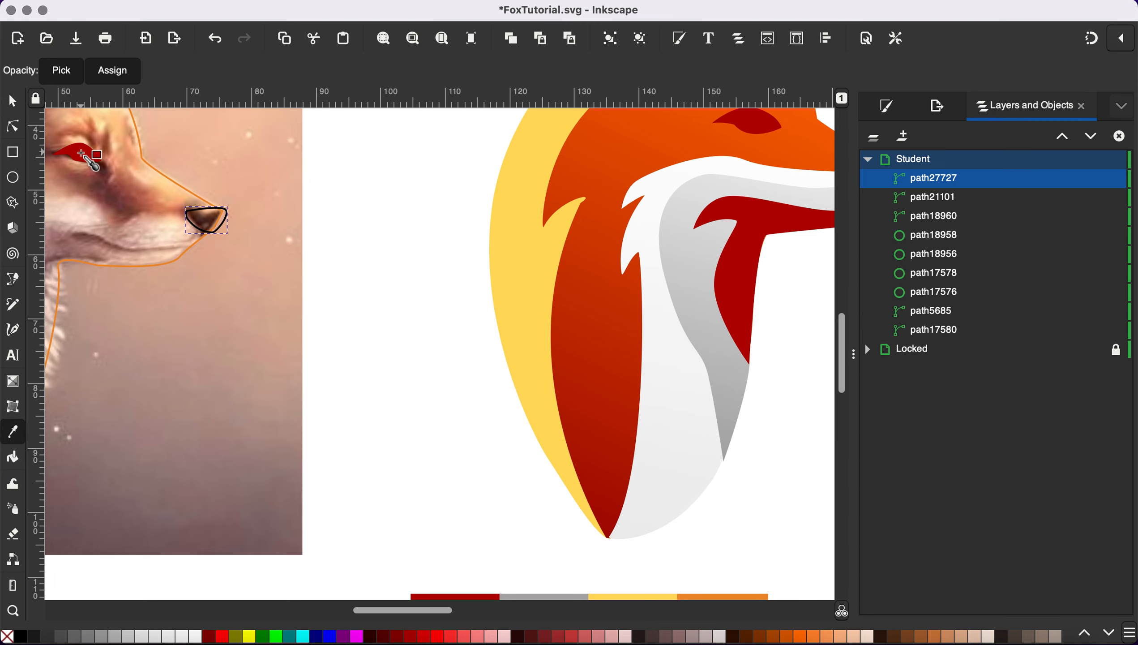
left_click(80, 153)
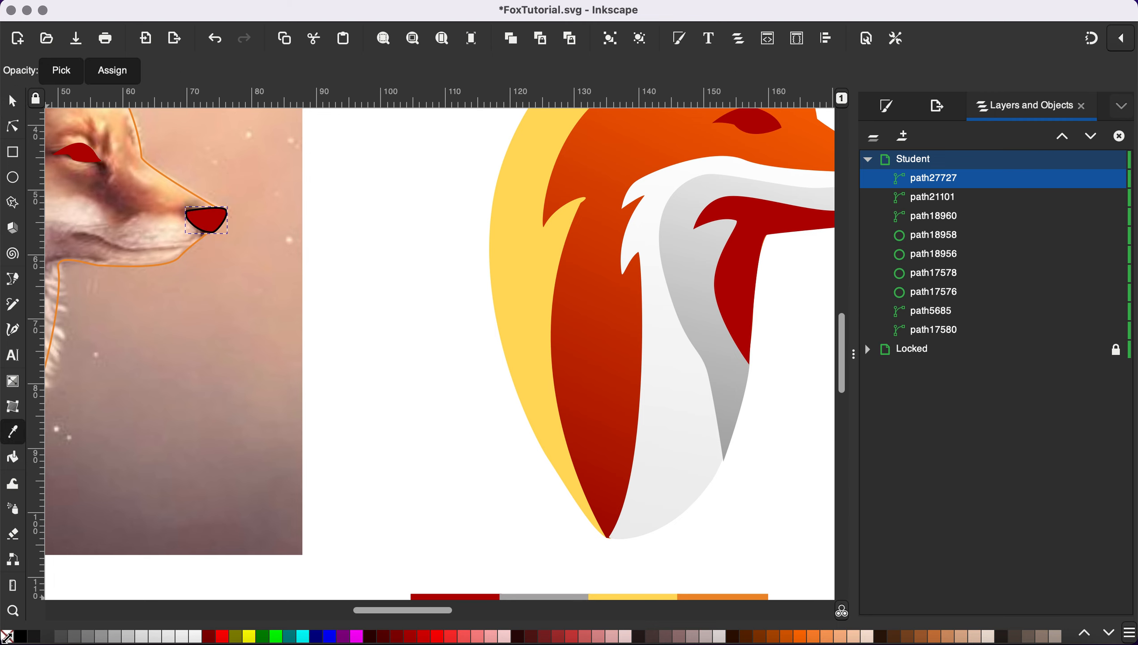
left_click(13, 105)
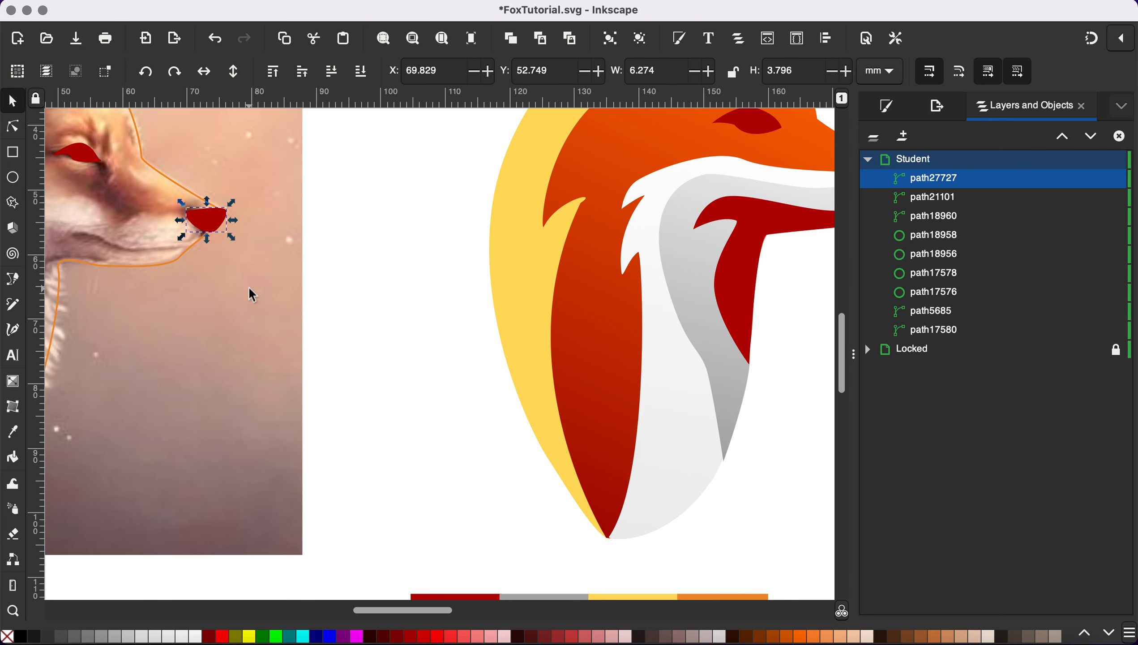
Examine how the finished logo's white muzzle and cheek shape runs from the nose to the neck.
scroll(248, 287, "left", 3)
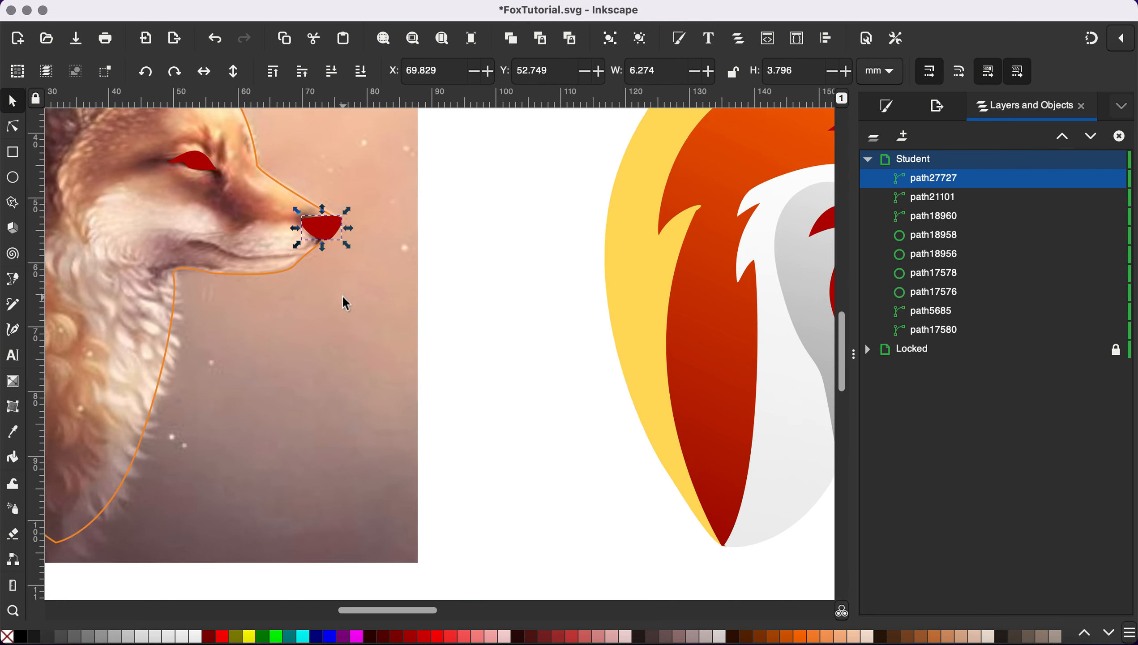
scroll(343, 296, "up", 1)
scroll(342, 295, "right", 10)
scroll(343, 295, "left", 9)
scroll(342, 295, "down", 2)
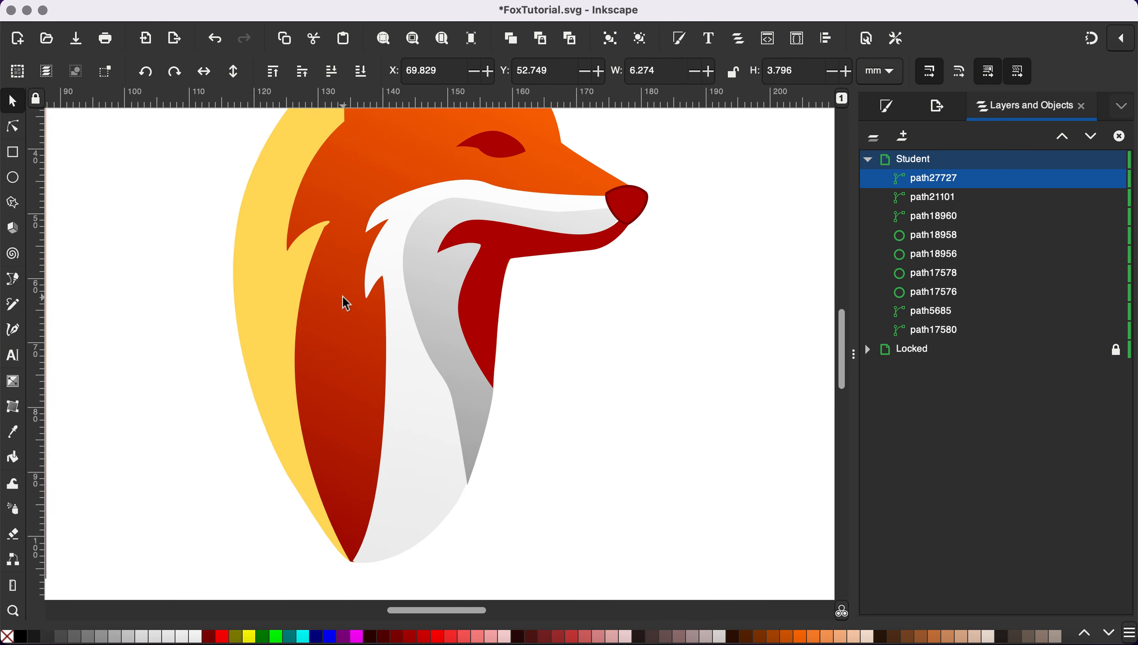
scroll(340, 303, "left", 8)
scroll(62, 245, "left", 13)
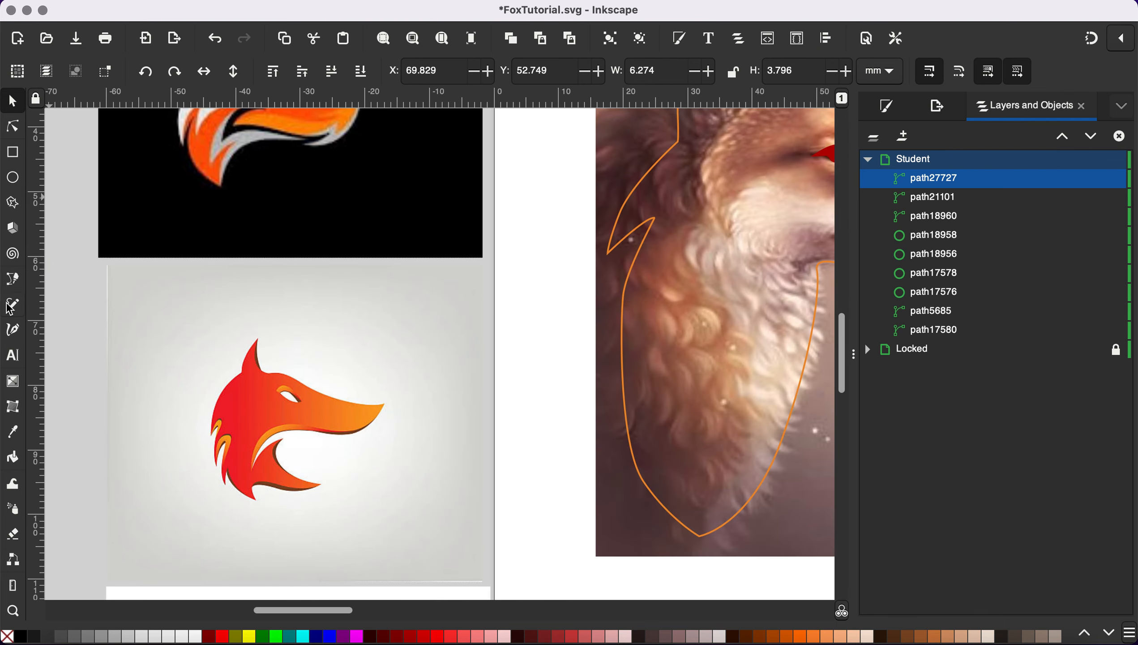
Start a Bezier path inside the nose and curve it along the muzzle's upper edge and around the back of the pale cheek.
left_click(12, 279)
scroll(355, 325, "right", 8)
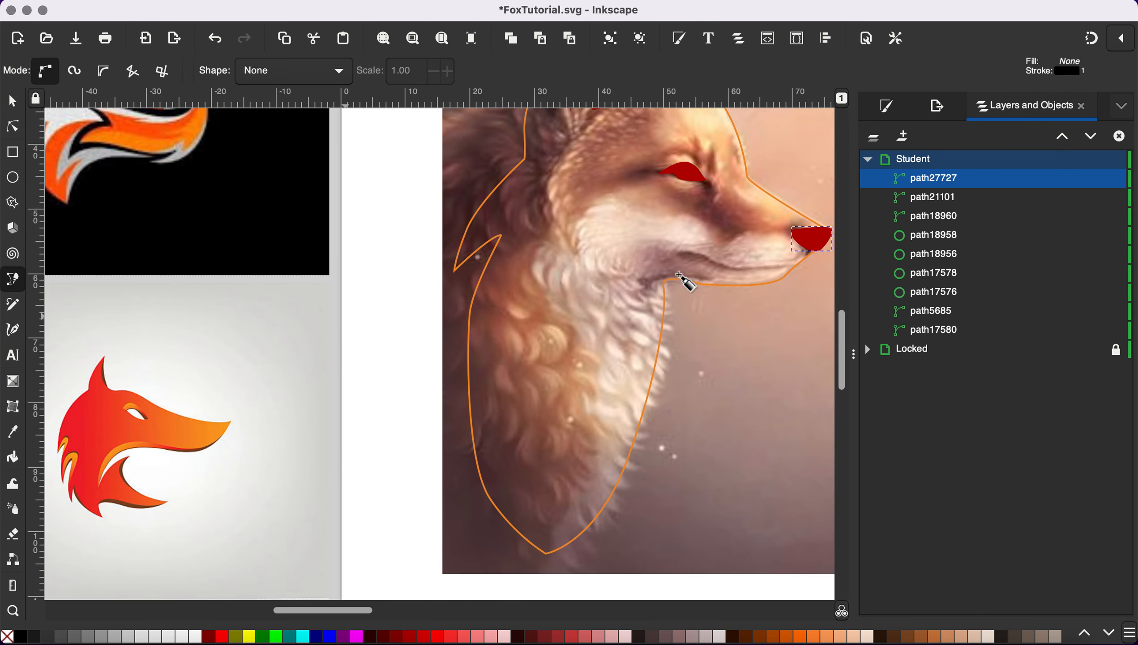
scroll(704, 280, "right", 3)
scroll(724, 273, "right", 1)
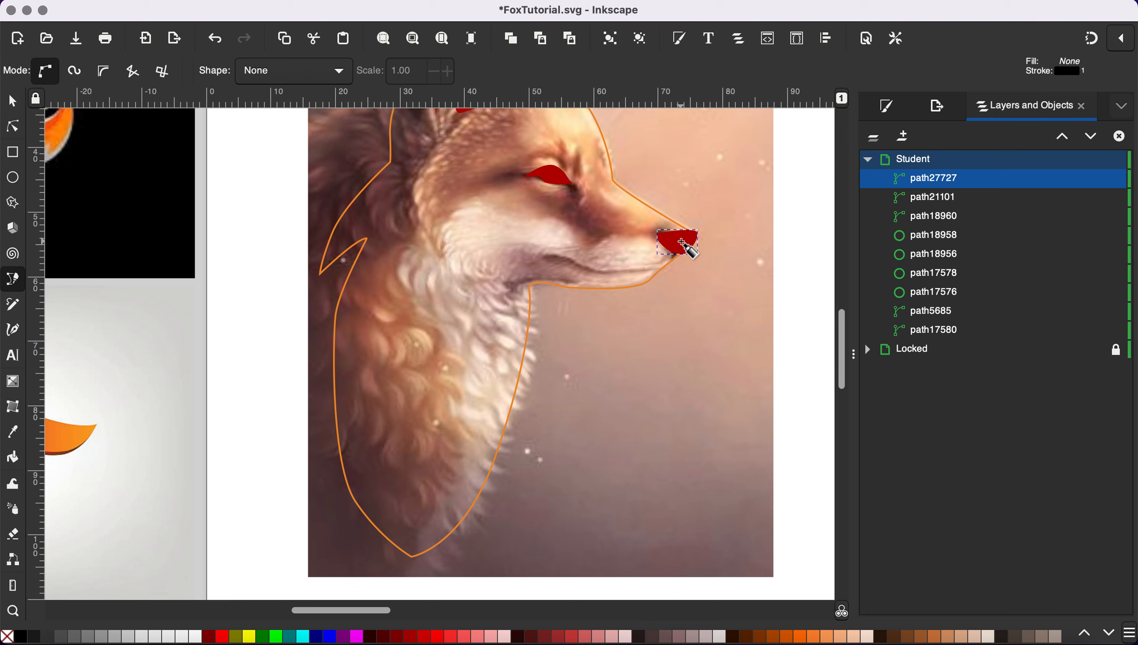
scroll(682, 243, "up", 2)
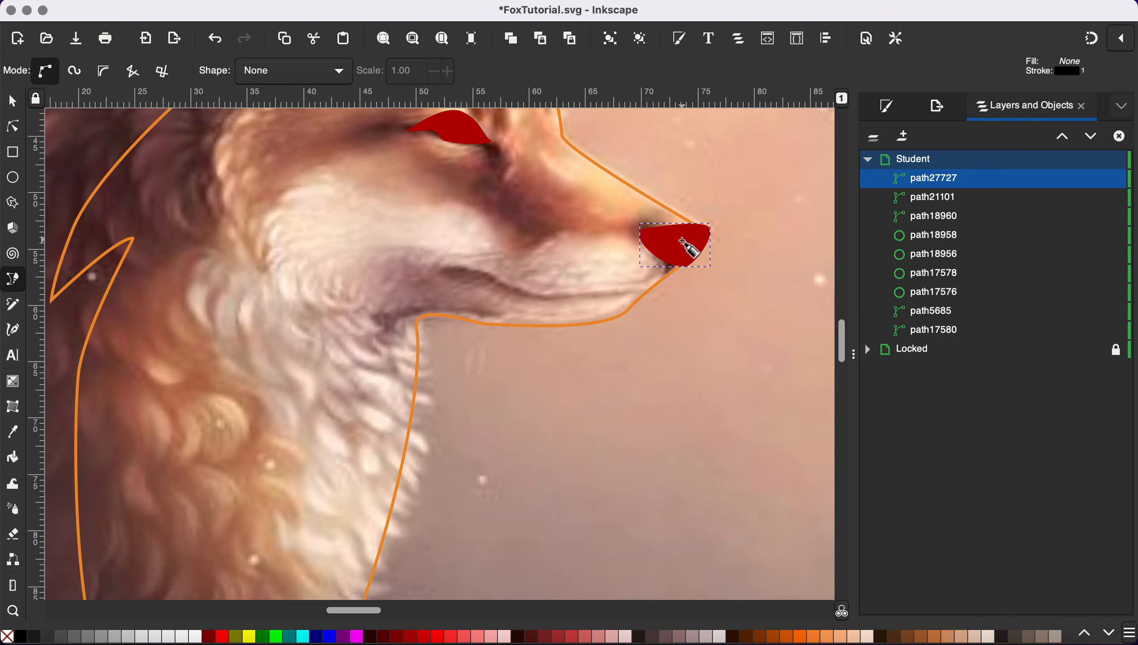
left_click(682, 239)
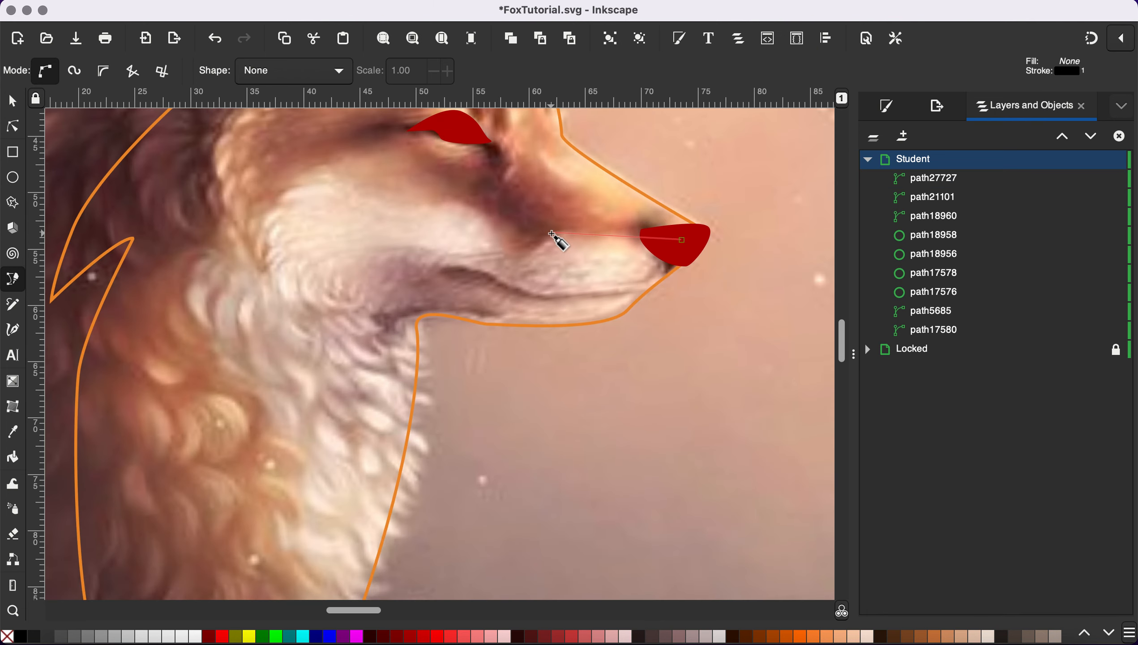
left_click_drag(545, 237, 510, 230)
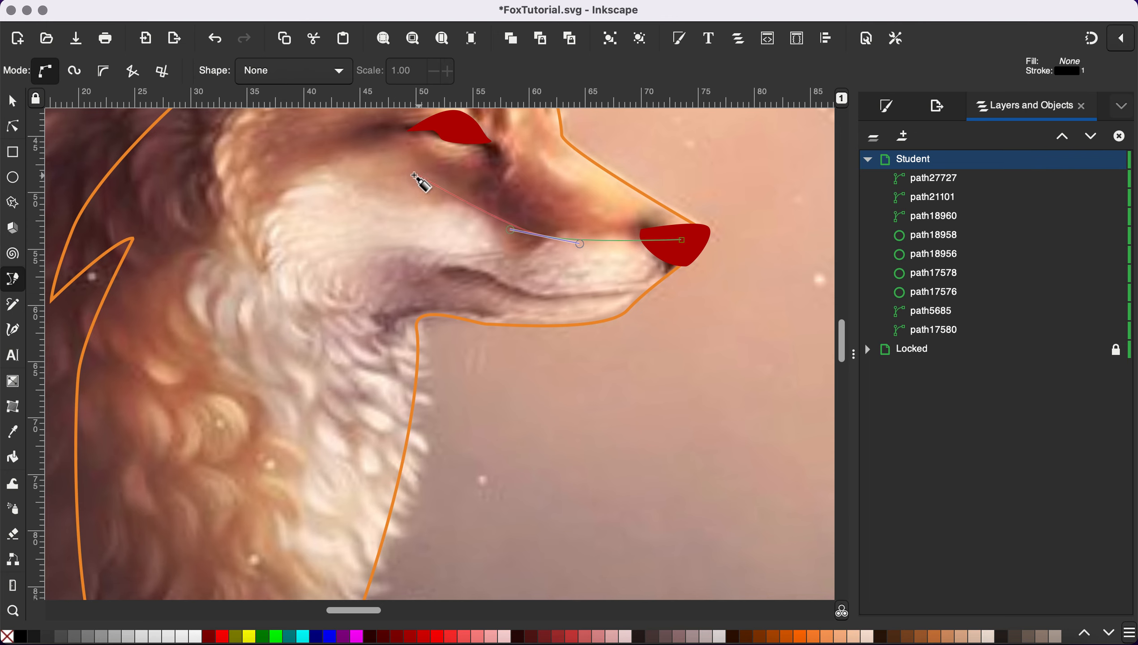
left_click_drag(379, 179, 339, 178)
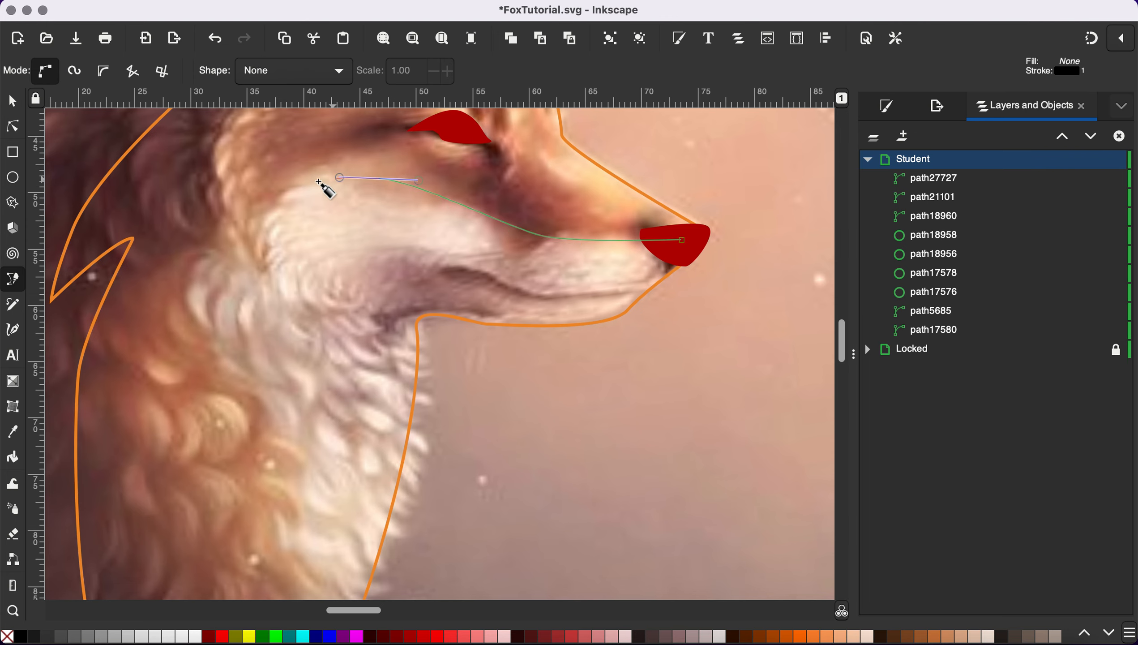
left_click_drag(260, 230, 227, 294)
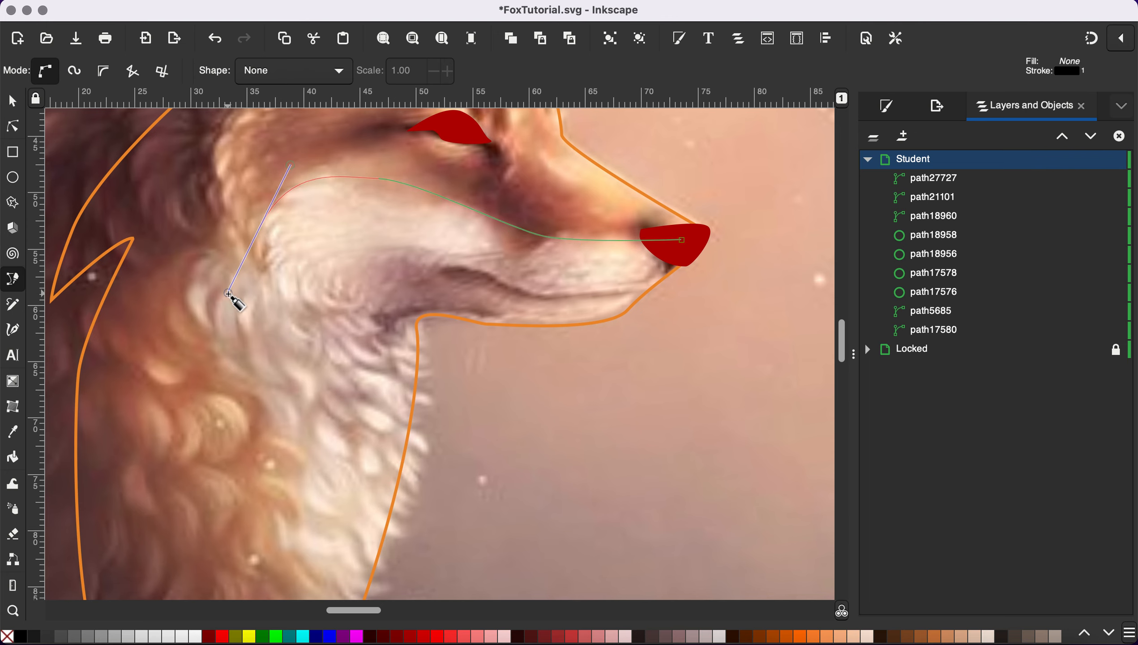
Continue the path through two pointed fur tufts below the cheek and curve it down to end on the head outline's lower neck tip.
scroll(202, 350, "down", 3)
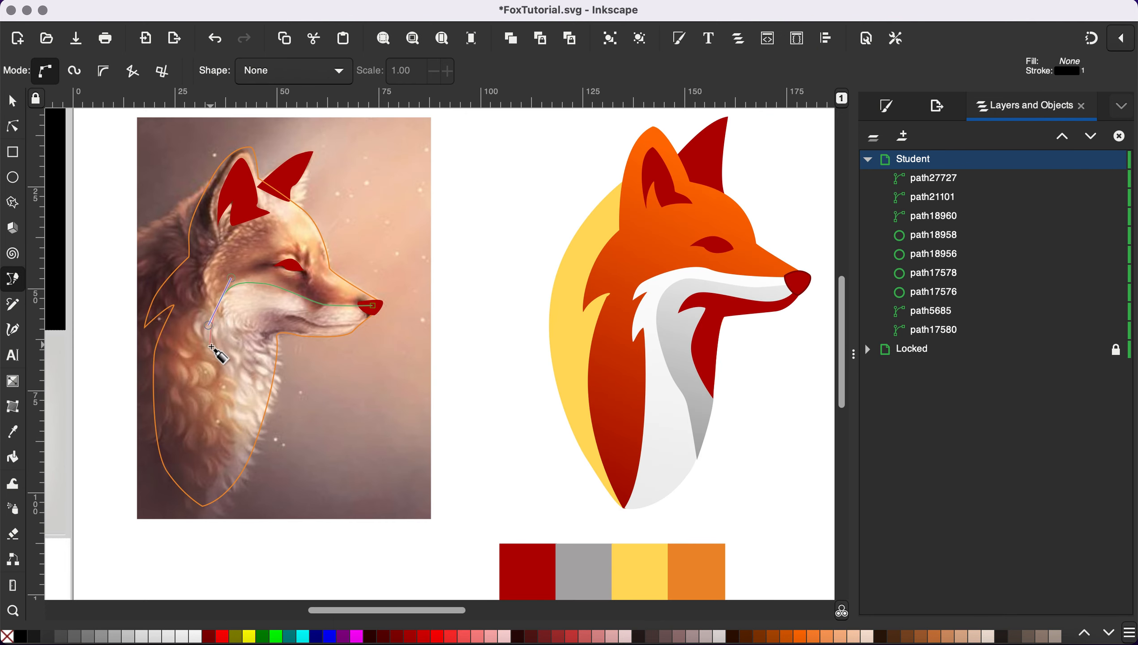
mouse_move(215, 339)
left_mouse_down()
mouse_move(218, 362)
mouse_move(234, 332)
left_mouse_up()
left_click_drag(214, 368, 240, 365)
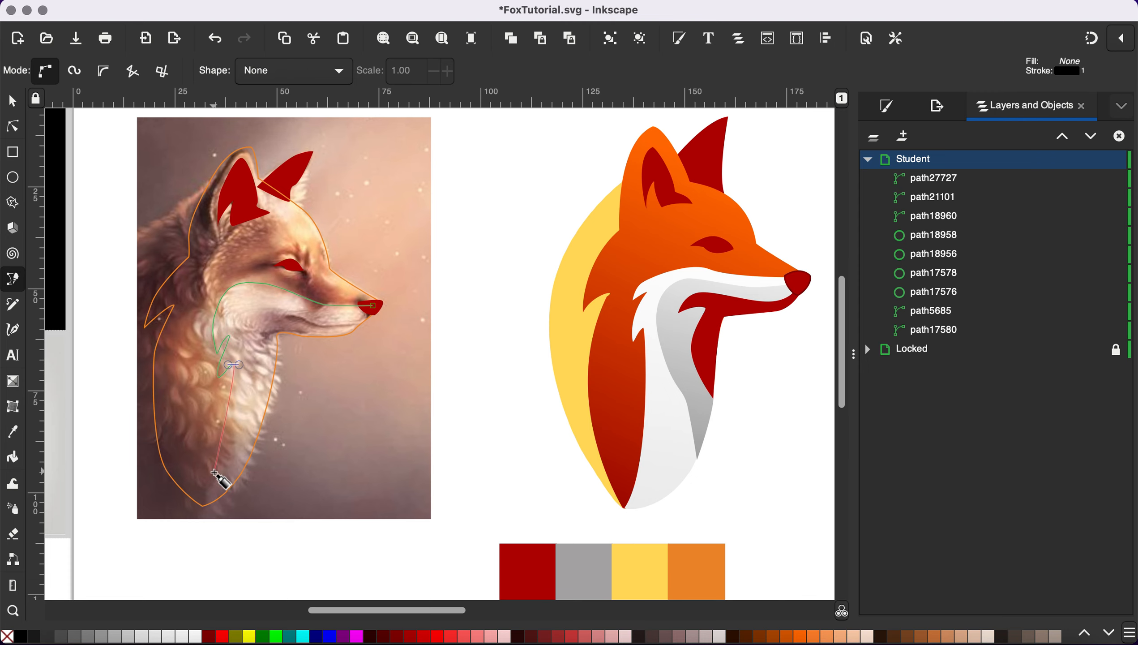
left_click_drag(218, 494, 195, 509)
scroll(195, 509, "up", 2)
scroll(201, 512, "up", 2)
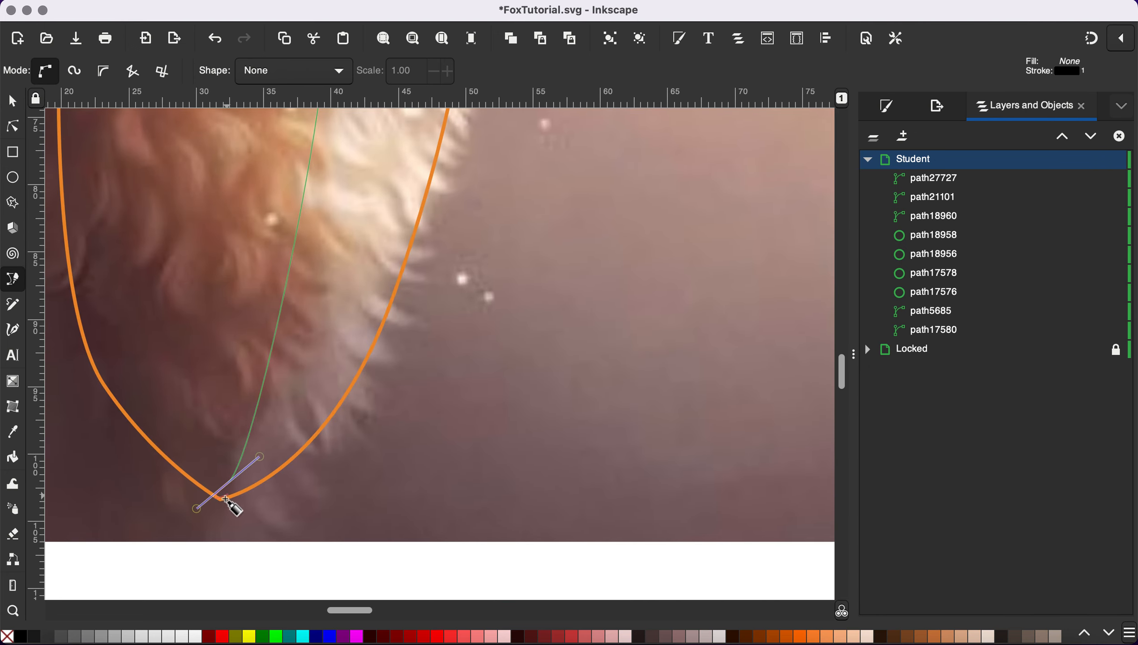
key("BackSpace")
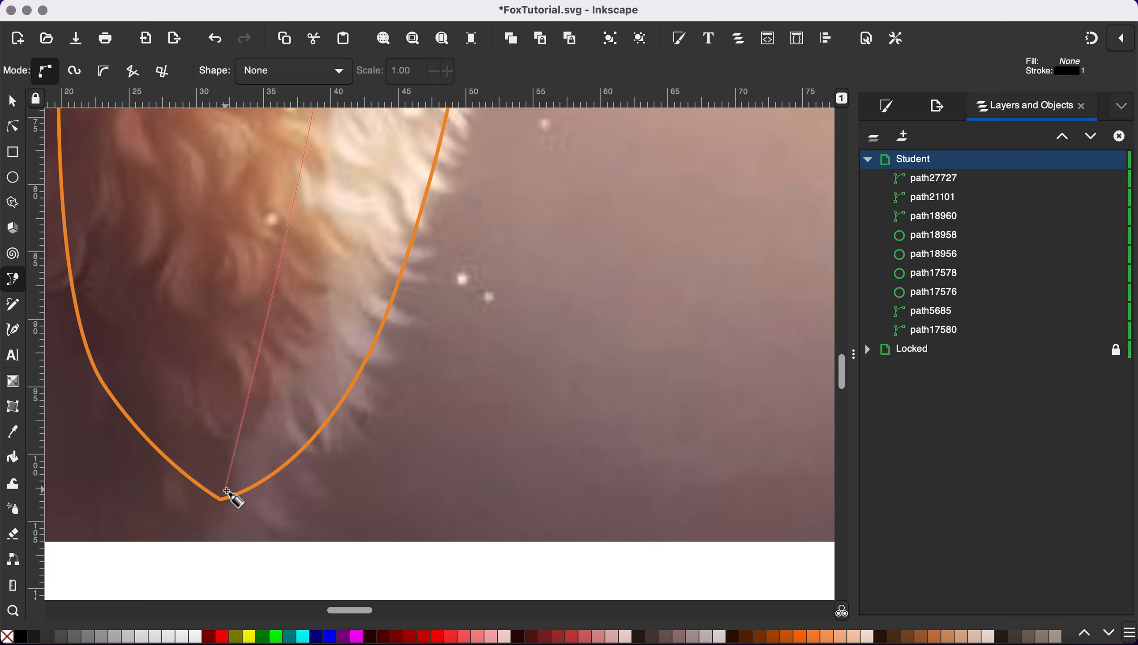
mouse_move(220, 500)
left_mouse_down()
mouse_move(181, 525)
mouse_move(173, 545)
mouse_move(223, 499)
left_mouse_up()
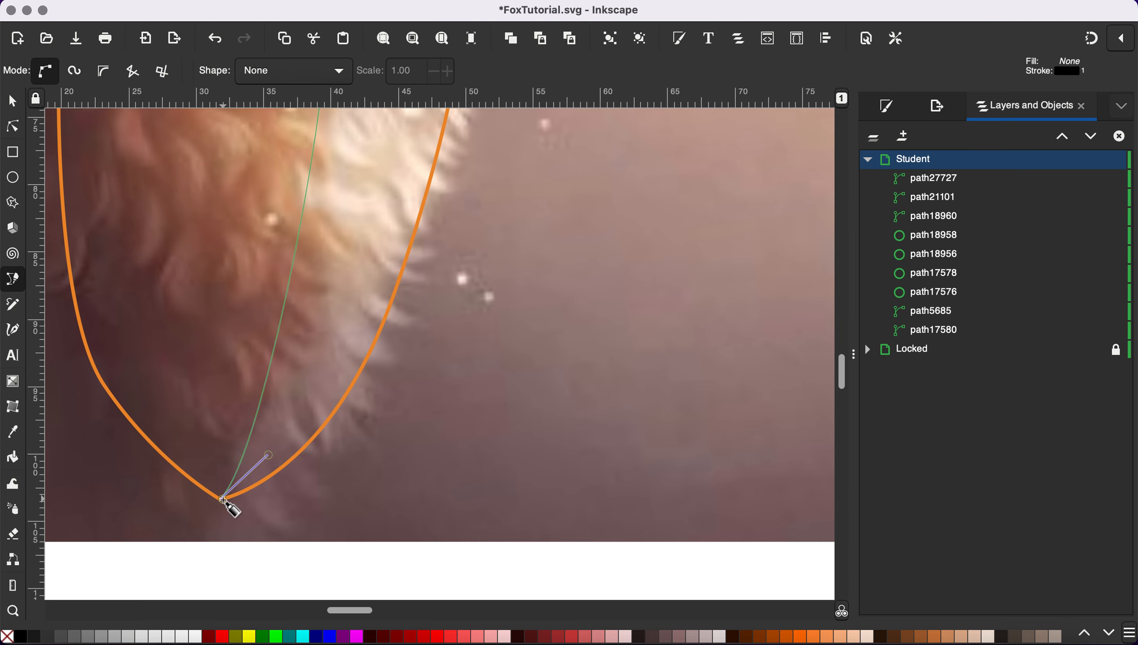
Trace the path from the neck tip up along the head outline's front neck edge to the throat corner.
left_click_drag(371, 353, 428, 222)
scroll(431, 230, "up", 15)
scroll(431, 230, "right", 3)
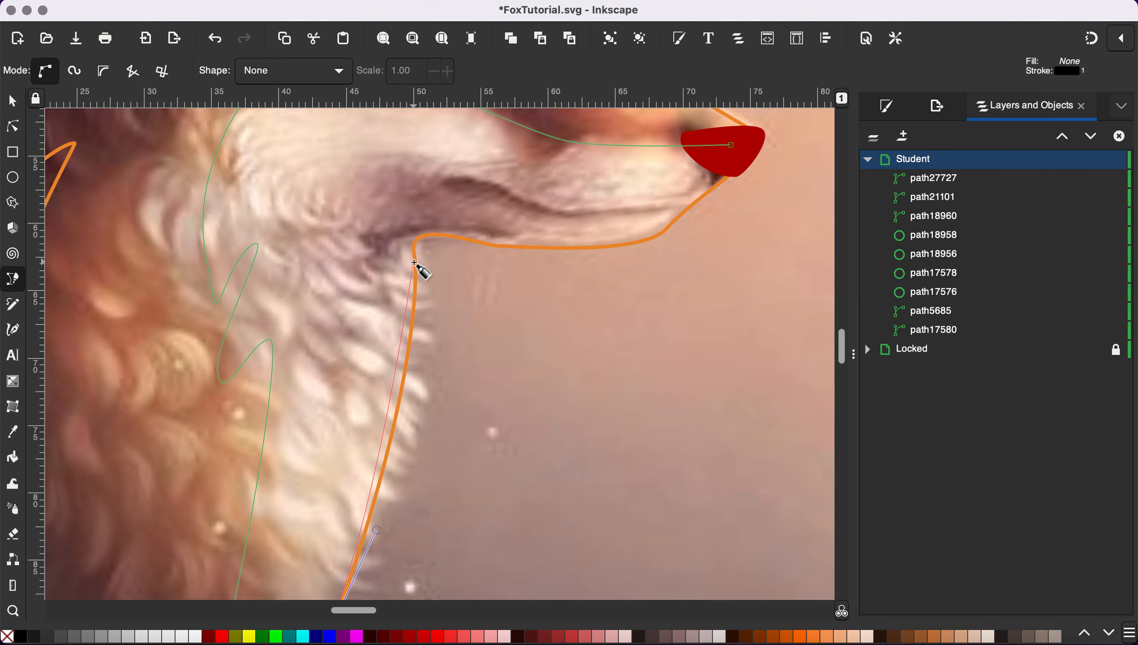
scroll(415, 294, "down", 2)
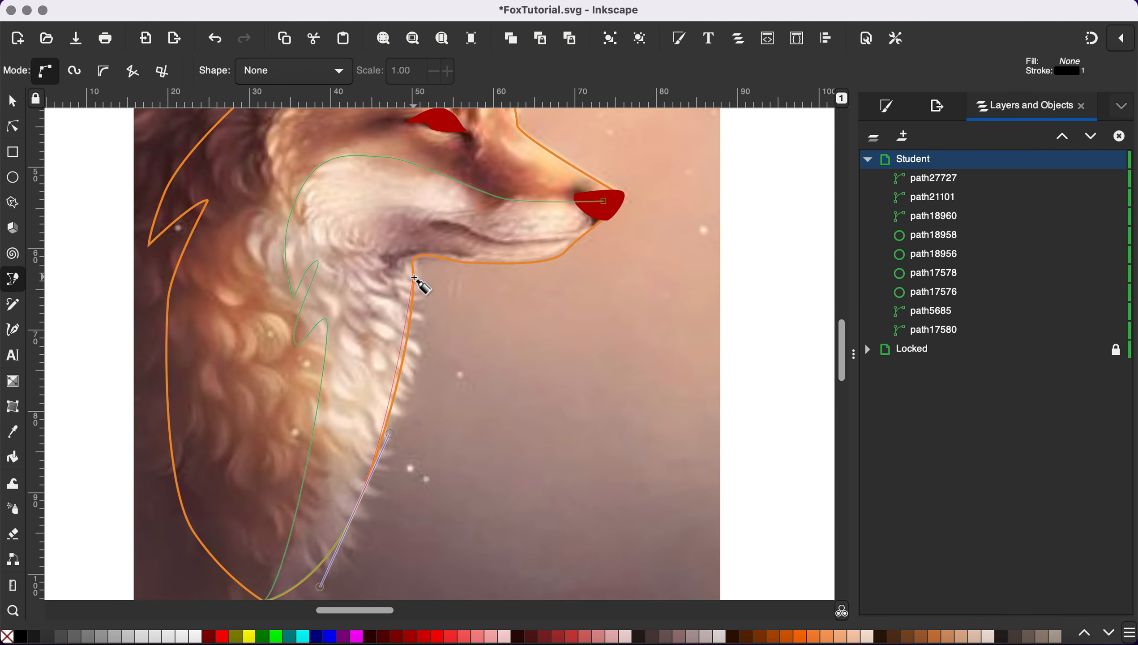
mouse_move(414, 277)
left_mouse_down()
mouse_move(410, 235)
mouse_move(409, 261)
left_mouse_up()
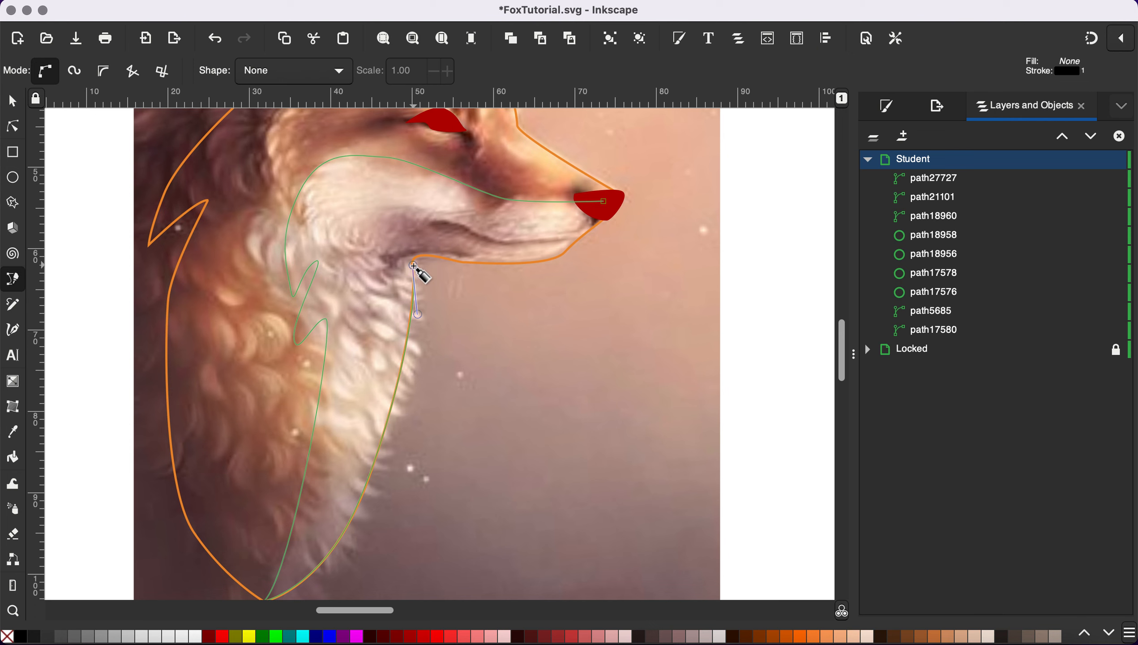
Follow the jaw outline from the throat to the nose and close the muzzle shape, about 42.5 mm wide and 54.8 mm tall.
scroll(414, 267, "up", 2)
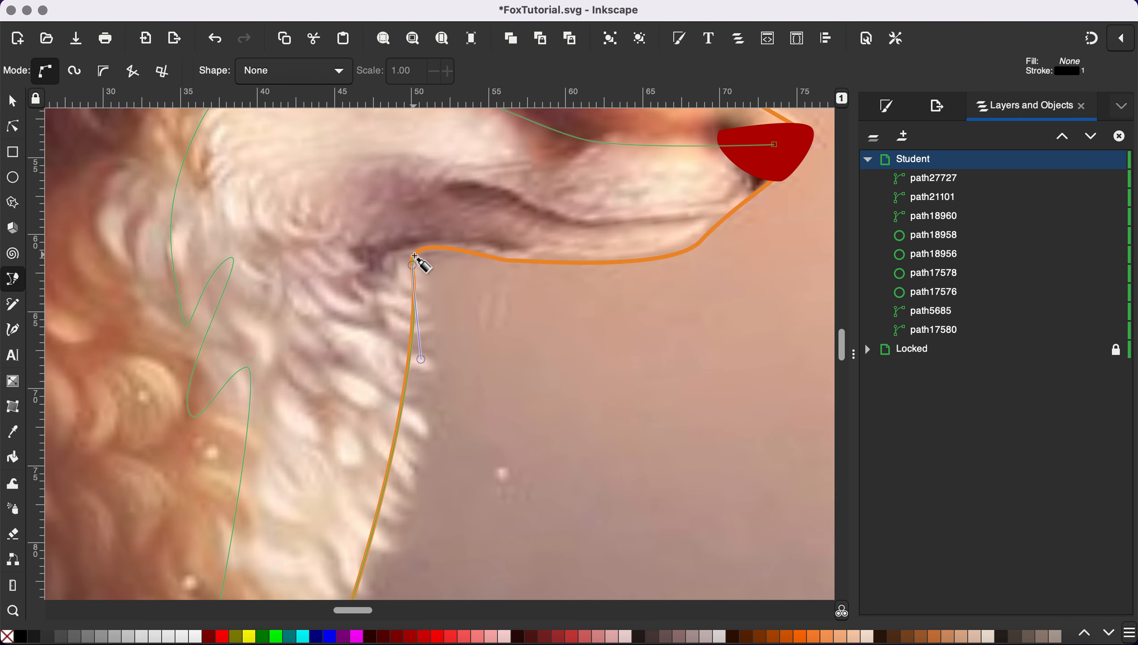
left_click_drag(502, 260, 526, 261)
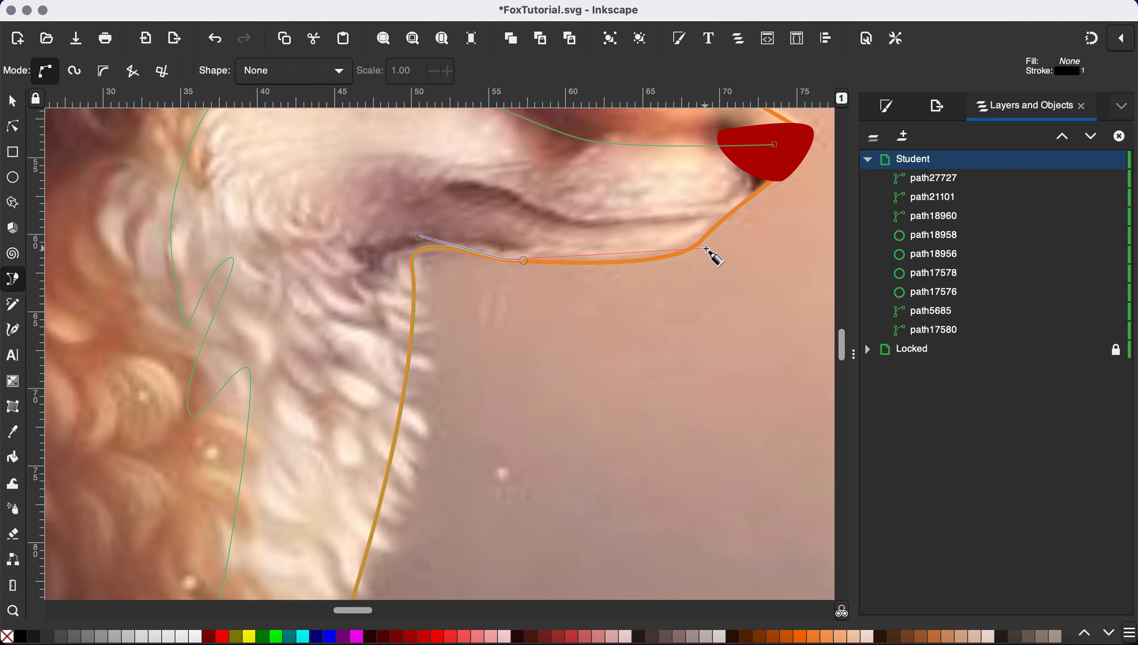
left_click_drag(695, 249, 714, 227)
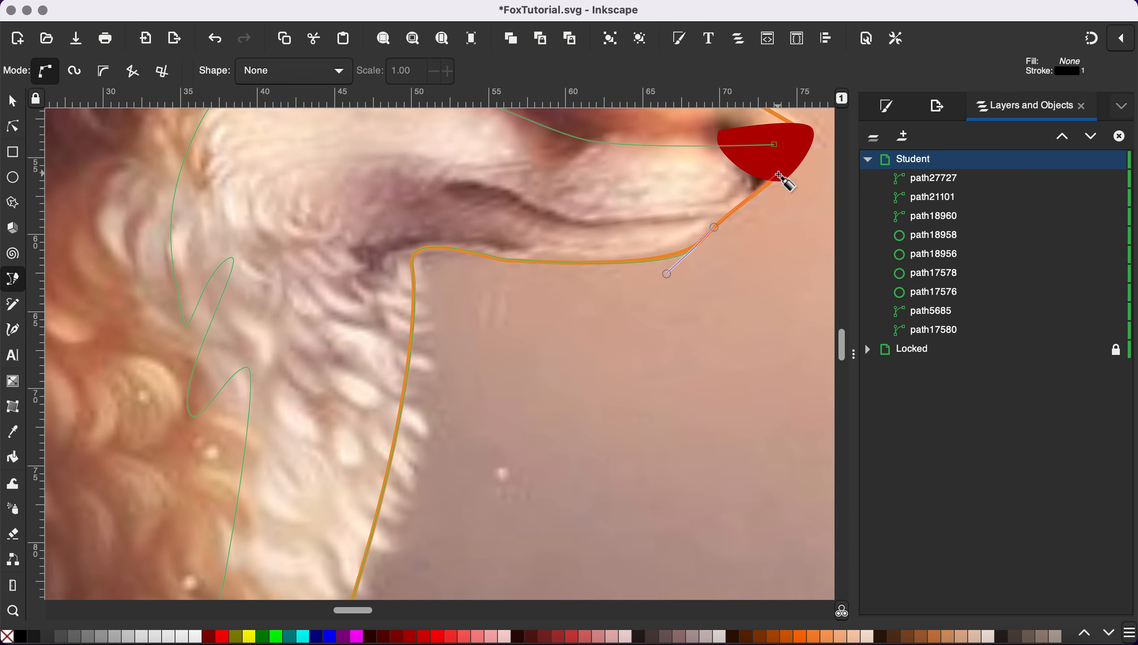
left_click(775, 146)
scroll(533, 193, "down", 3)
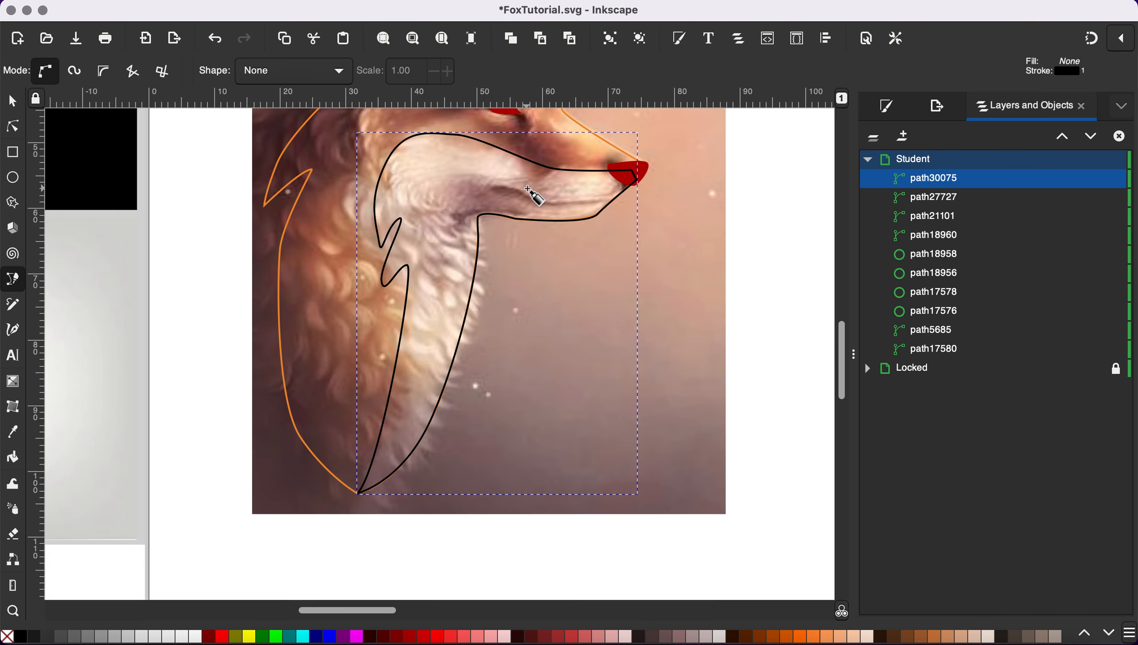
Fill the muzzle and neck shape with the off-white sampled from the finished logo's neck and remove its stroke.
key("d")
scroll(554, 224, "down", 3)
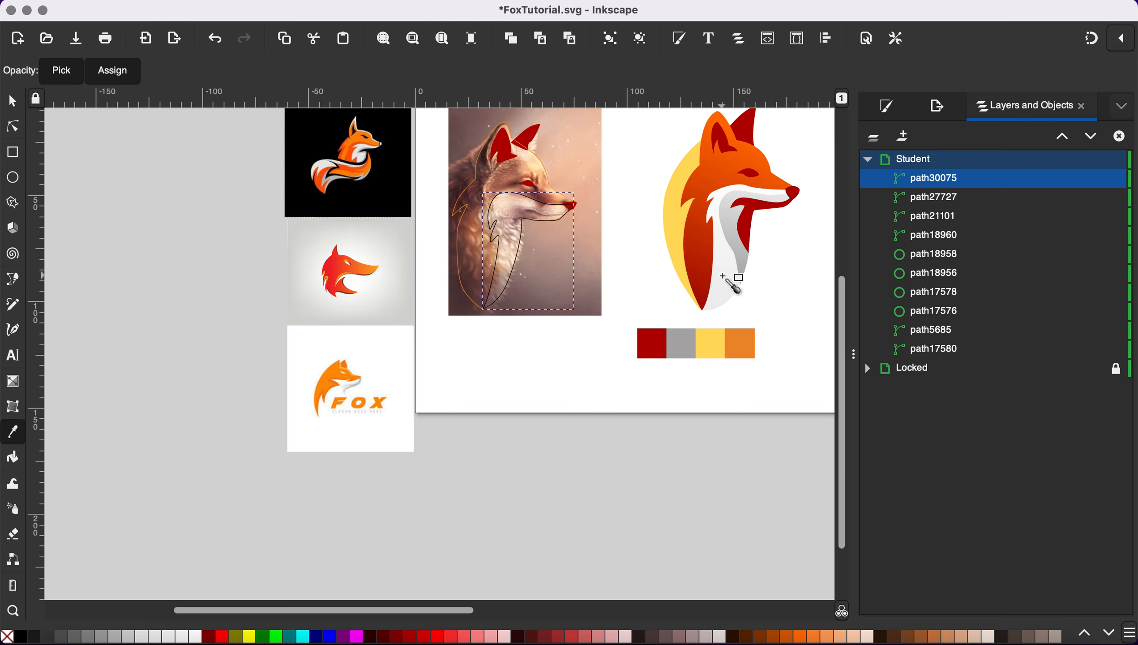
left_click(723, 275)
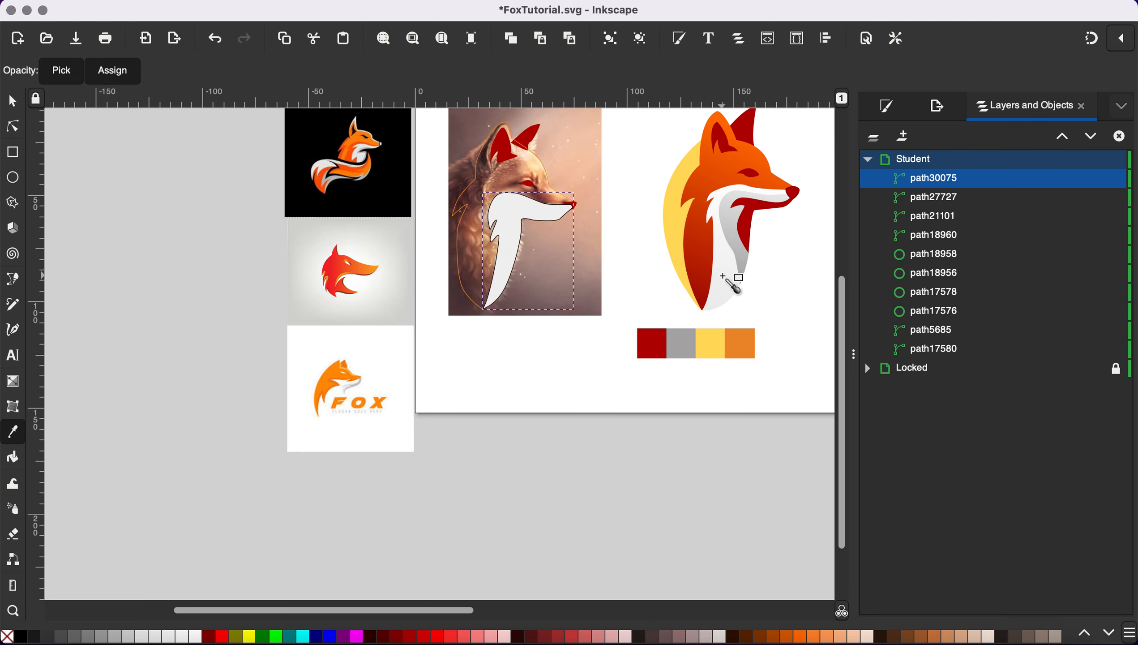
left_click(14, 101)
left_click(6, 634, "shift")
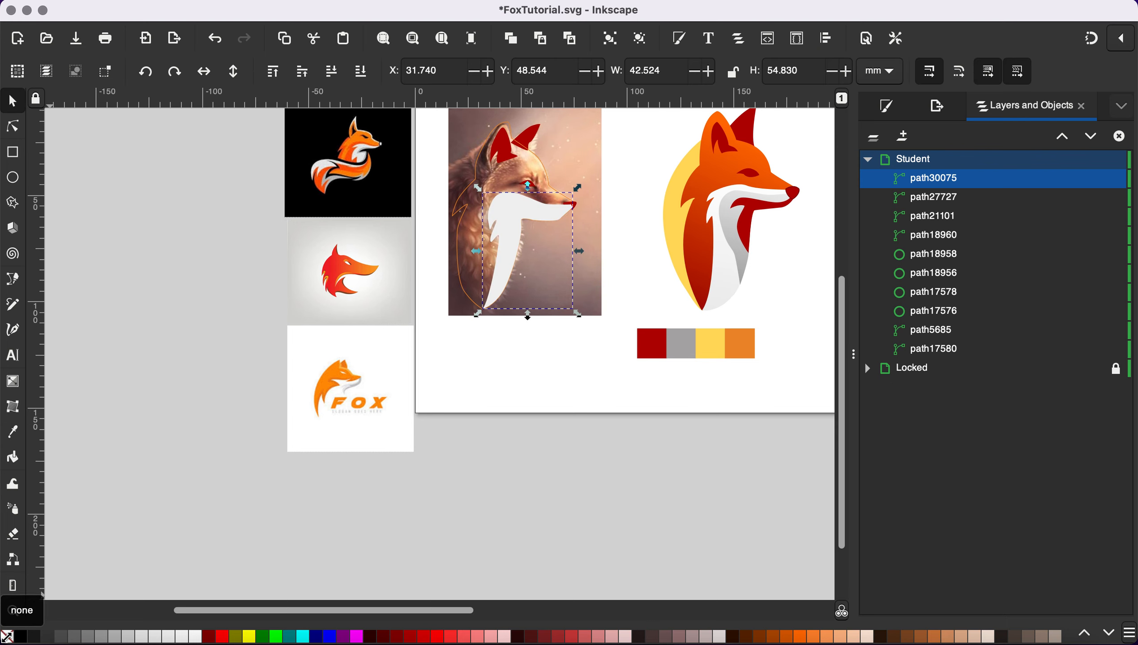
Examine the finished logo's grey shading on the muzzle and neck and compare it with the traced off-white shape.
scroll(415, 346, "up", 2)
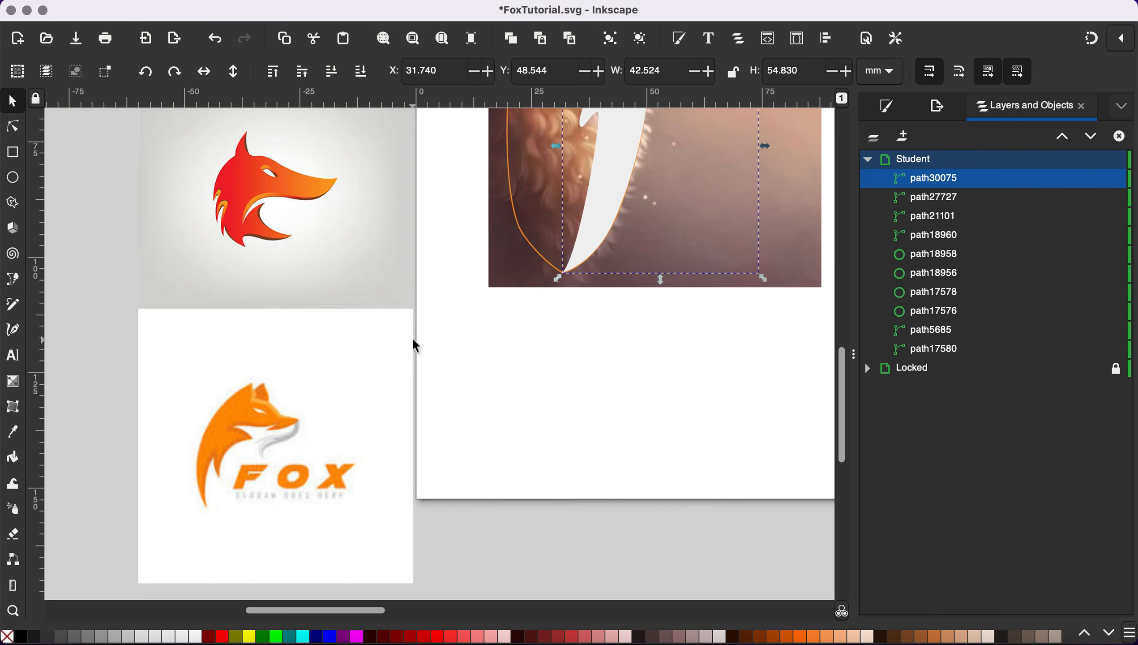
scroll(415, 345, "up", 5)
scroll(415, 346, "right", 10)
scroll(416, 345, "down", 1)
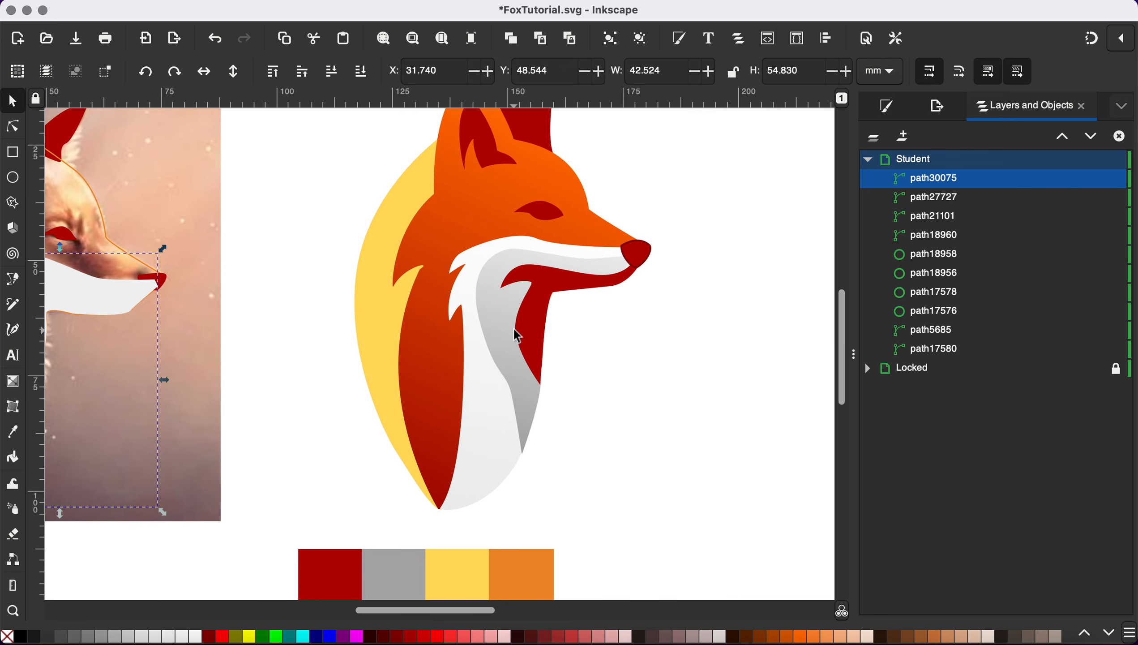
scroll(519, 302, "left", 10)
scroll(491, 306, "down", 3)
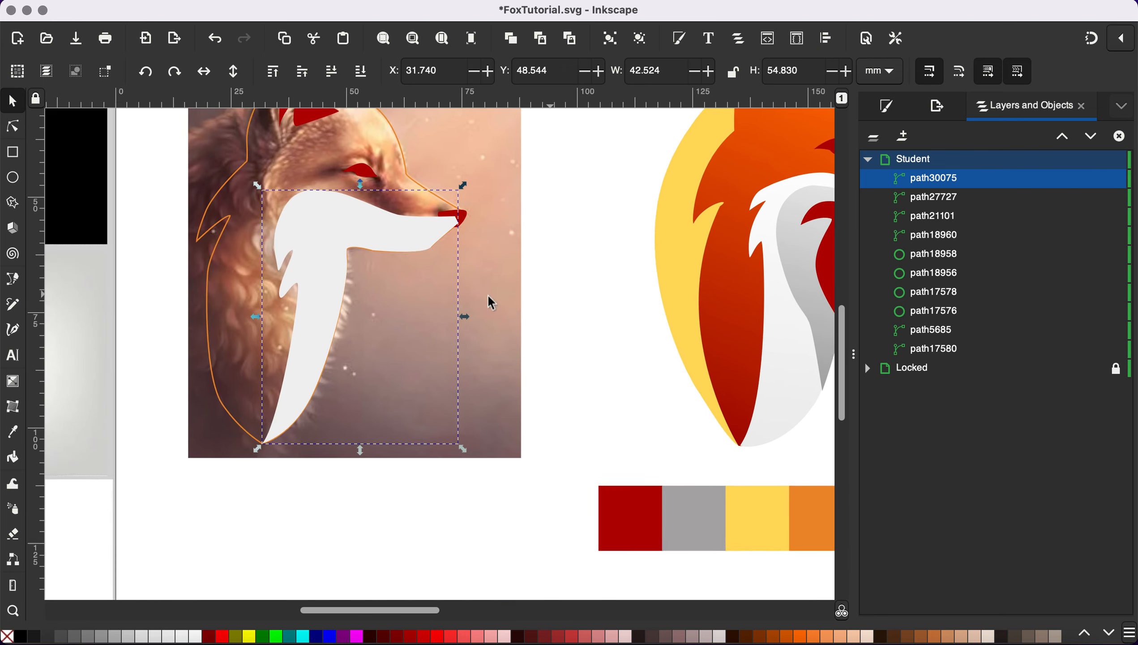
scroll(320, 318, "up", 1)
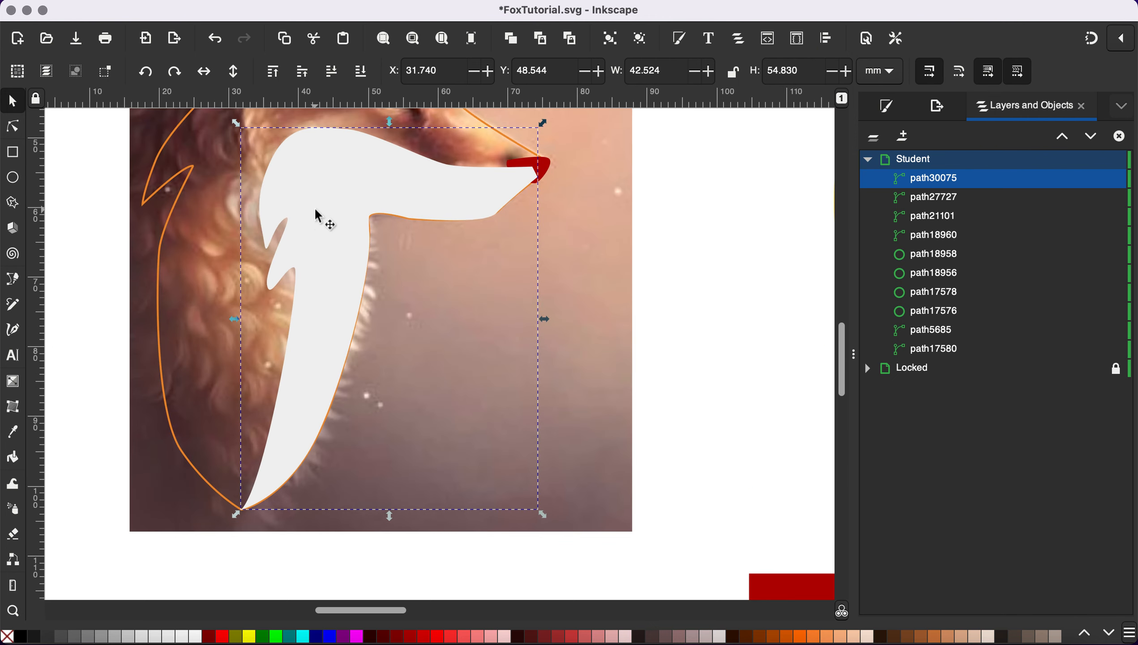
left_click(340, 217)
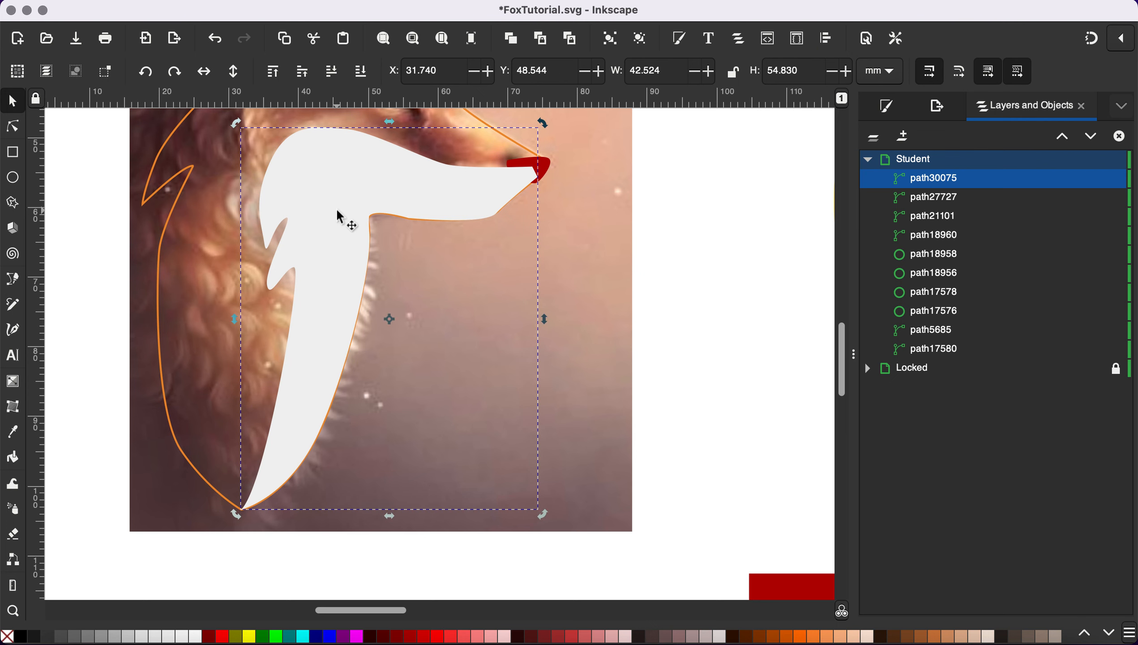
scroll(341, 217, "down", 10)
scroll(340, 217, "up", 8)
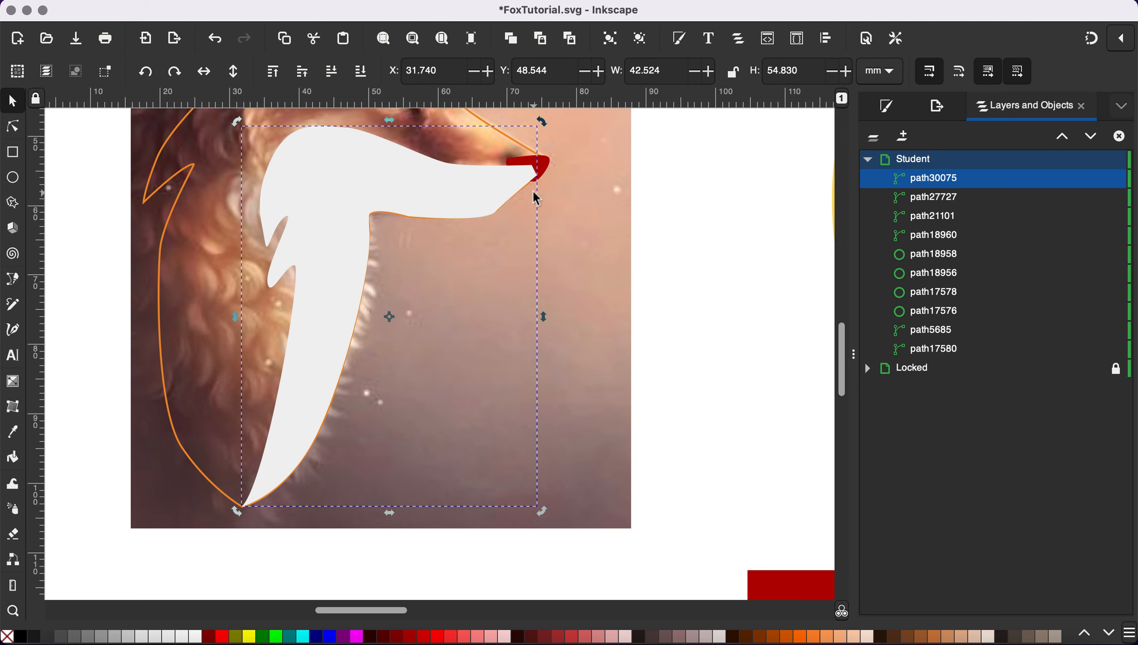
scroll(532, 169, "up", 4)
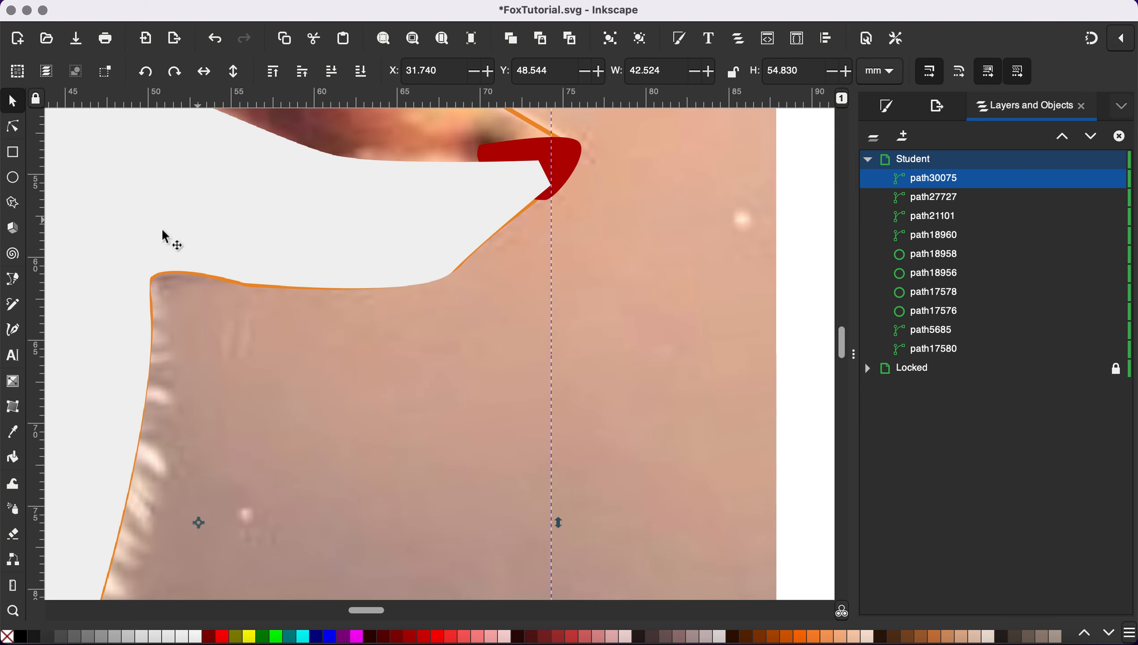
Trace a Bezier path for the muzzle shading from the nose tip, curving around the cheek and down the off-white neck to its front edge.
left_click(12, 279)
scroll(255, 309, "down", 4)
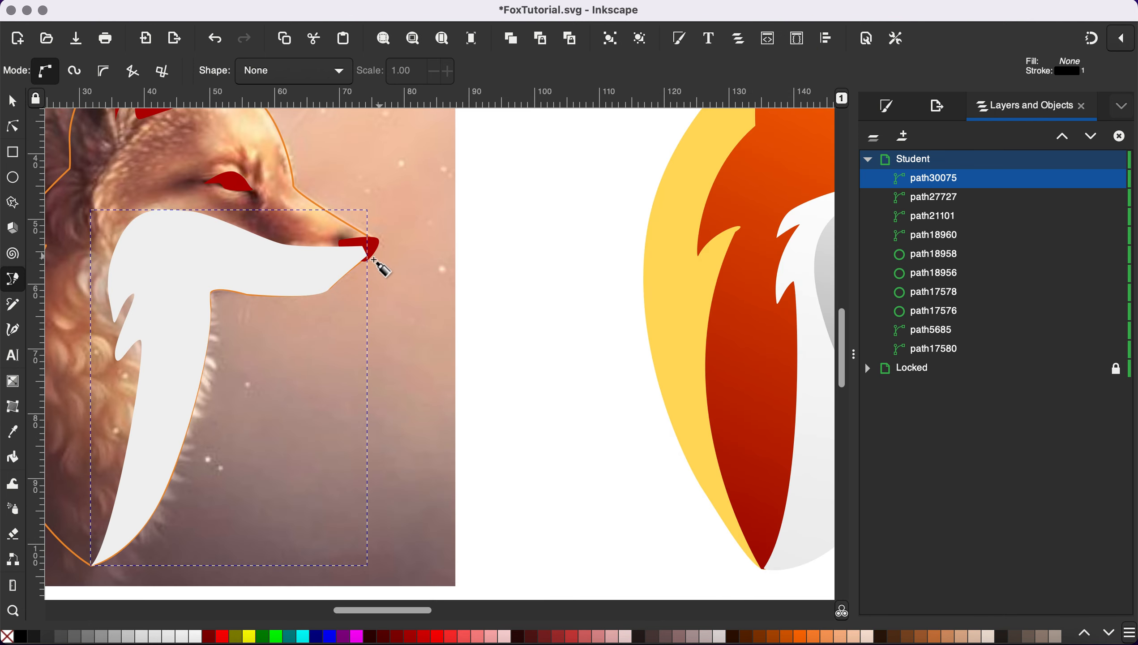
left_click(364, 253)
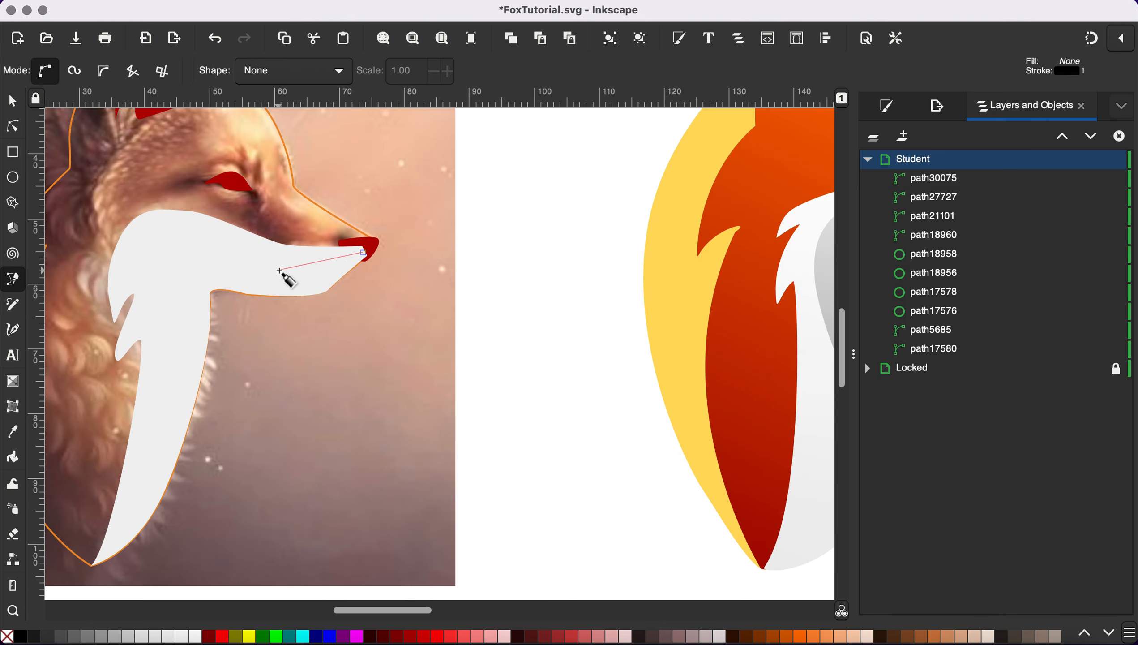
left_click_drag(279, 270, 170, 266)
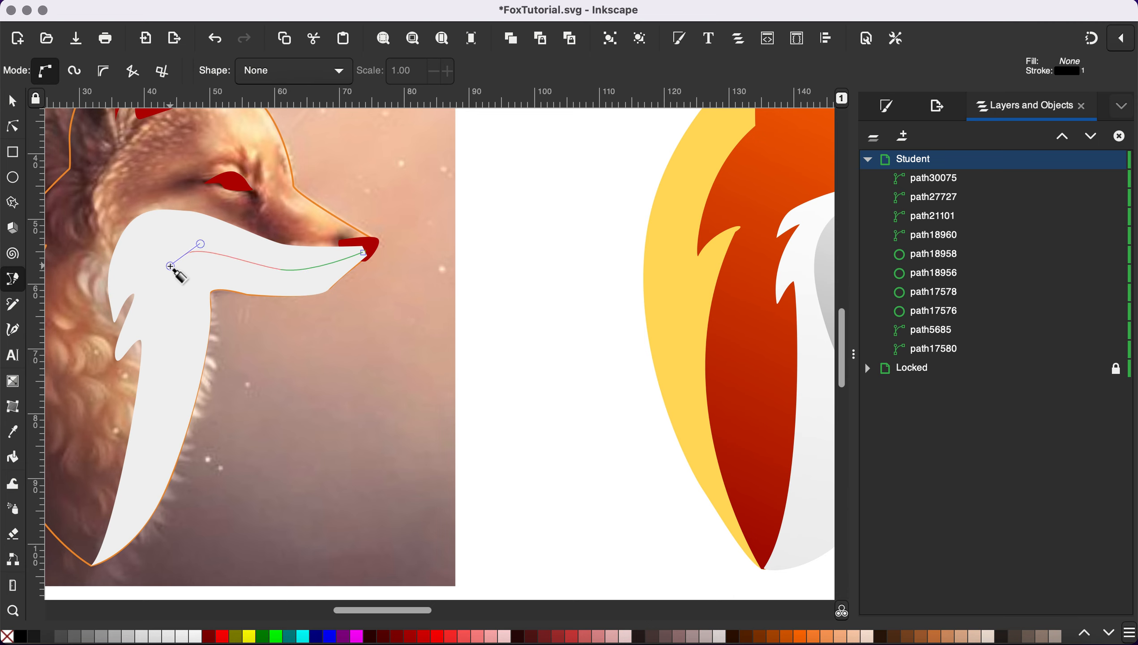
left_click_drag(161, 334, 162, 367)
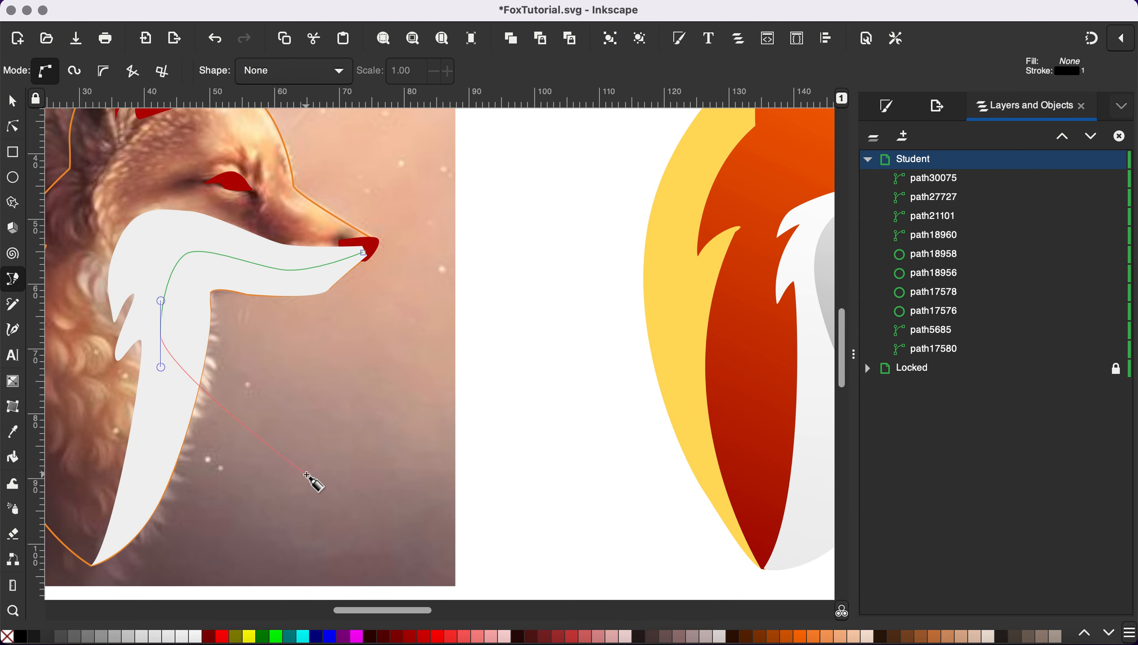
scroll(312, 483, "down", 1)
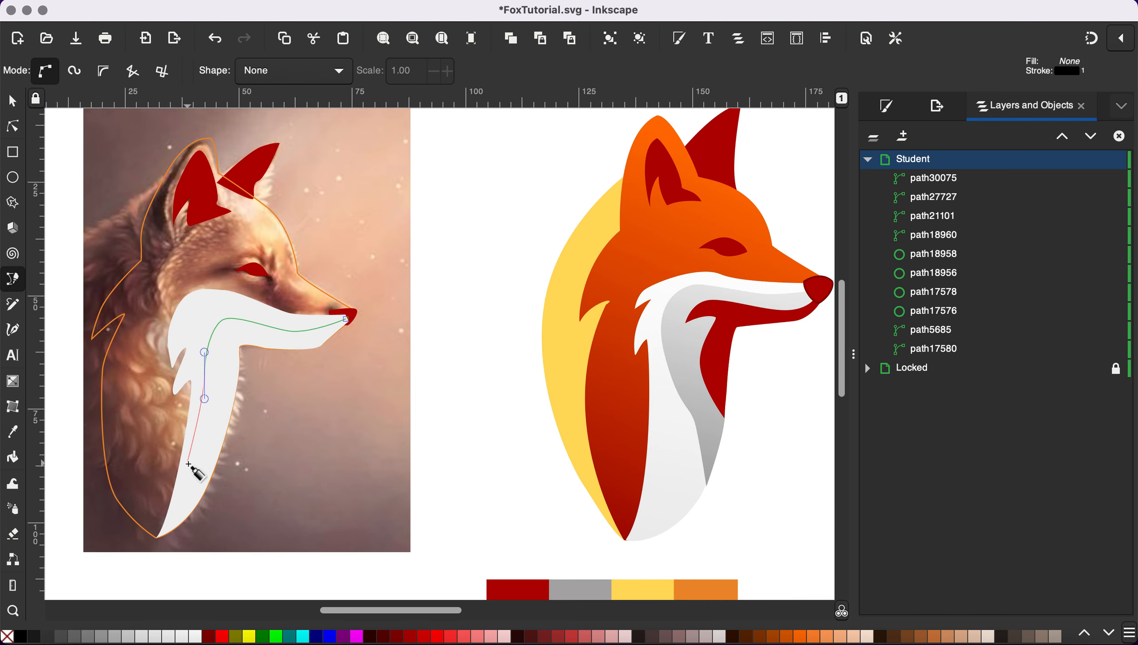
left_click_drag(201, 474, 197, 500)
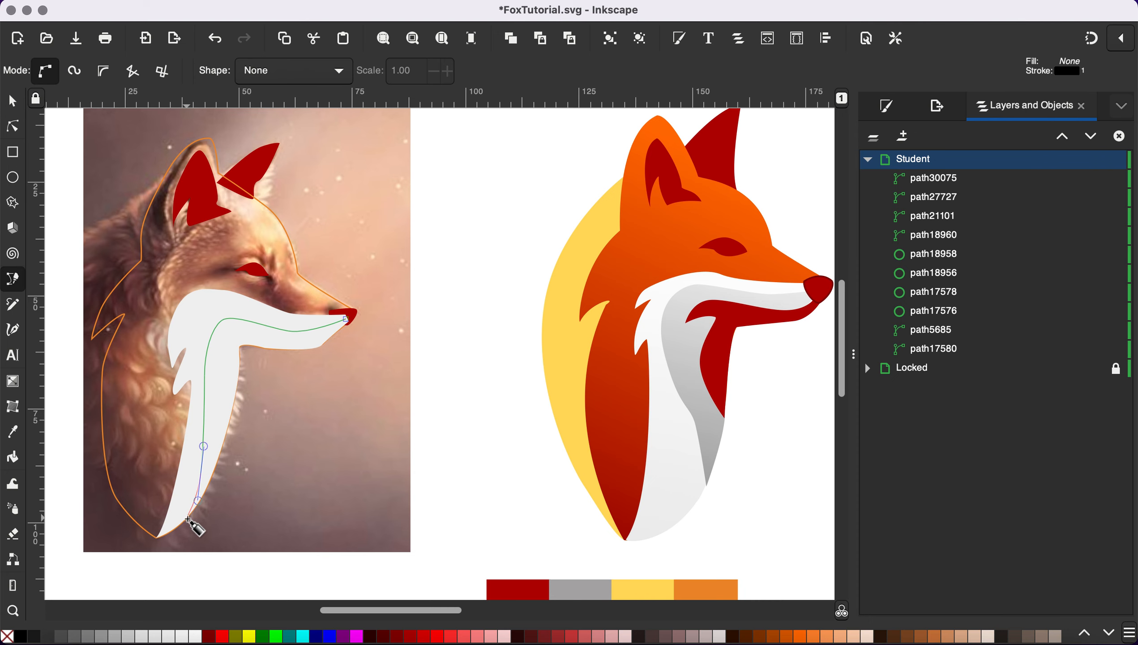
scroll(242, 409, "up", 2)
scroll(242, 410, "down", 7)
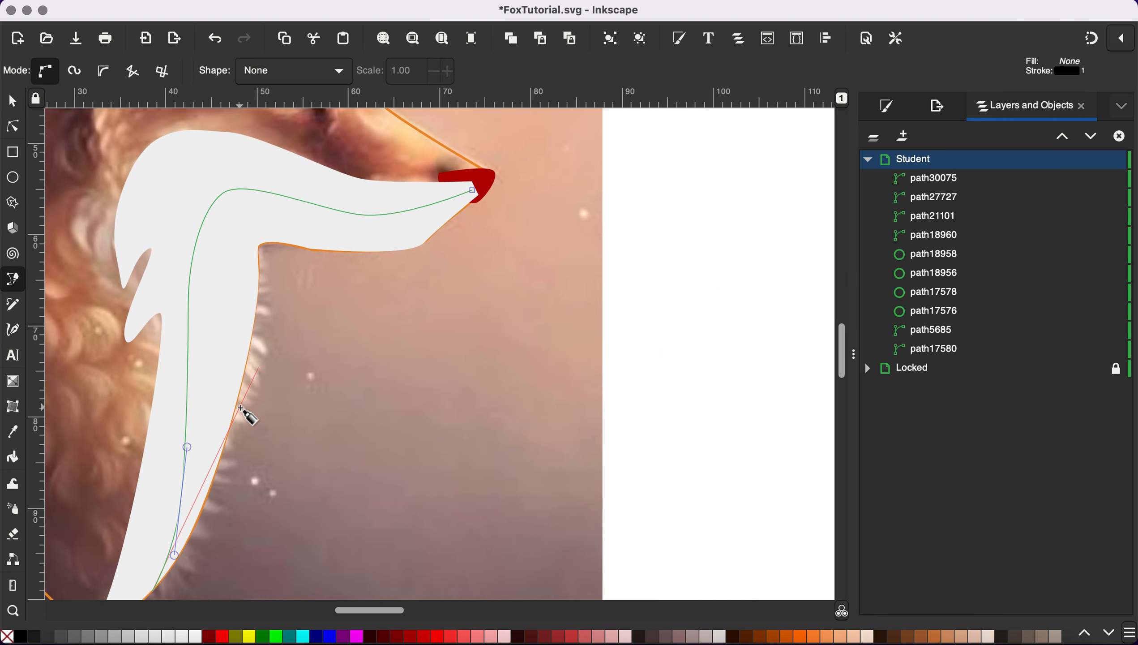
Continue the shading path up along the neck's front outline to the throat corner under the jaw.
scroll(300, 198, "up", 5)
scroll(299, 199, "right", 2)
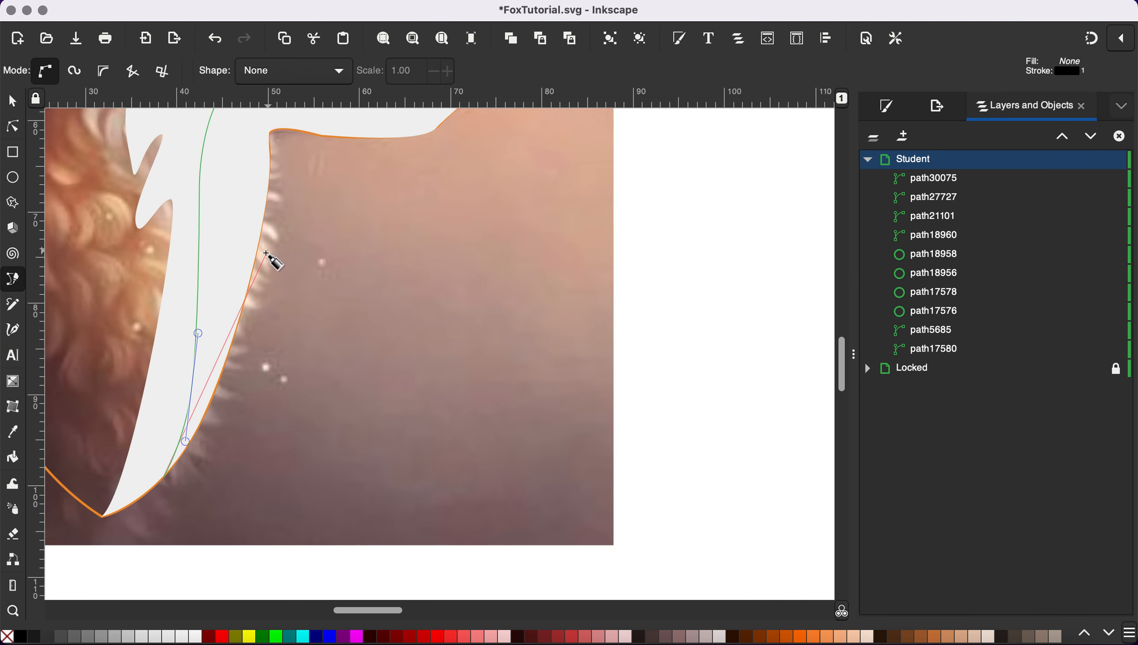
left_click_drag(256, 252, 290, 86)
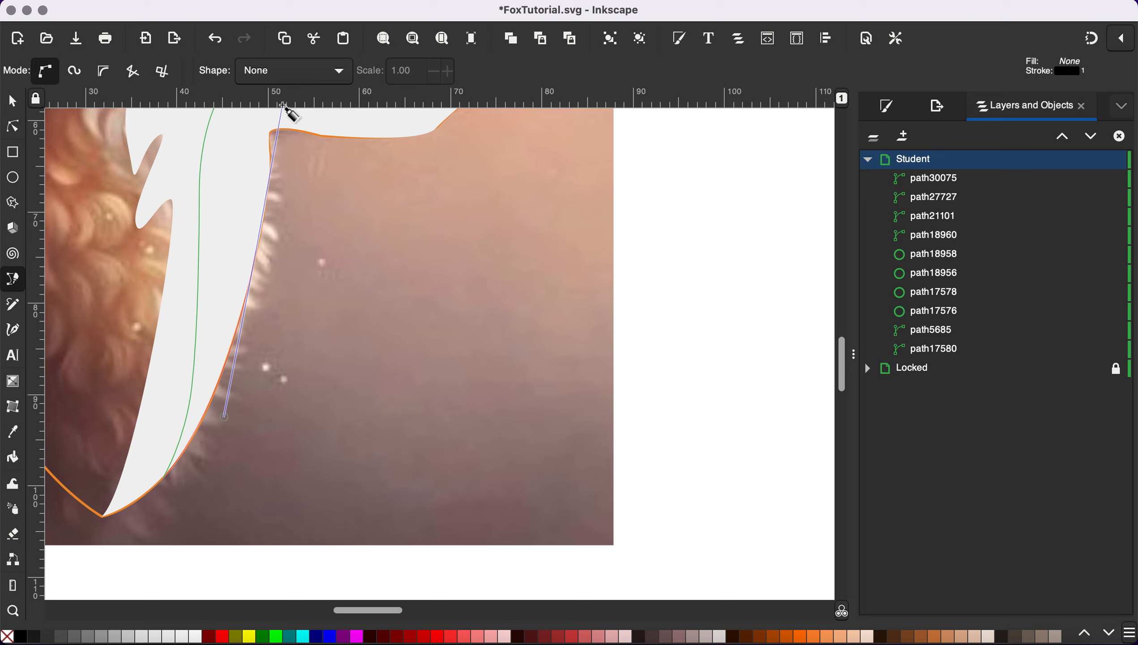
left_click(262, 231)
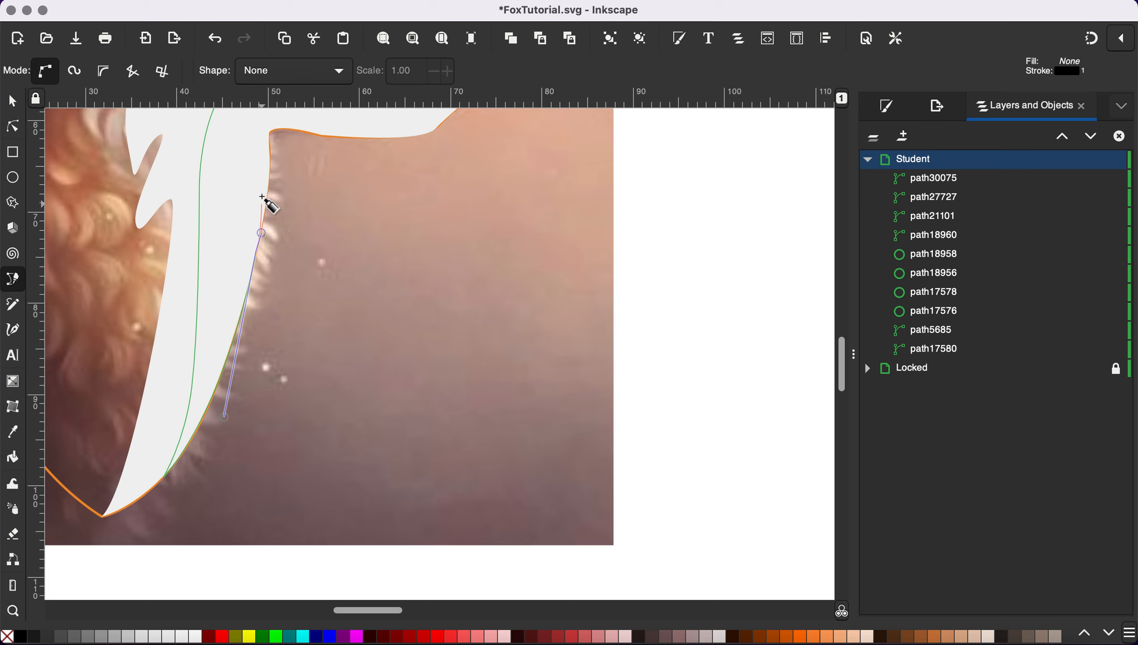
mouse_move(269, 130)
left_mouse_down()
mouse_move(267, 108)
mouse_move(264, 124)
left_mouse_up()
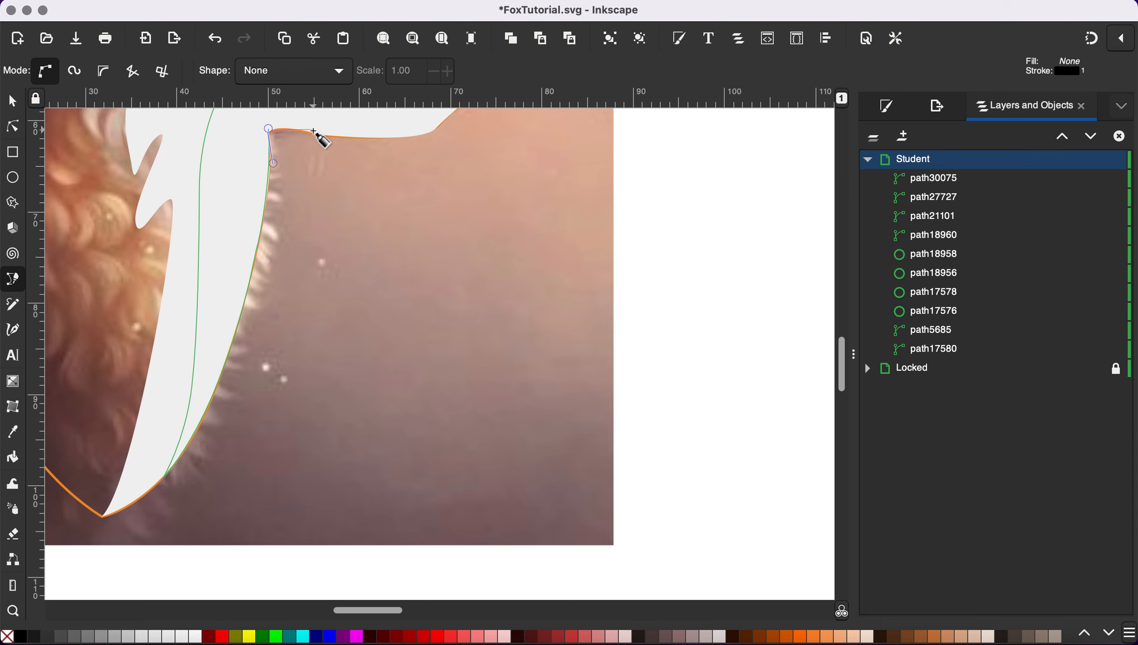
Follow the jaw outline from the throat to the nose tip and close the shading shape, about 35.7 mm wide and 44.1 mm tall.
left_click_drag(314, 131, 328, 138)
left_click_drag(305, 130, 333, 135)
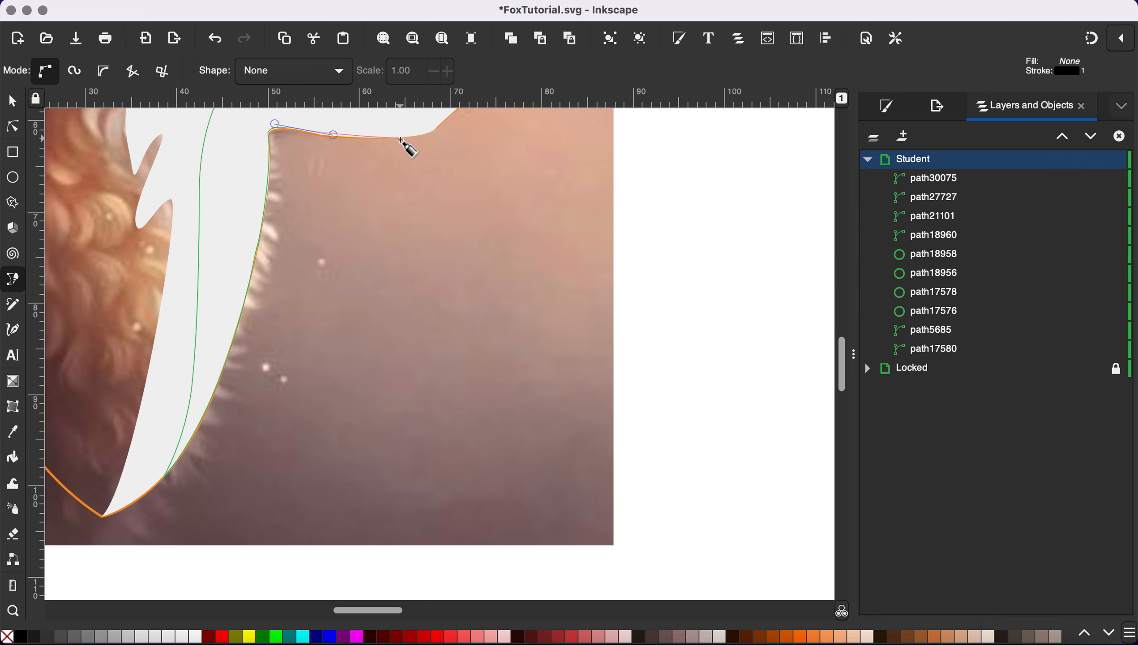
left_click_drag(402, 140, 439, 132)
scroll(440, 135, "up", 2)
scroll(440, 134, "right", 2)
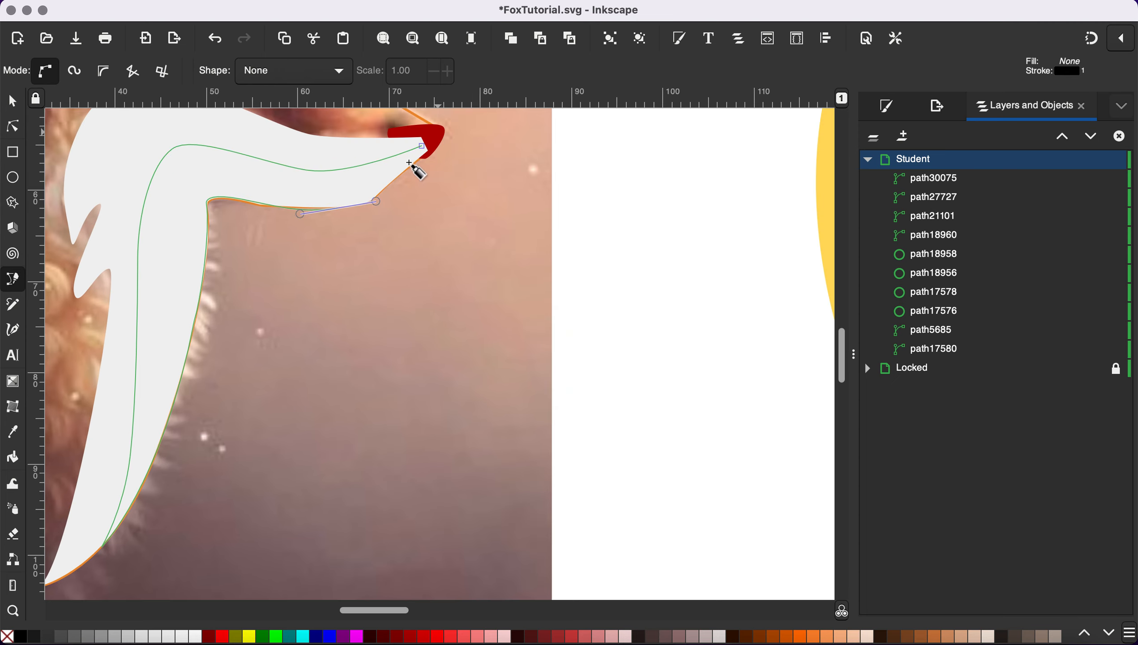
scroll(420, 163, "up", 1)
scroll(420, 164, "right", 1)
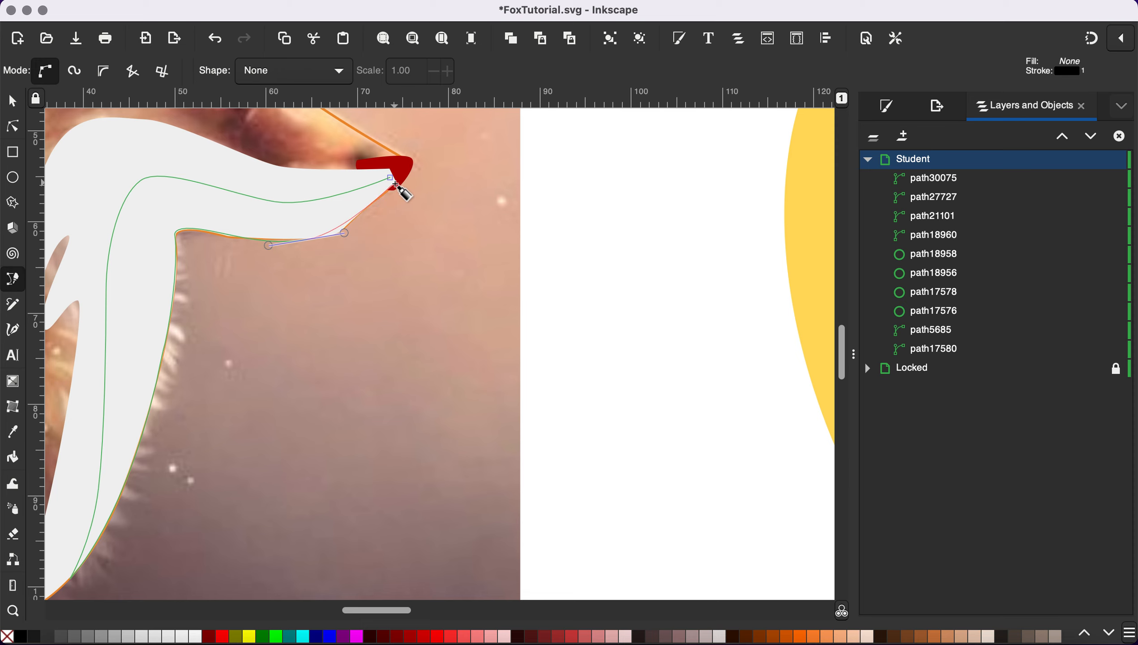
mouse_move(395, 183)
left_mouse_down()
mouse_move(438, 147)
mouse_move(389, 177)
left_mouse_up()
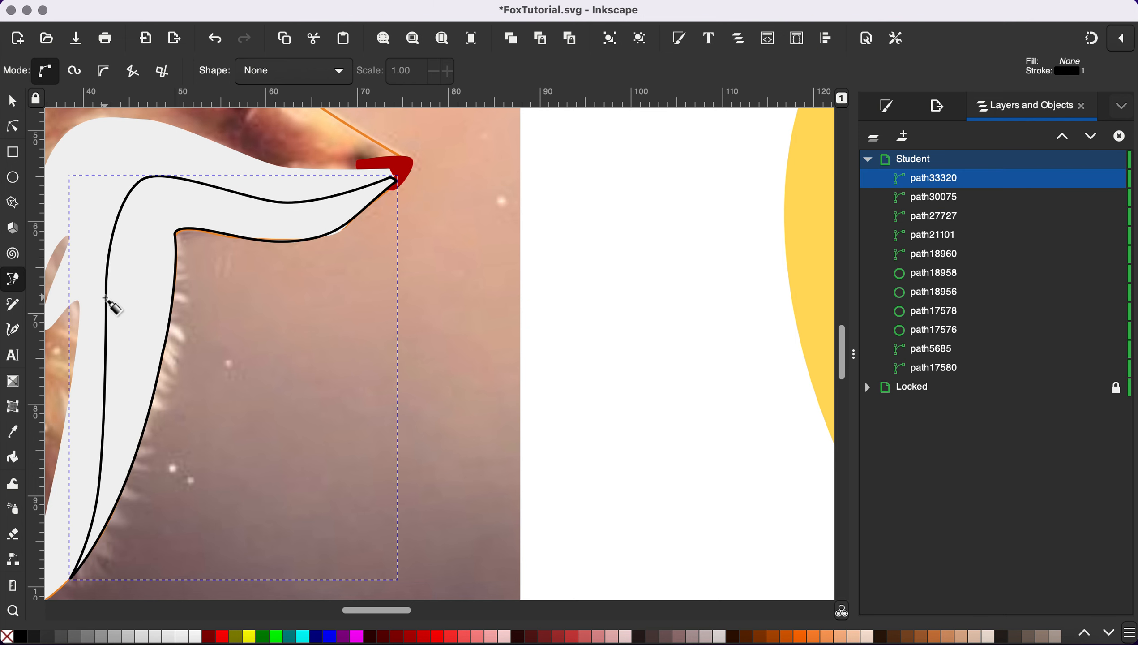
Fill the shading shape with the grey sampled from the colour swatches and remove its stroke.
scroll(112, 306, "down", 3)
key("d")
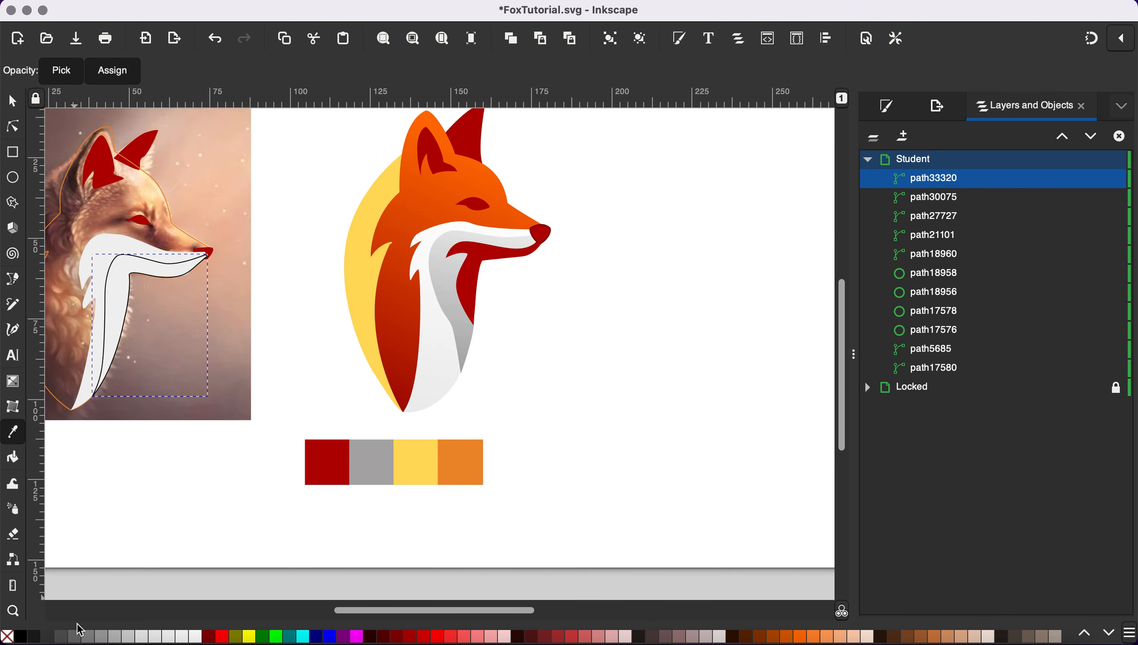
left_click(106, 636)
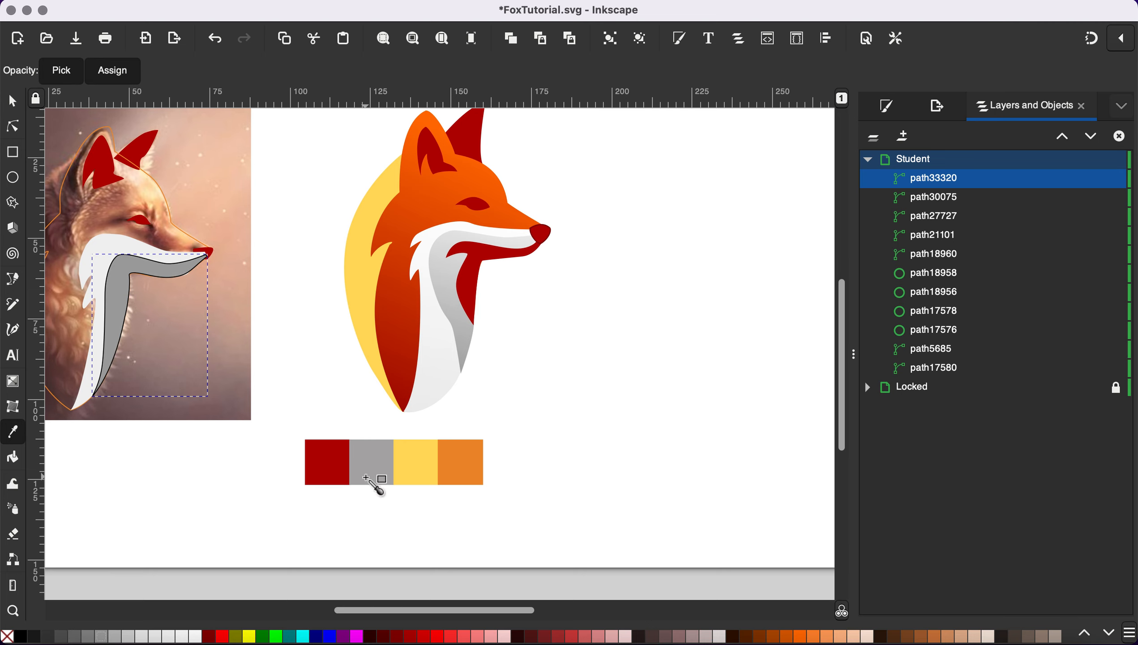
left_click(368, 466)
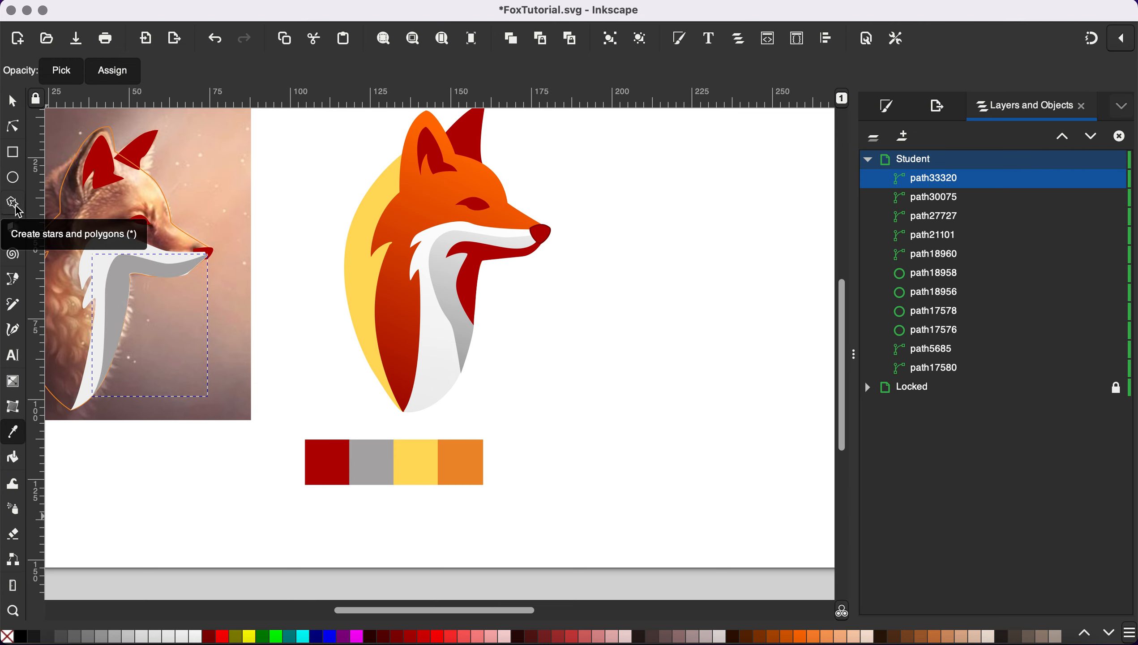
left_click(13, 279)
scroll(149, 268, "up", 2)
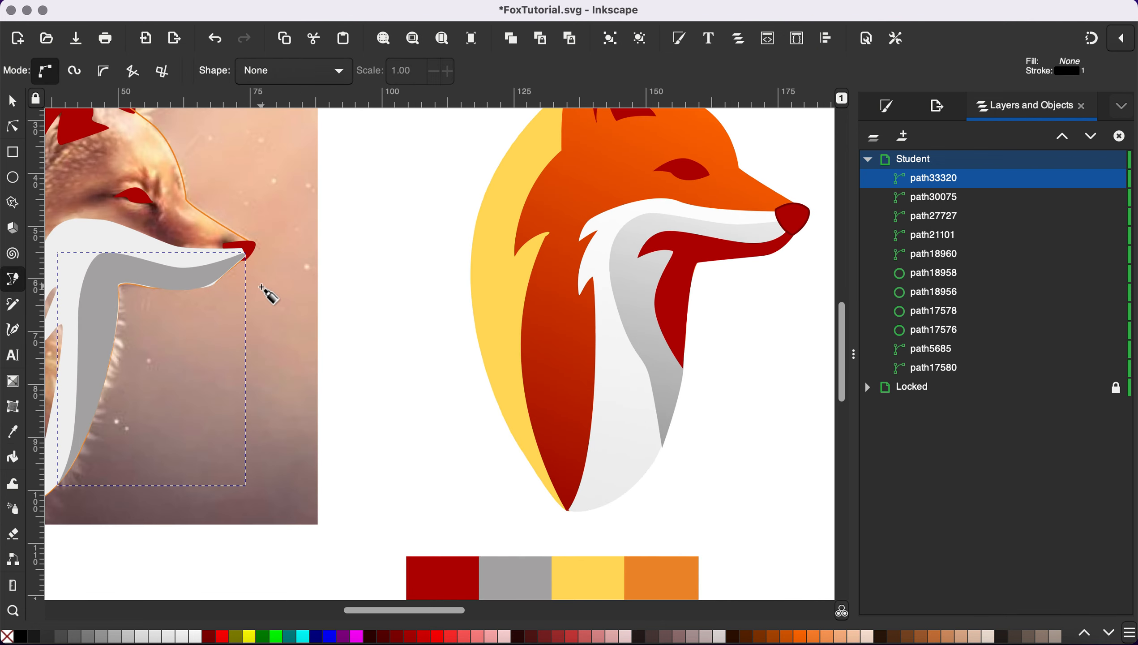
scroll(262, 286, "left", 5)
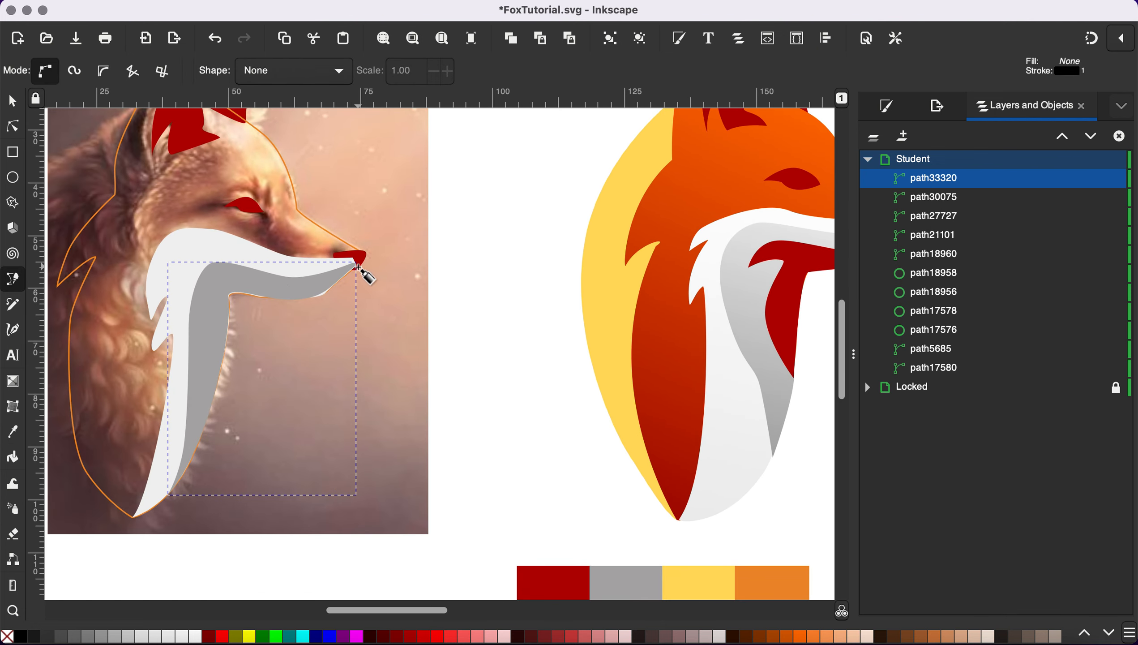
scroll(358, 267, "up", 2)
scroll(357, 267, "down", 4)
scroll(358, 267, "left", 3)
scroll(358, 267, "down", 2)
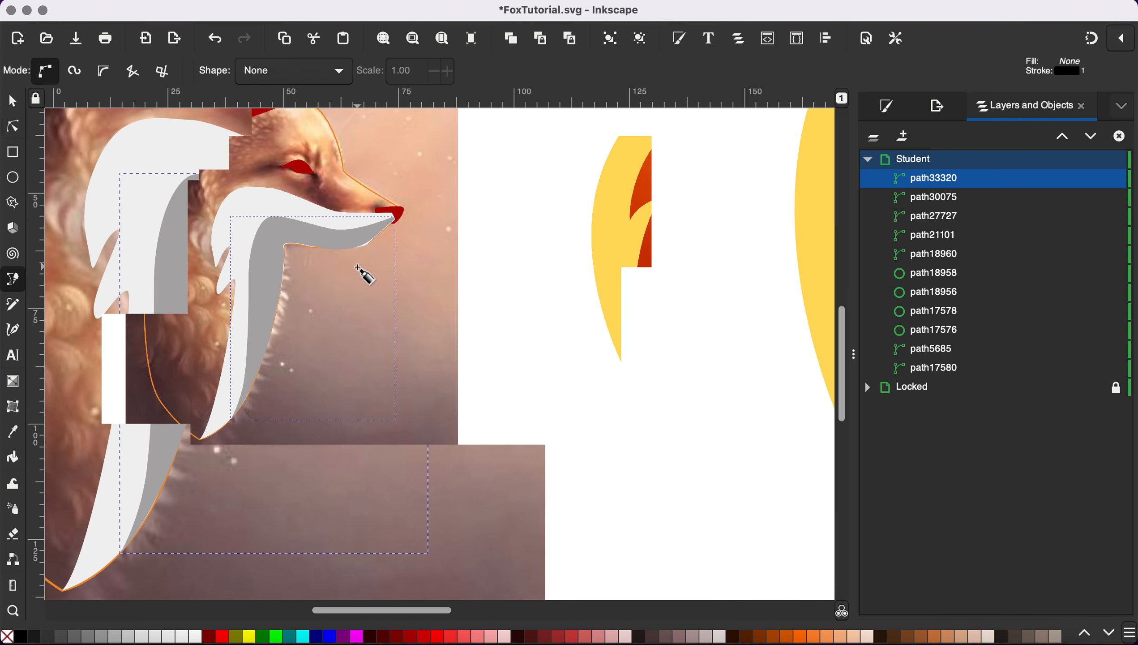
scroll(537, 241, "left", 6)
scroll(537, 241, "down", 1)
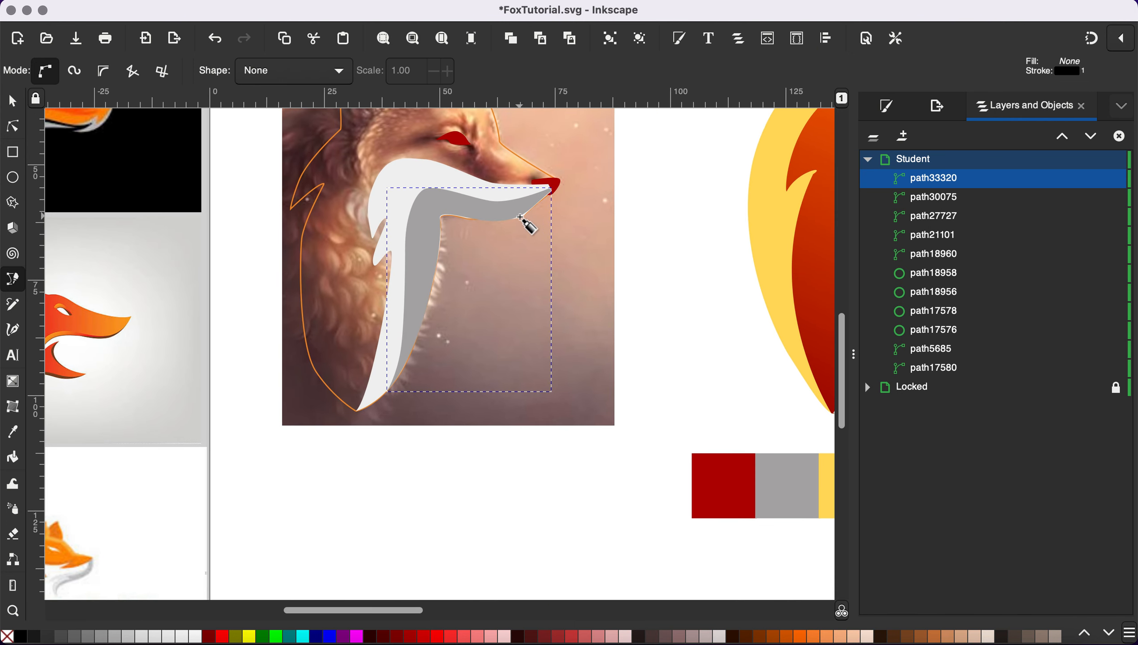
scroll(523, 216, "up", 1)
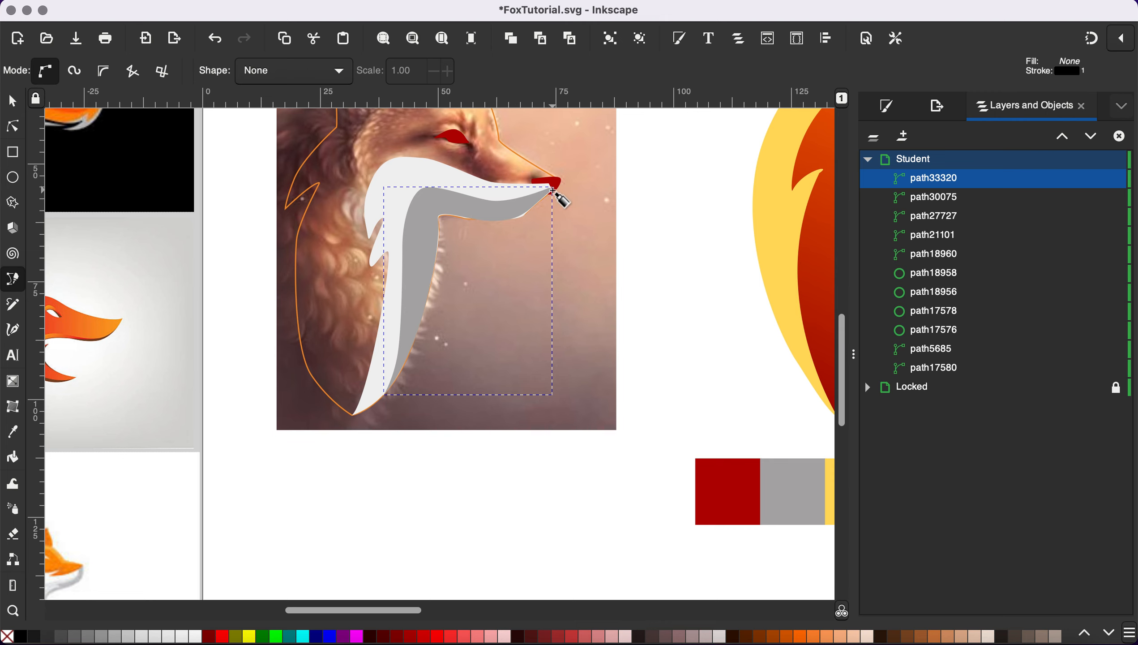
left_click(554, 190)
left_click_drag(508, 212, 433, 199)
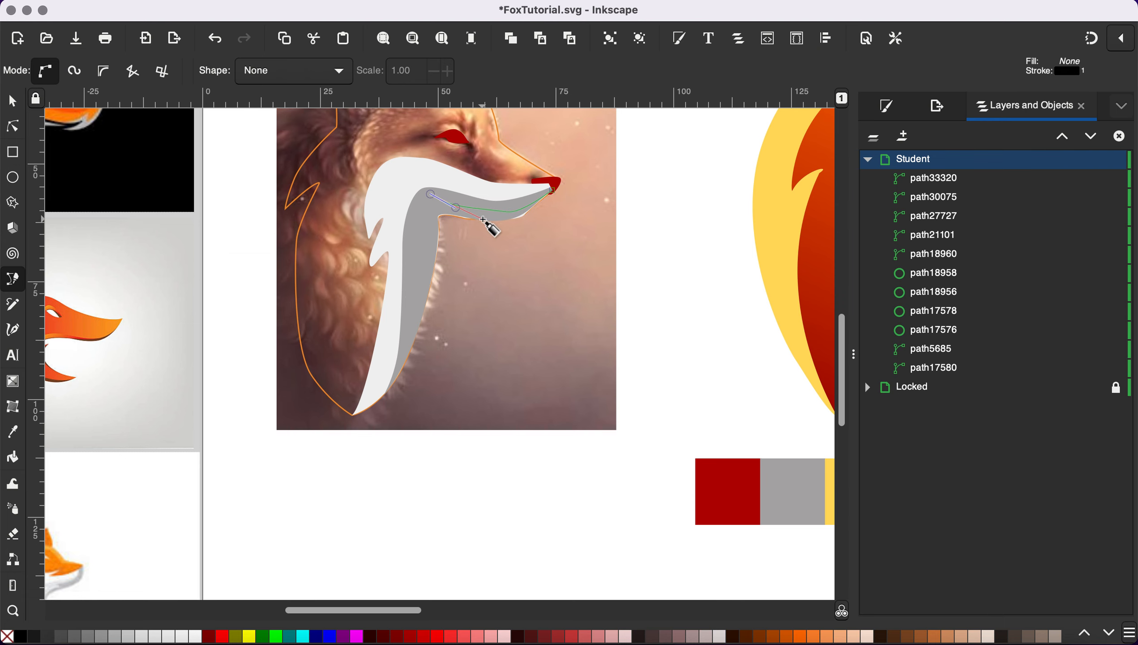
scroll(490, 225, "down", 2)
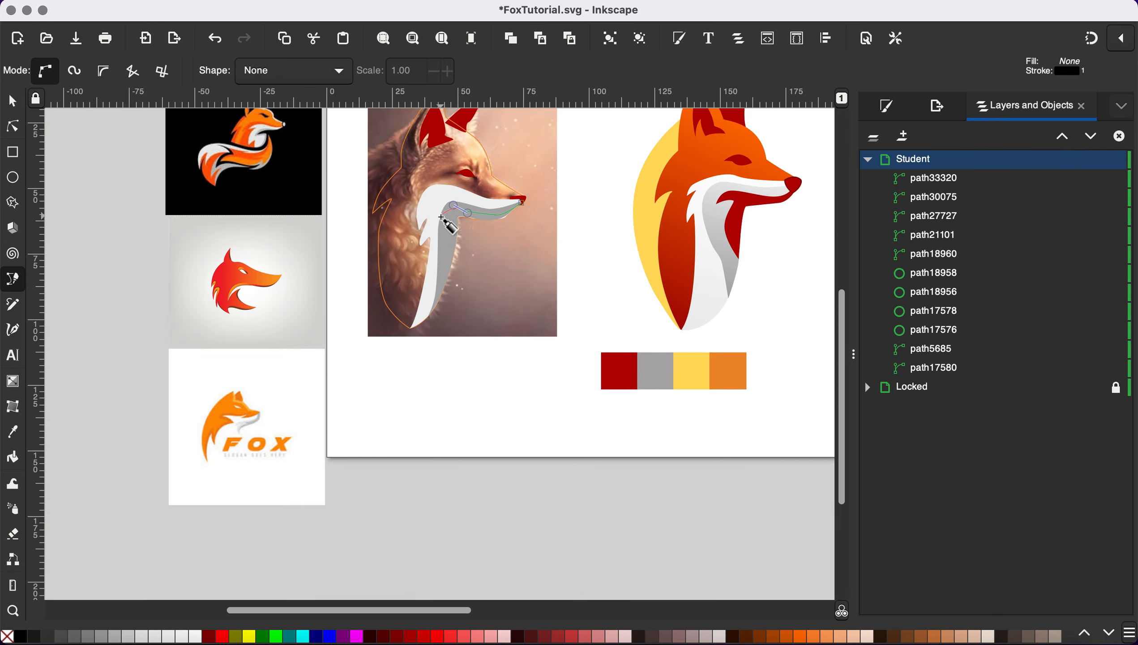
scroll(456, 215, "up", 1)
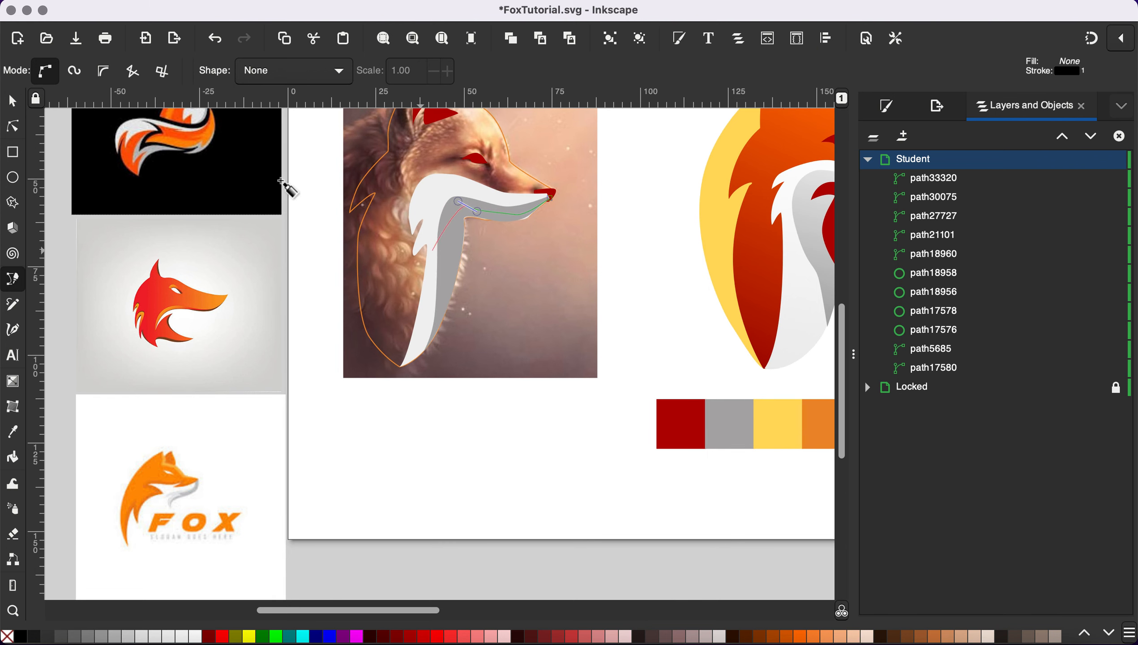
left_click(13, 102)
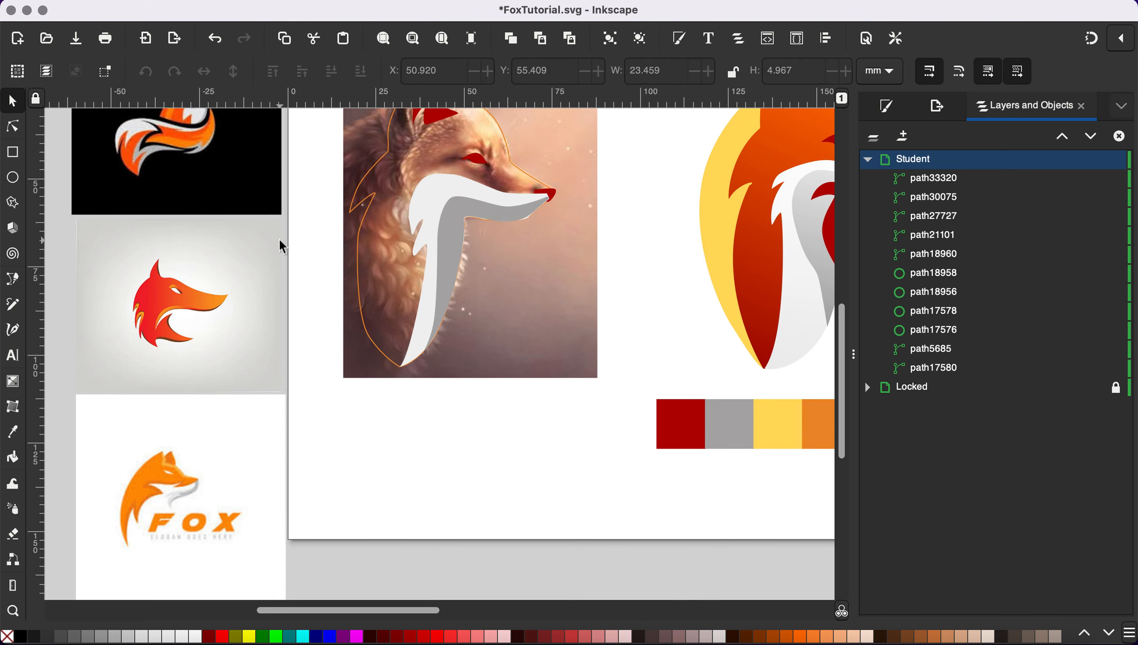
Widen the grey shading by moving its cheek corner node to about X 43.5, Y 54.6 mm and its upper neck-side node to X 41.5 mm.
left_click(469, 236)
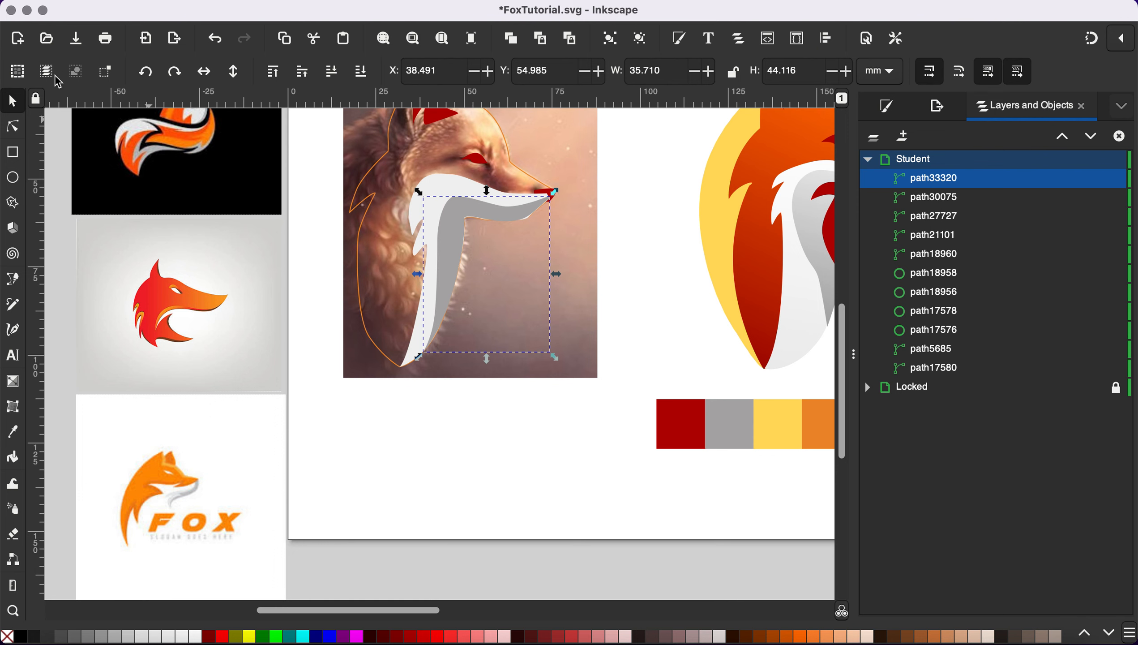
left_click(11, 130)
scroll(418, 212, "up", 2)
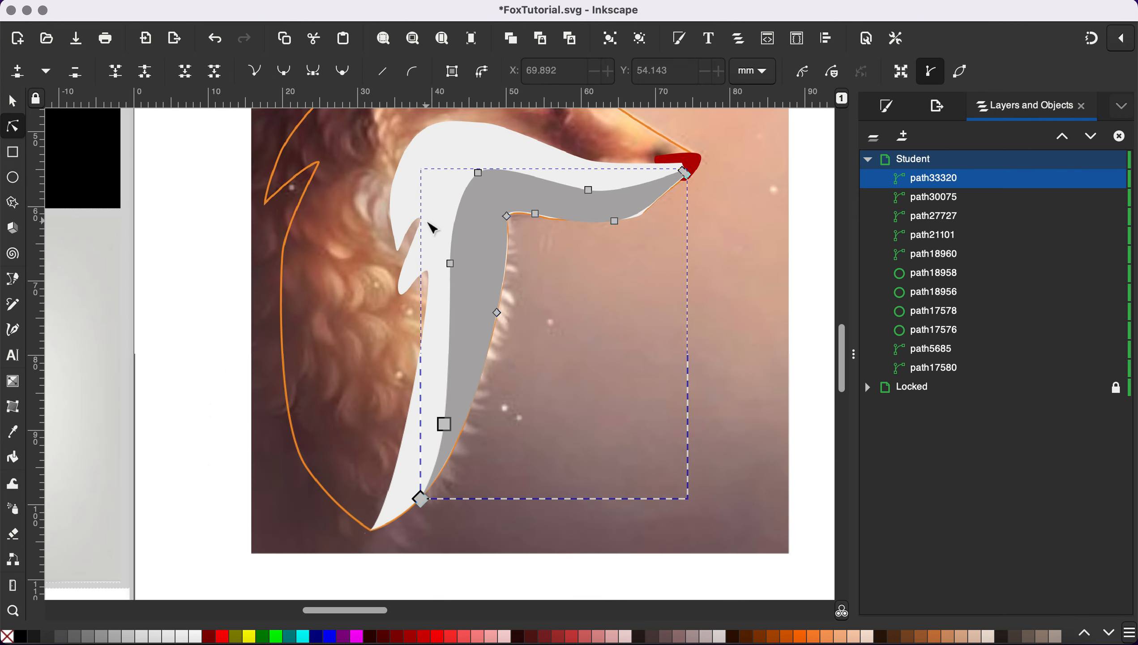
left_click_drag(479, 173, 458, 166)
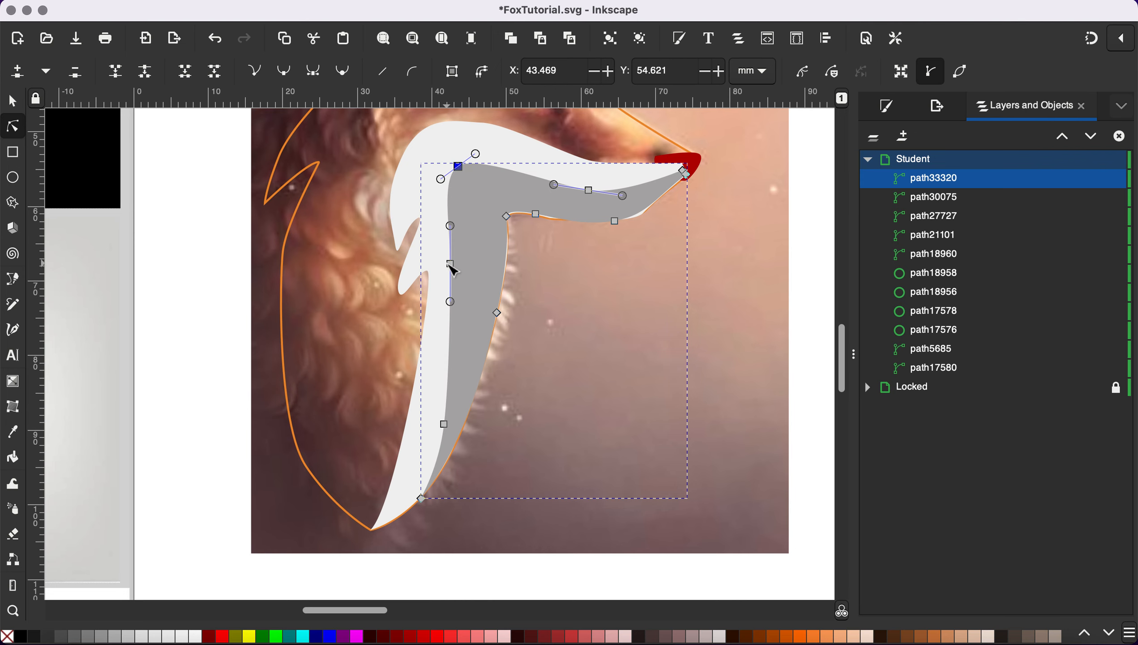
left_click(450, 263)
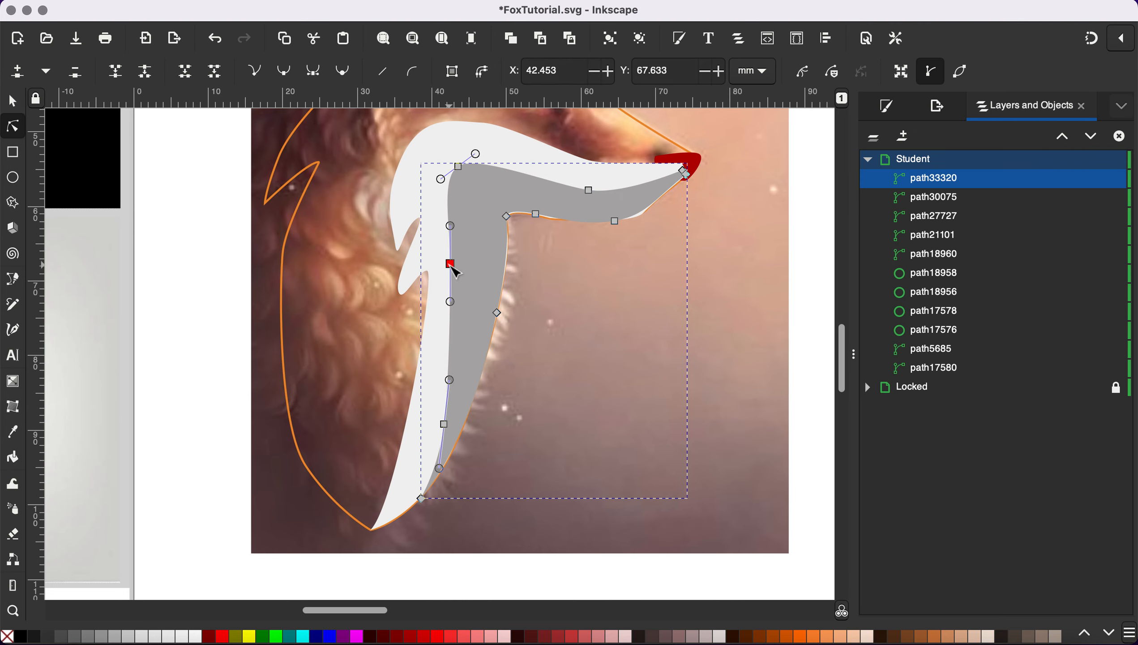
left_click_drag(451, 266, 444, 267)
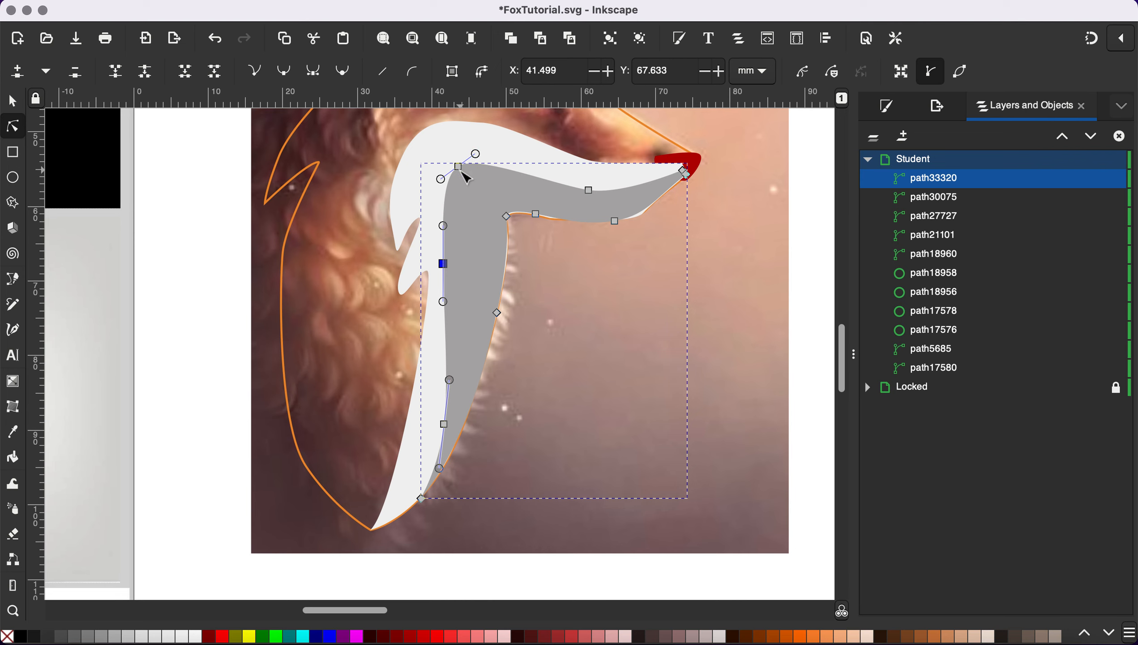
Move the shading's cheek corner node to about X 42.4, Y 54.2 mm and raise its upper muzzle edge node to about Y 56.5 mm.
left_click(457, 167)
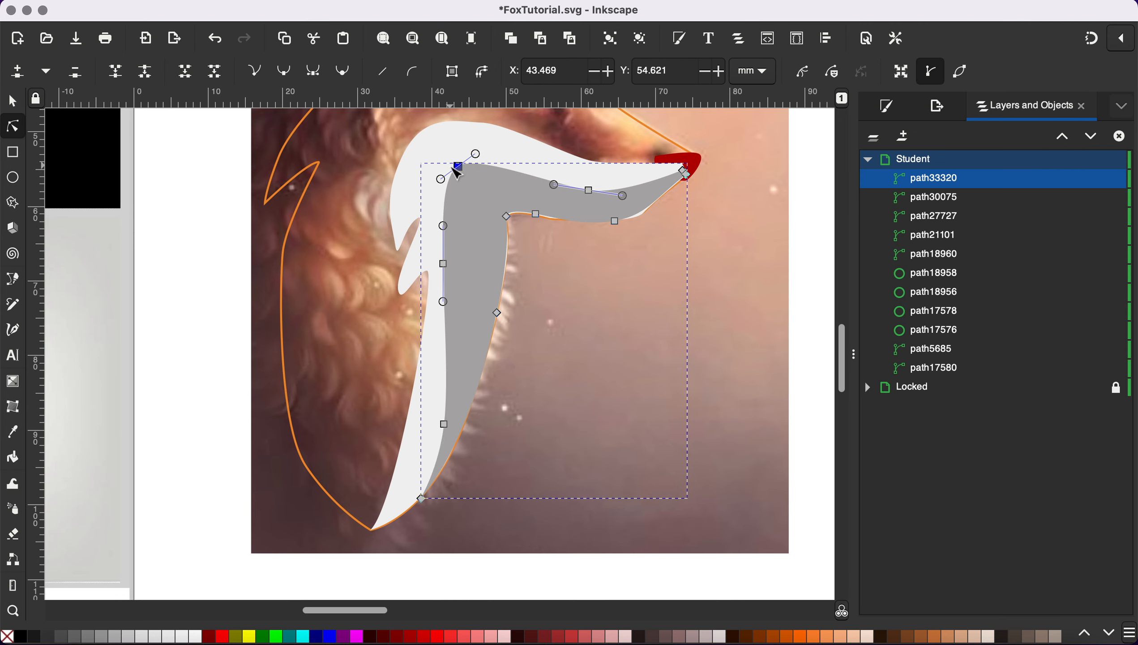
left_click_drag(459, 166, 451, 163)
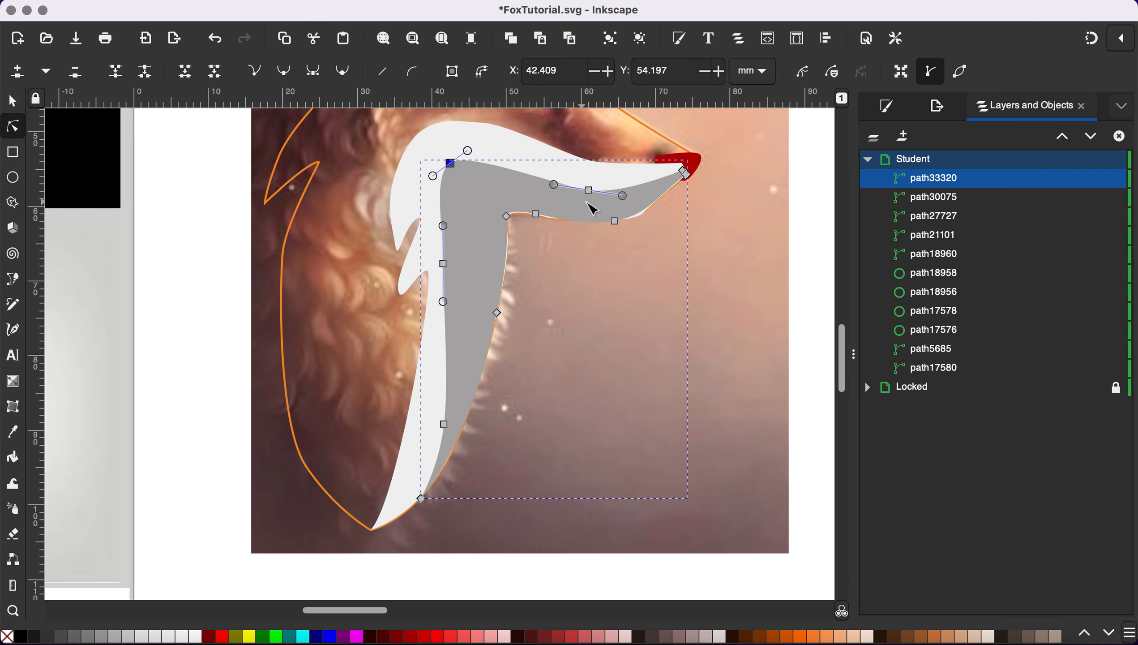
left_click_drag(594, 197, 595, 187)
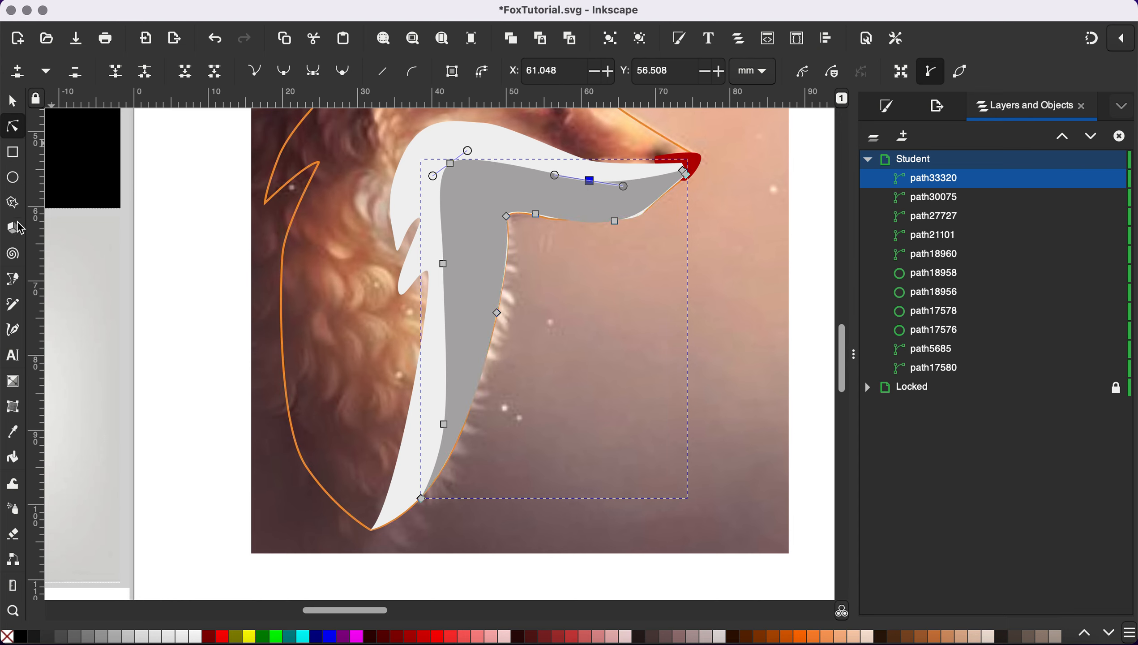
Begin a new Bezier path at the nose tip and curve it back through the grey muzzle shading to a point below the cheek.
left_click(13, 282)
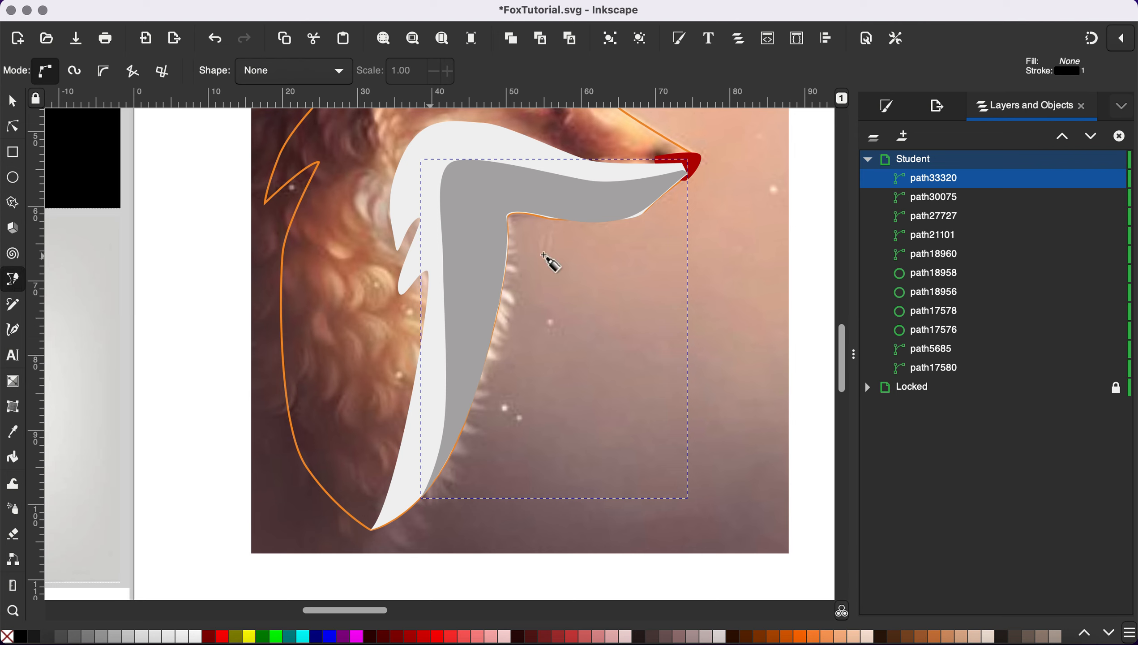
left_click(689, 173)
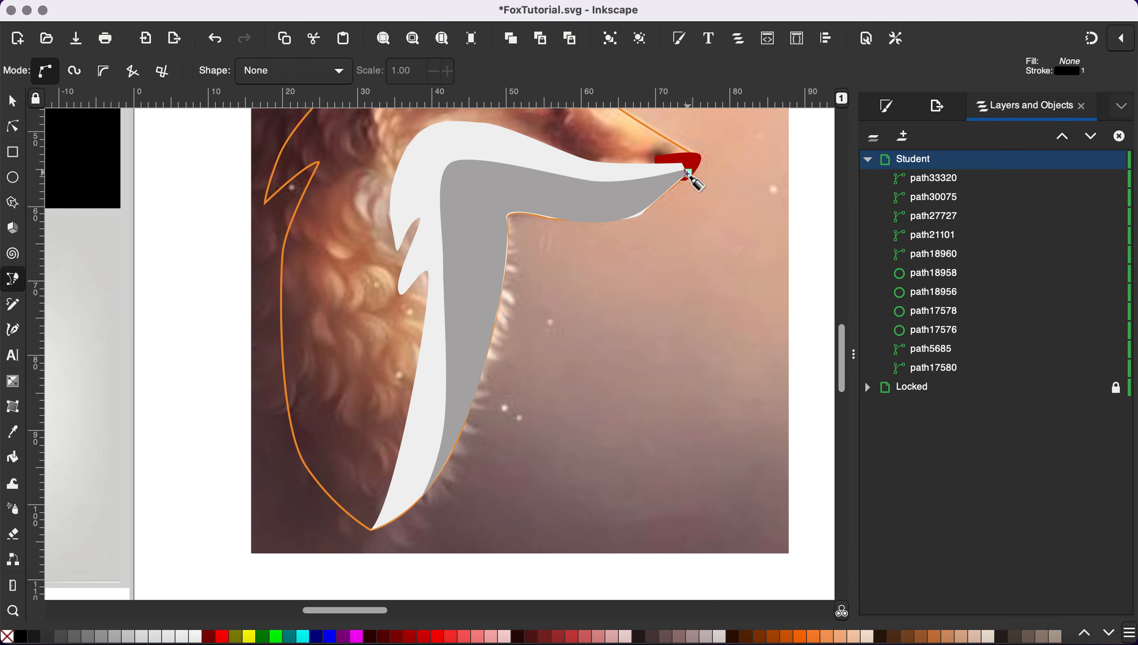
left_click_drag(615, 199, 582, 198)
left_click_drag(504, 182, 451, 224)
scroll(476, 206, "down", 3)
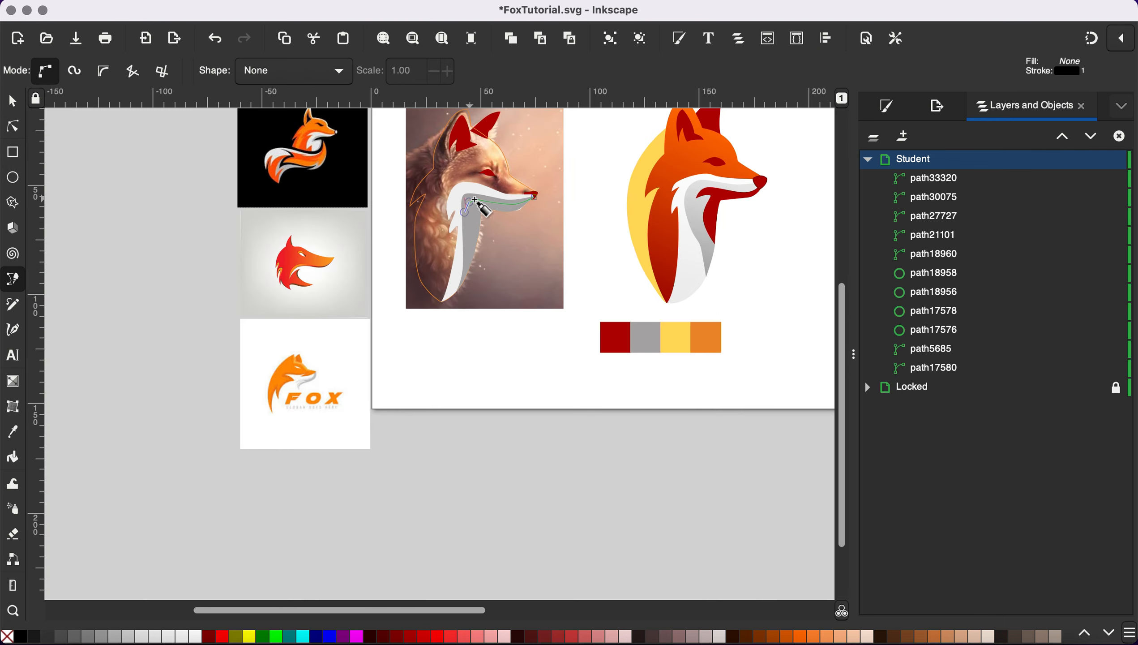
scroll(477, 209, "up", 2)
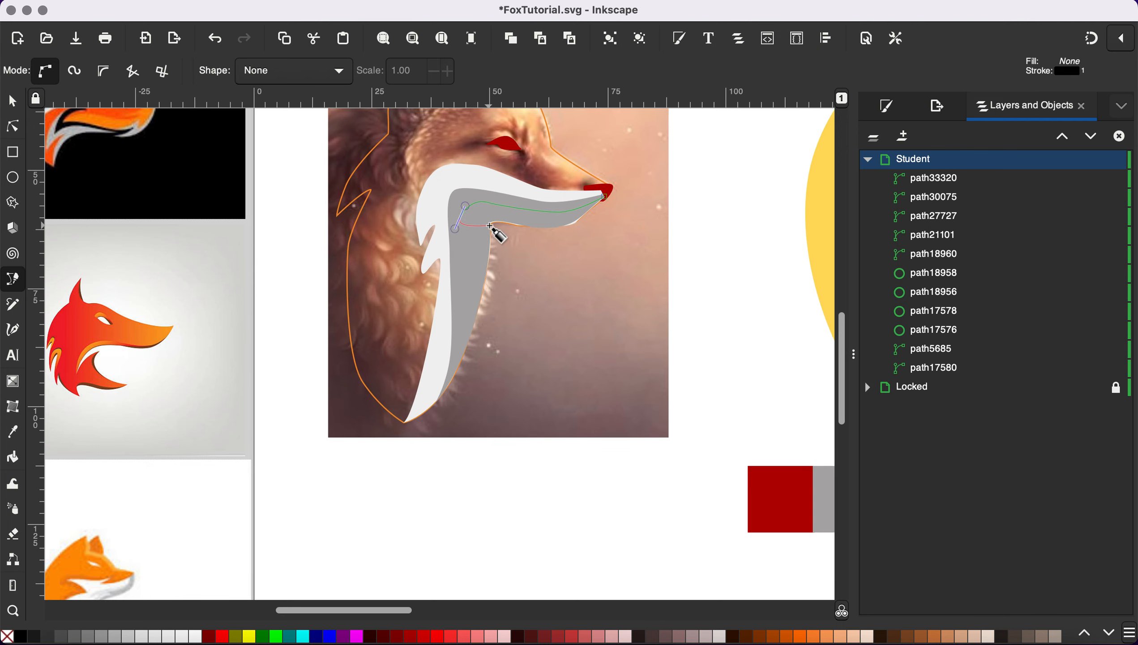
scroll(490, 226, "up", 2)
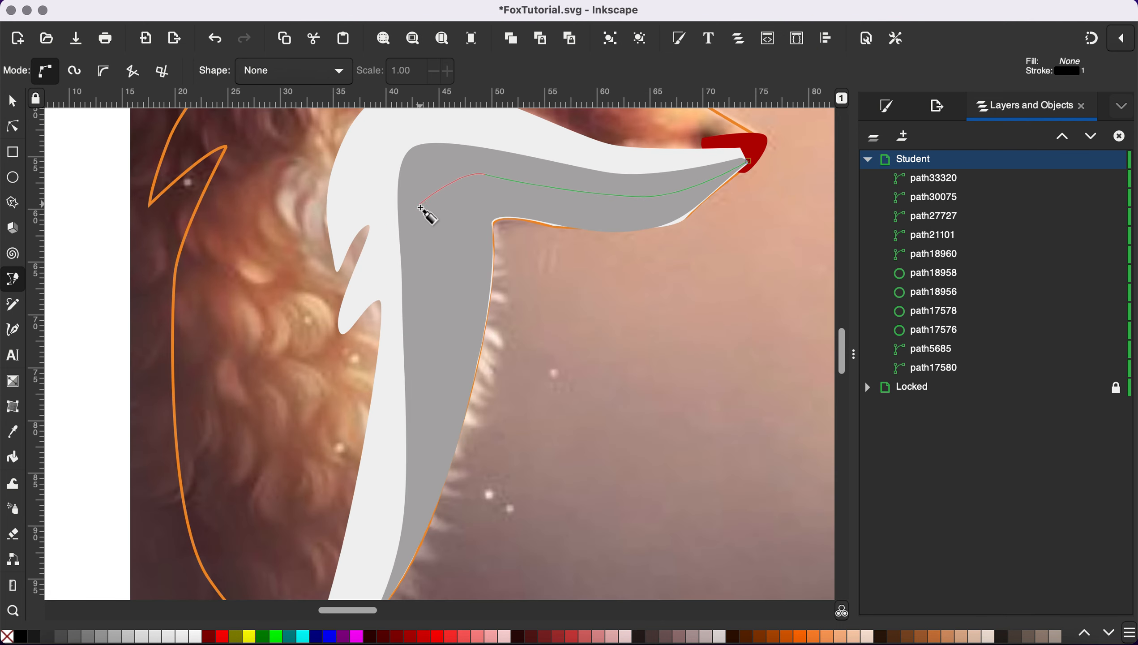
mouse_move(417, 204)
left_mouse_down()
mouse_move(410, 216)
mouse_move(424, 202)
left_mouse_up()
Continue the path around the inner corner and down through the grey neck shading to a tip on the throat outline.
left_click_drag(458, 198, 475, 201)
left_click_drag(458, 197, 468, 199)
left_click_drag(457, 314, 439, 402)
scroll(439, 401, "down", 5)
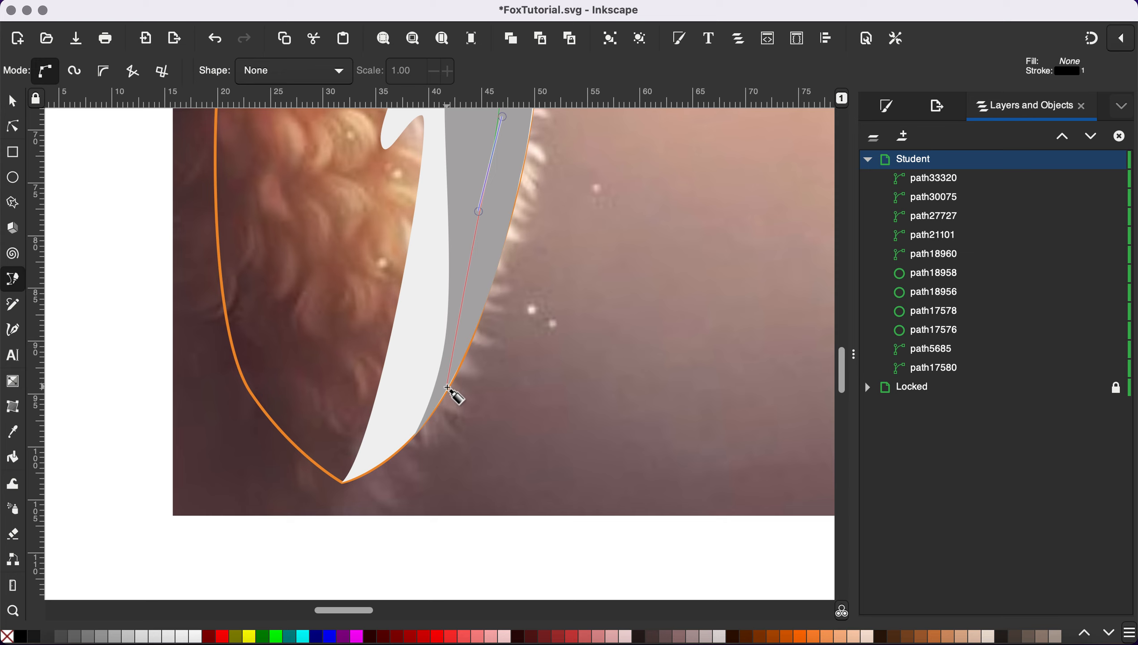
left_click_drag(455, 374, 447, 407)
Follow the throat and lower jaw outline back to the nose tip and close the shape, about 32 mm wide and 38 mm tall.
left_click_drag(516, 205, 522, 161)
scroll(528, 168, "up", 5)
scroll(508, 221, "up", 2)
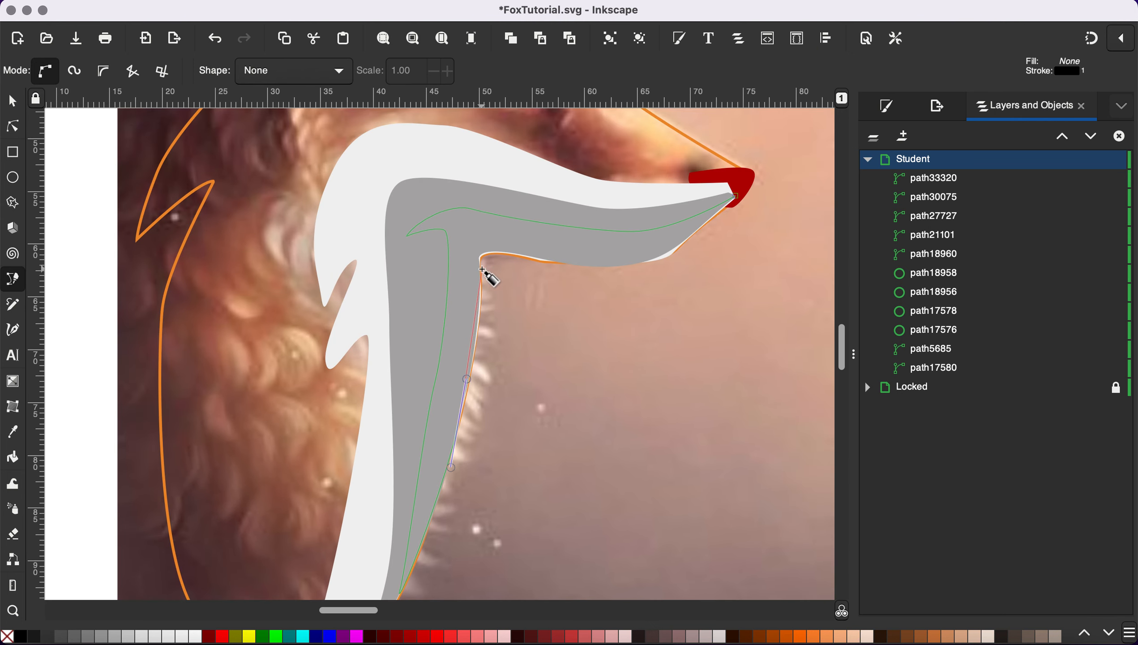
left_click_drag(481, 269, 479, 234)
left_click_drag(484, 265, 481, 227)
left_click_drag(607, 280, 656, 264)
left_click_drag(736, 196, 739, 162)
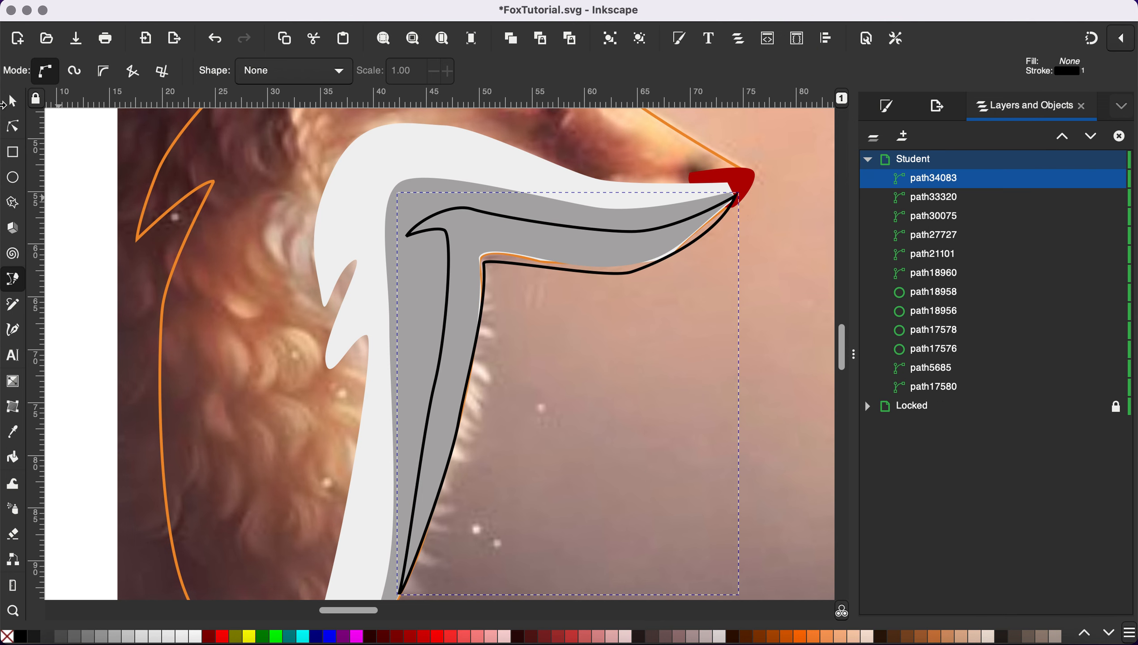
Fill the new jaw shape with the dark red sampled from the colour swatches and remove its stroke.
scroll(151, 347, "down", 2)
key("d")
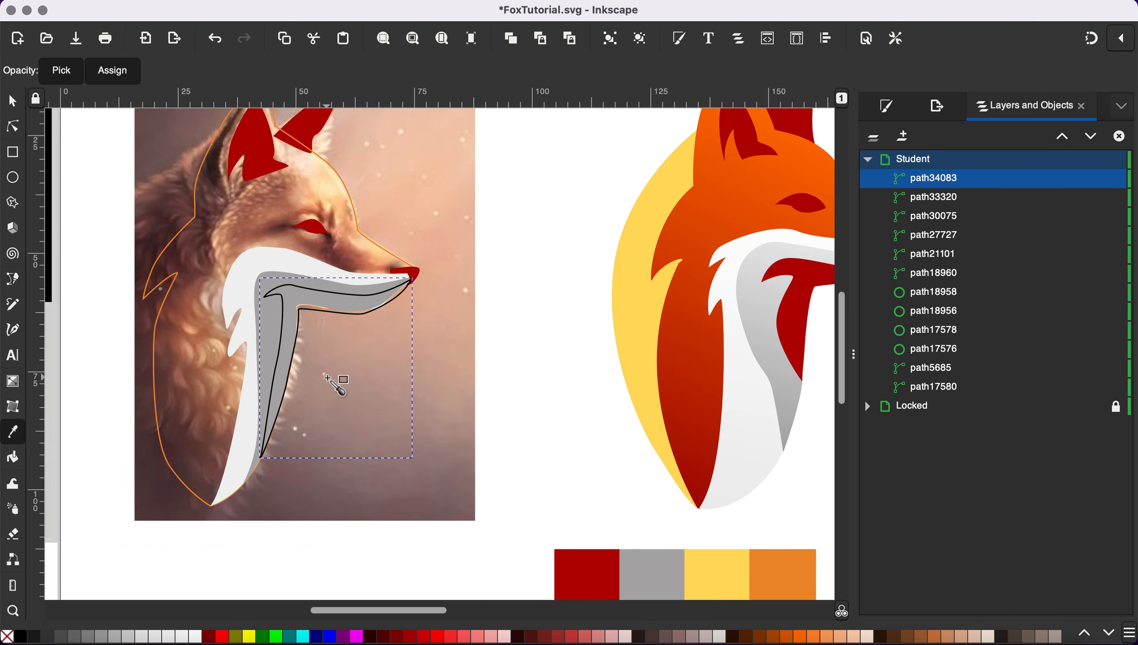
left_click(586, 566)
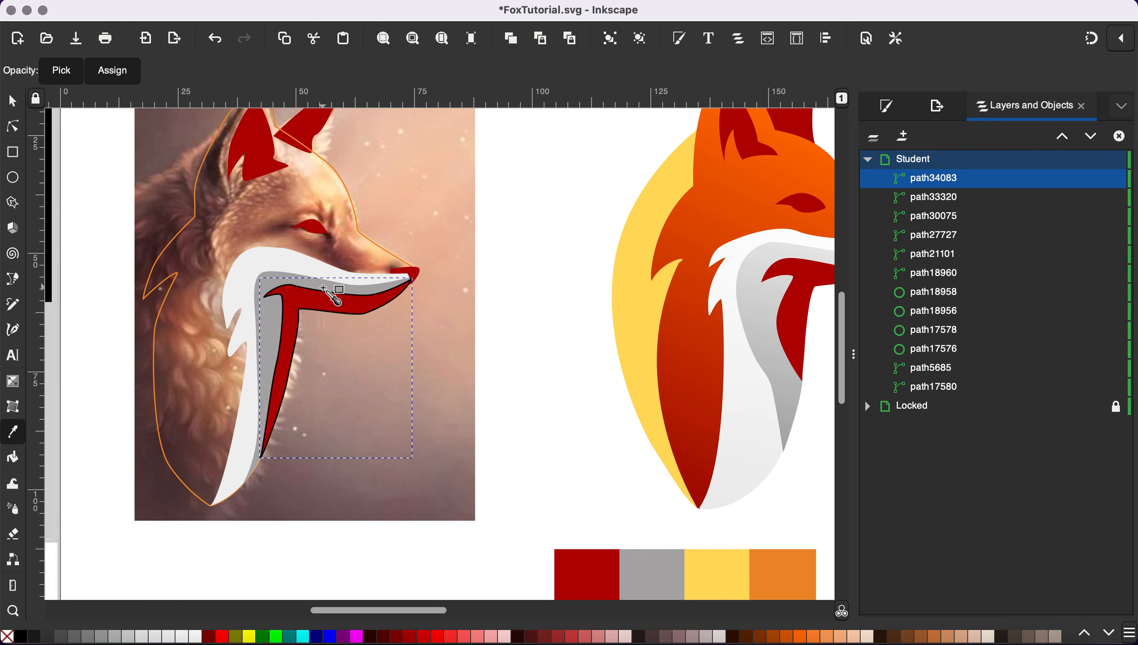
left_click(12, 102)
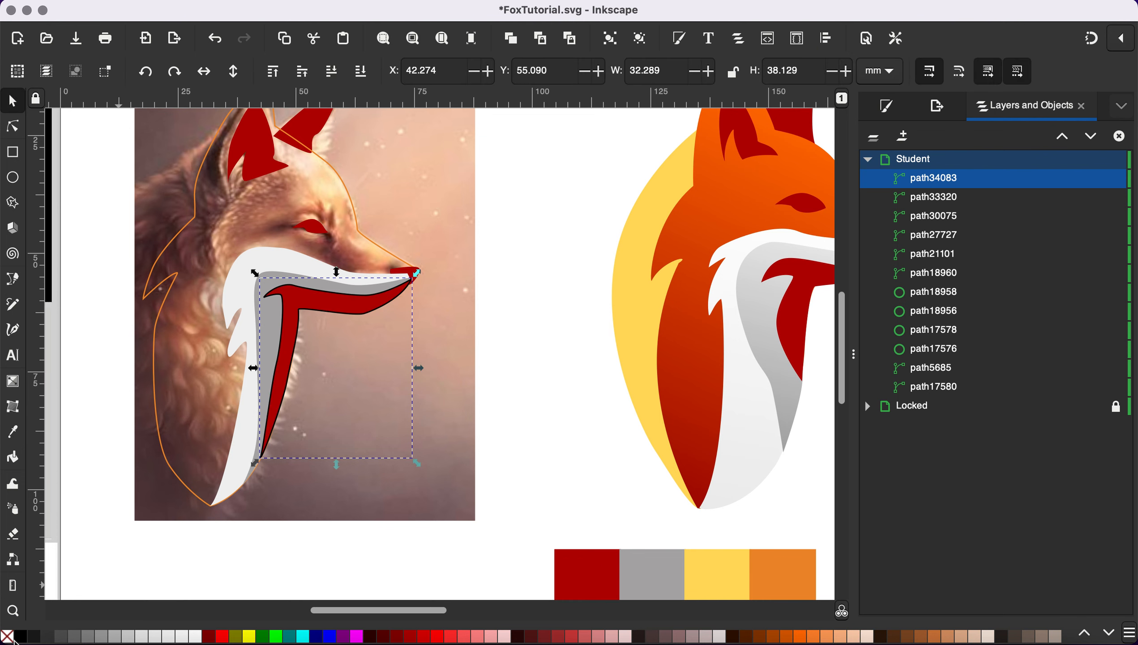
left_click(9, 636, "shift")
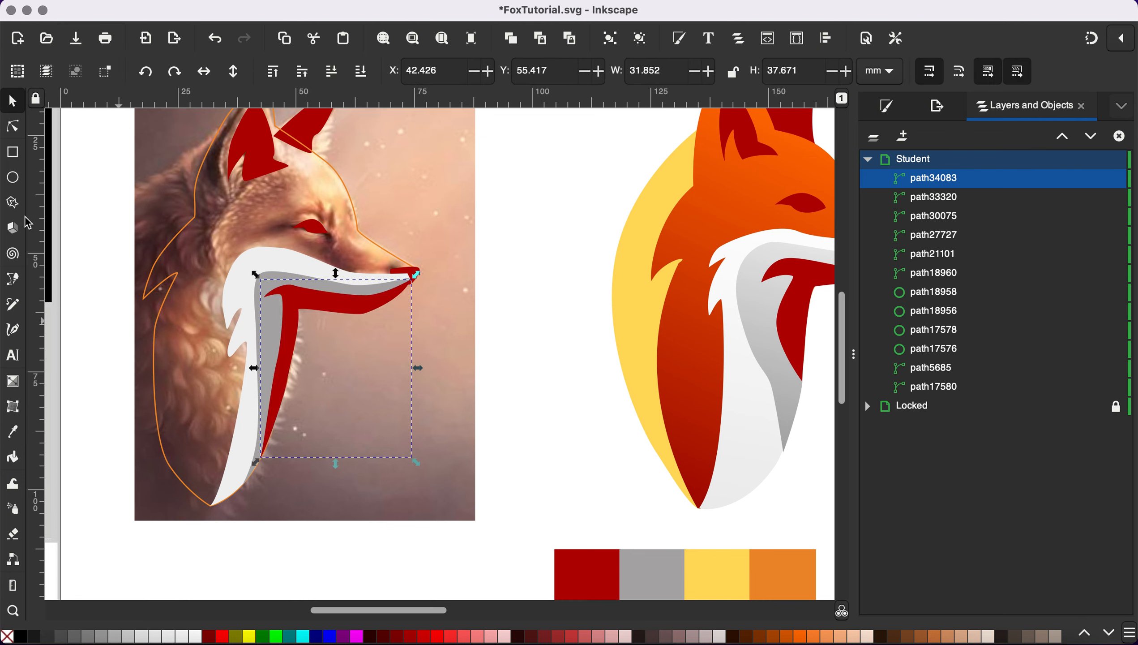
Move the red shape's throat-edge node out to about X 48.8, Y 76.2 mm to cover the outline.
left_click(13, 128)
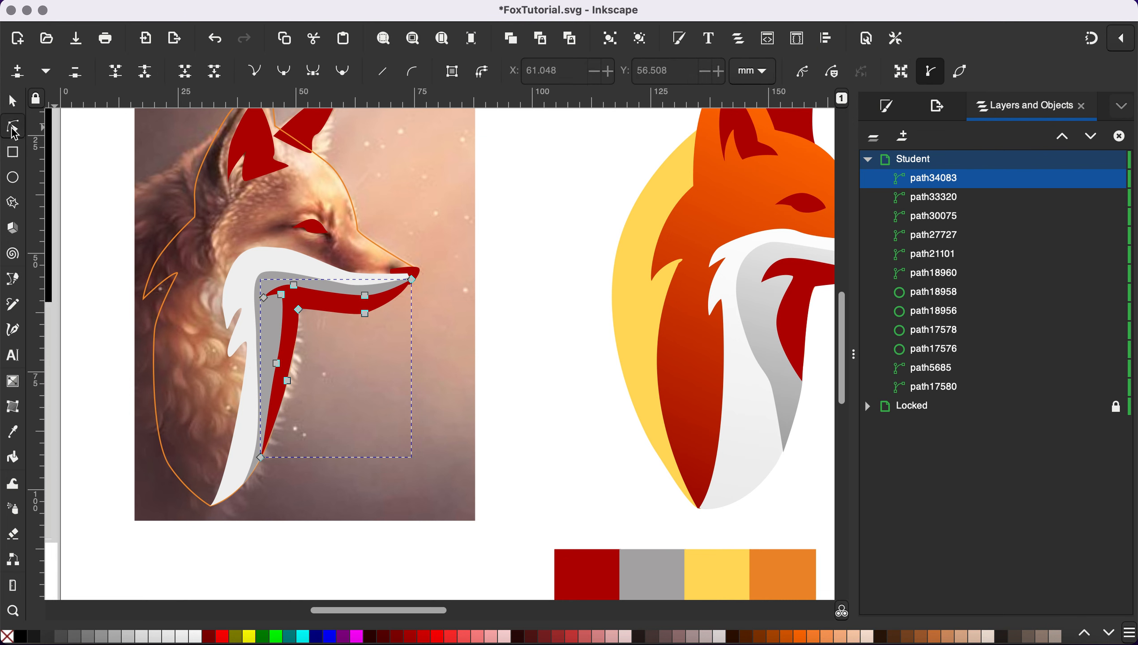
scroll(298, 343, "up", 7)
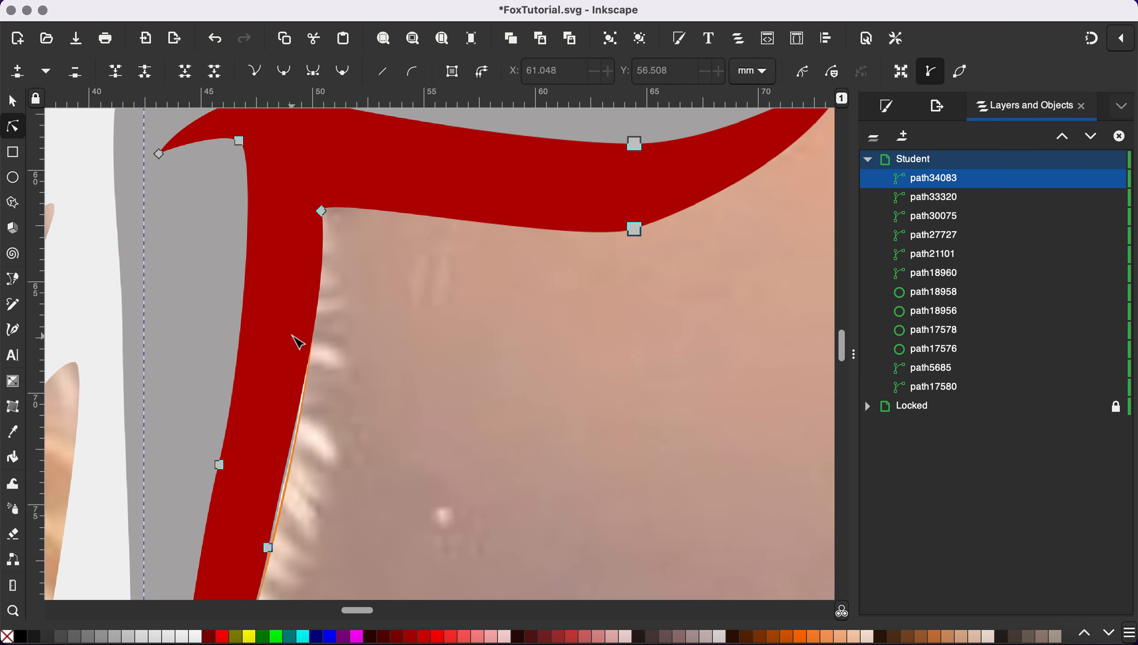
left_click(268, 547)
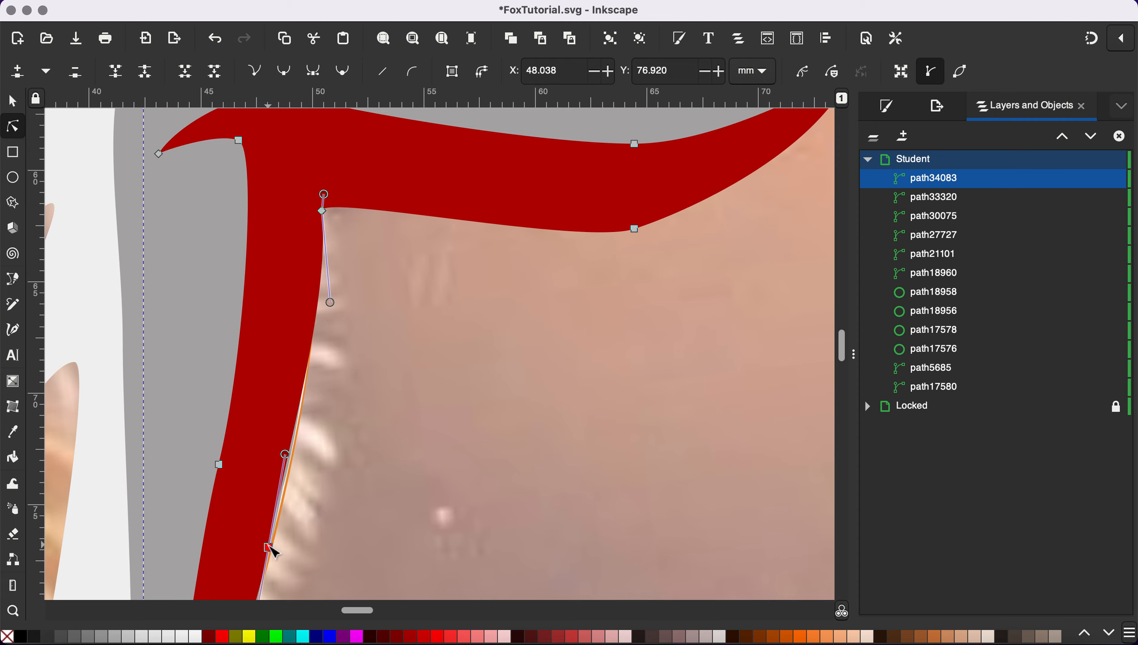
left_click_drag(280, 546, 287, 531)
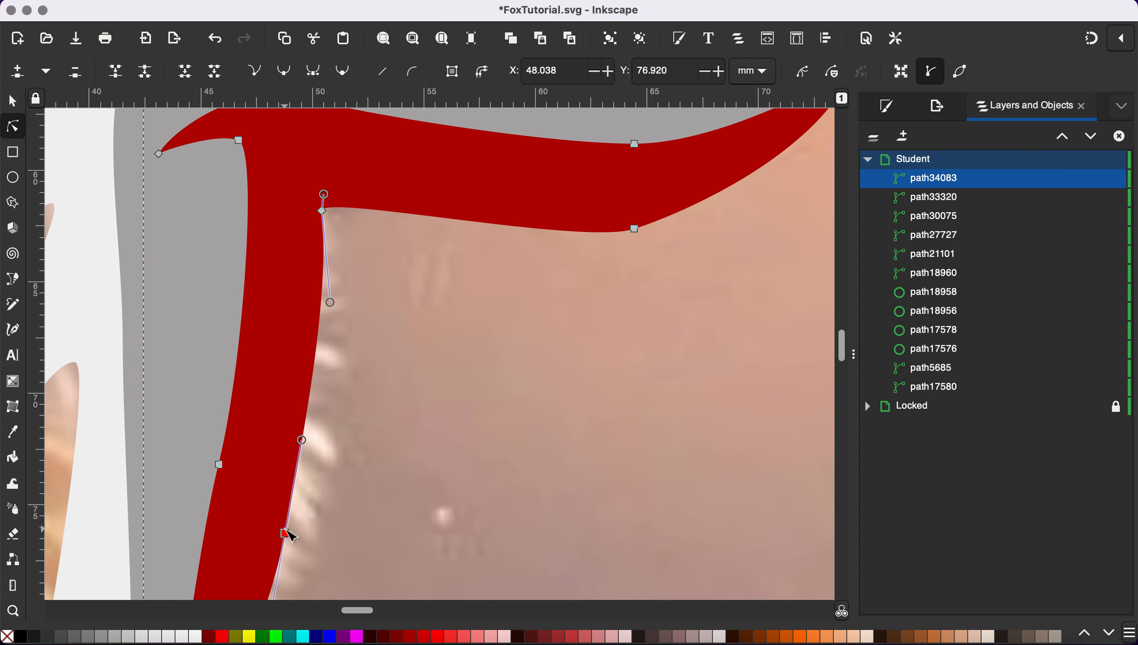
scroll(297, 472, "down", 3)
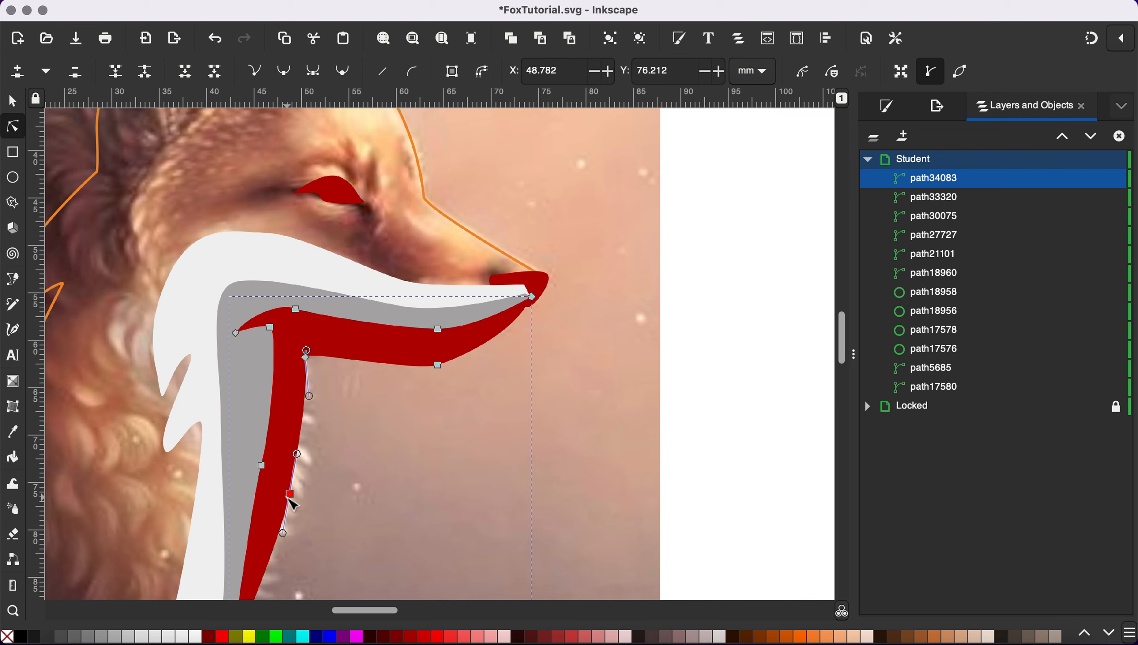
Bulge the red shape's lower throat edge outward with its tip handle and move the tip to about X 42.2, Y 93.7 mm.
scroll(293, 528, "down", 5)
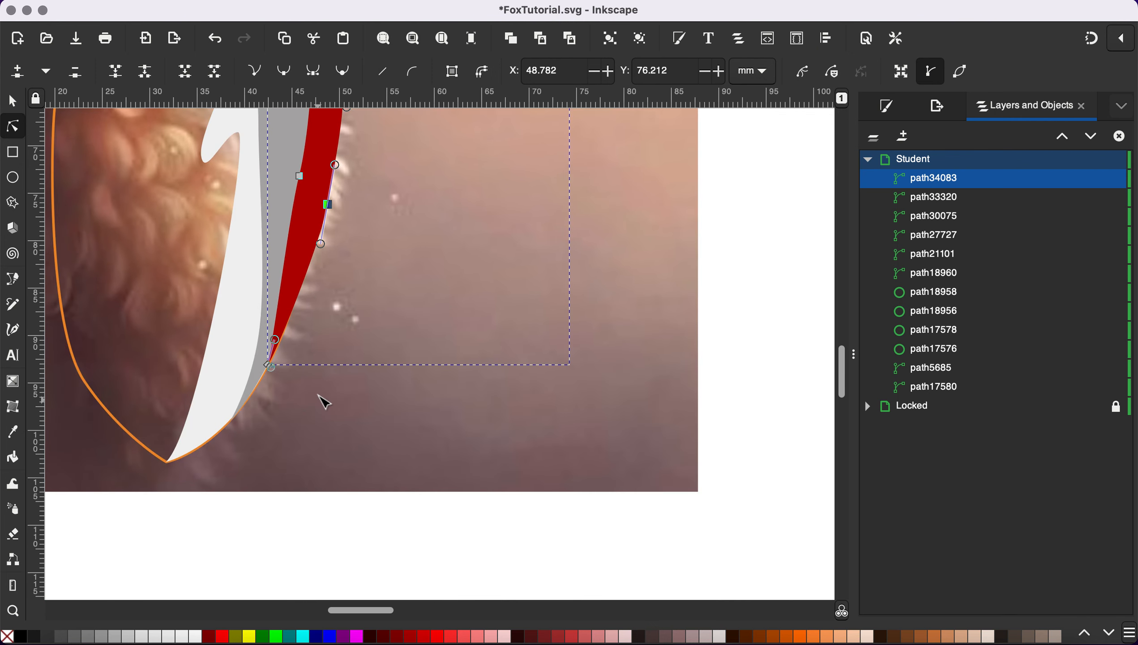
scroll(317, 391, "up", 4)
scroll(296, 390, "left", 5)
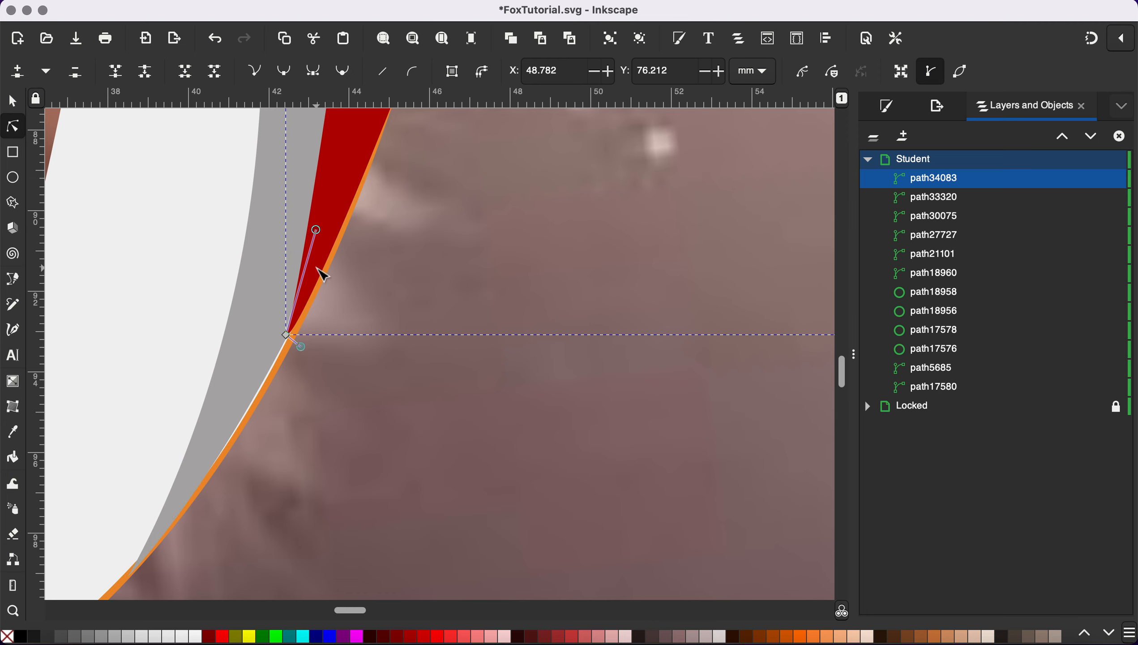
left_click_drag(310, 354, 336, 354)
left_click_drag(363, 336, 356, 317)
left_click_drag(292, 339, 284, 359)
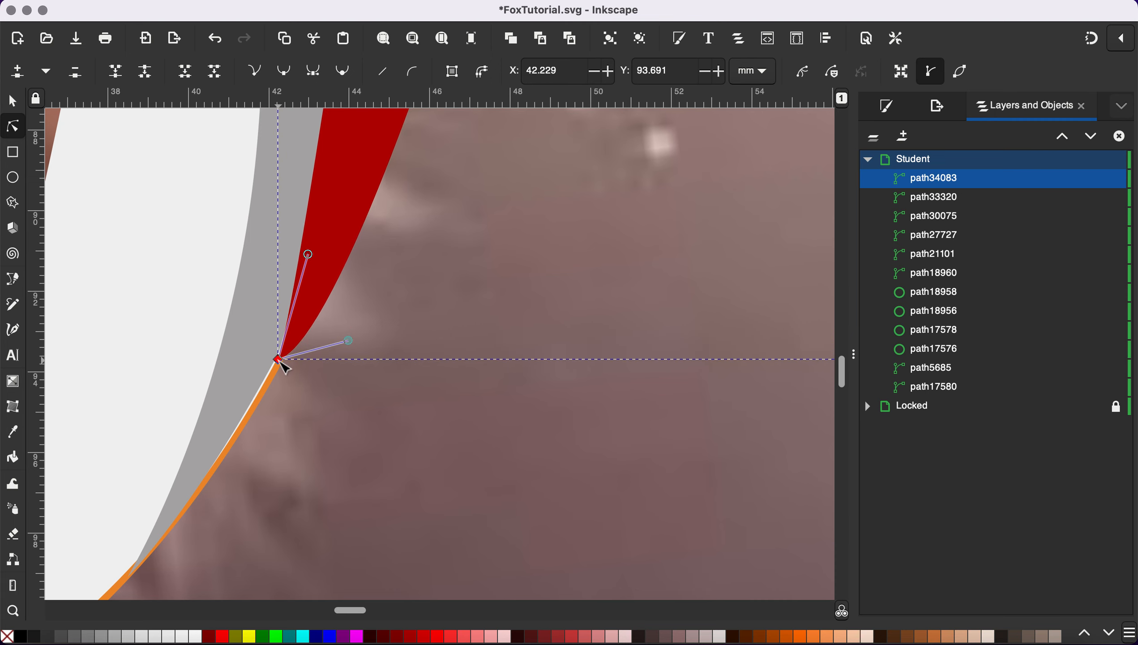
Select the grey shading and pull its throat-edge curve handle outward so its lower edge covers the outline.
left_click(246, 368)
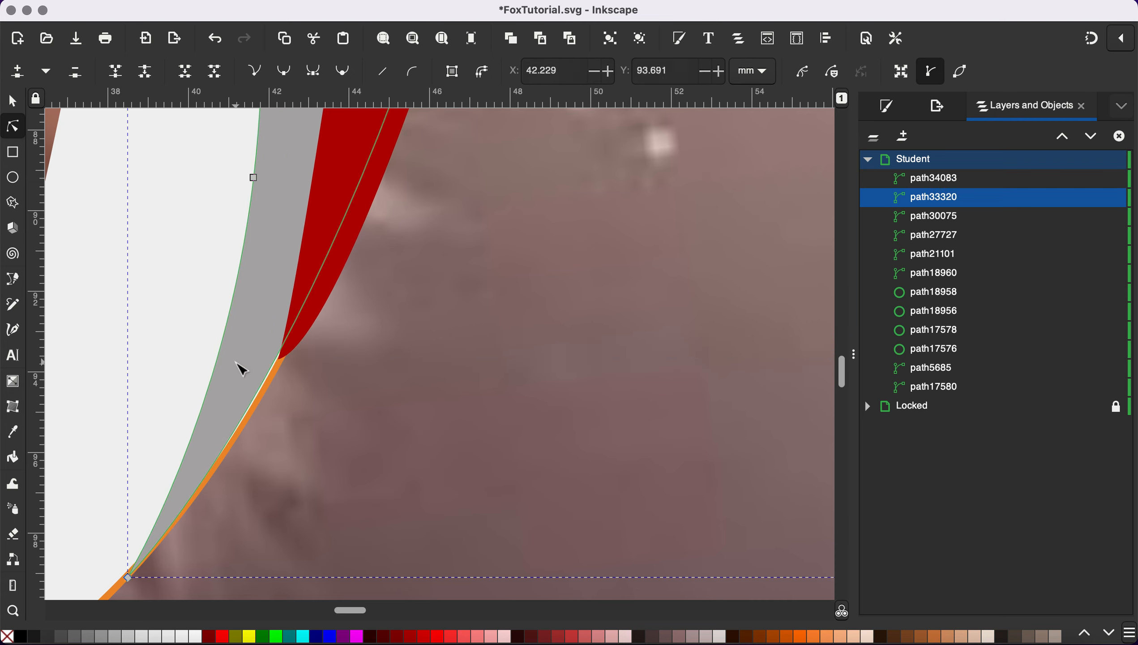
left_click(13, 102)
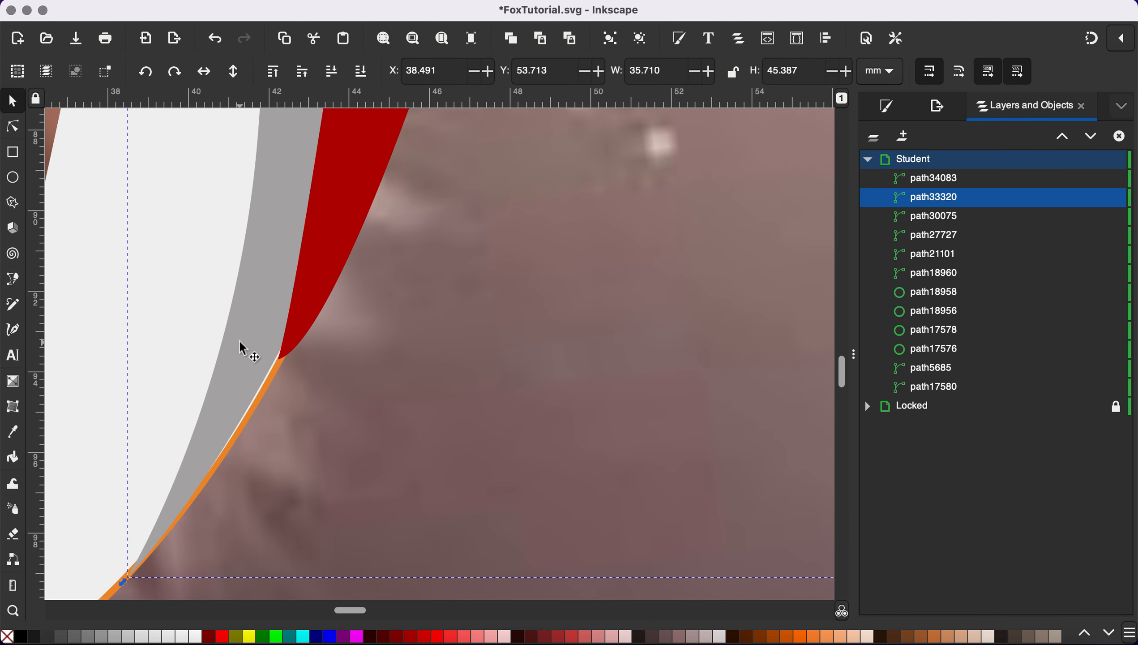
left_click(15, 125)
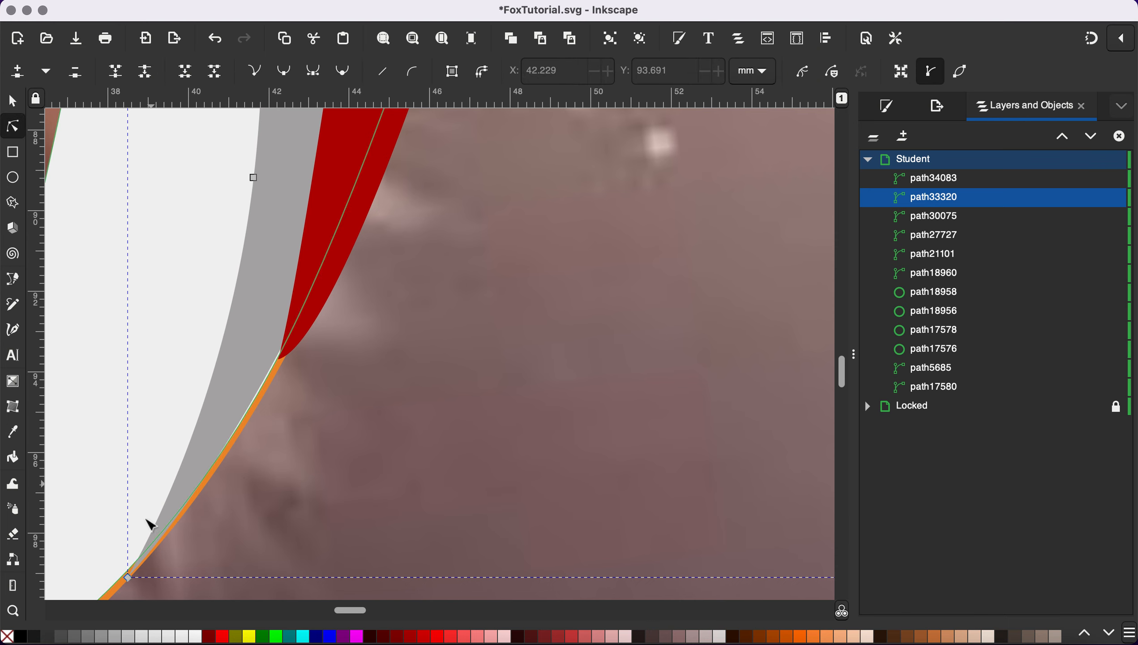
left_click(129, 577)
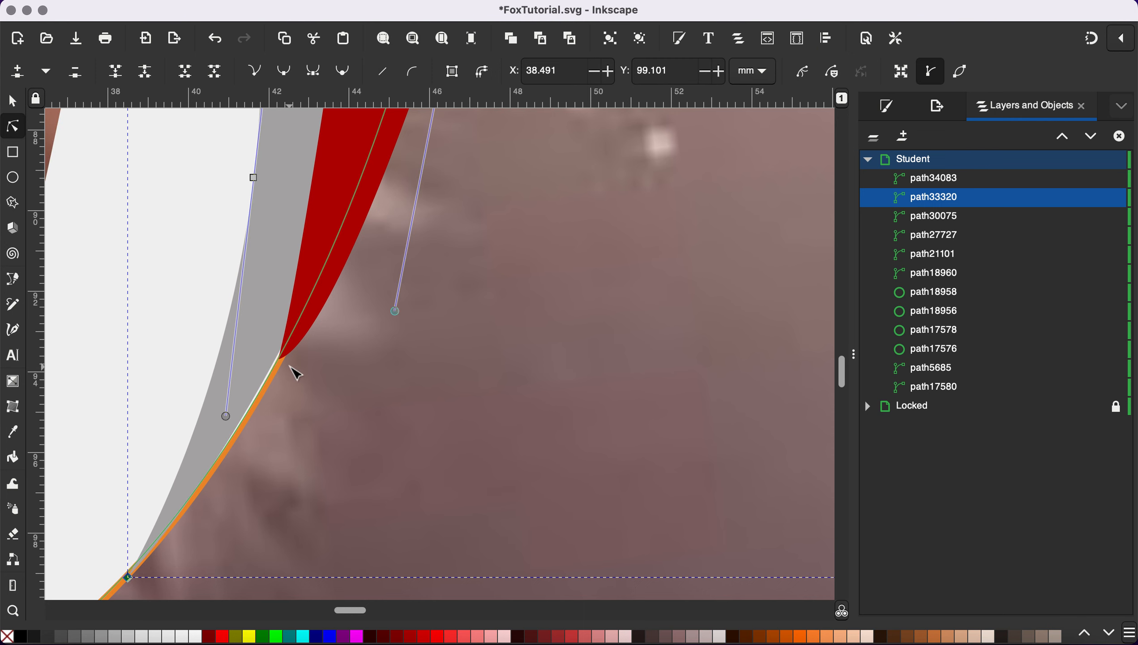
scroll(291, 368, "down", 3)
scroll(338, 414, "up", 7)
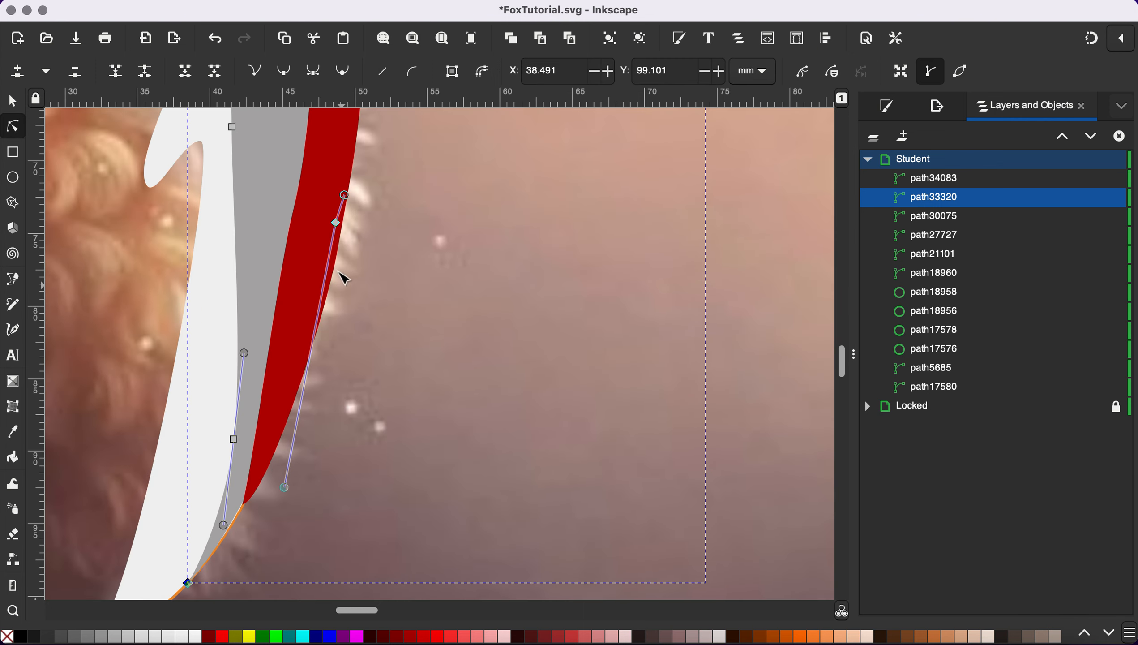
mouse_move(288, 491)
left_mouse_down()
mouse_move(264, 490)
mouse_move(302, 480)
left_mouse_up()
scroll(233, 482, "up", 2)
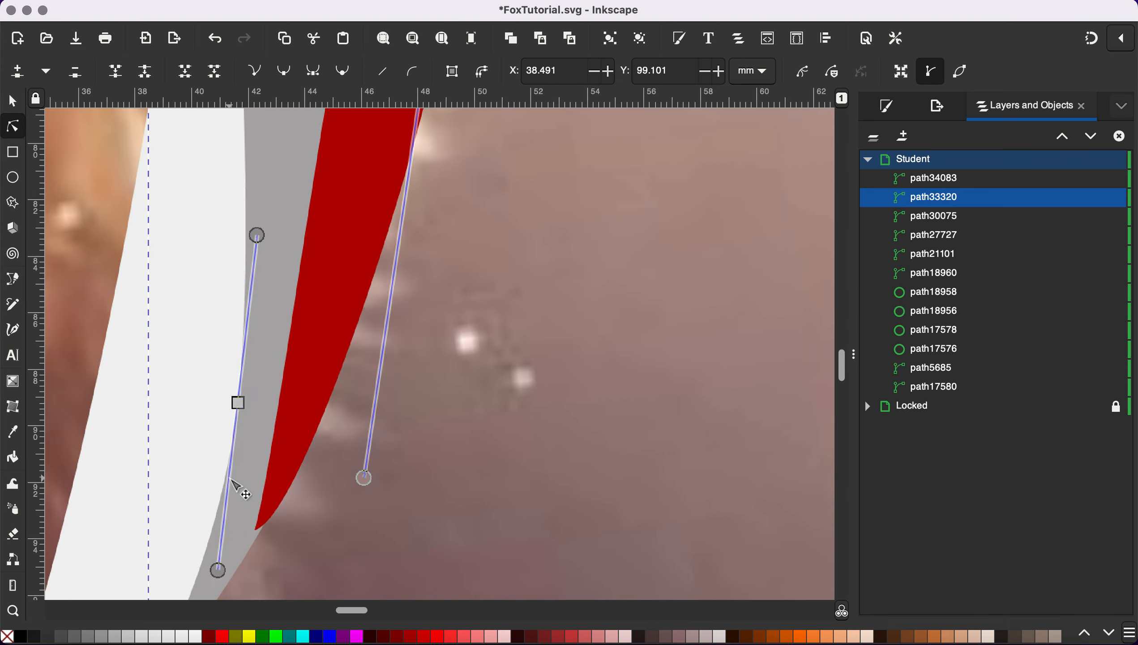
Move the red shape's lower tip to about X 42.1, Y 94.2 mm on the edge of the grey shading.
left_click(296, 462)
left_click(289, 445)
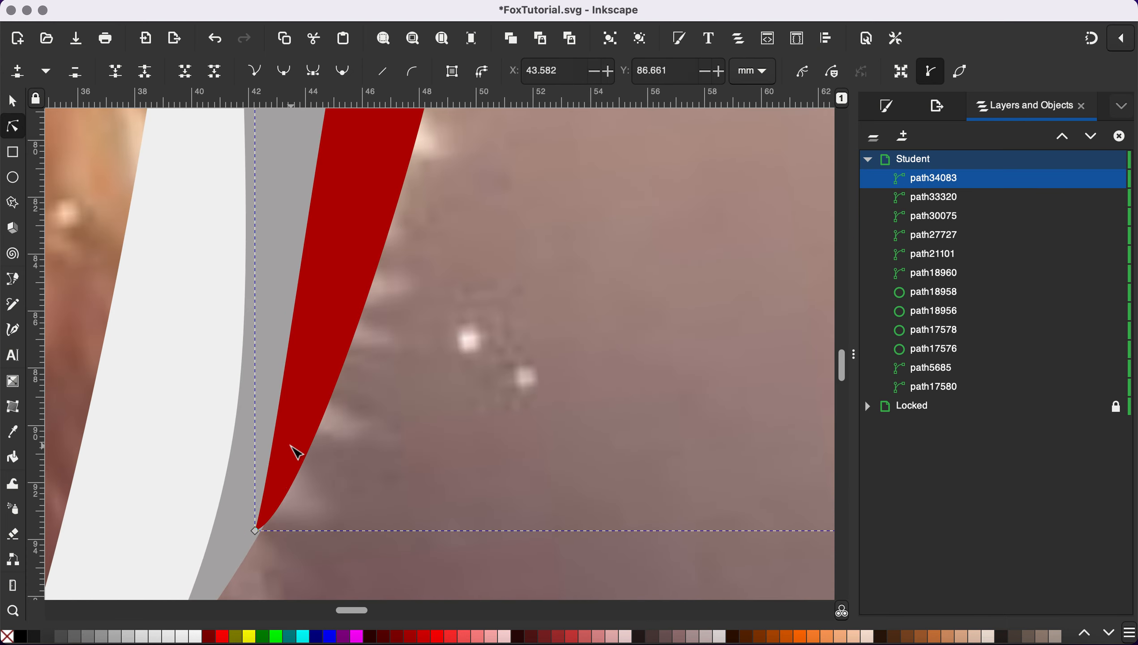
left_click_drag(261, 543, 252, 550)
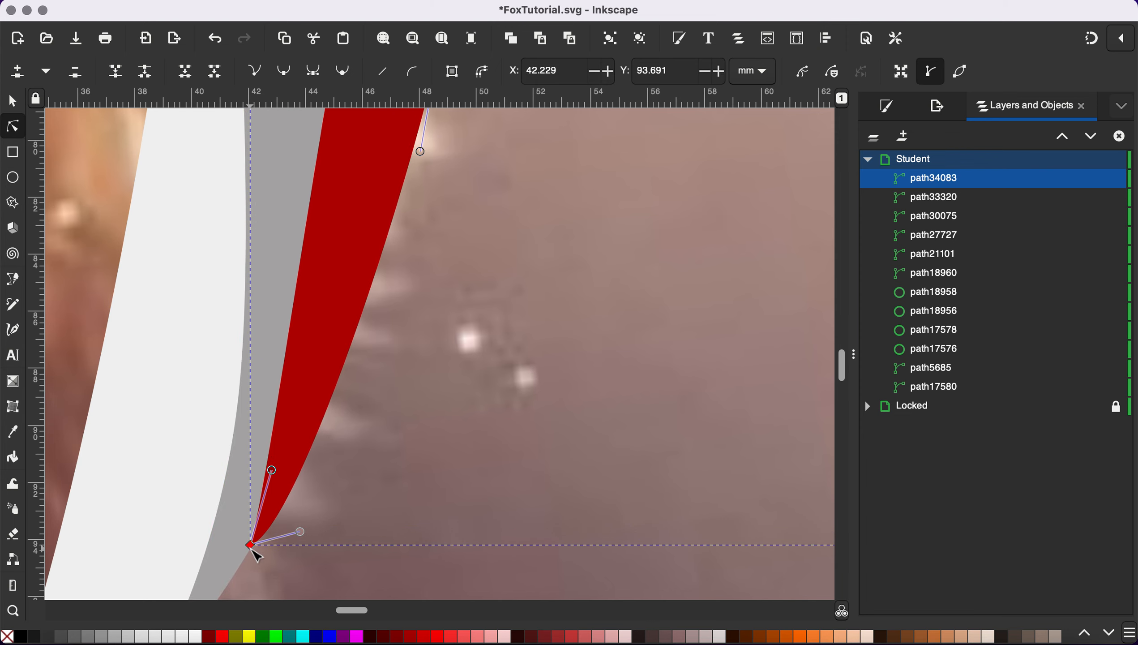
scroll(338, 386, "down", 5, "ctrl")
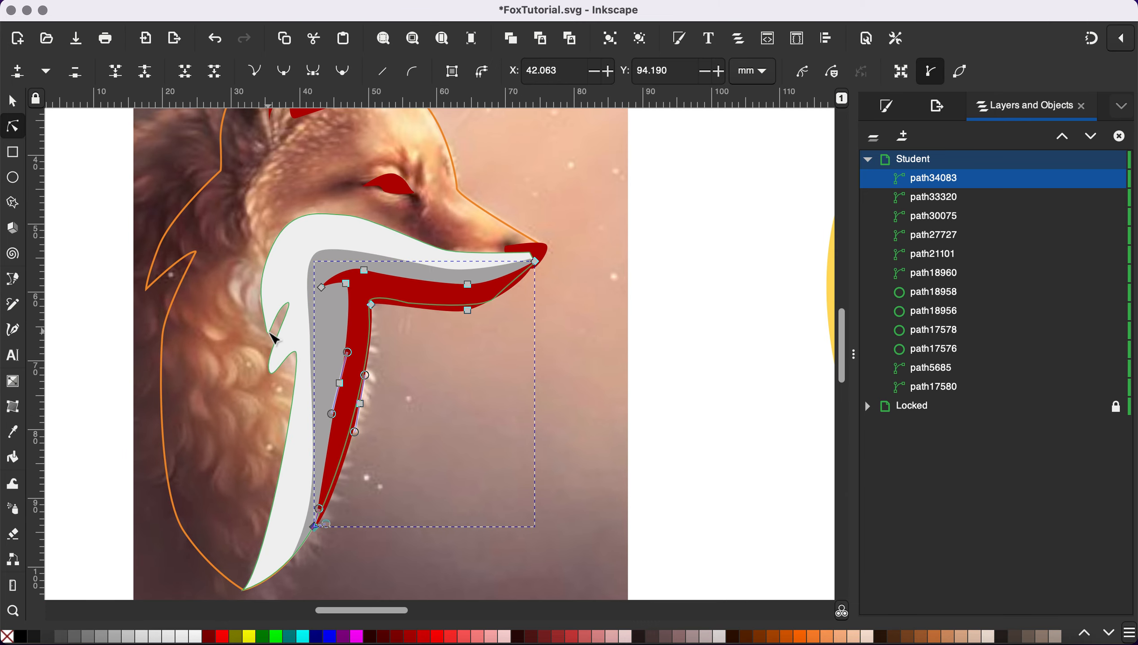
Sharpen the white shape's lower cheek fur tuft by swinging the curve handle of its tip node toward the back of the neck.
scroll(272, 332, "up", 4, "ctrl")
left_click(316, 378)
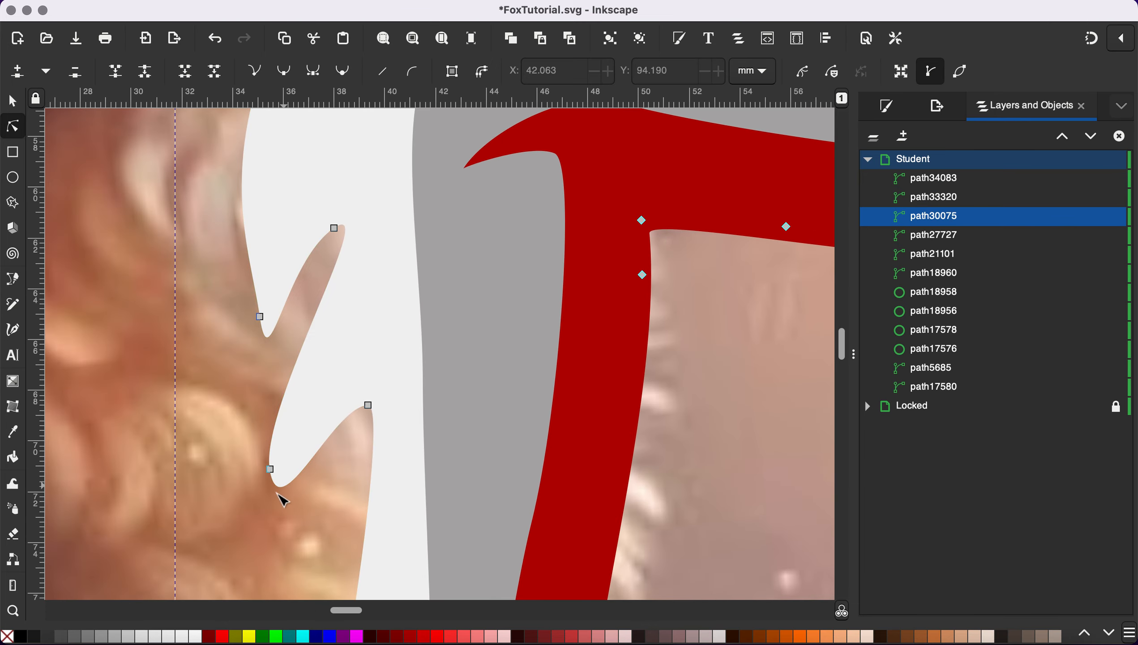
left_click(271, 470)
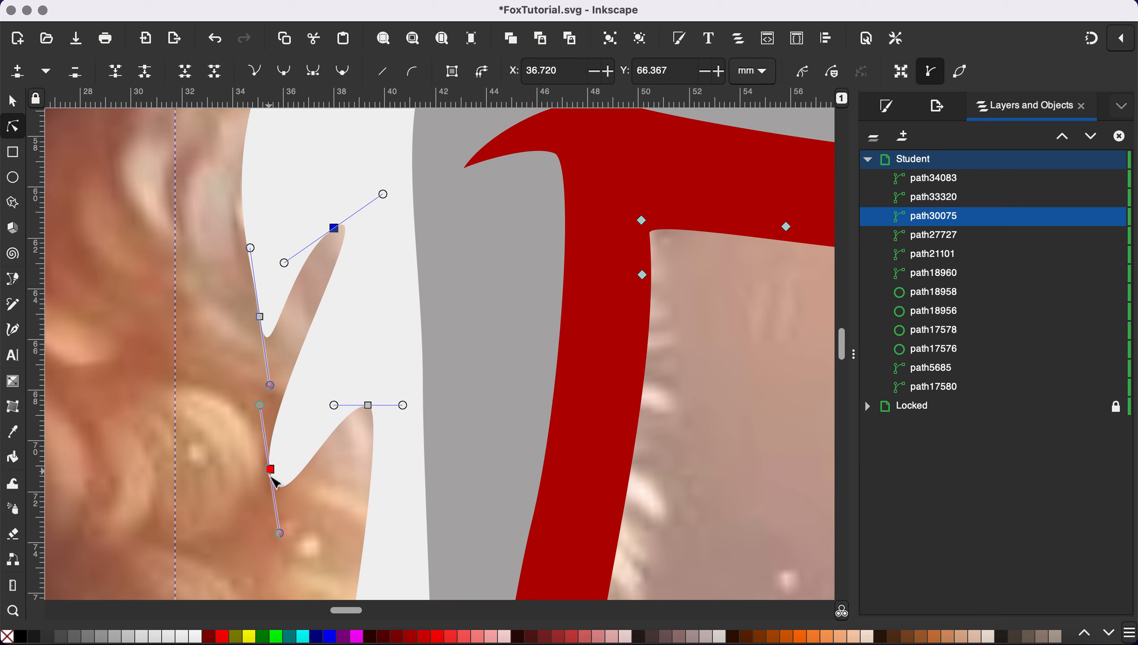
mouse_move(281, 533)
left_mouse_down()
mouse_move(313, 492)
mouse_move(255, 515)
mouse_move(264, 535)
left_mouse_up()
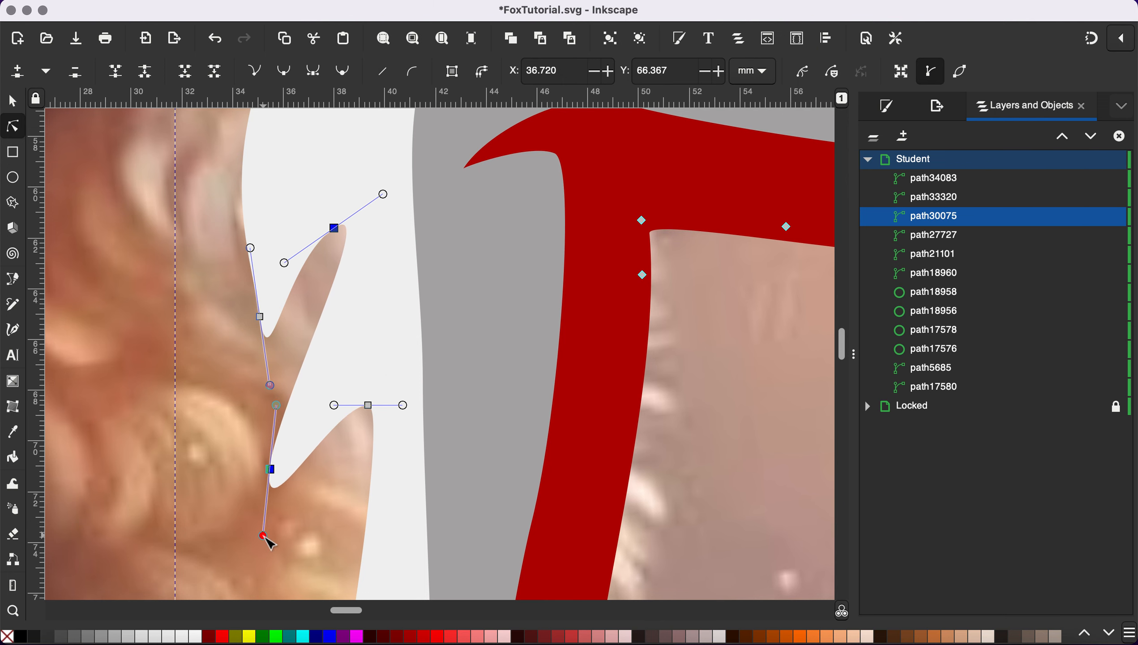
scroll(265, 368, "down", 3)
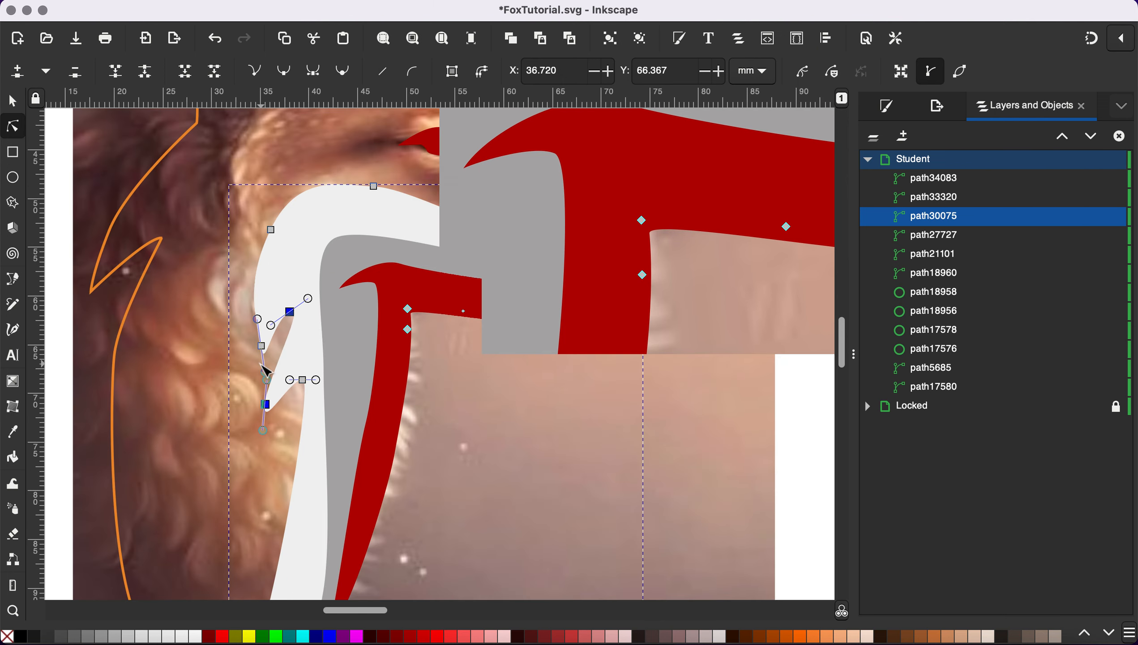
scroll(263, 365, "down", 5)
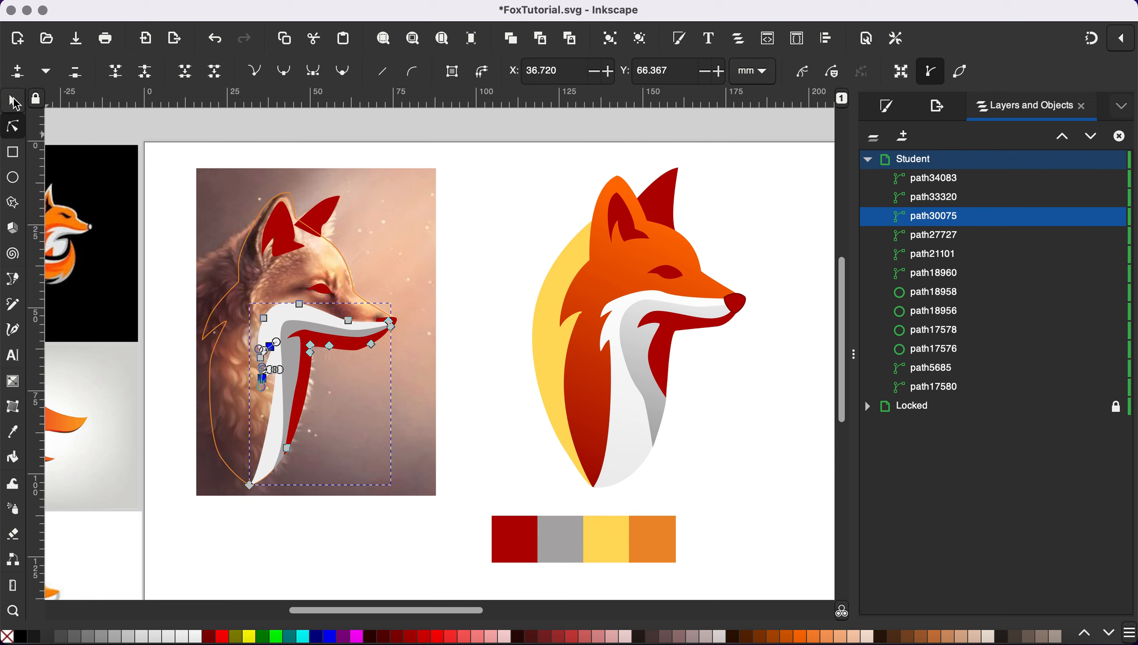
left_click(15, 102)
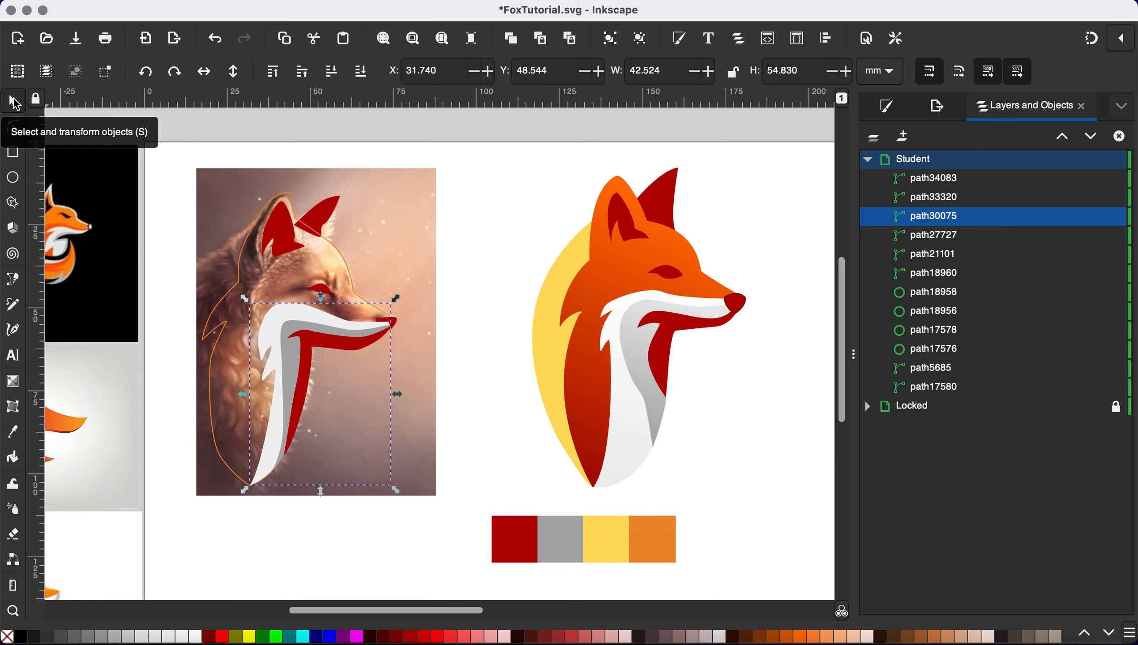
Fill the unfilled head outline with the orange sampled from the palette swatches below the finished logo.
left_click(343, 259)
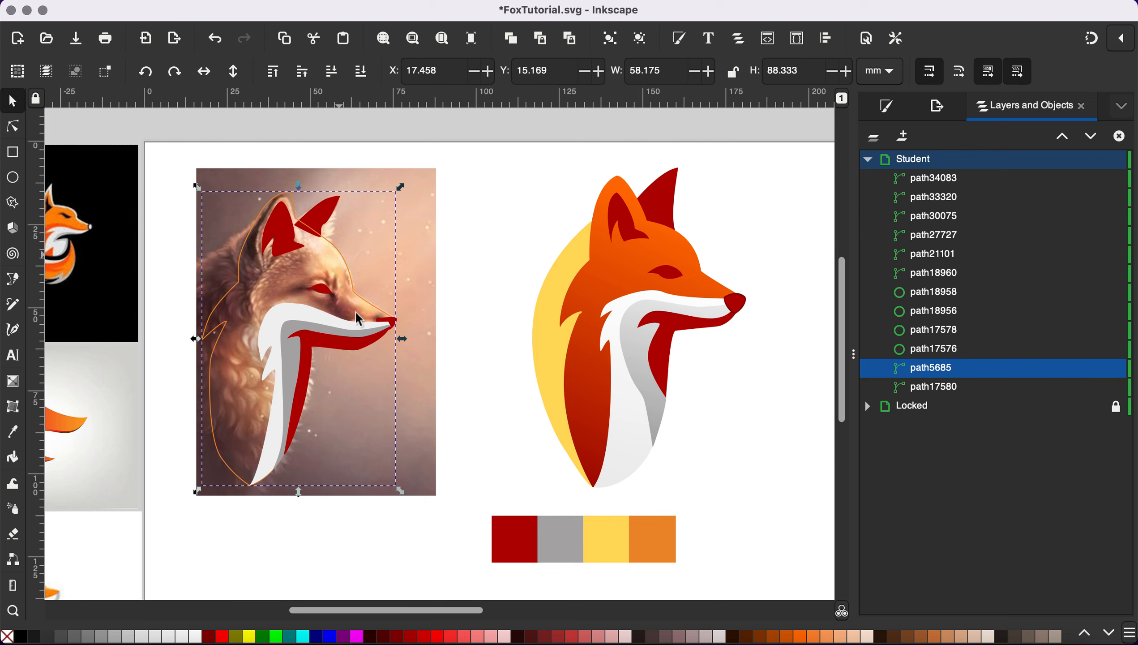
key("d")
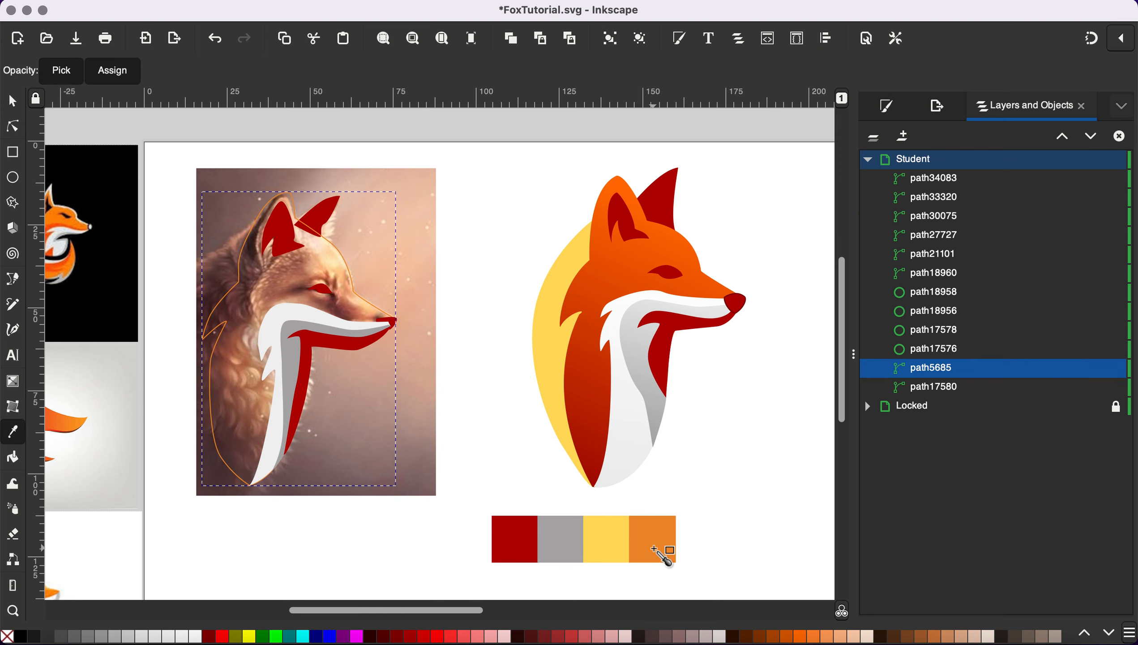
left_click(649, 547)
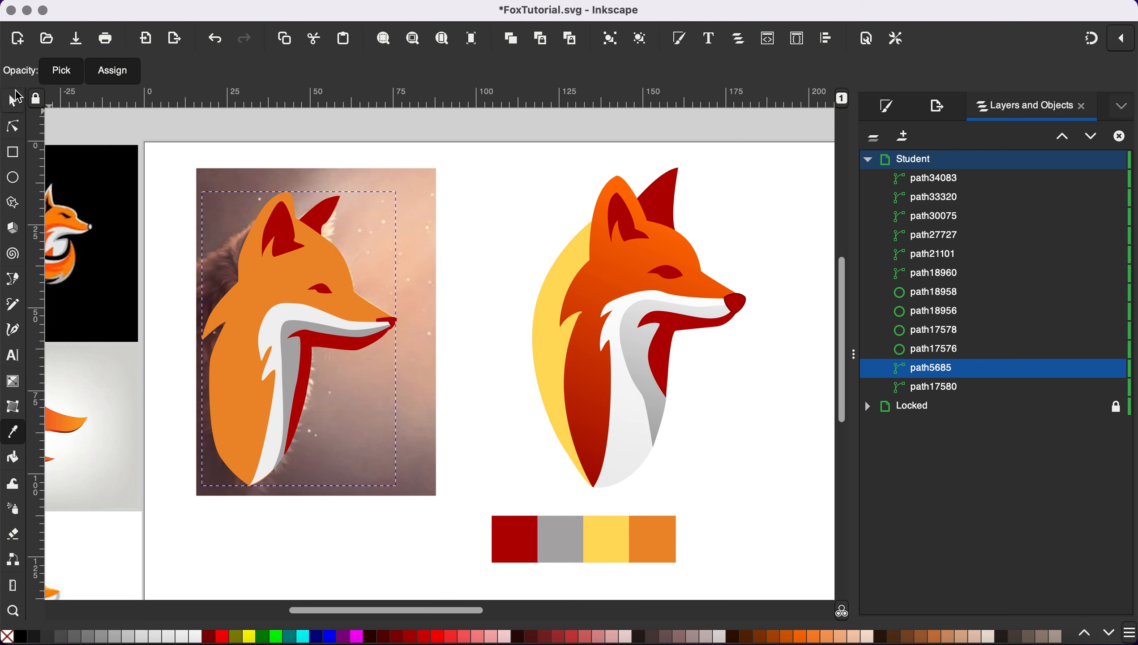
left_click(13, 107)
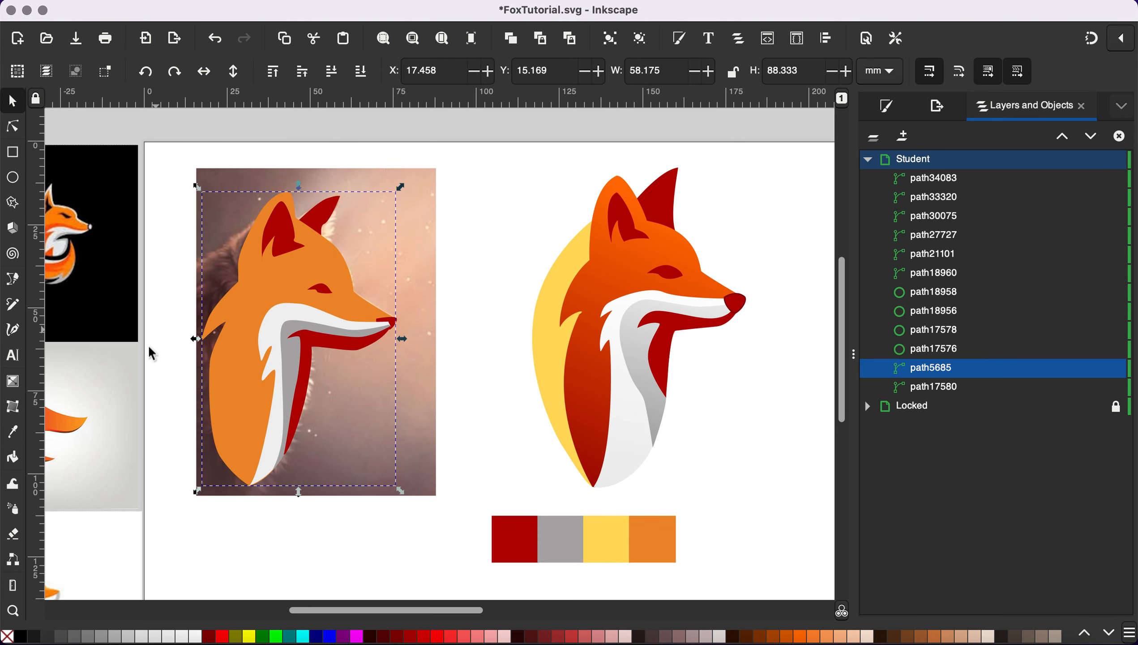
Raise the red nose shape to the top of the stacking order, above the white muzzle and grey shading.
scroll(217, 371, "up", 2)
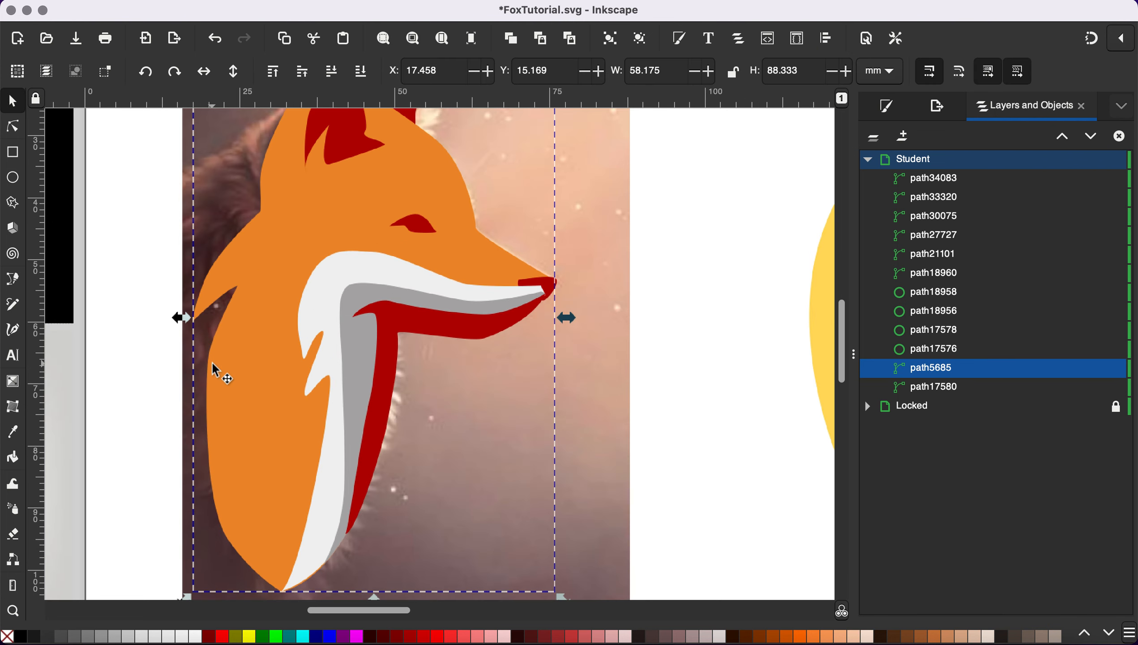
scroll(475, 325, "down", 3)
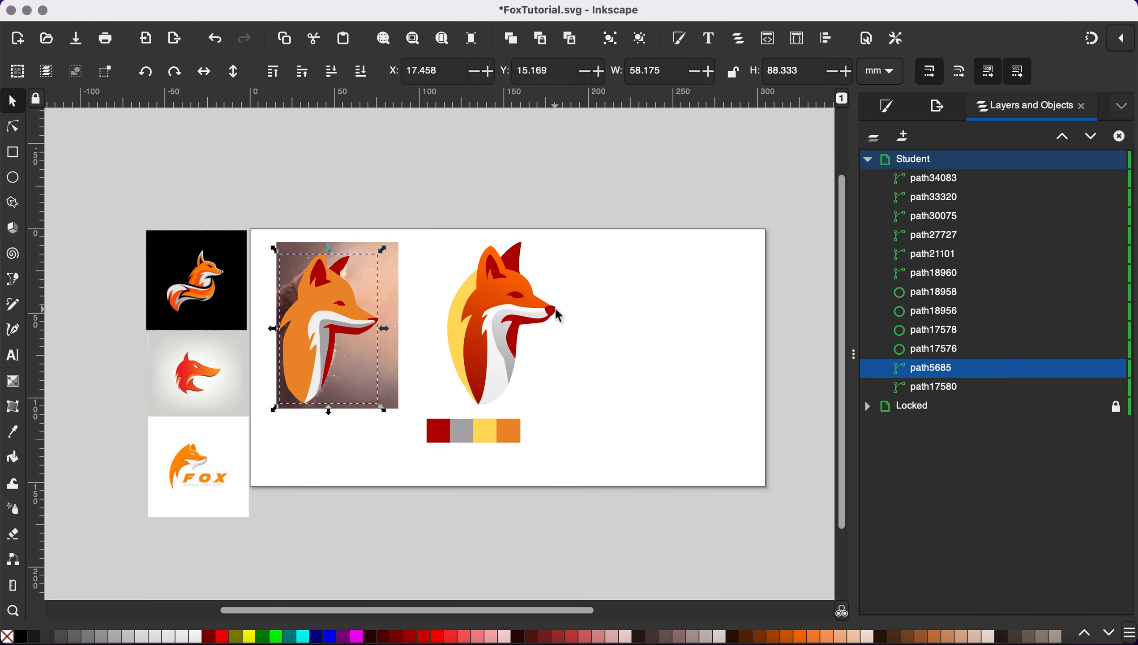
scroll(391, 287, "up", 5)
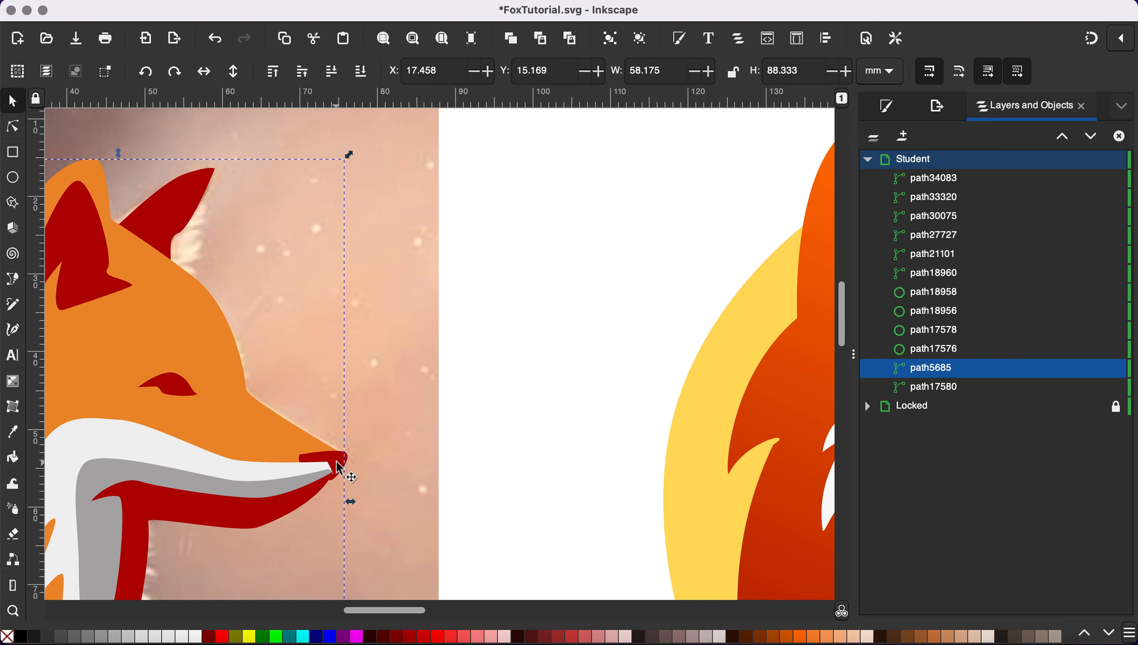
left_click(340, 469)
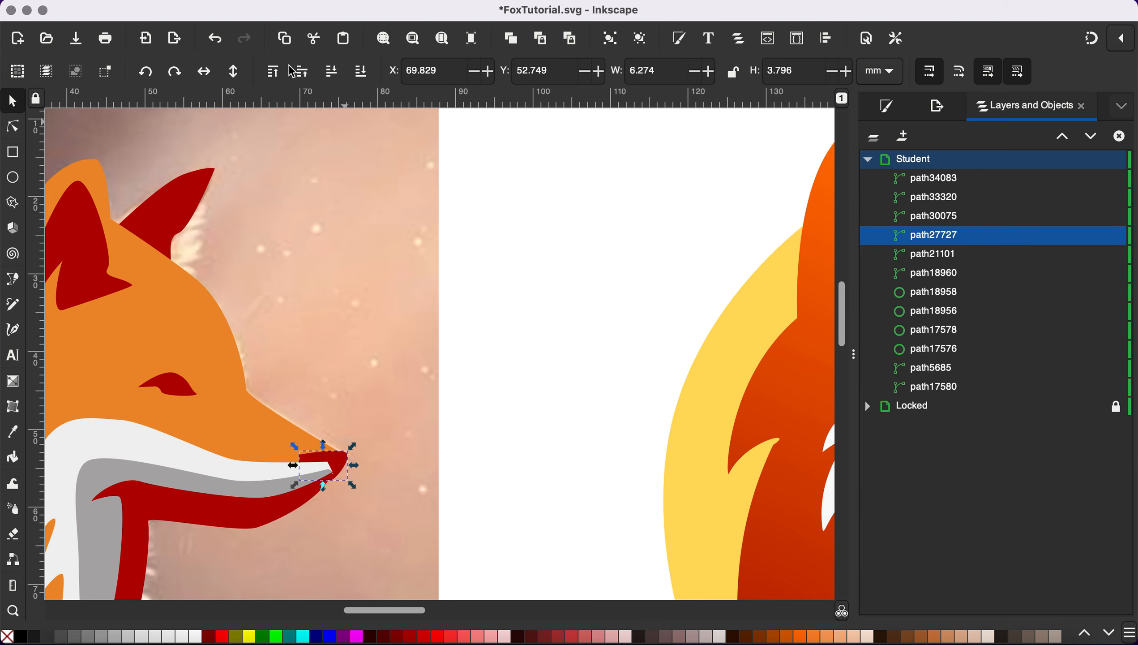
left_click(272, 71)
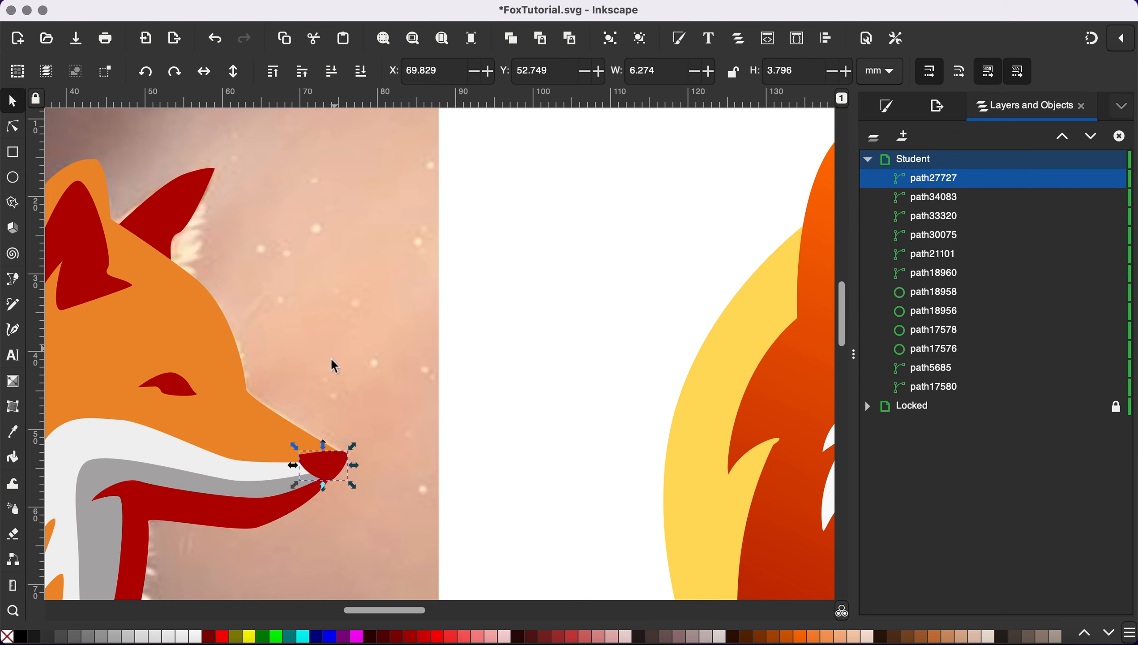
Start a Bezier path at the near ear's back edge and curve it down outside the back of the neck, beyond the photo's edge.
scroll(334, 365, "down", 5)
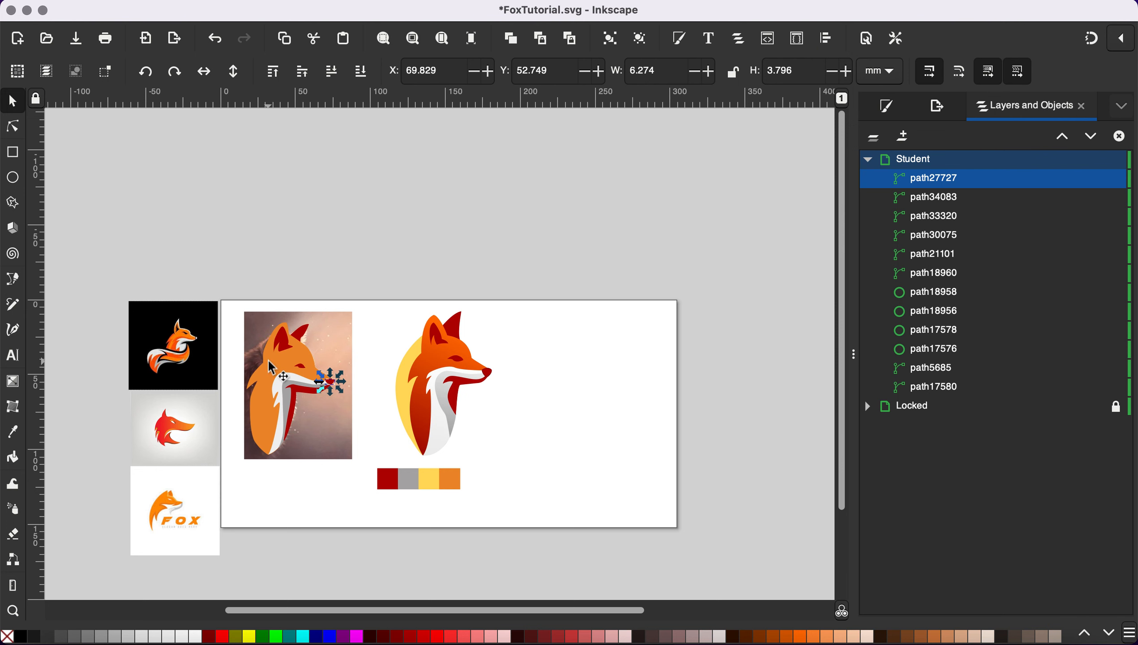
scroll(291, 384, "up", 5)
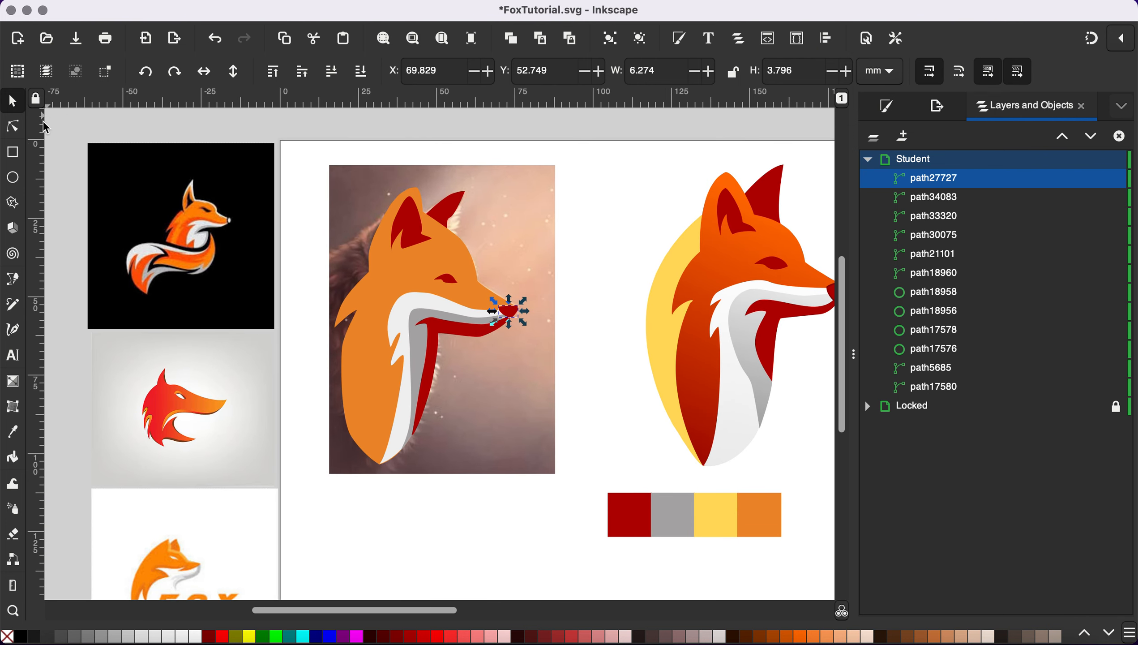
left_click(16, 280)
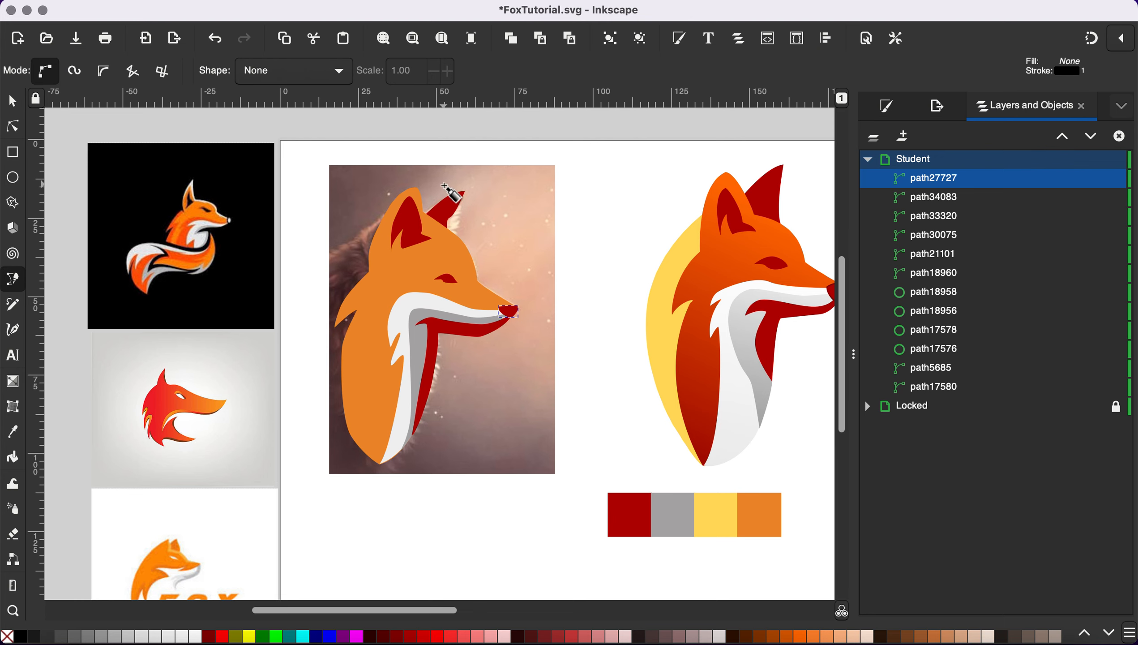
scroll(389, 224, "up", 2)
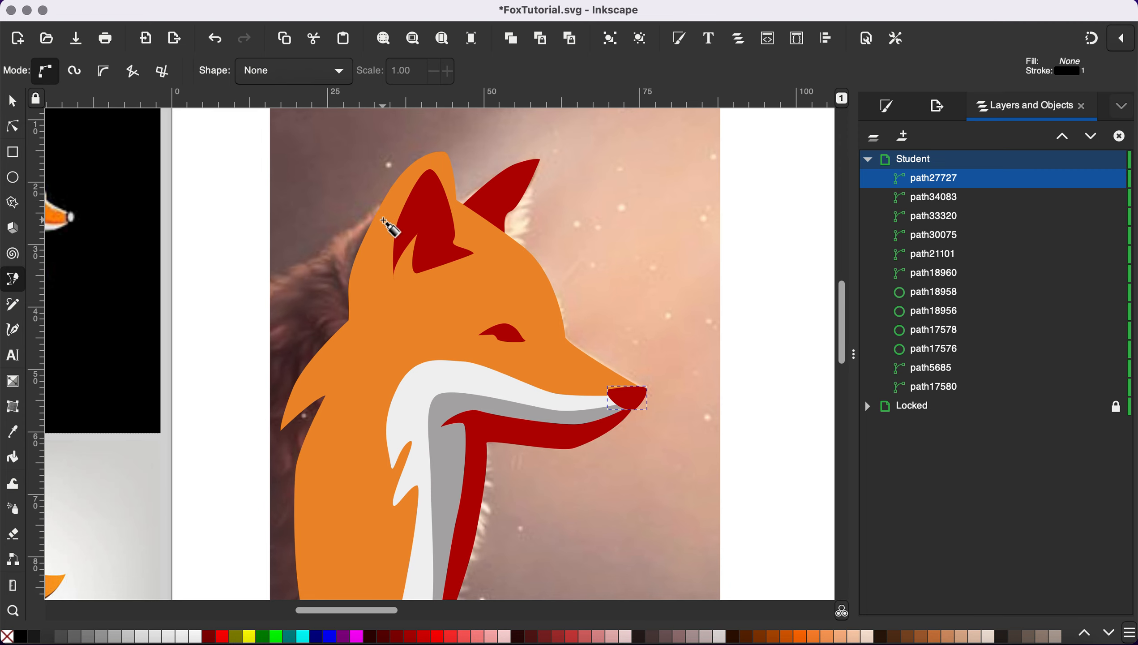
left_click(397, 205)
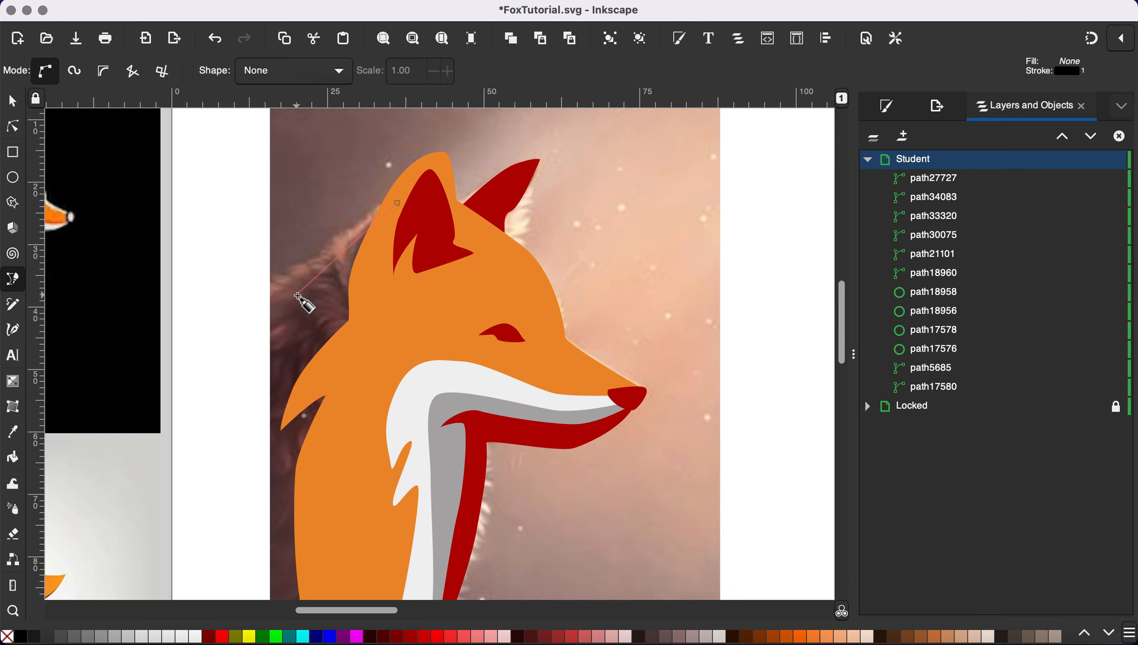
scroll(270, 351, "down", 1)
scroll(266, 348, "down", 3)
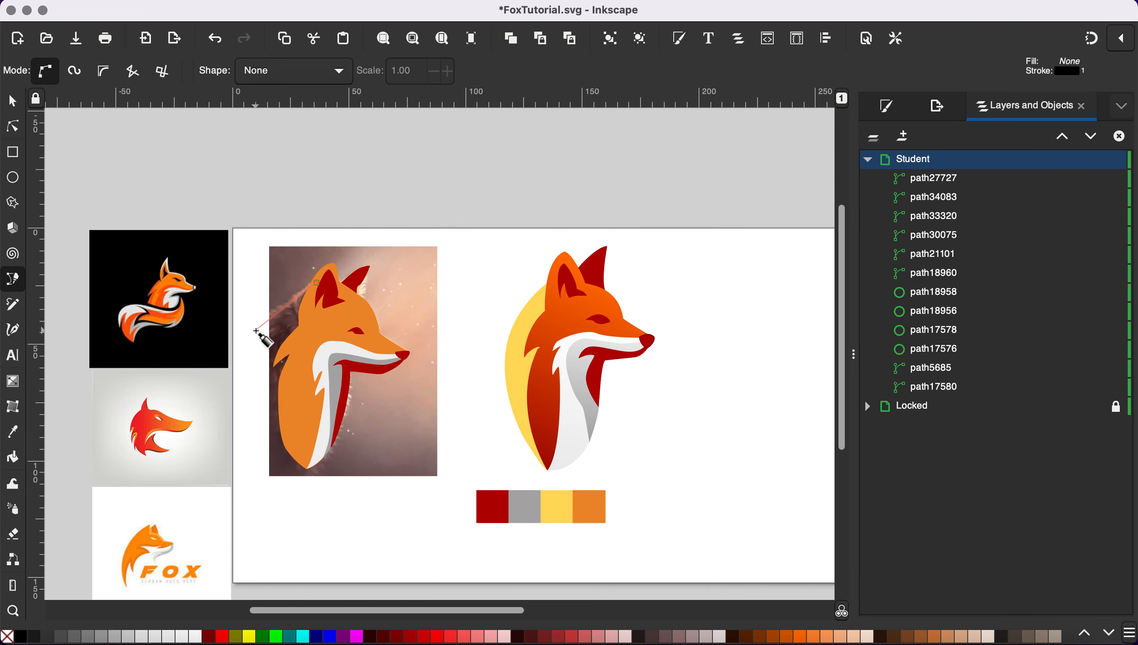
left_click_drag(260, 326, 253, 380)
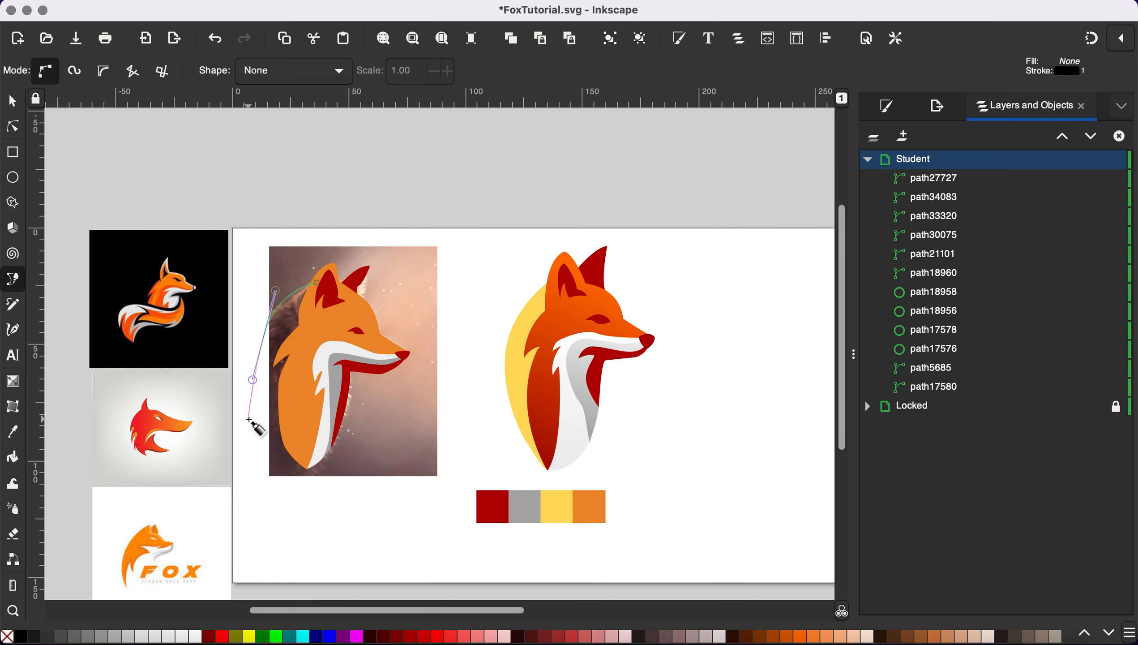
left_click_drag(250, 420, 264, 441)
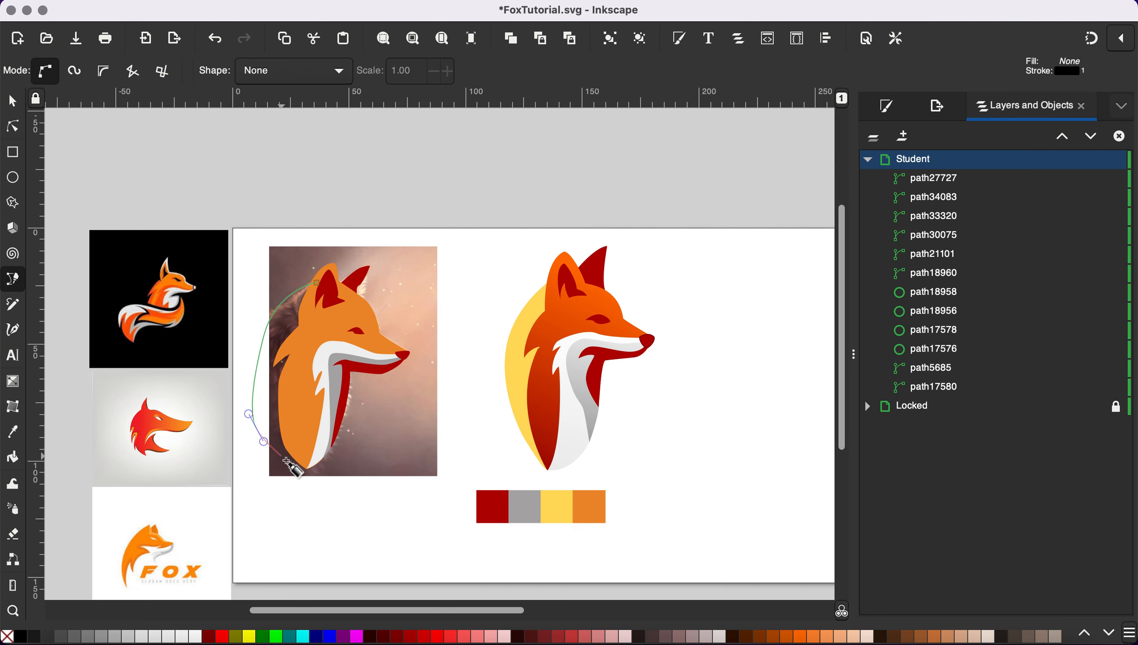
Continue the path to the neck's bottom tip and close it at the ear through the head's interior, about 34 × 81 mm overall.
scroll(307, 471, "up", 2)
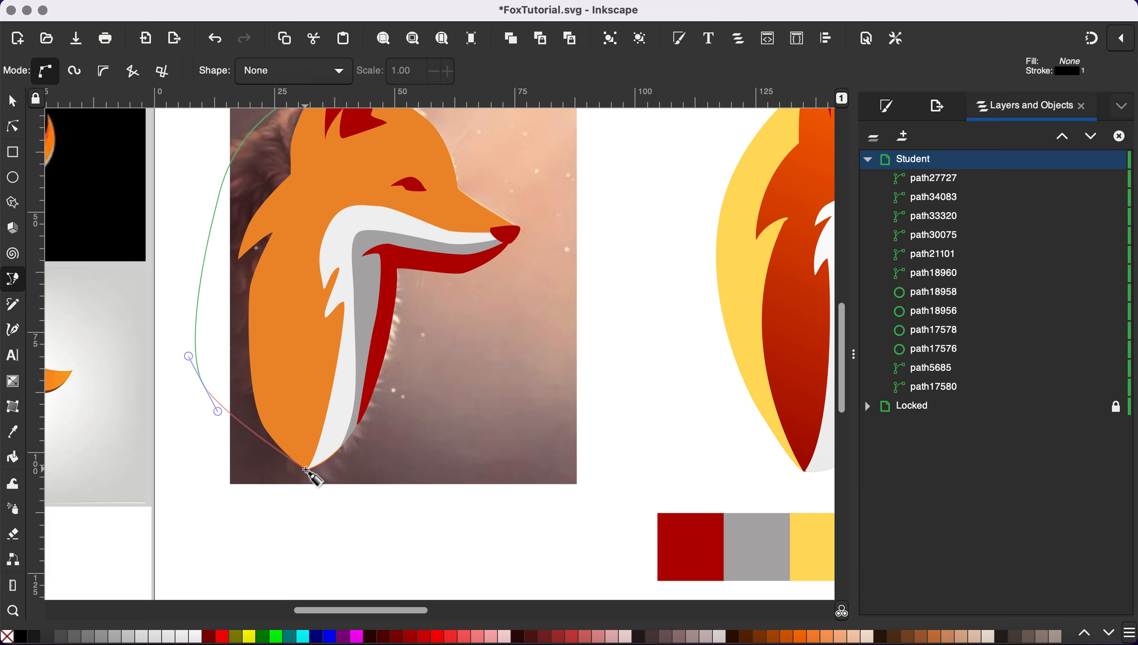
left_click_drag(306, 470, 324, 455)
scroll(363, 169, "up", 3)
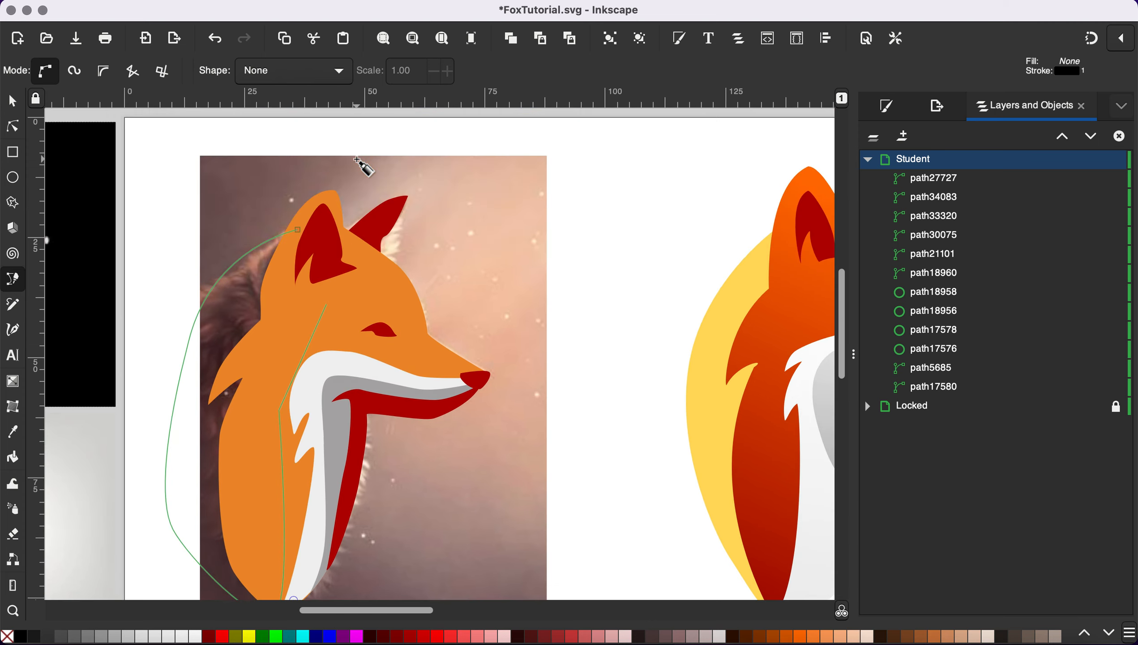
left_click(289, 224)
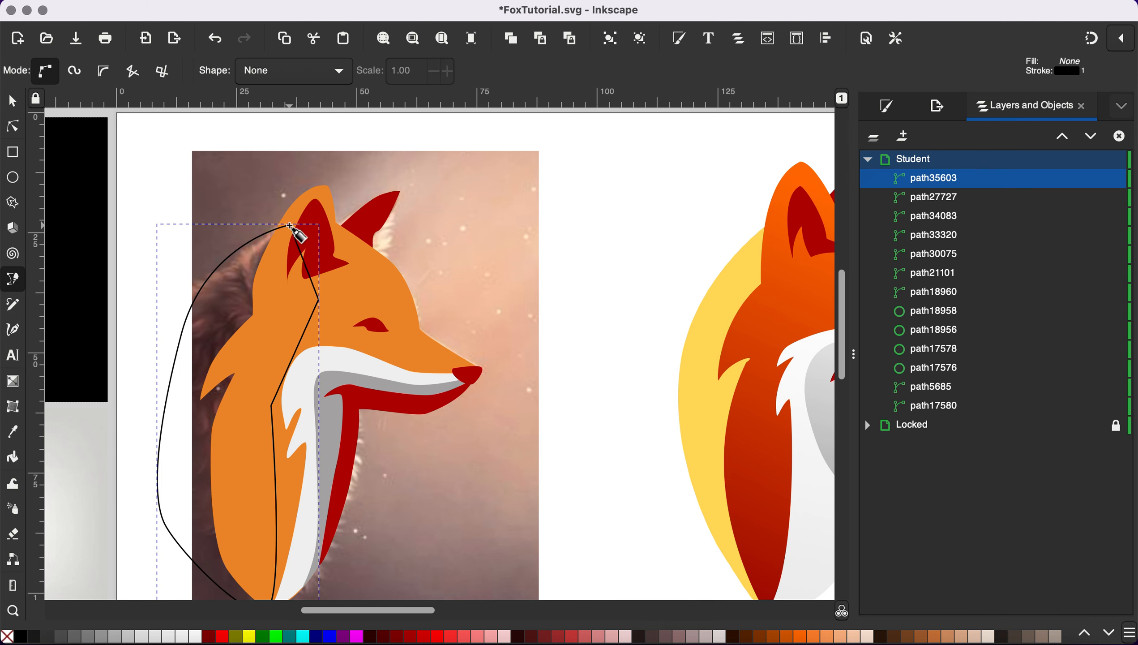
Fill the new back-of-neck shape with the yellow sampled from the finished logo and remove its black stroke.
key("d")
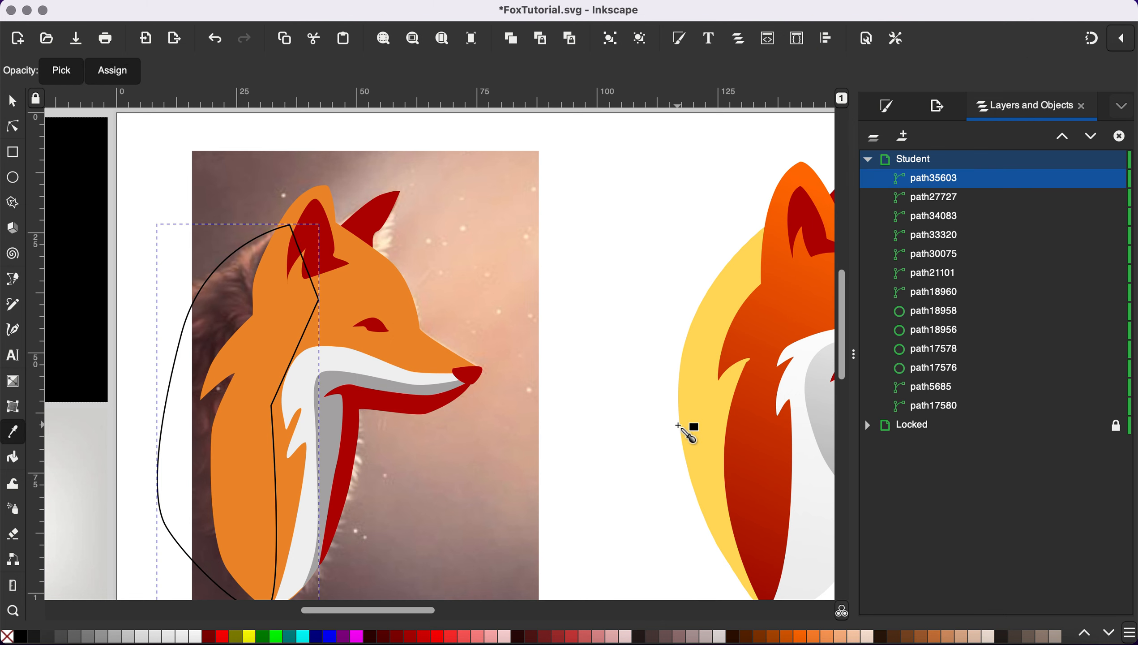
left_click(709, 423)
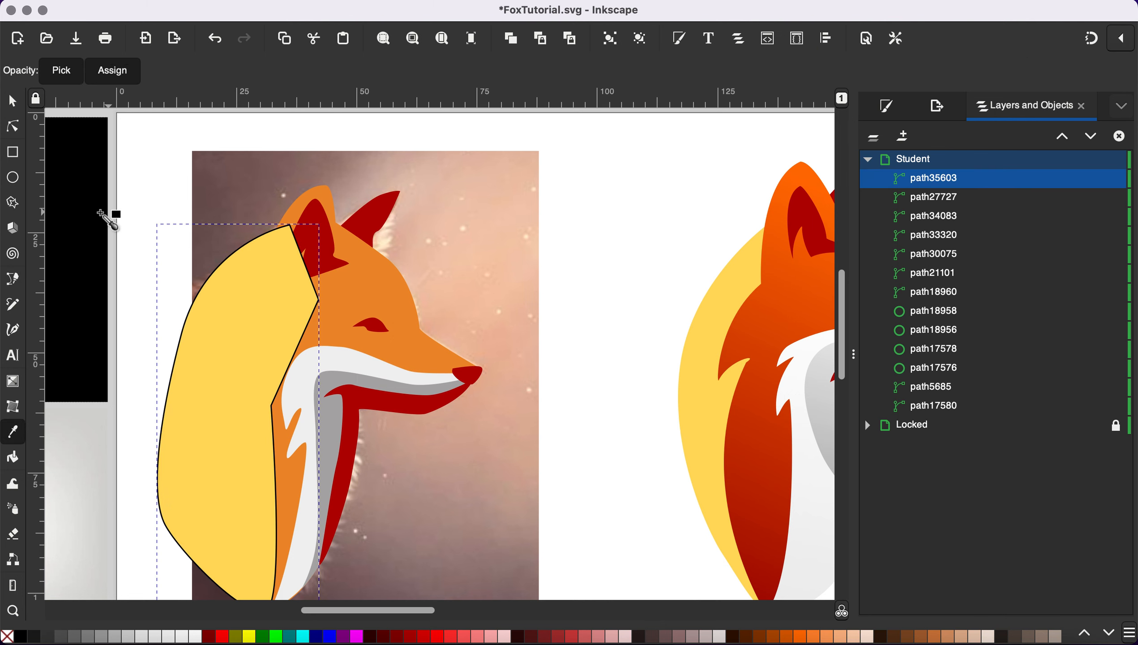
left_click(13, 103)
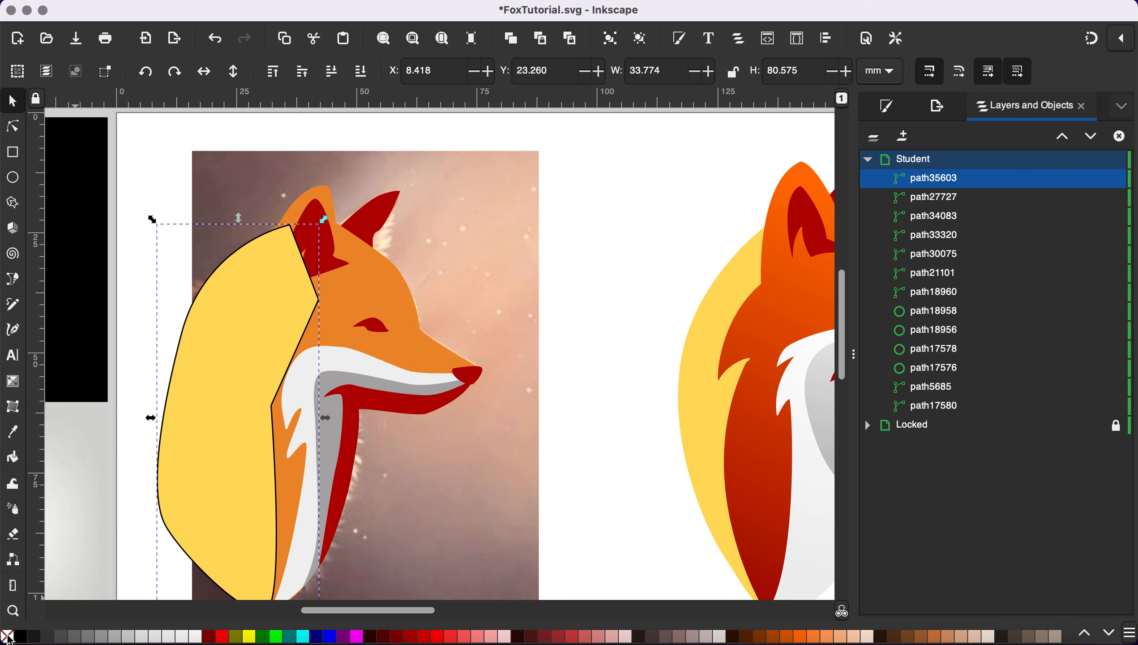
left_click(7, 636, "shift")
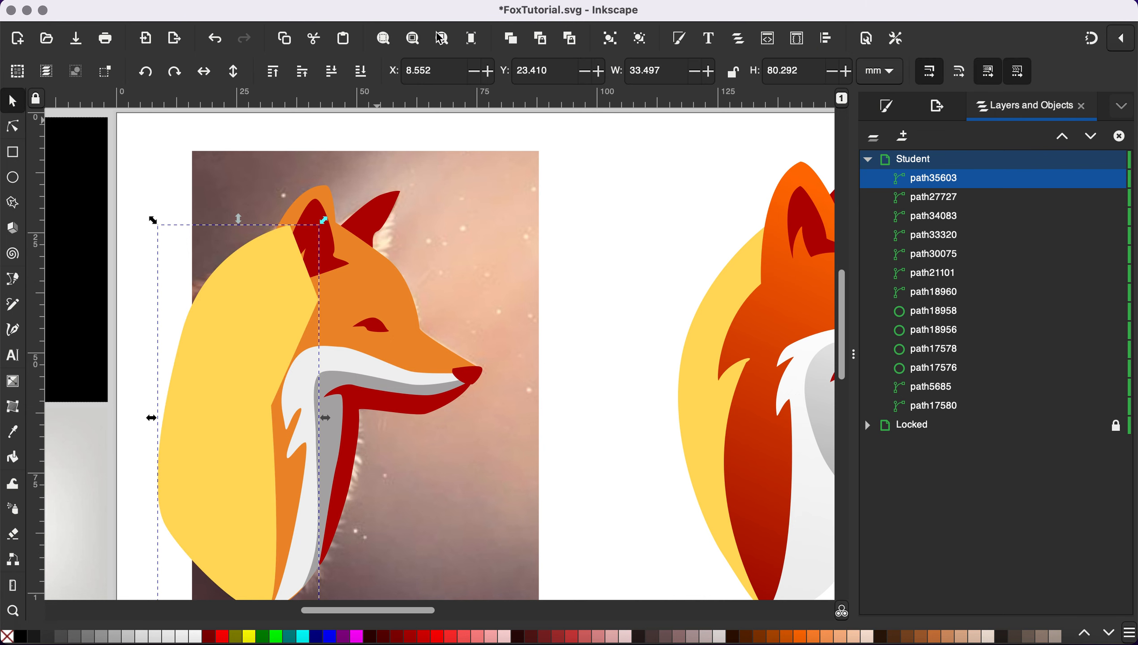
Lower the yellow shape through the stacking order until it sits directly behind the orange head.
left_click(334, 74)
left_click(332, 76)
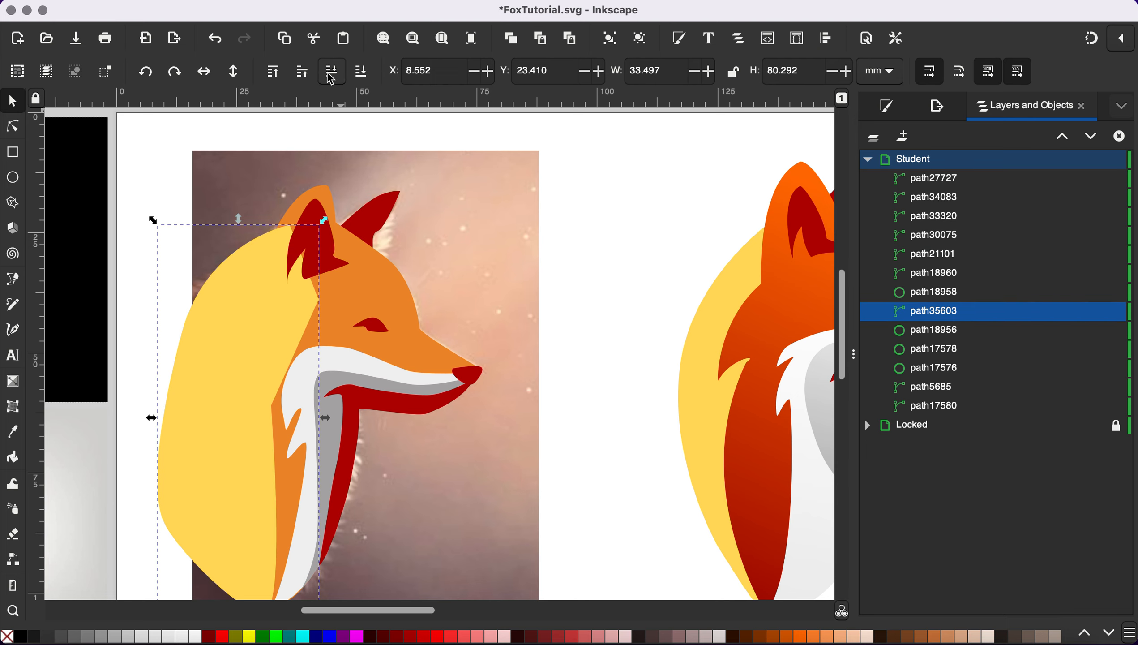
left_click(332, 77)
left_click(331, 76)
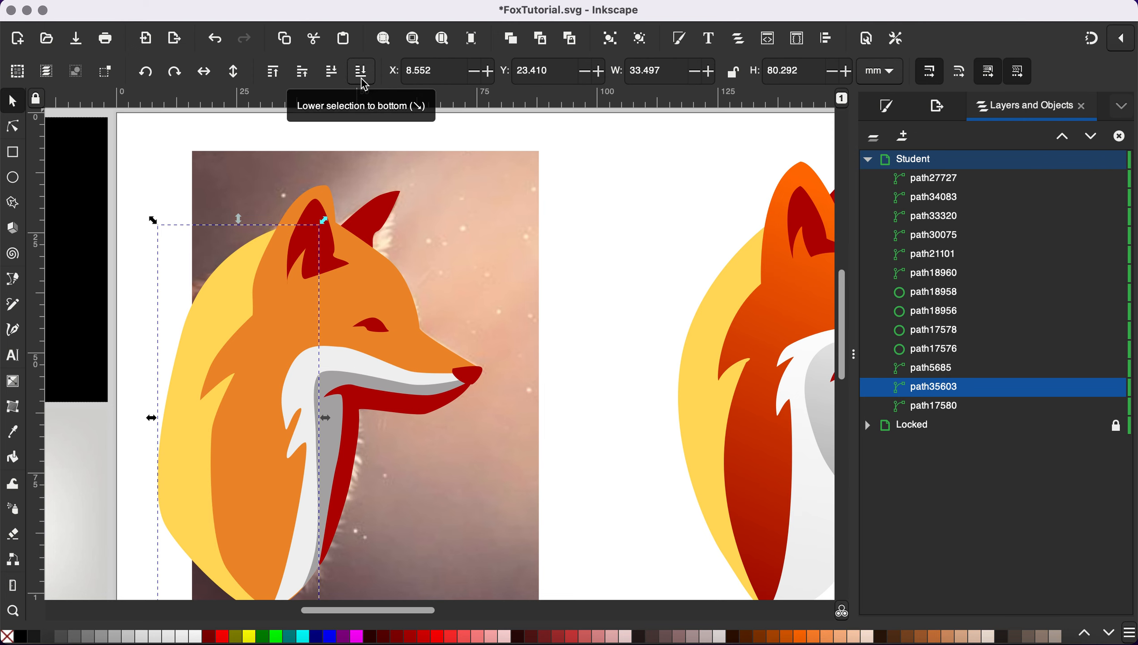
Turn the curve handle of the yellow shape's lower back node more upright to smooth its outer edge.
scroll(307, 381, "down", 2)
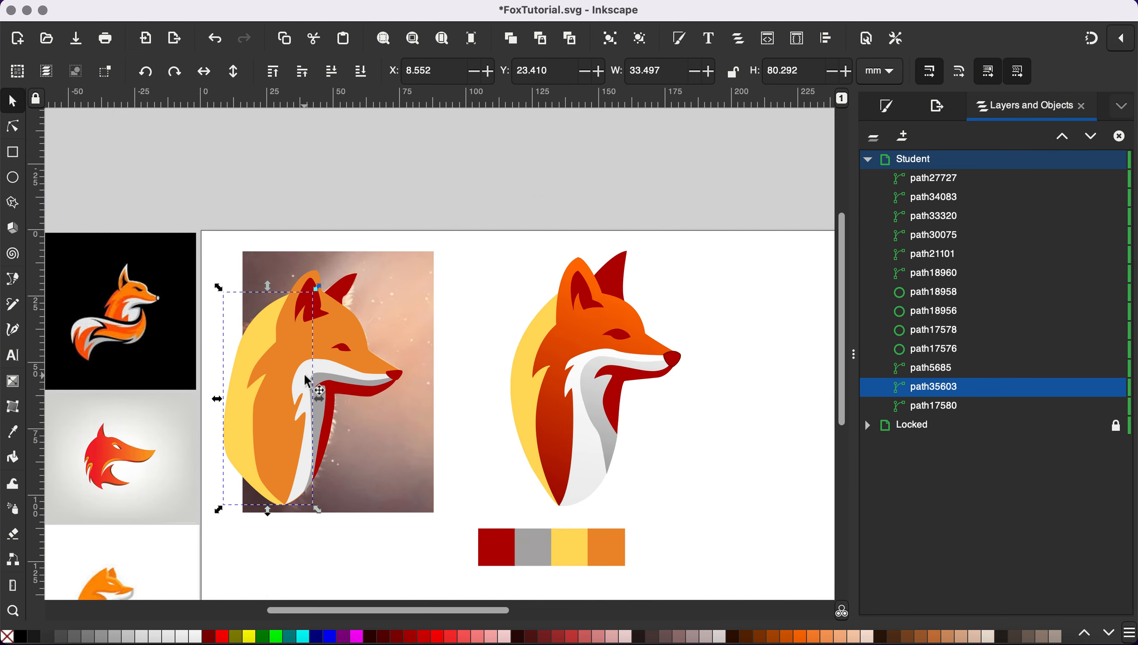
scroll(307, 381, "up", 3)
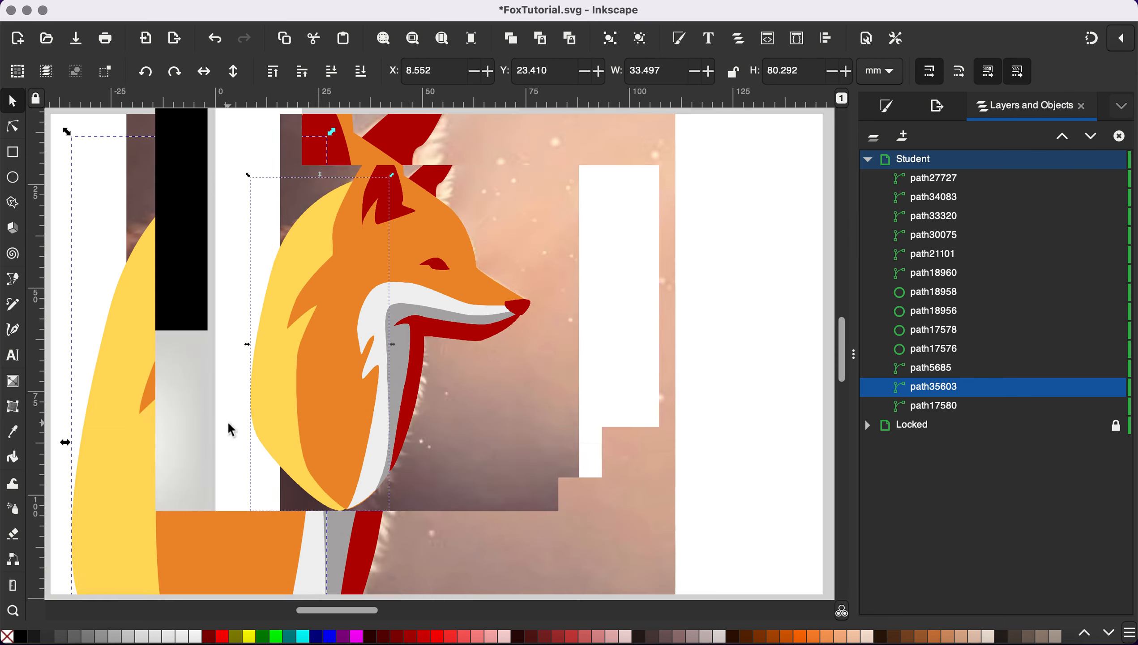
scroll(231, 429, "down", 1)
left_click(14, 125)
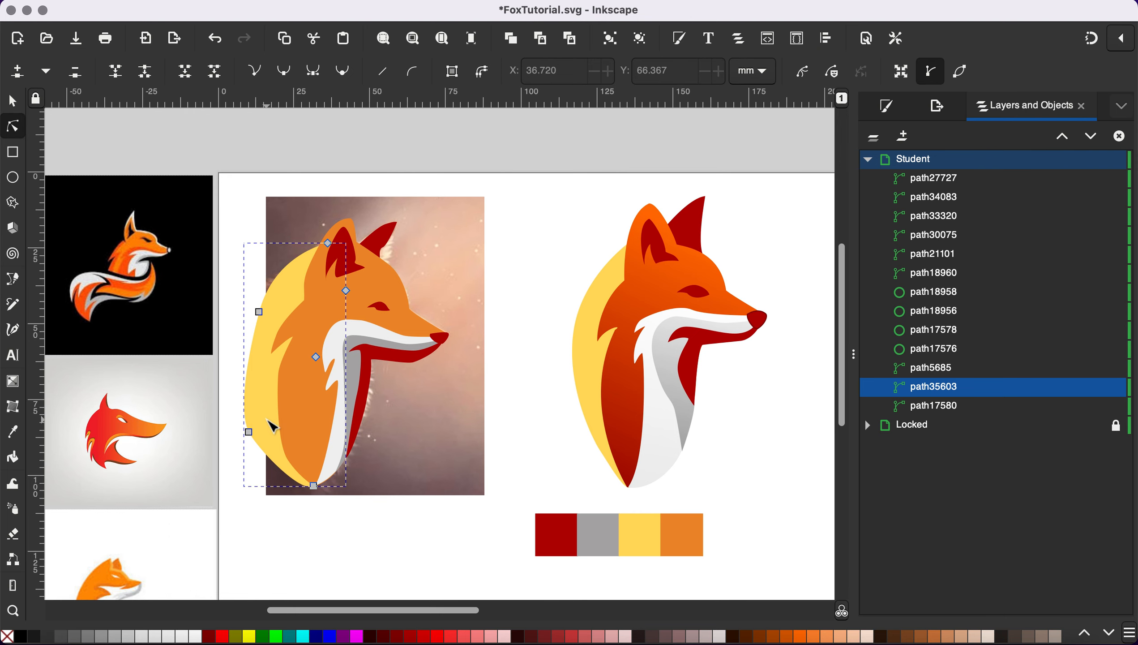
scroll(273, 426, "up", 2)
left_click(235, 443)
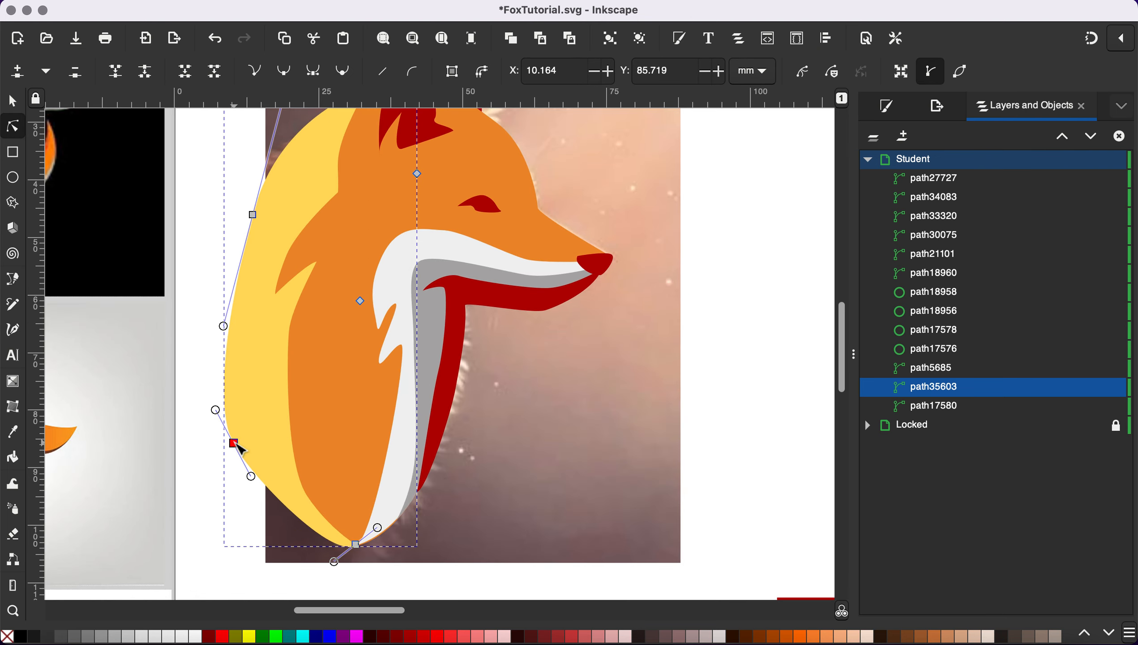
left_click_drag(215, 411, 231, 404)
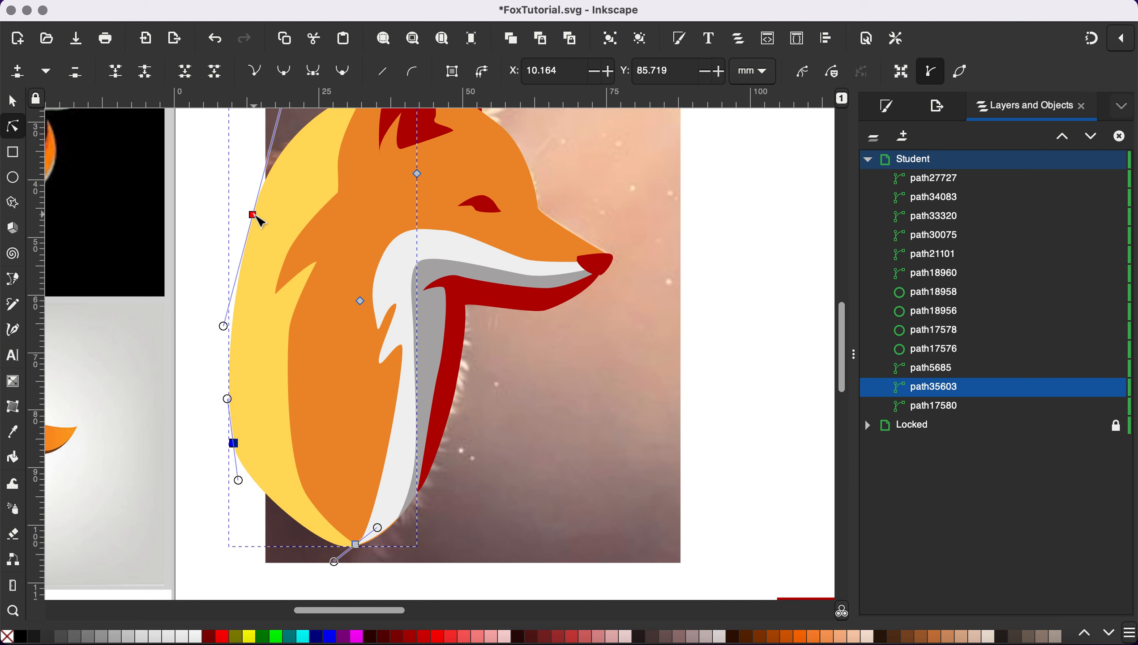
Move the yellow shape's upper back node to about X 12.5, Y 45.8 mm and its lower back node to about X 11.5, Y 85.0 mm.
left_click_drag(255, 217, 250, 215)
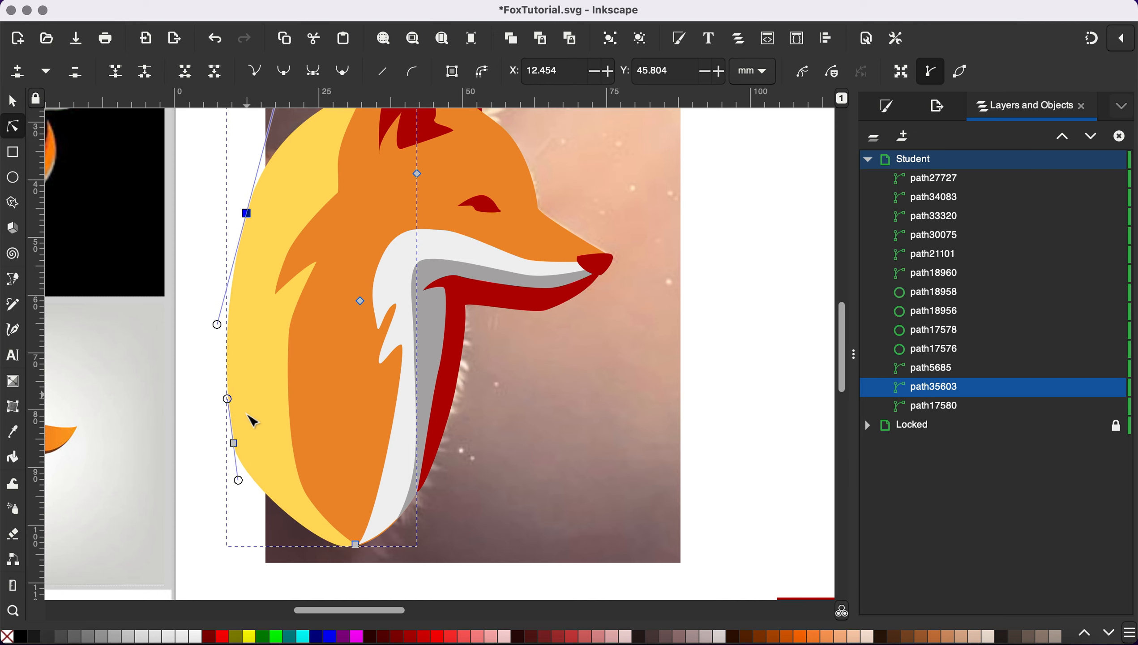
left_click_drag(243, 443, 249, 446)
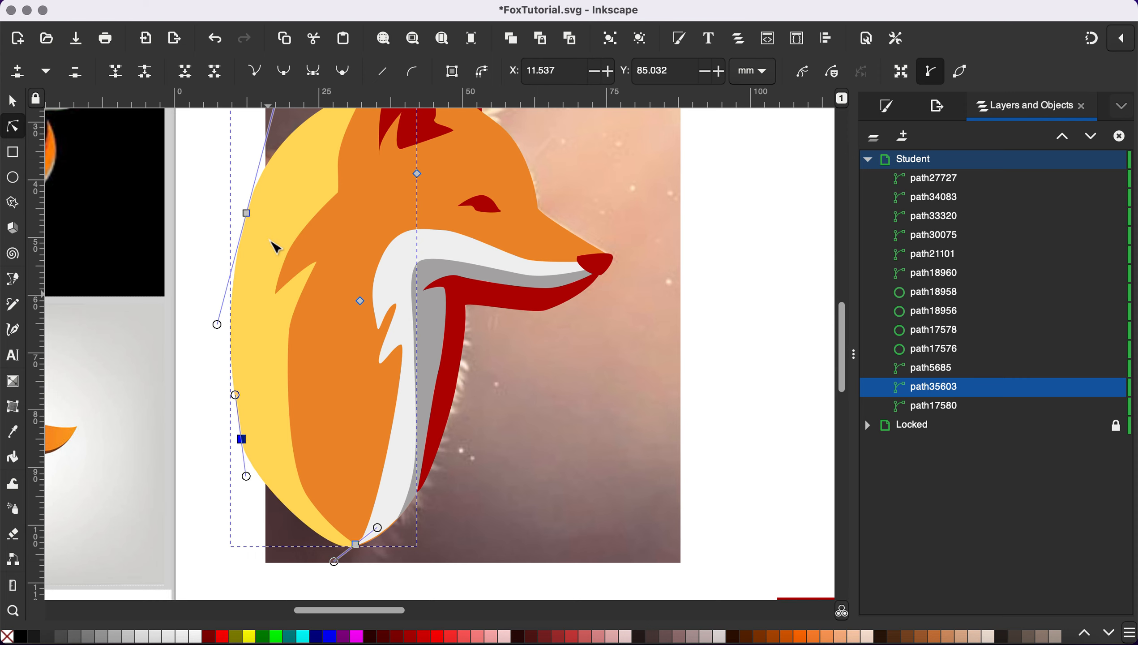
scroll(274, 244, "up", 1)
scroll(273, 285, "up", 3)
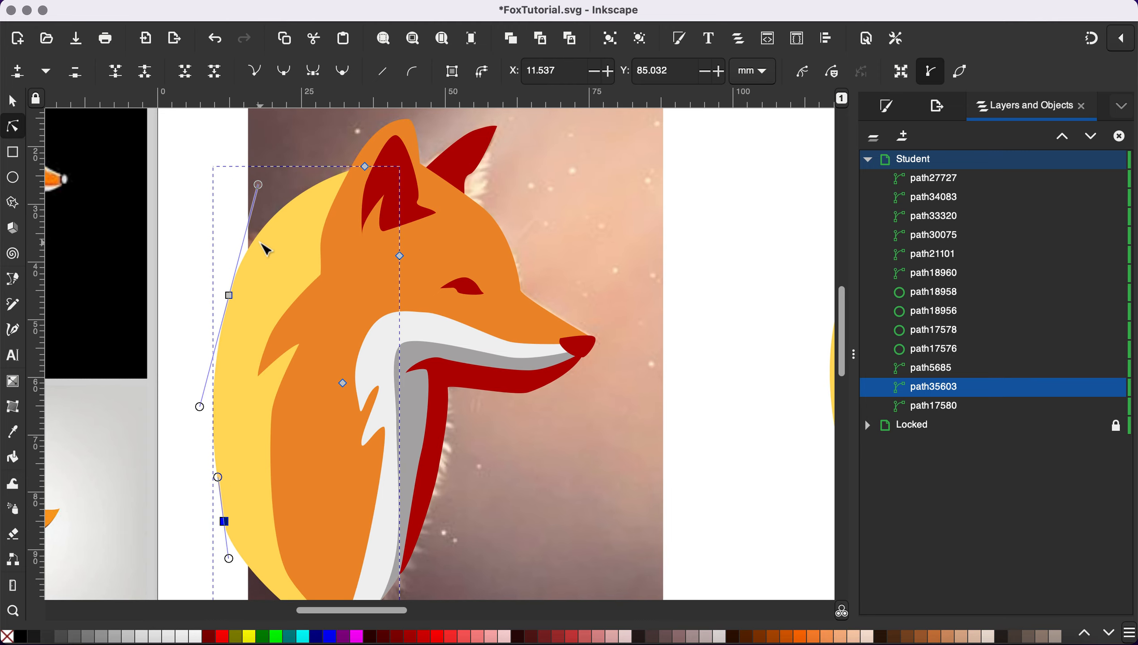
left_click(15, 100)
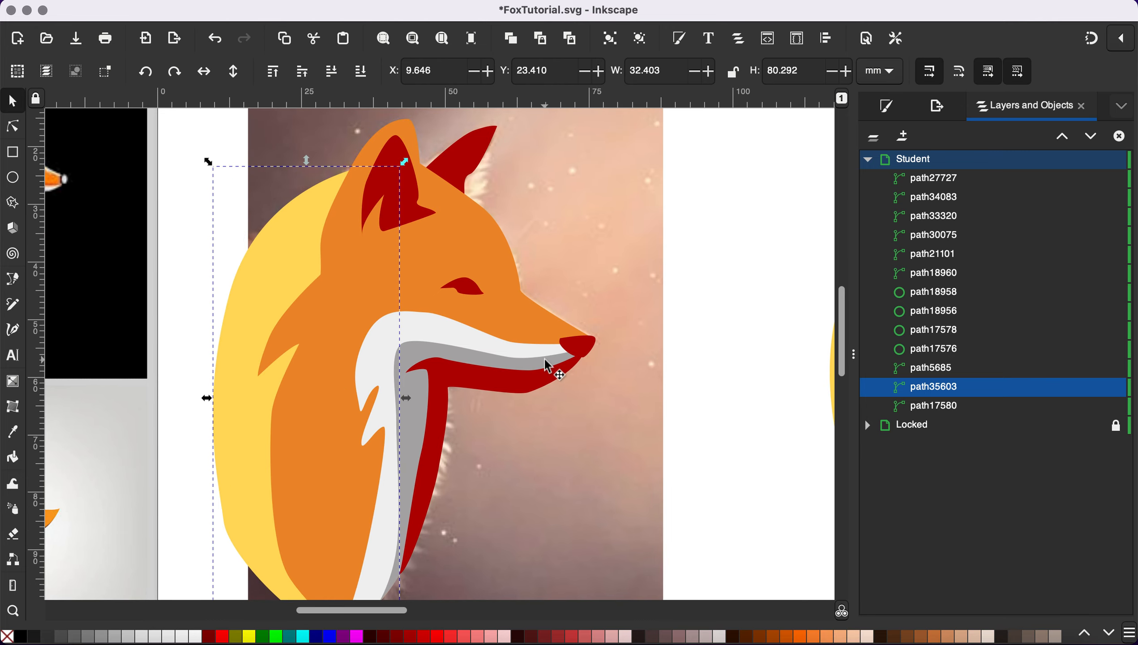
Apply a linear gradient to the orange head, running diagonally from above the forehead to below the neck's lower tip.
scroll(559, 371, "down", 2, "ctrl")
scroll(560, 441, "down", 2)
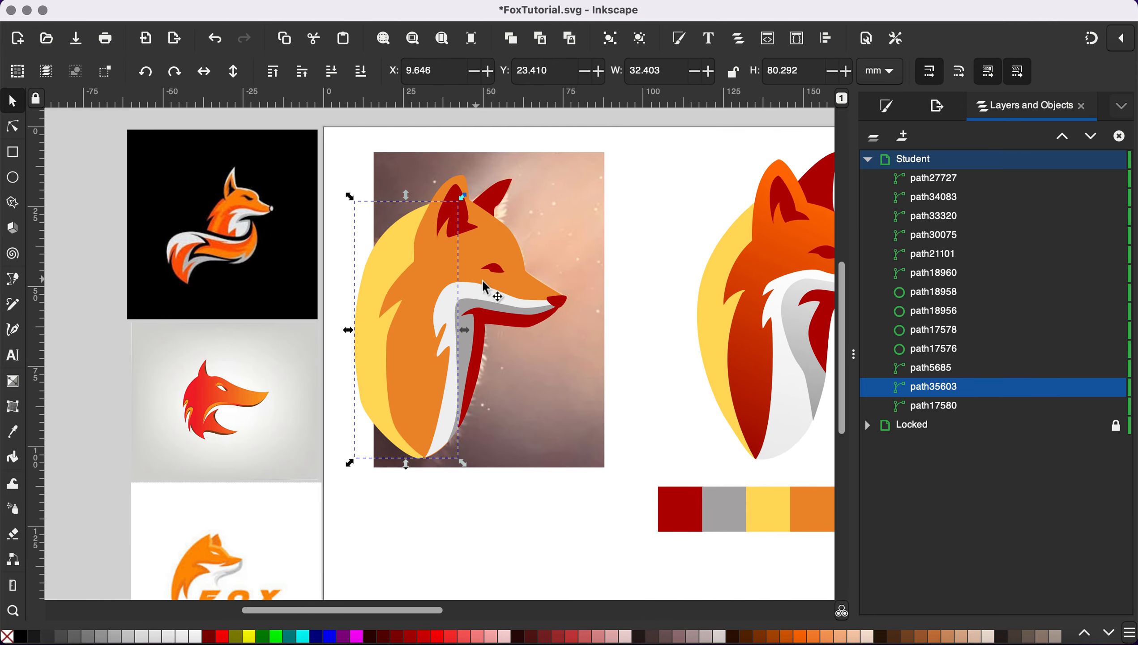
scroll(526, 273, "right", 5)
scroll(523, 273, "right", 1)
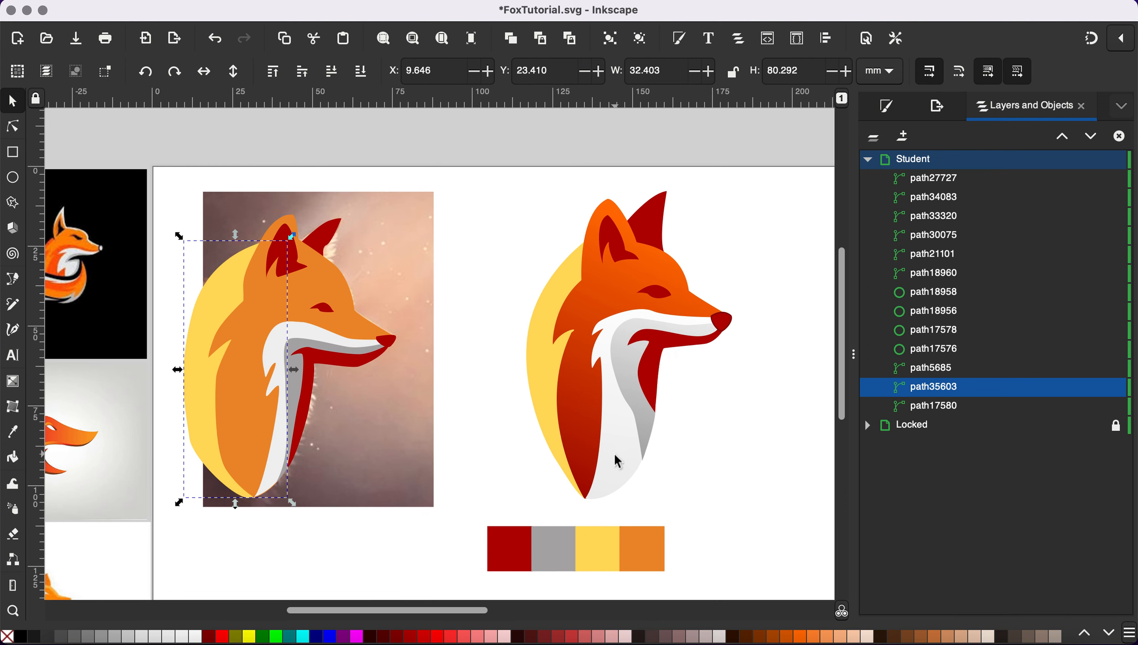
left_click(322, 287)
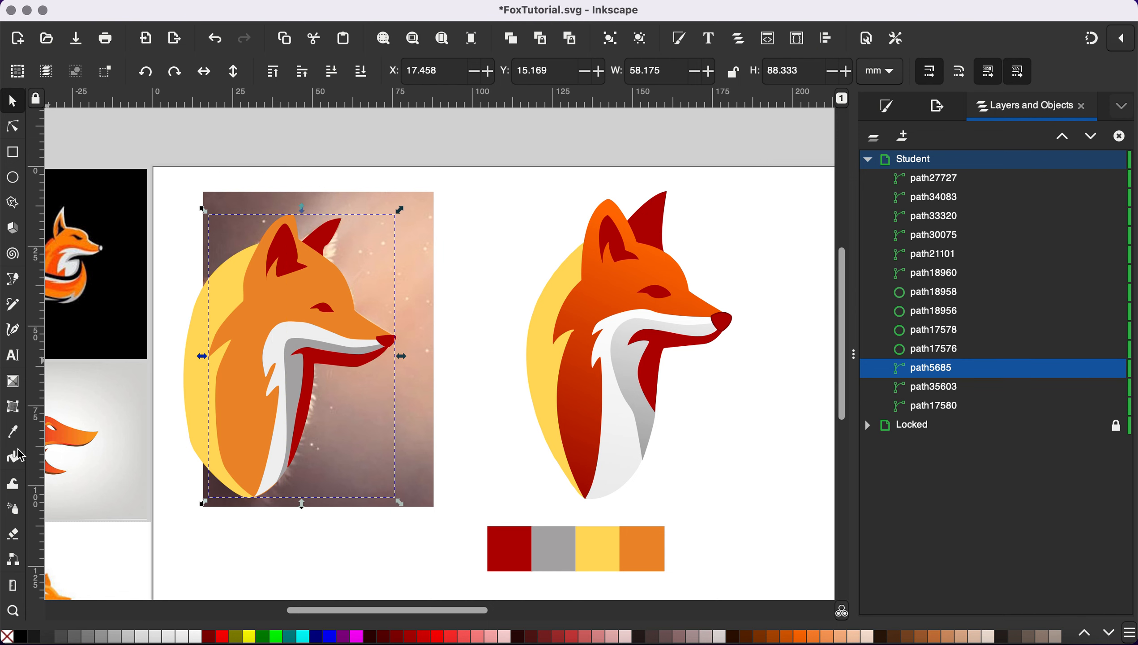
left_click(16, 386)
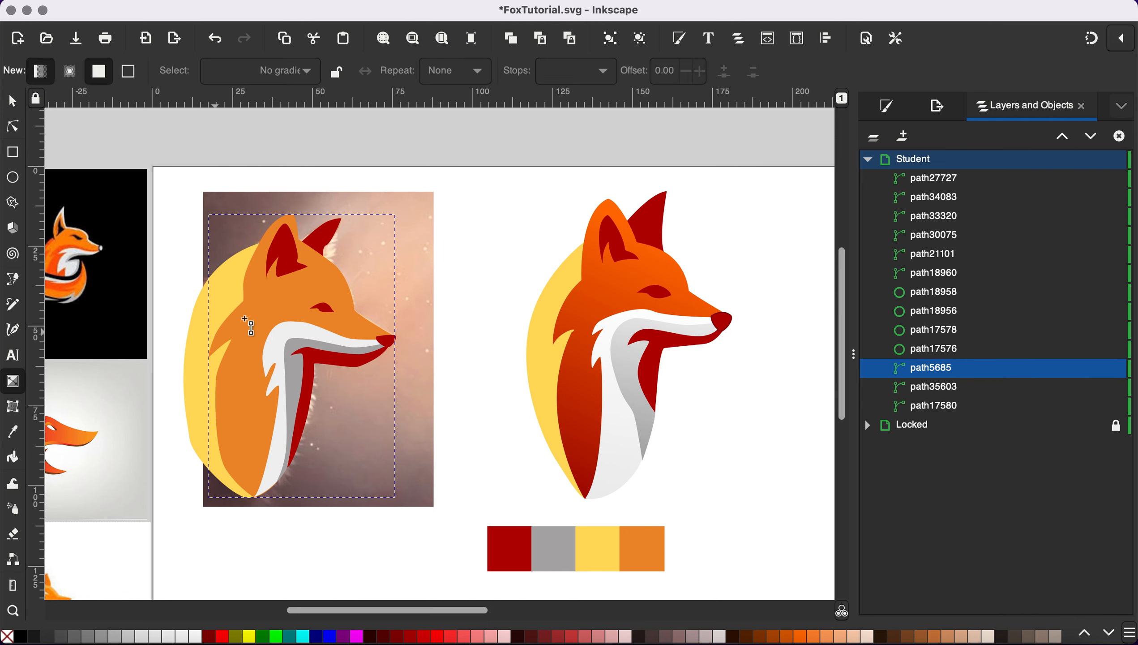
left_click_drag(368, 255, 218, 525)
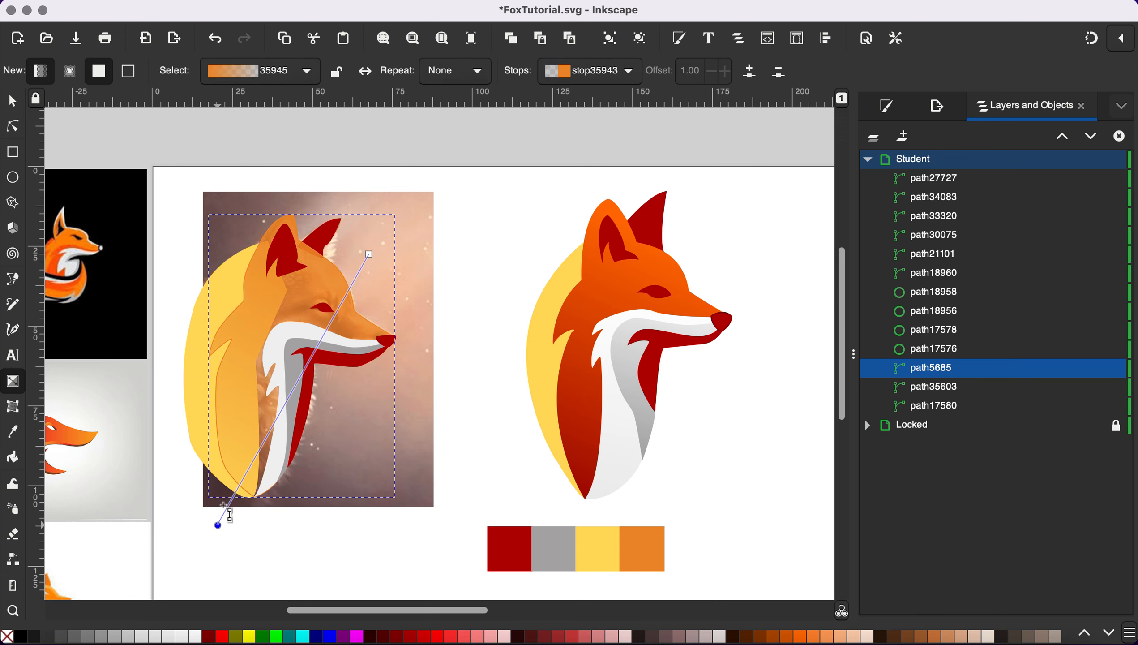
left_click_drag(371, 255, 334, 252)
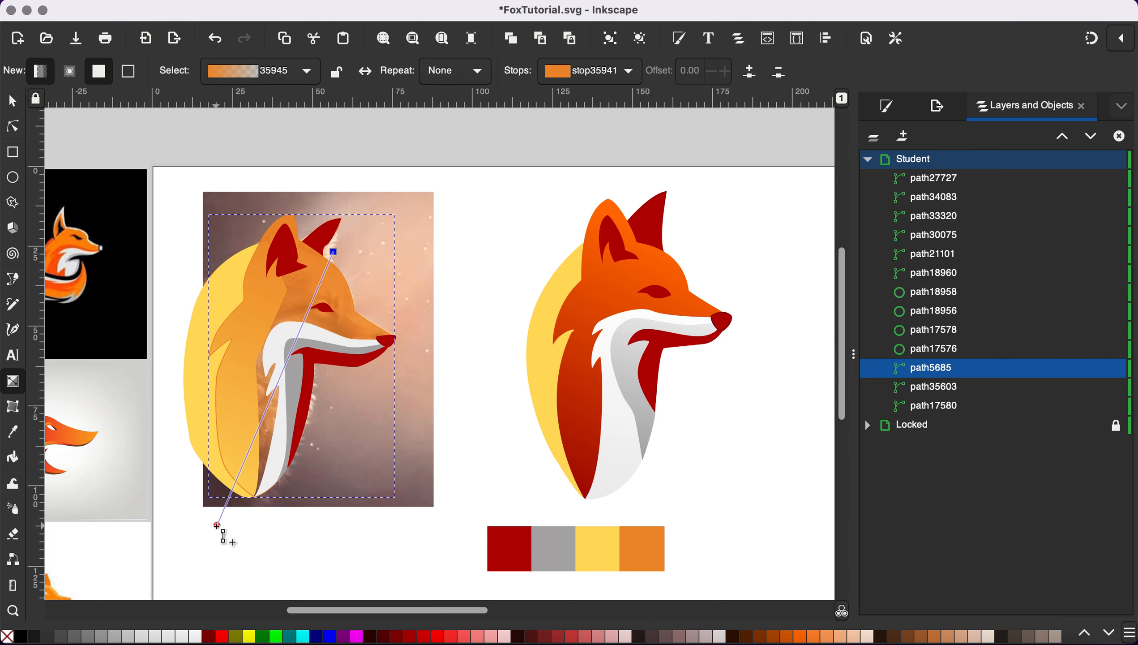
Colour the head gradient's lower stop dark red and reposition its ends between the ears and further below the neck.
left_click(217, 525)
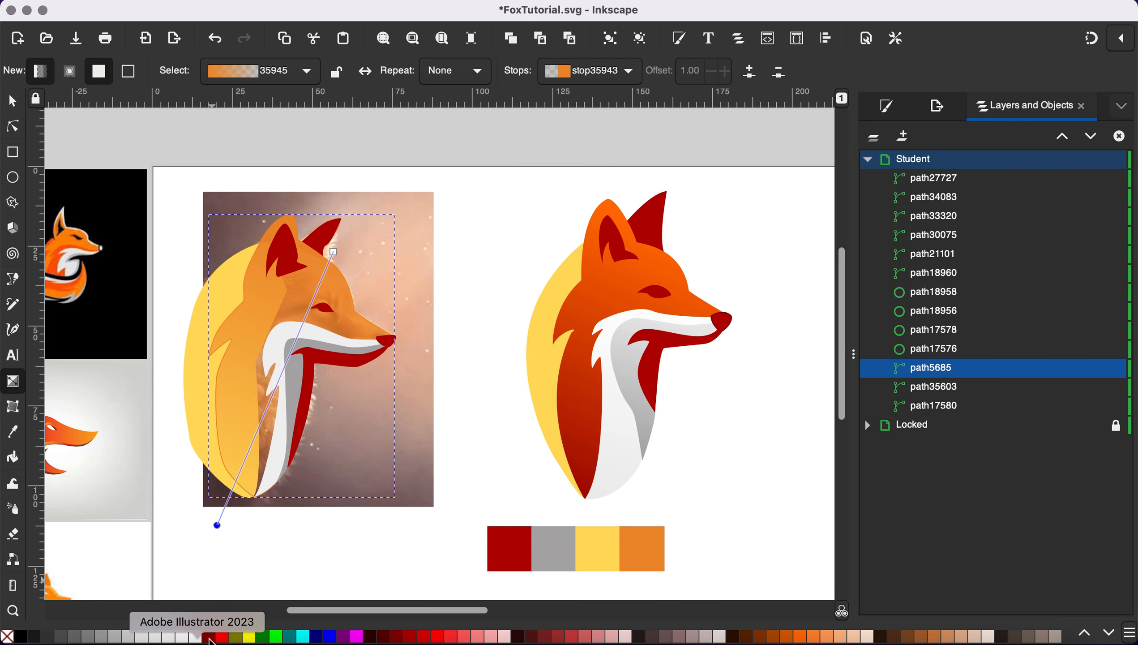
left_click(211, 637)
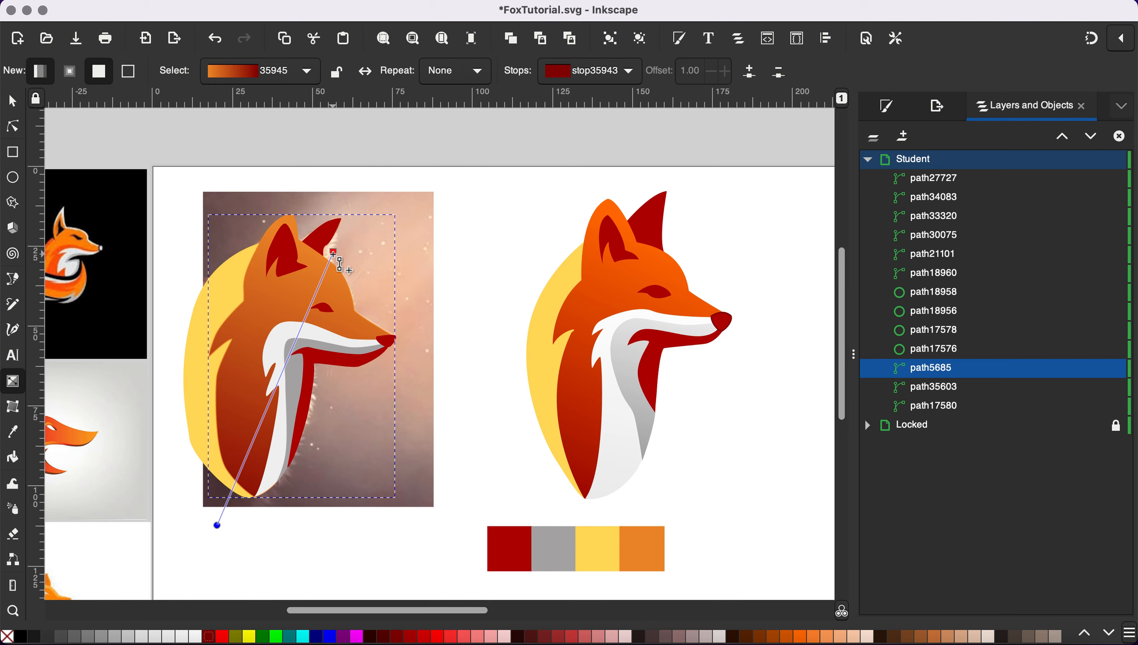
left_click_drag(333, 252, 317, 225)
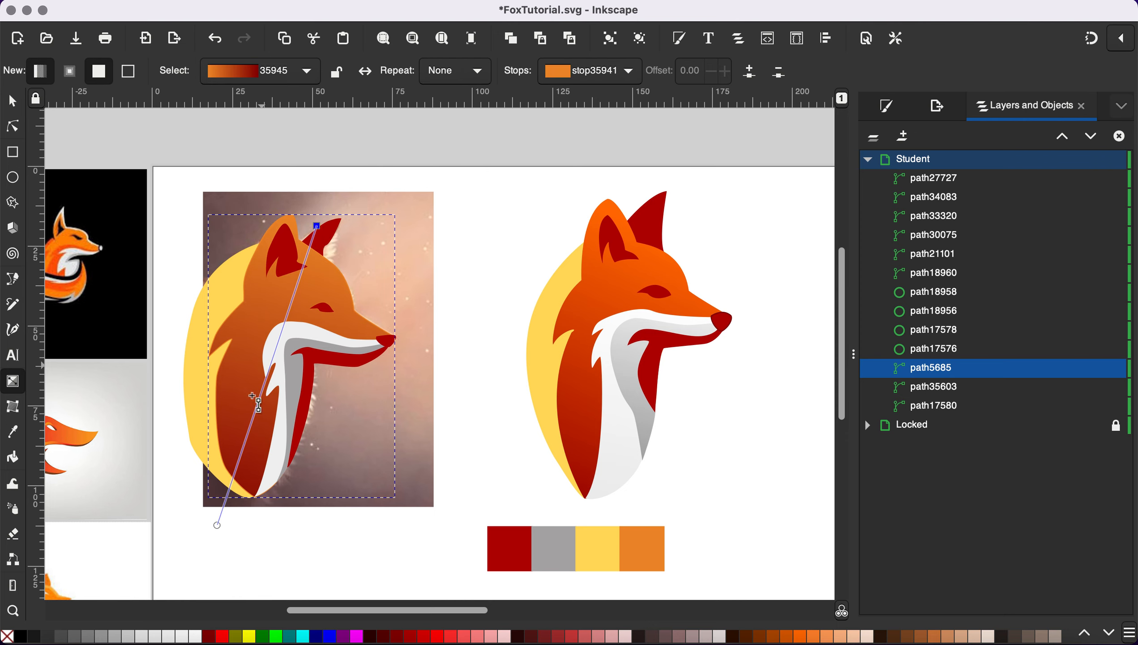
left_click_drag(216, 532, 224, 570)
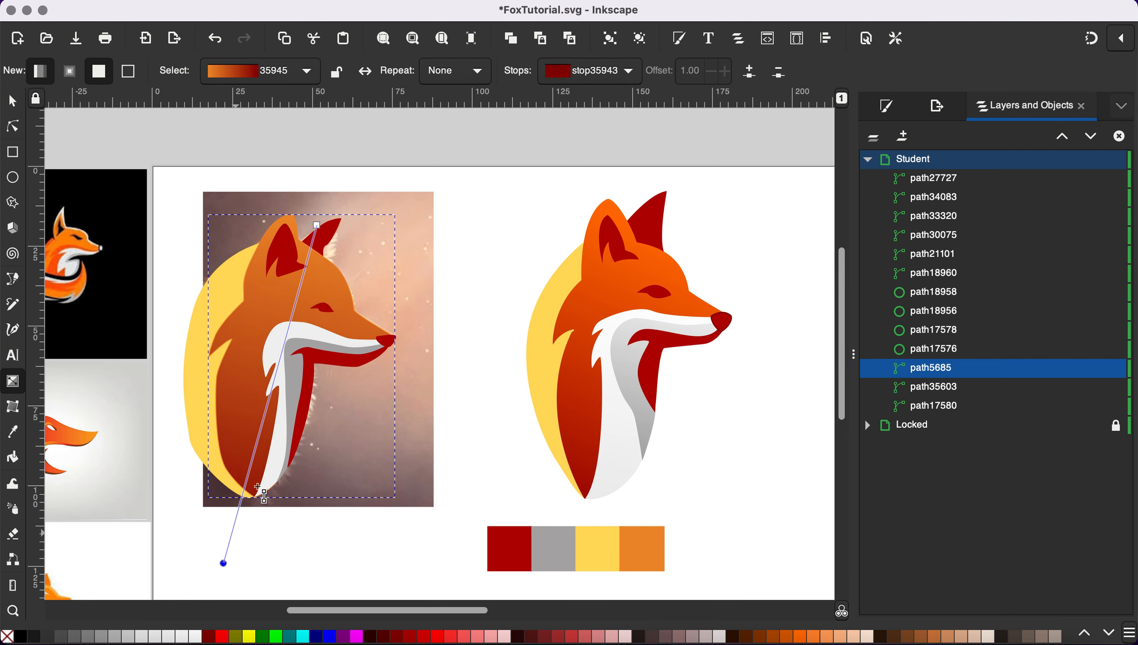
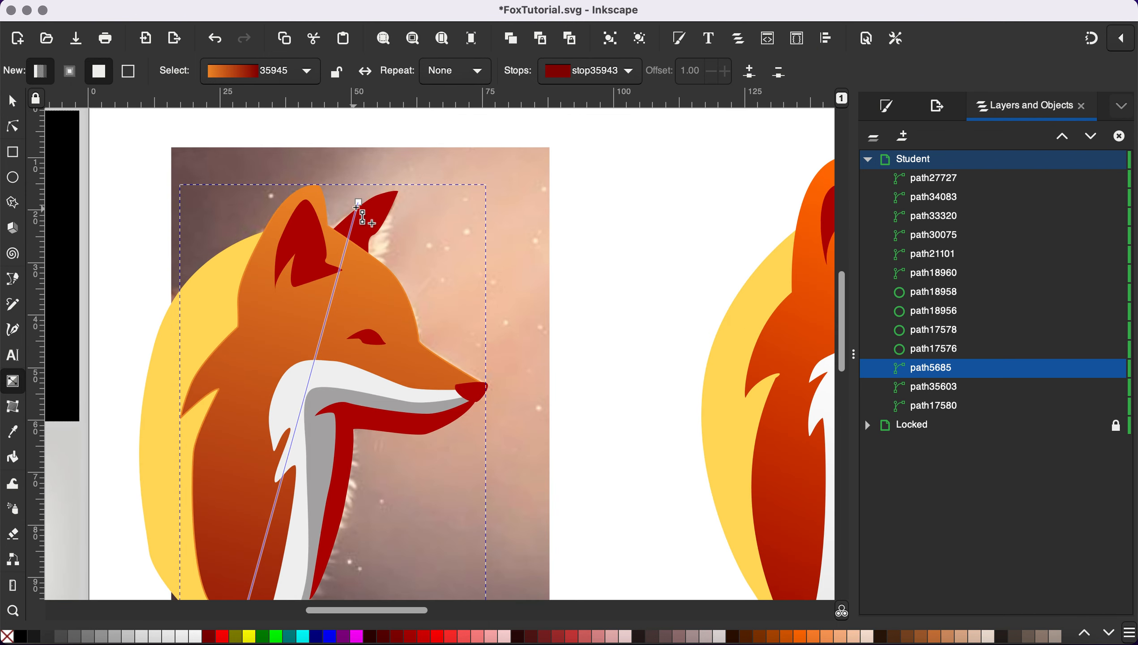
Sample the orange palette swatch as the colour of the head gradient's upper stop.
left_click(358, 202)
scroll(483, 424, "right", 5)
scroll(483, 424, "down", 3)
scroll(479, 419, "down", 3)
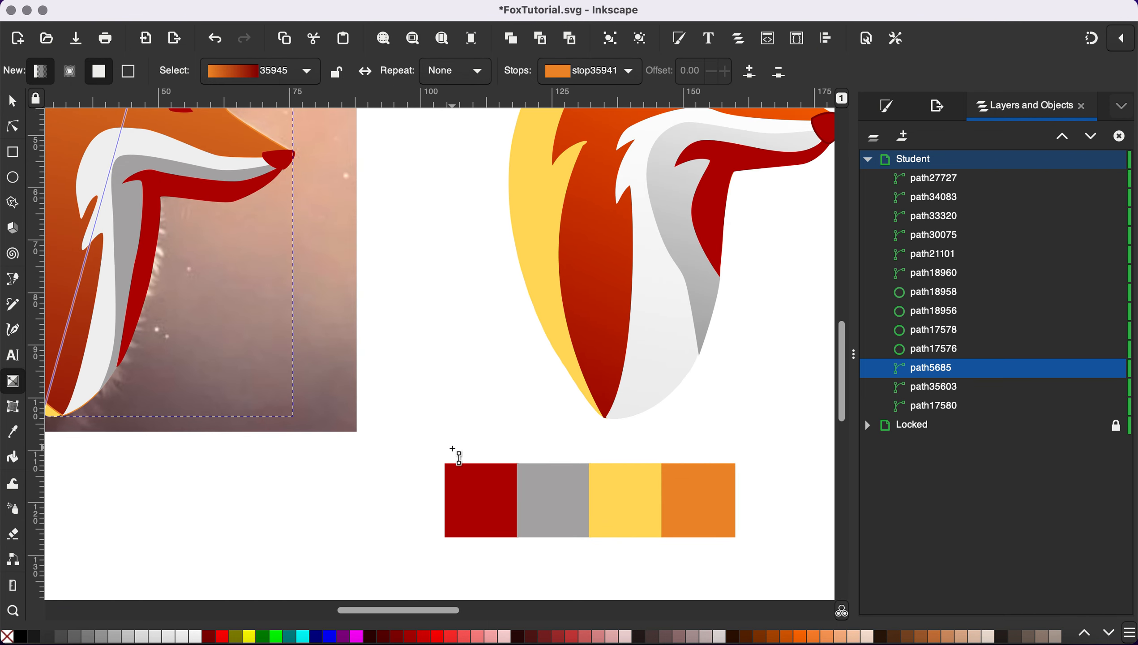
key("d")
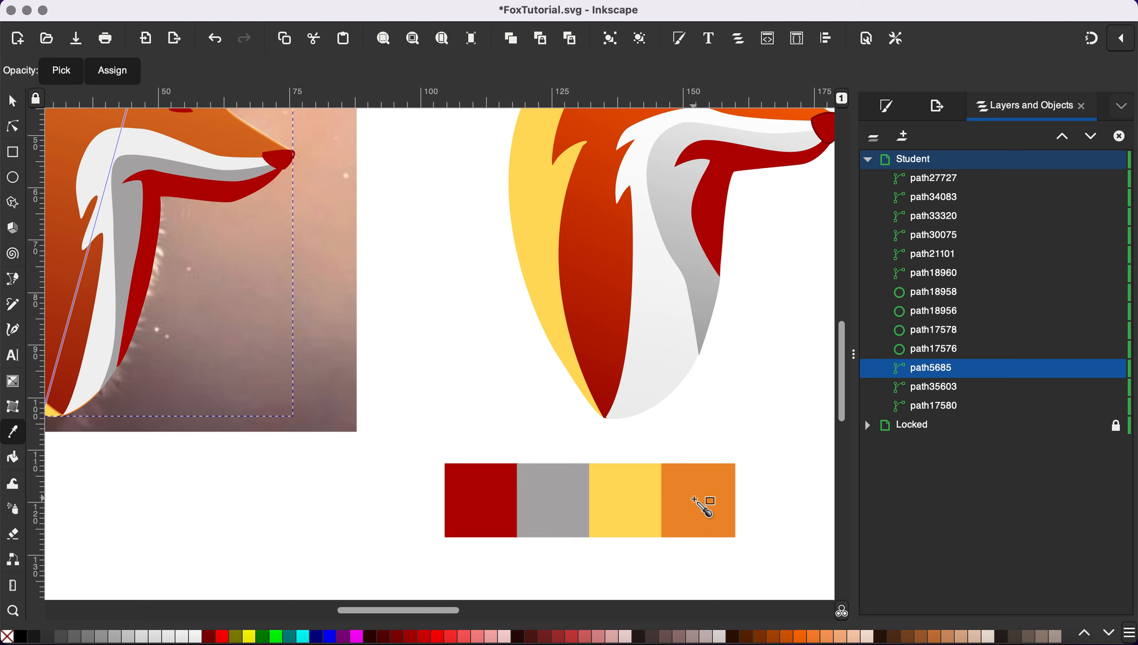
scroll(126, 271, "left", 6)
scroll(127, 271, "up", 1)
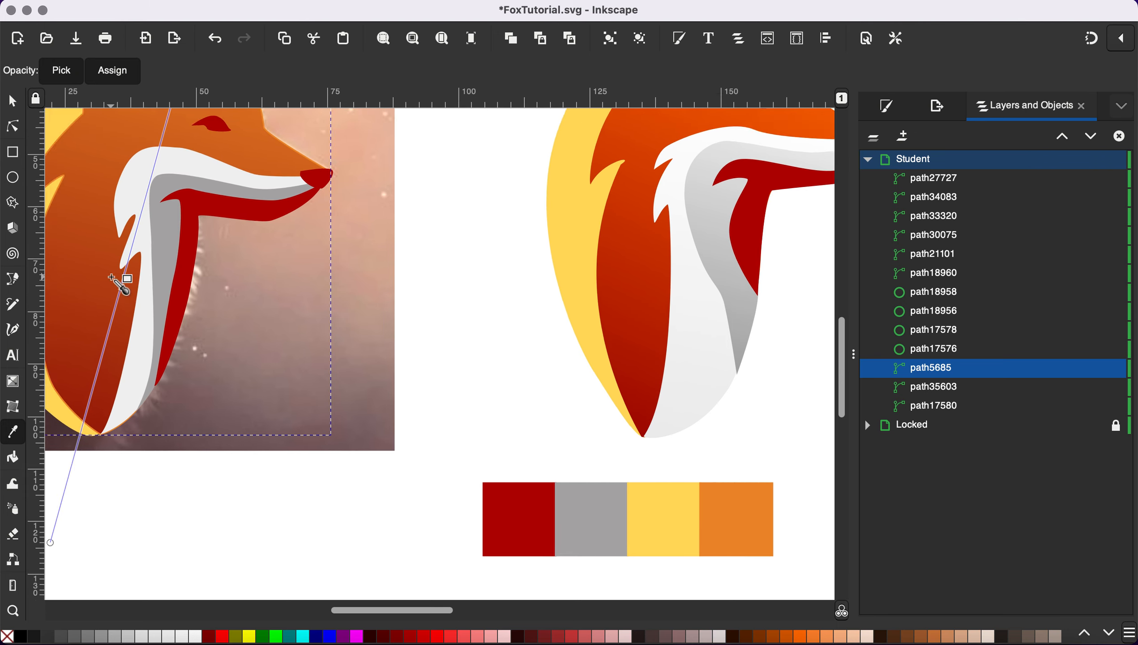
Recolour the head gradient's lower stop with the dark red sampled from the palette swatch below the finished logo.
left_click(12, 383)
left_click(201, 557)
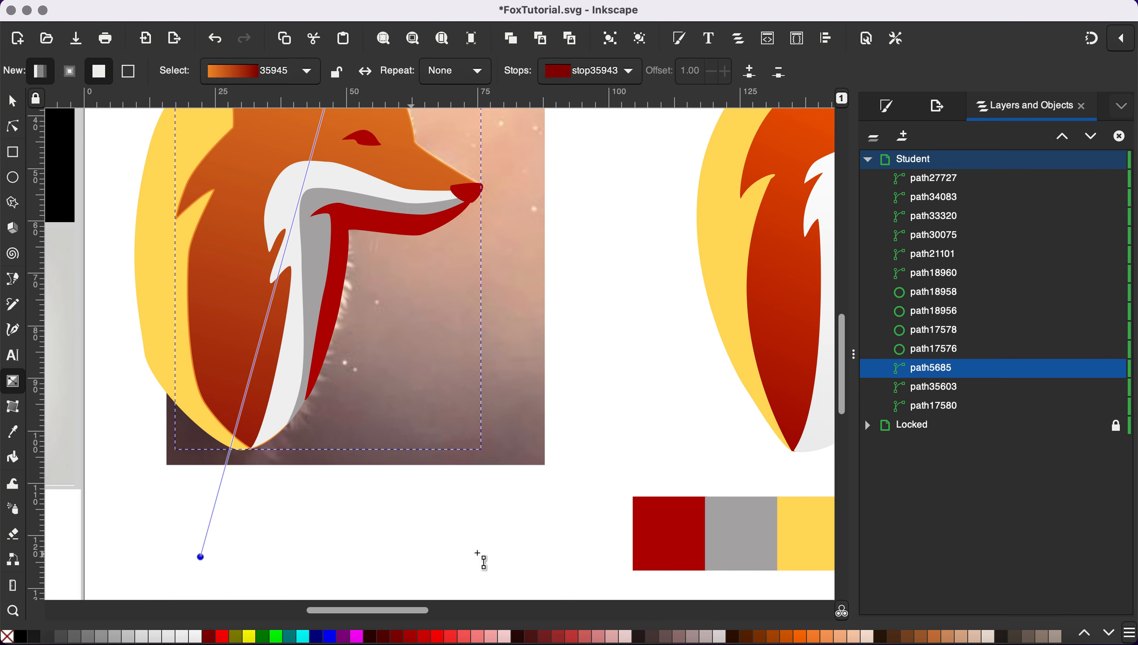
key("d")
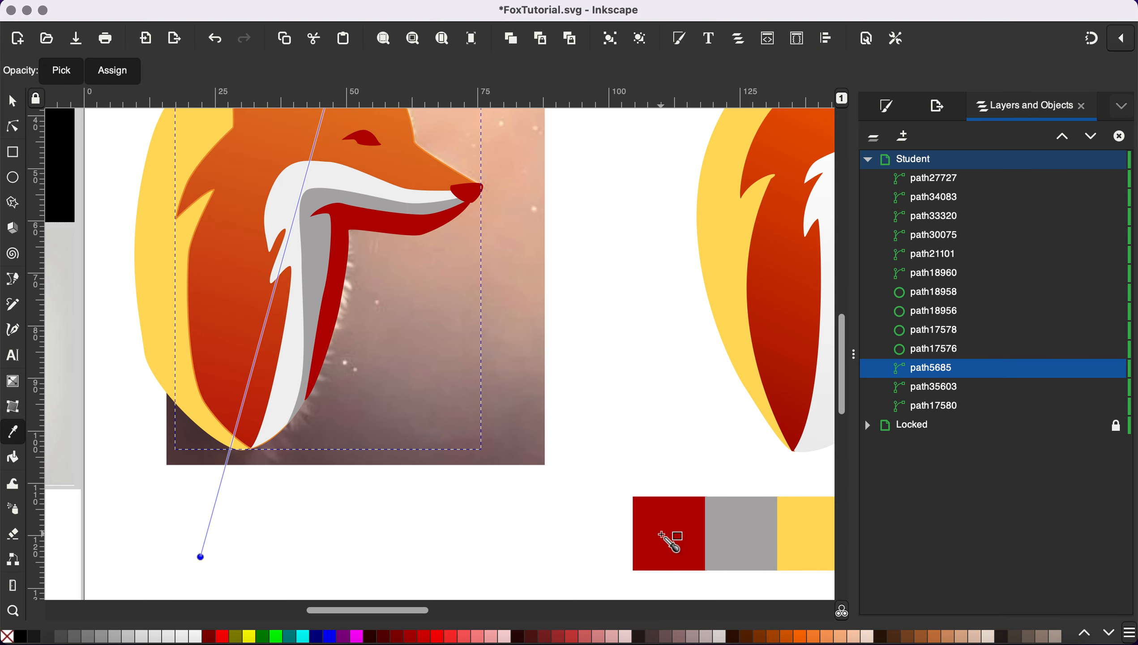
scroll(349, 374, "down", 2)
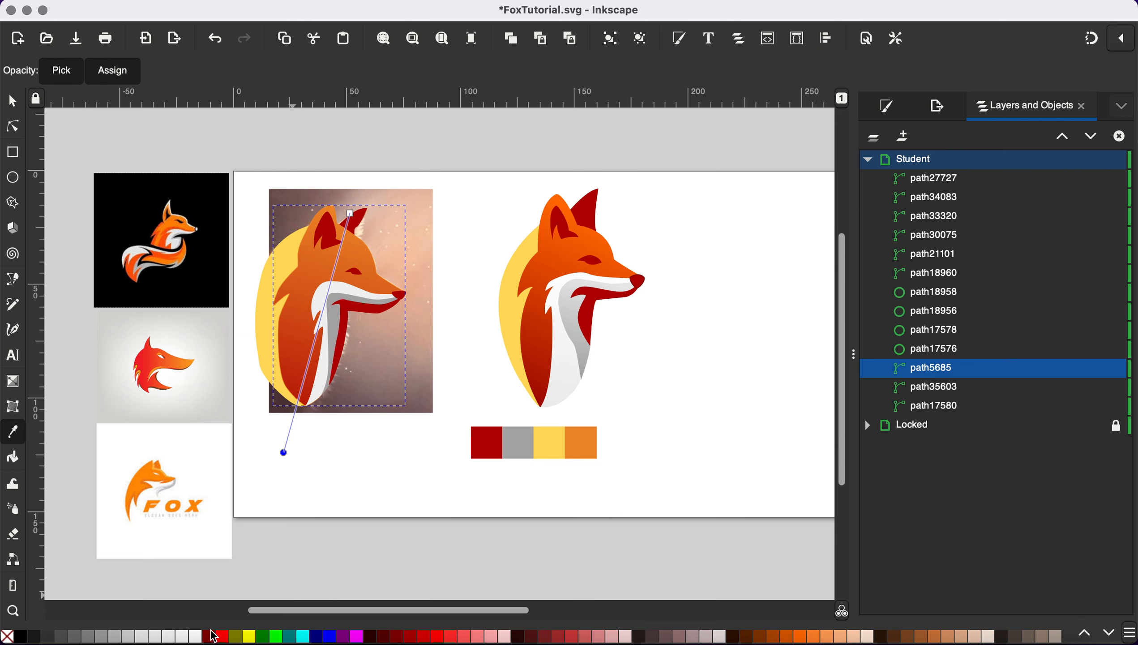
scroll(297, 461, "up", 3)
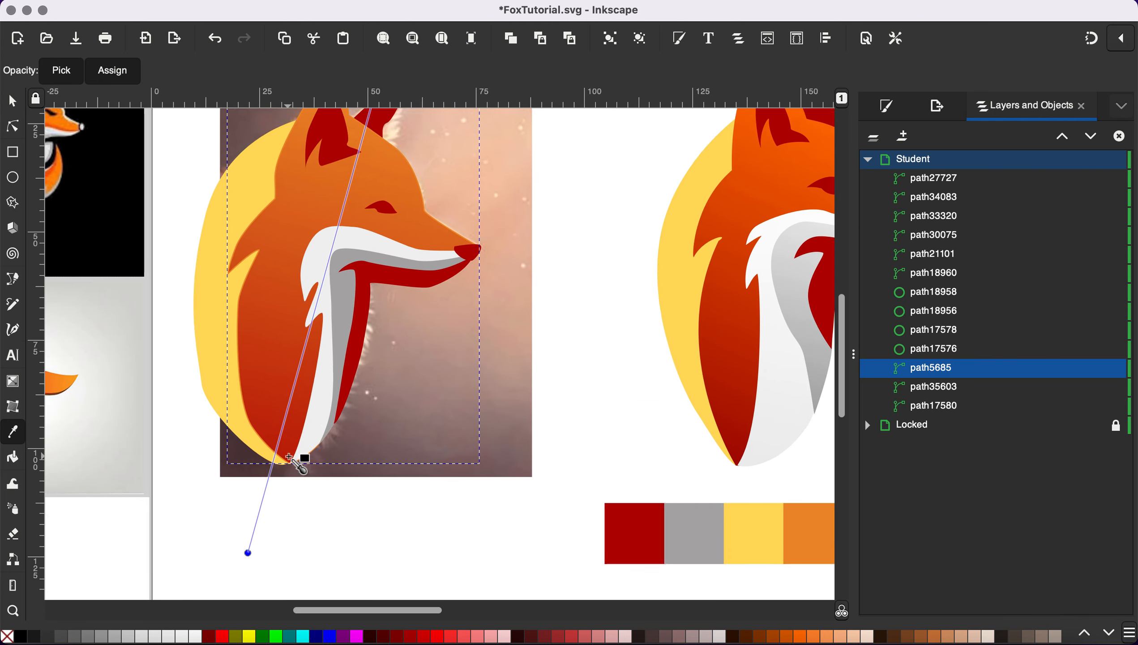
scroll(298, 461, "down", 3)
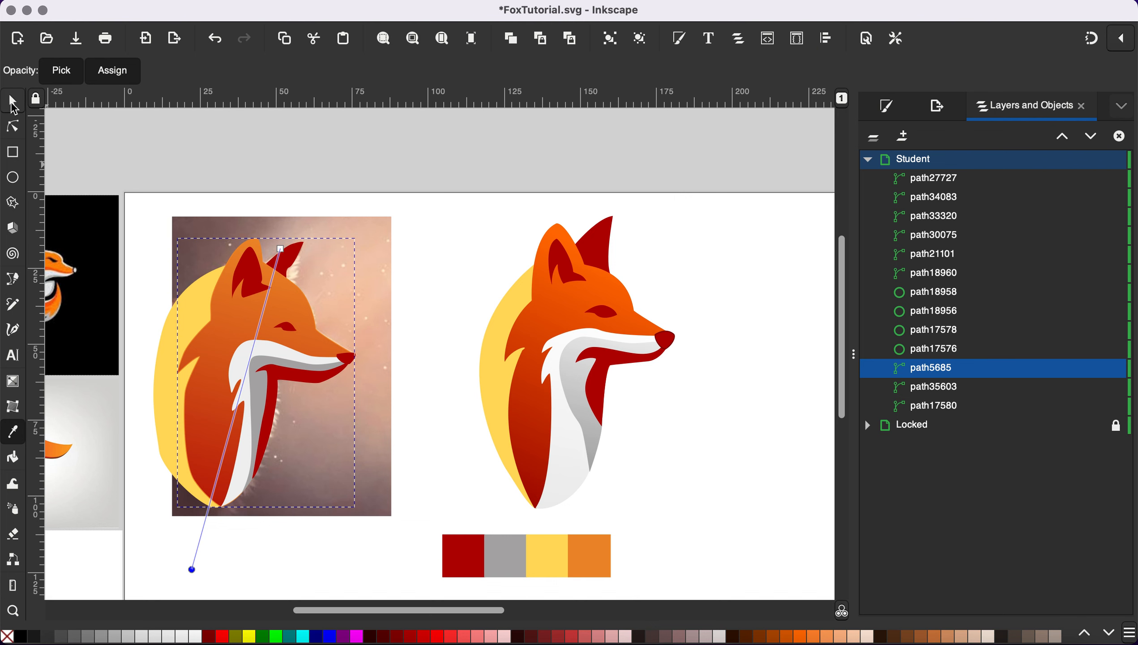
Delete the dark red rear ear shape from the traced fox.
left_click(13, 102)
scroll(397, 352, "up", 3)
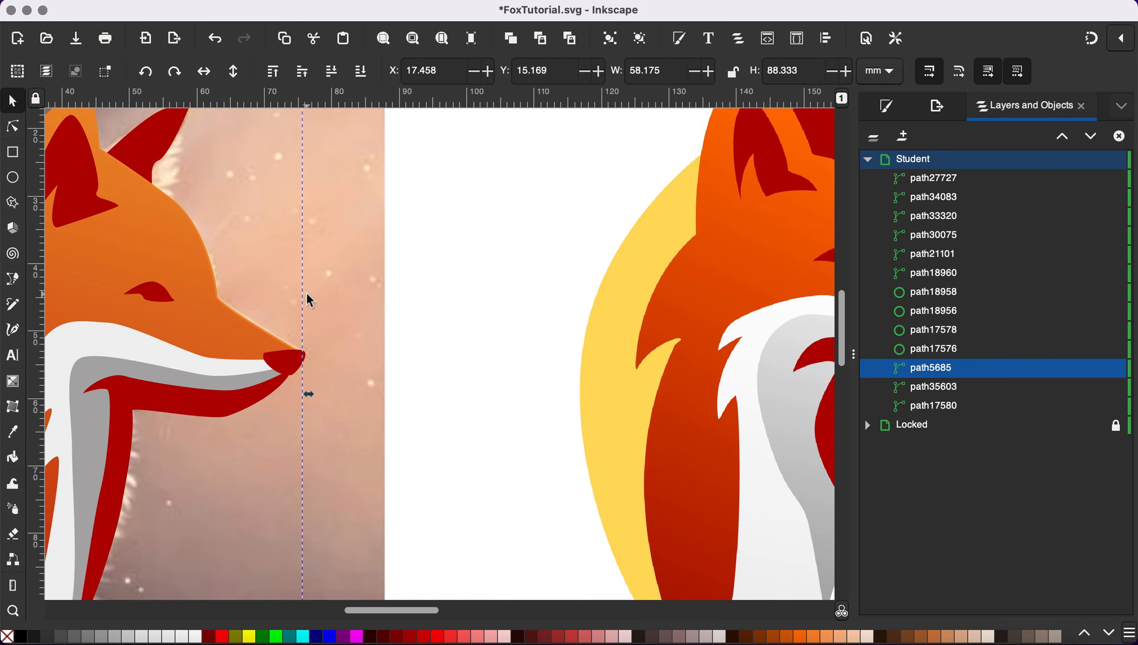
scroll(287, 210, "up", 3)
scroll(287, 211, "left", 5)
left_click(340, 262)
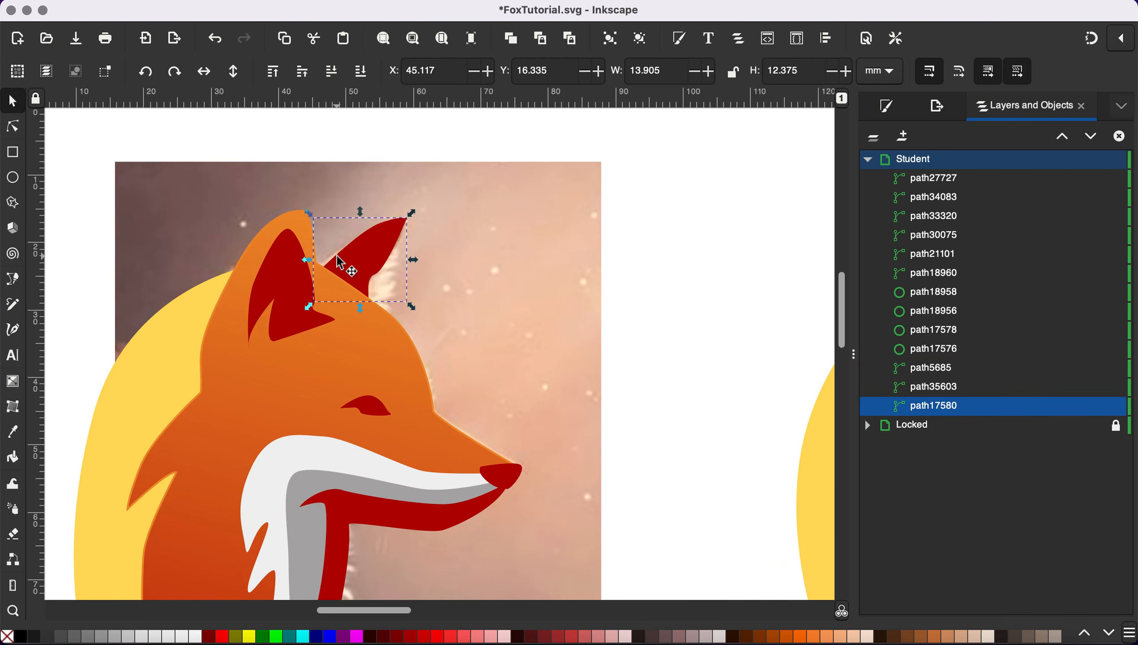
key("Delete")
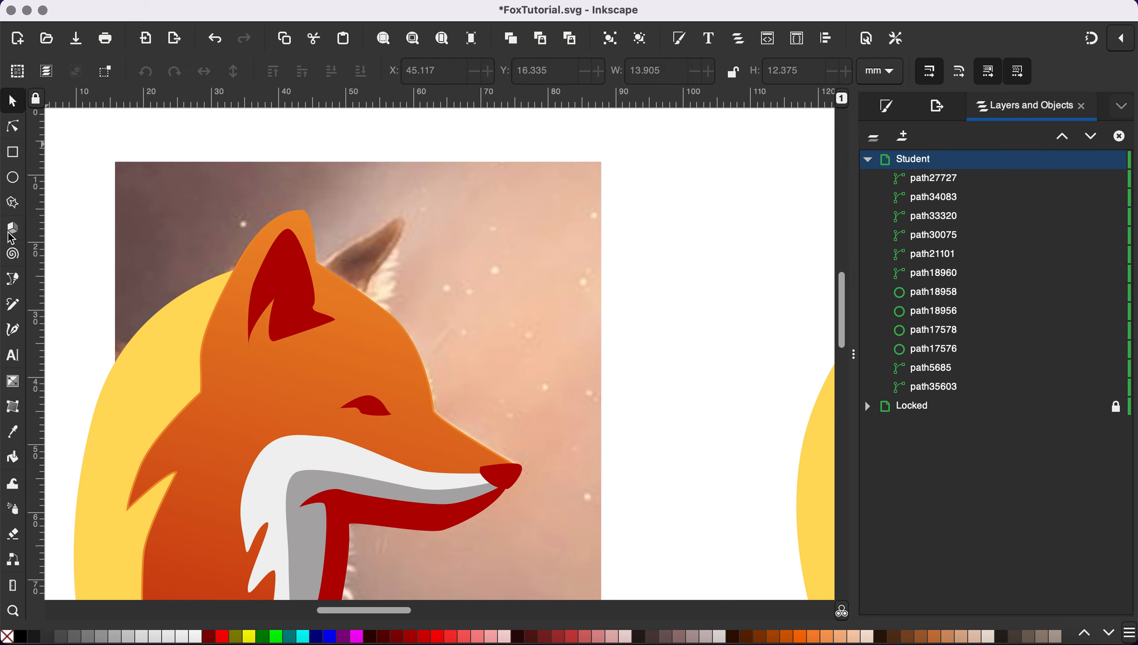
Draw a new closed Bezier shape for the rear ear, about 13.9 by 15.3 mm, with its base overlapping the head.
left_click(13, 279)
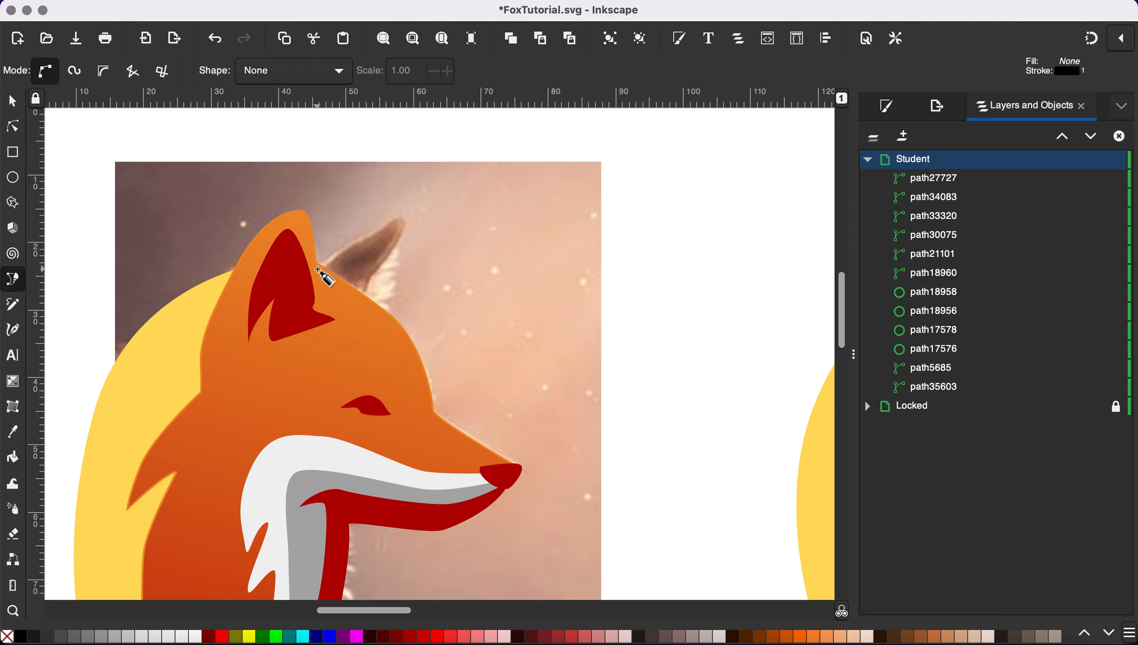
left_click(321, 271)
left_click_drag(400, 217, 421, 217)
left_click_drag(372, 311, 371, 345)
left_click(321, 270)
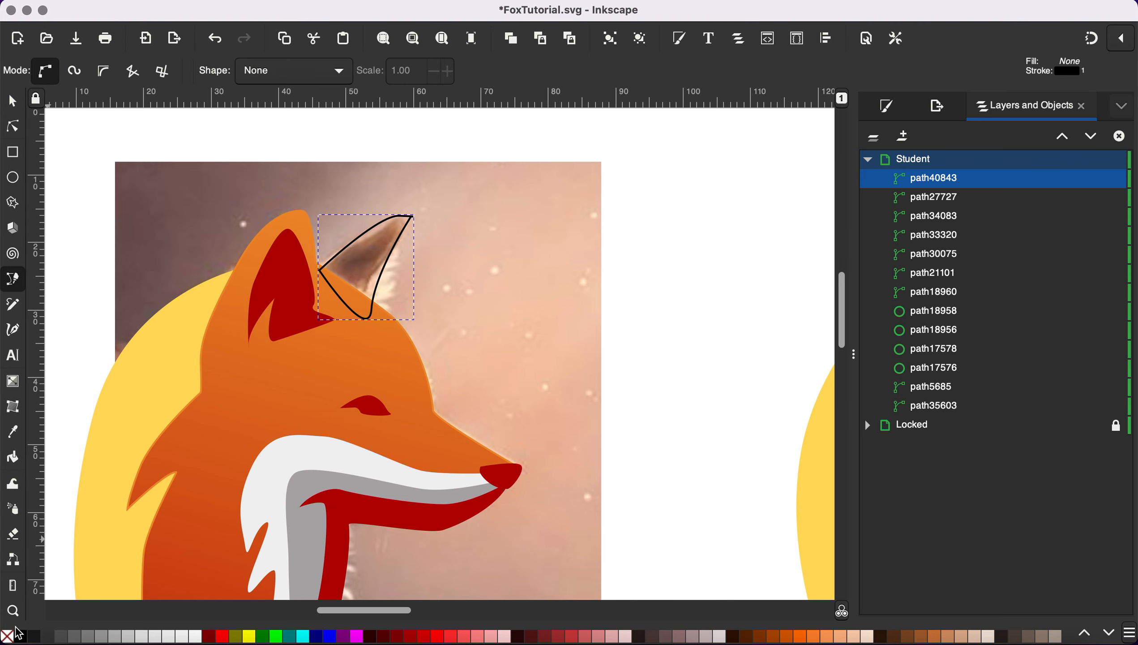
Remove the new rear ear's stroke and fill it with the dark red sampled from the lower jaw.
left_click(6, 636, "shift")
key("d")
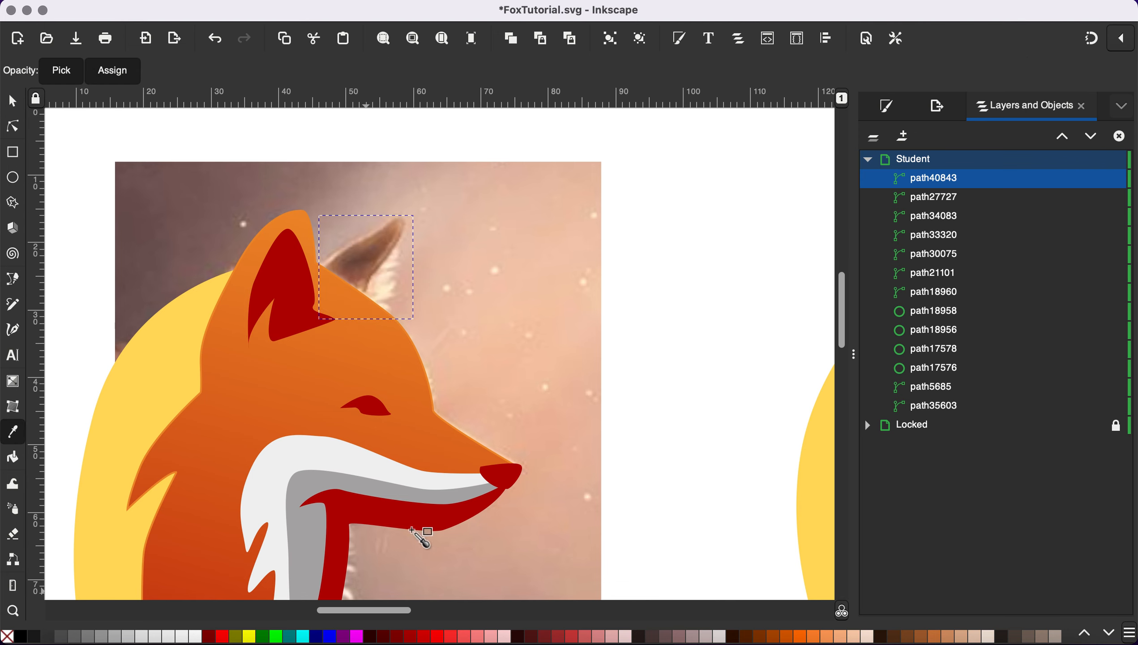
left_click(383, 520)
Lower the new rear ear to the bottom of the stacking order and narrow it to about 13.1 mm.
left_click(13, 103)
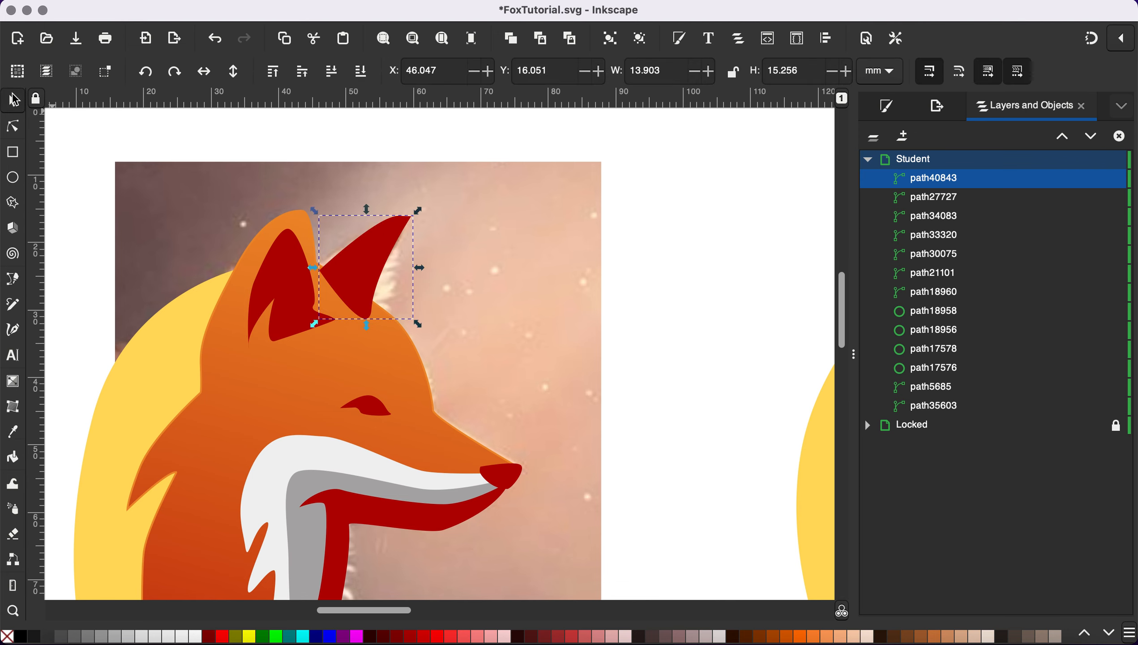
left_click(360, 72)
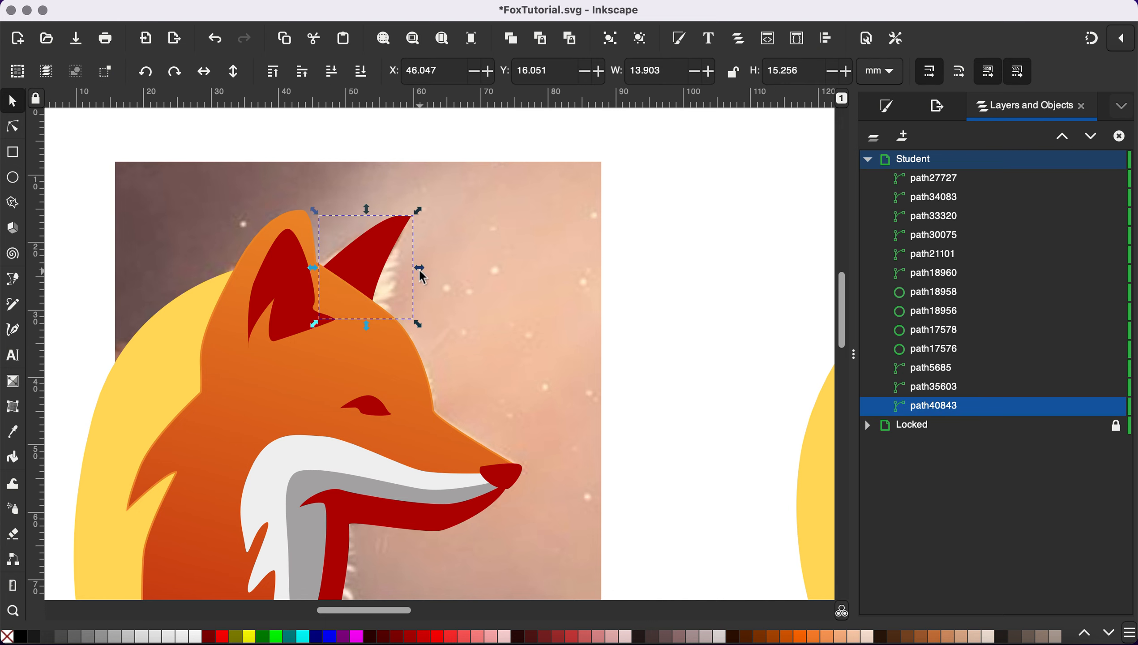
left_click_drag(423, 270, 414, 273)
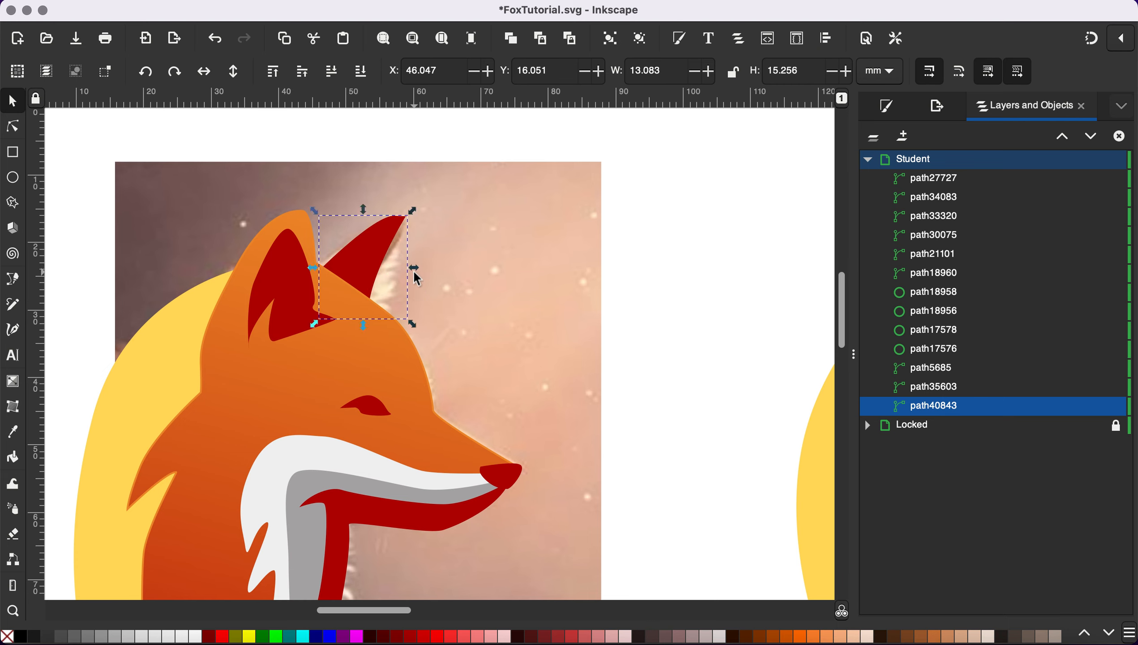
Move the rear ear's lower node to about X 55.3, Y 31.2 mm to widen its base behind the head.
left_click(17, 125)
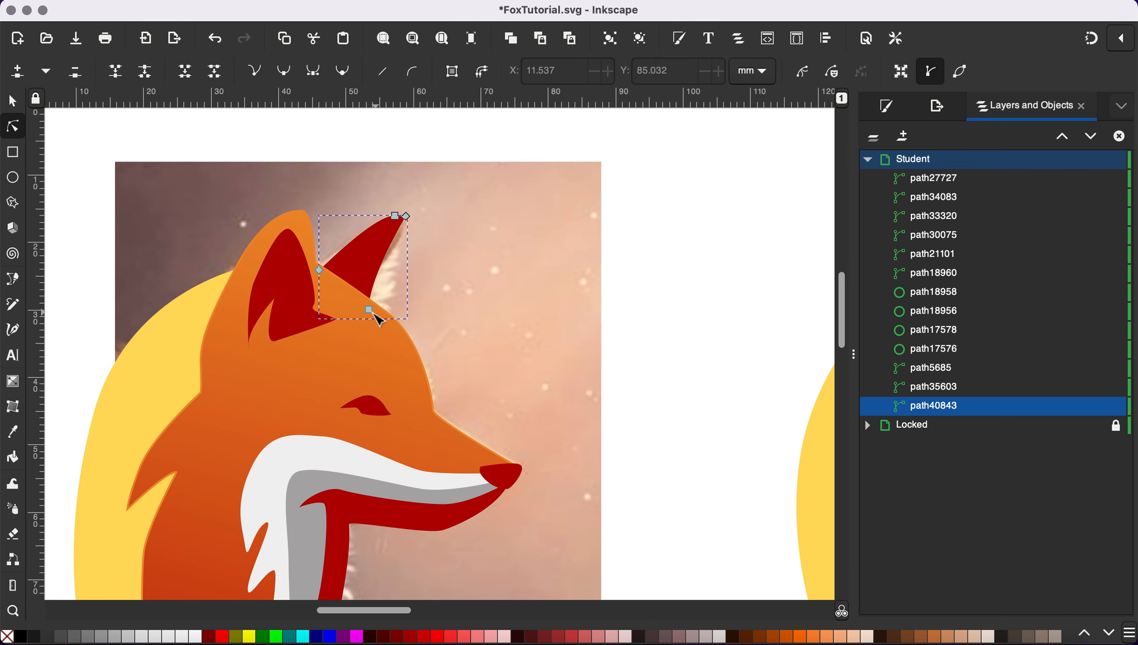
left_click_drag(371, 313, 382, 321)
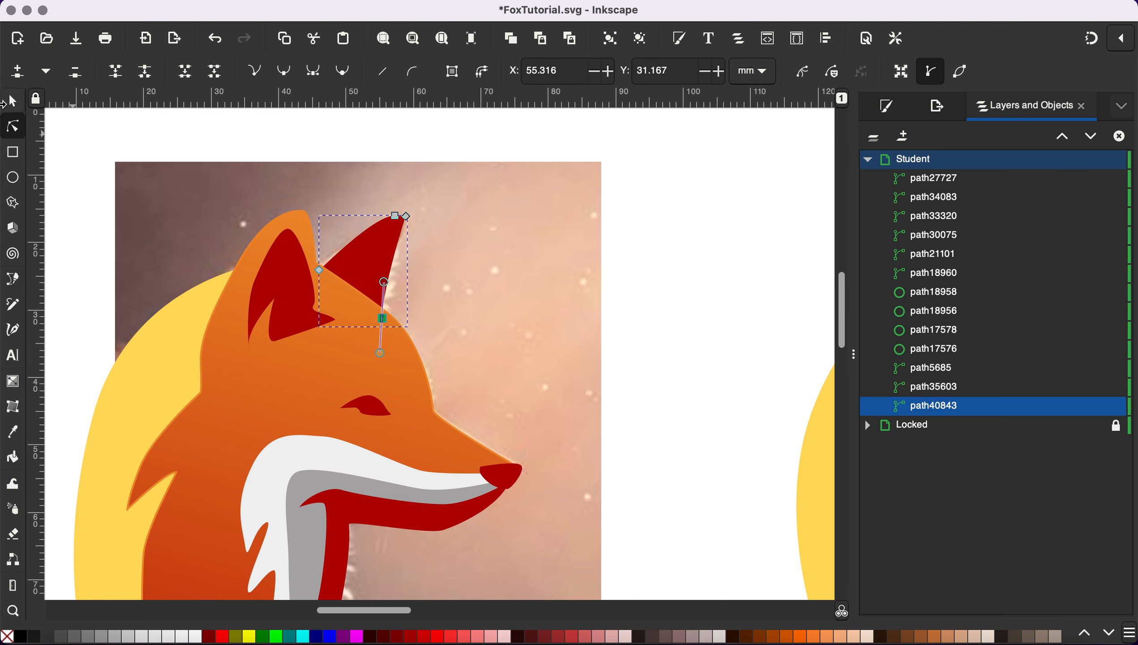
left_click(12, 101)
key("Escape")
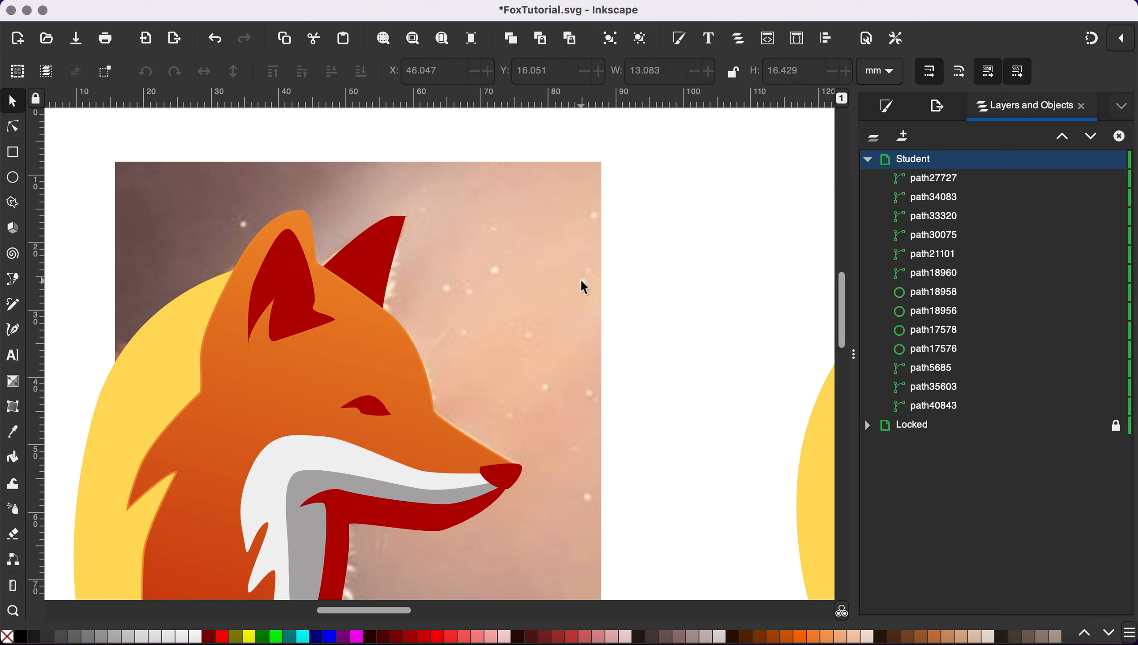
Select the white muzzle and chest shape of the traced fox and activate the Gradient tool.
scroll(581, 279, "down", 3)
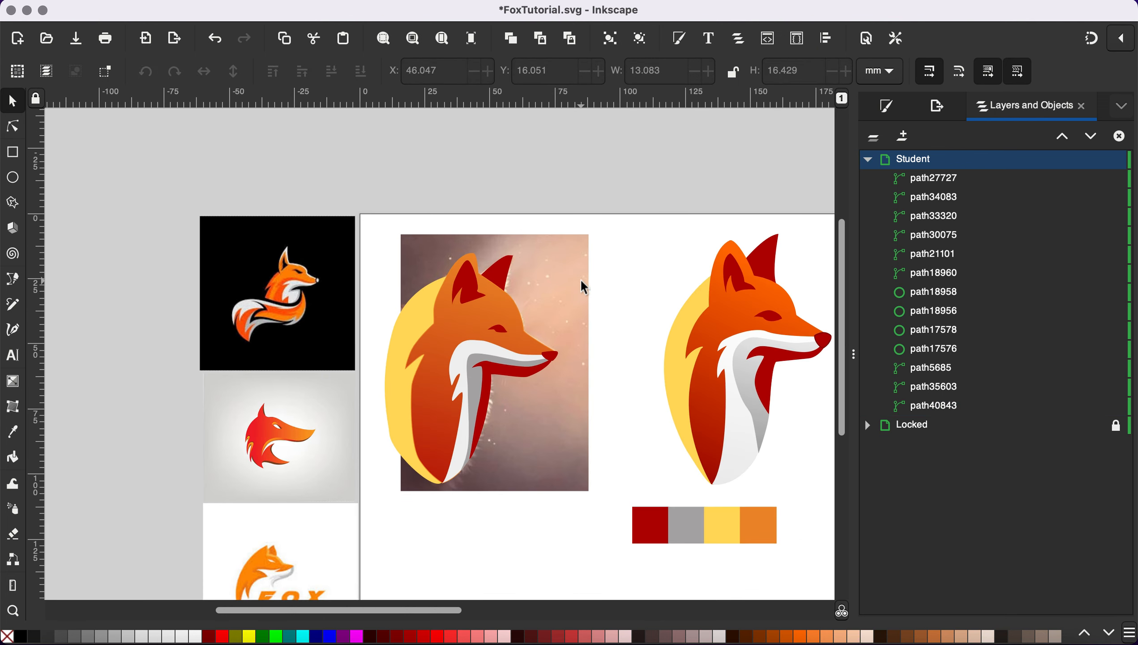
scroll(580, 278, "down", 1)
scroll(580, 279, "right", 3)
scroll(580, 279, "up", 1)
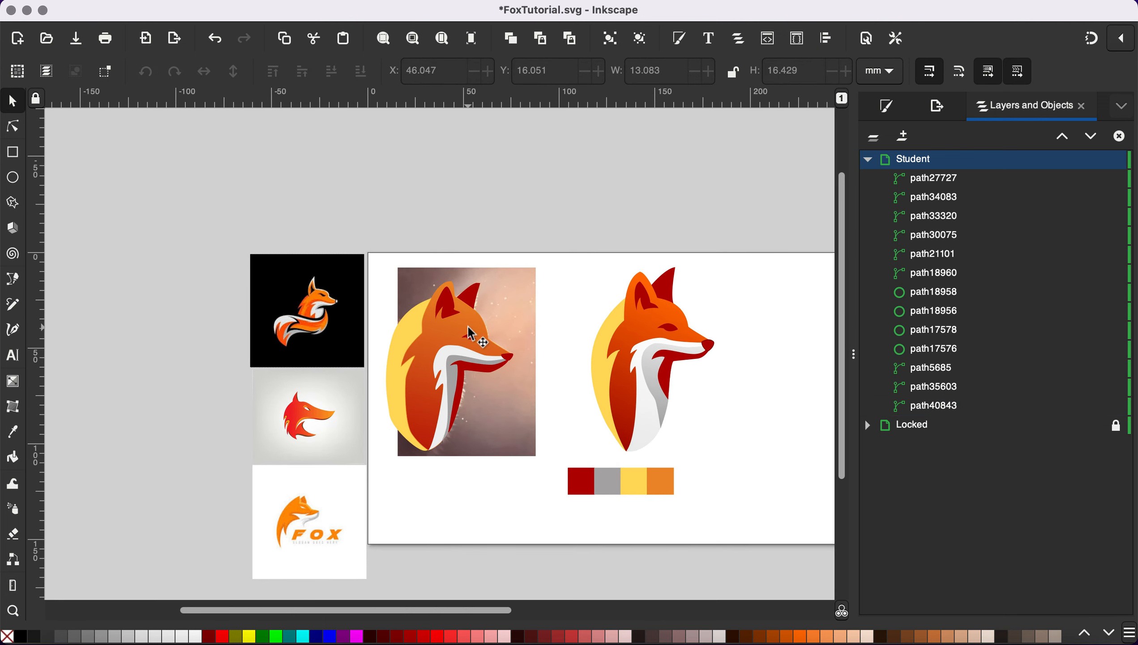
scroll(470, 333, "up", 2)
left_click(413, 396)
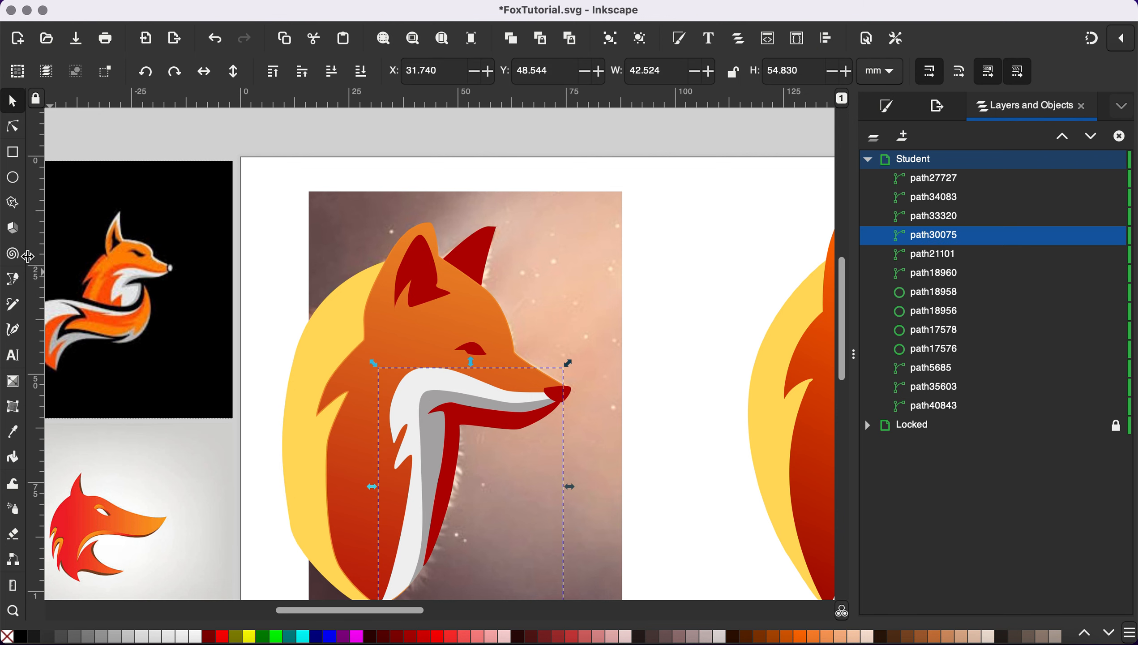
left_click(16, 383)
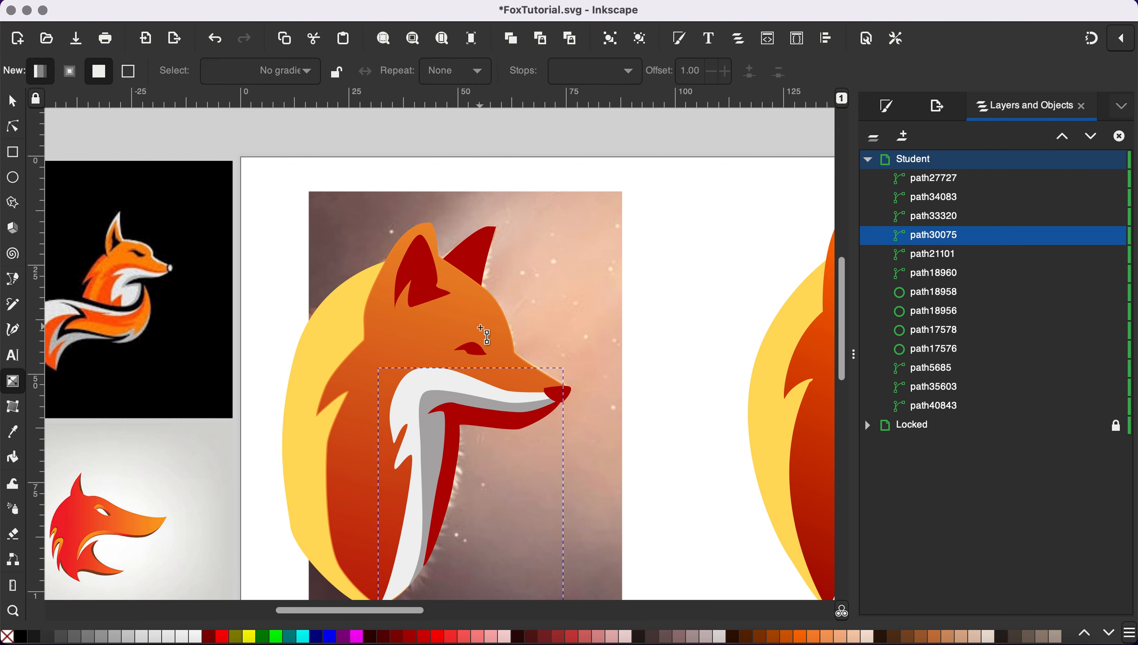
scroll(481, 328, "down", 1)
Apply a linear gradient from white to very light grey running from near the eye to the base of the chest.
left_click_drag(466, 326, 428, 489)
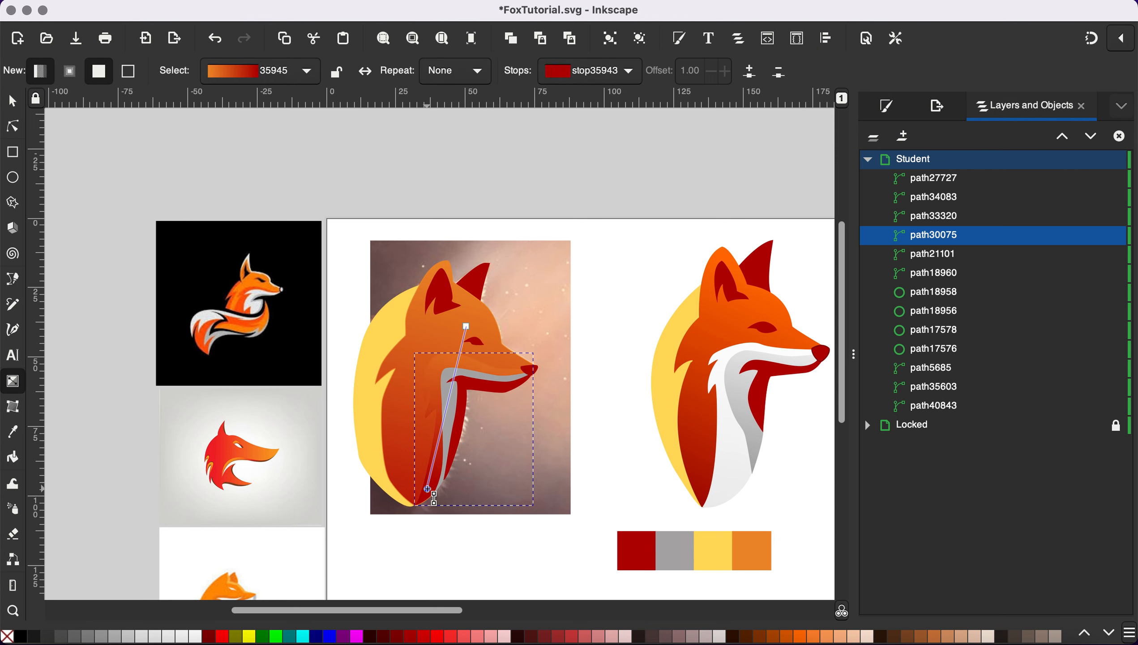
left_click(466, 326)
left_click(195, 636)
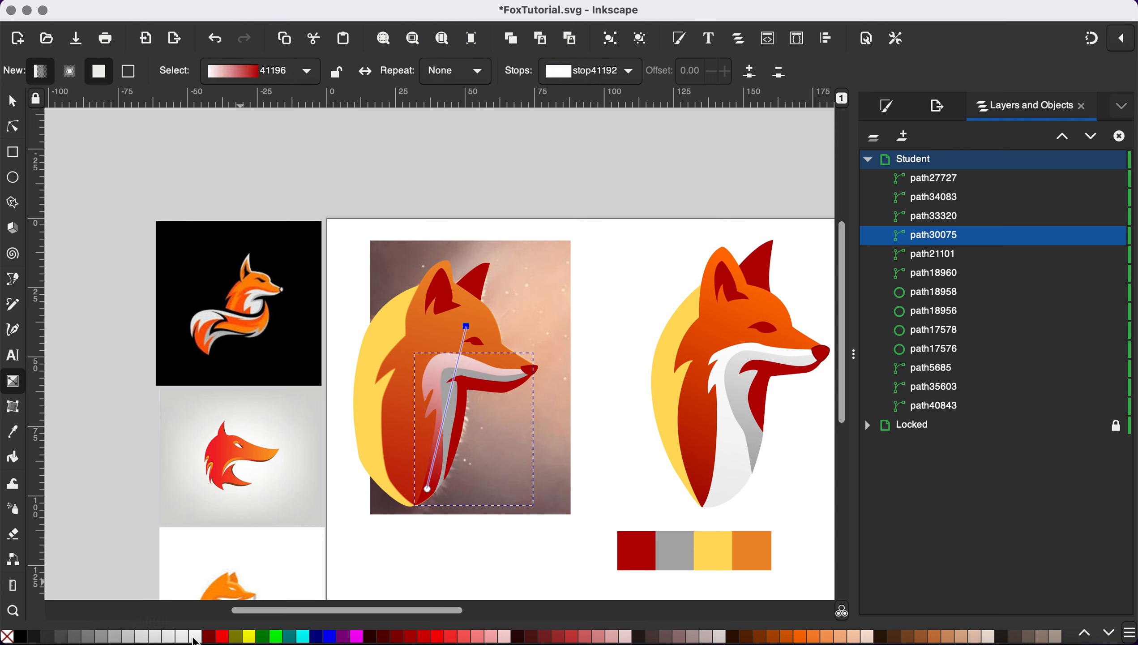
left_click(428, 489)
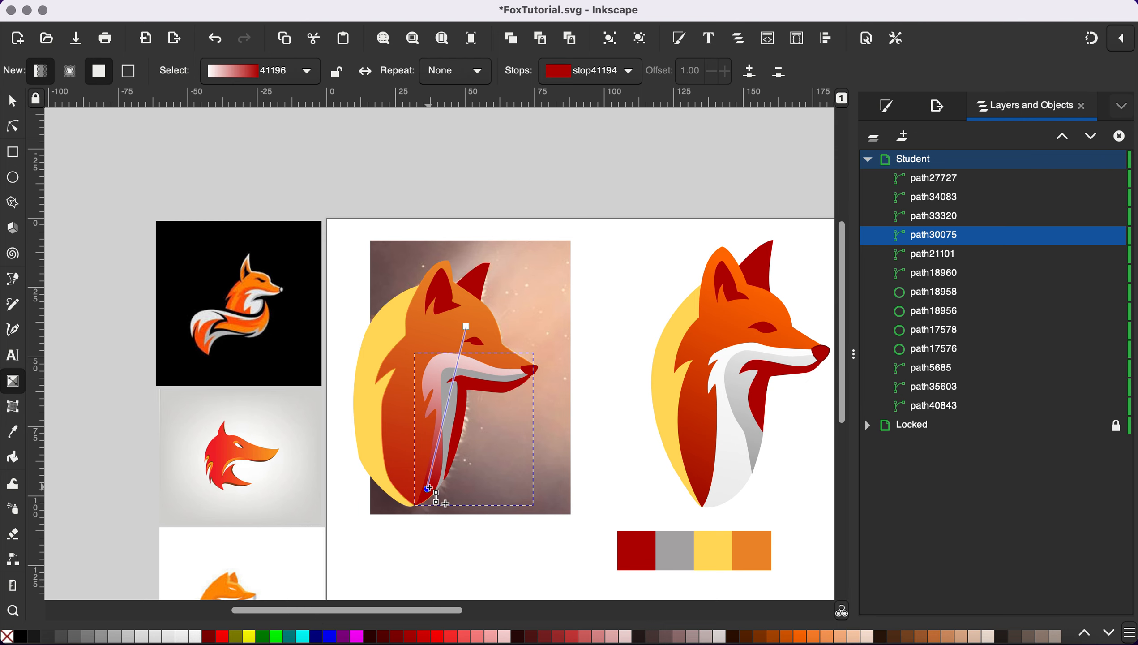
left_click(172, 637)
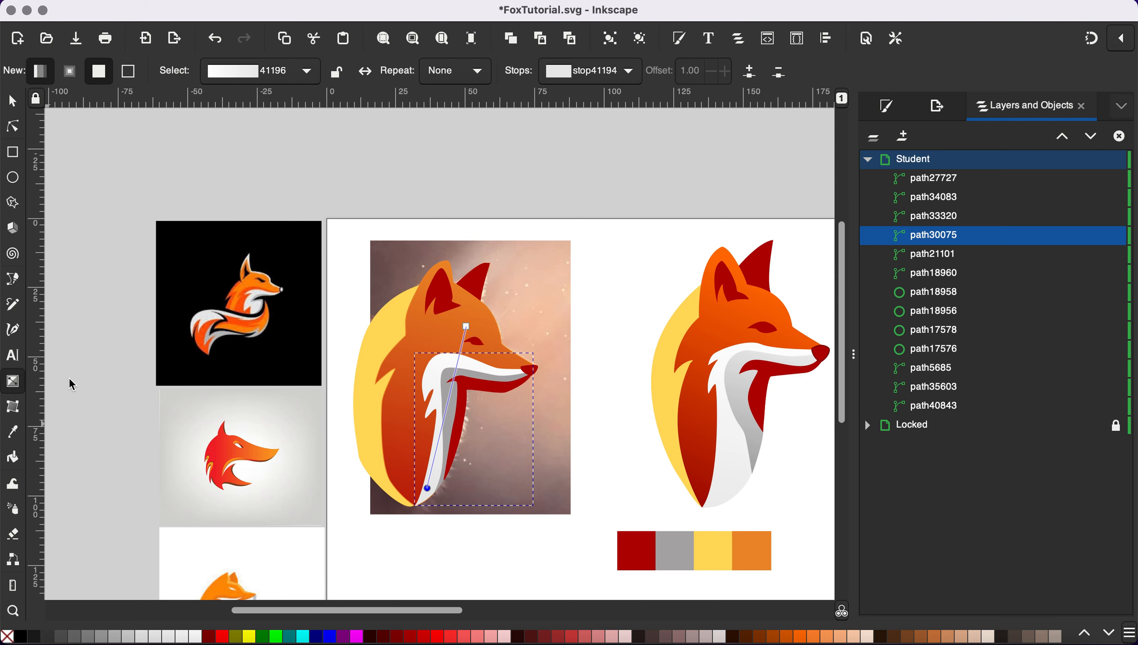
Redraw the muzzle and chest shape's linear gradient from above the muzzle to the chest base, with white and medium grey stops.
left_click_drag(444, 330, 424, 498)
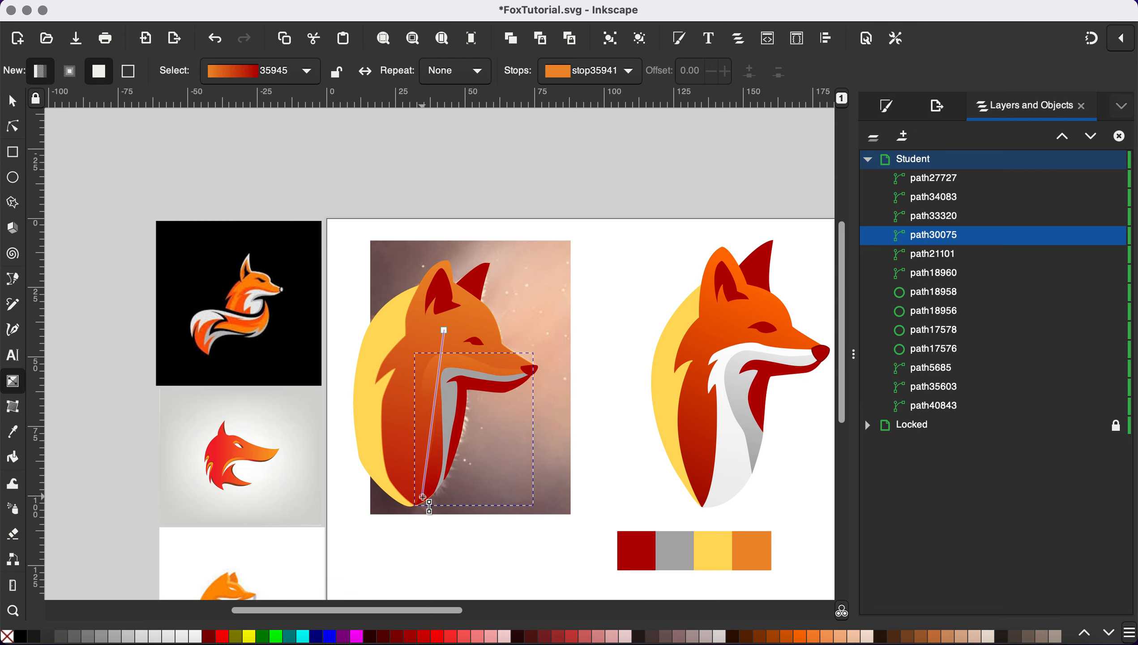
left_click(444, 330)
left_click(195, 639)
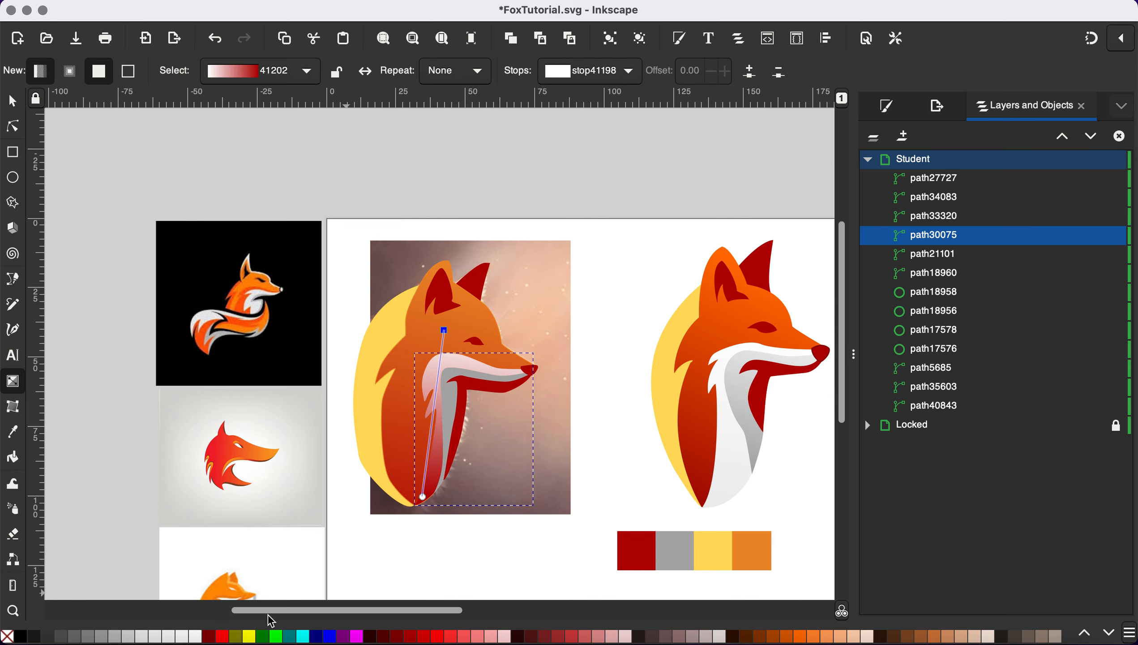
left_click(423, 497)
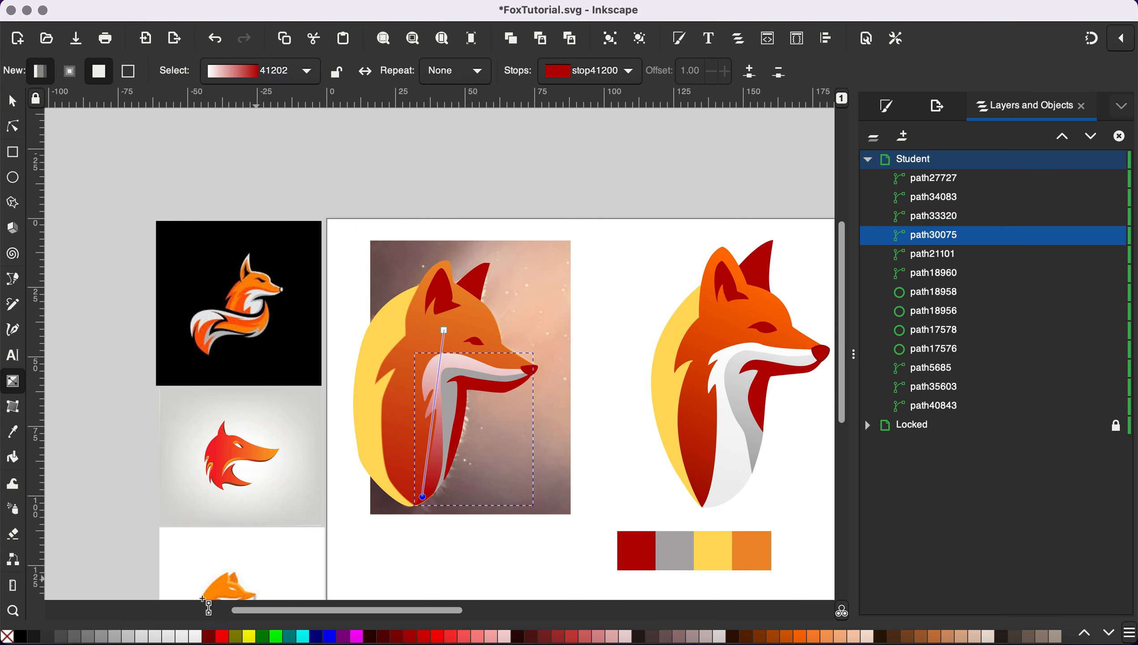
left_click(91, 638)
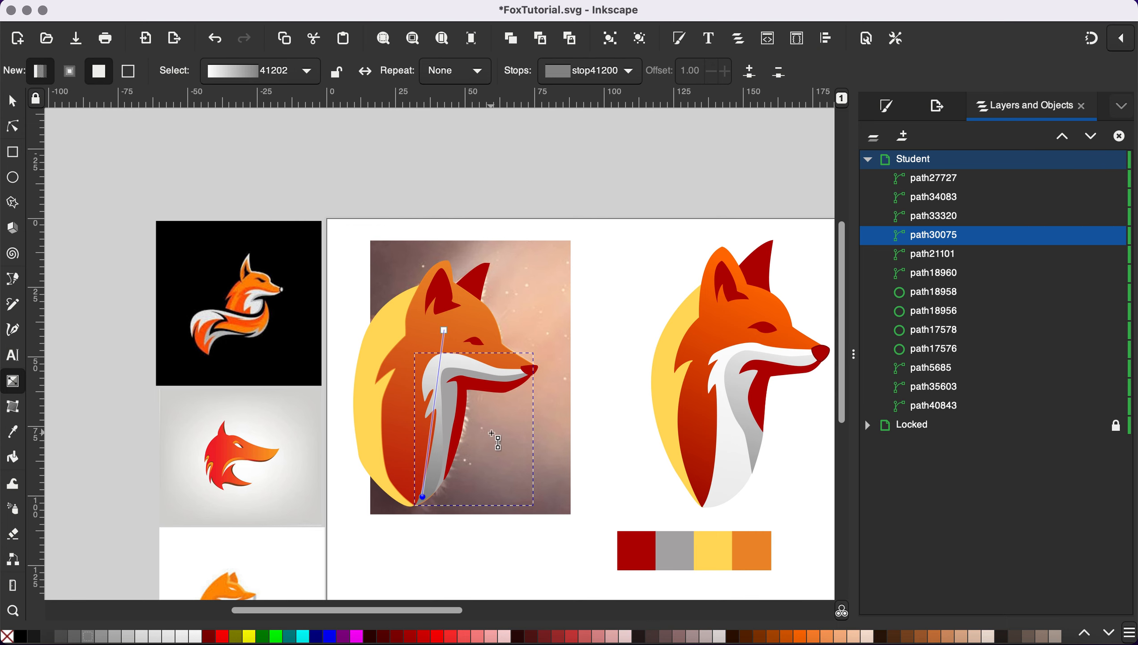
Stretch the muzzle and chest gradient by moving its grey end stop far below the chest, past the page's lower edge.
scroll(495, 440, "up", 2)
scroll(374, 533, "down", 6)
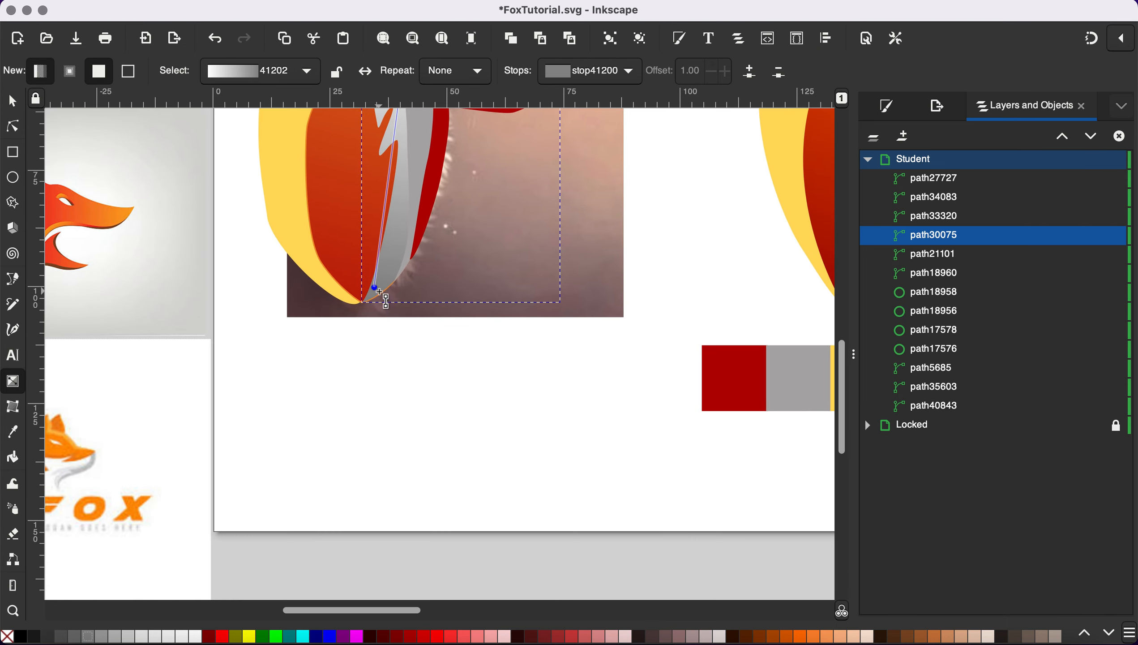
left_click_drag(377, 291, 310, 572)
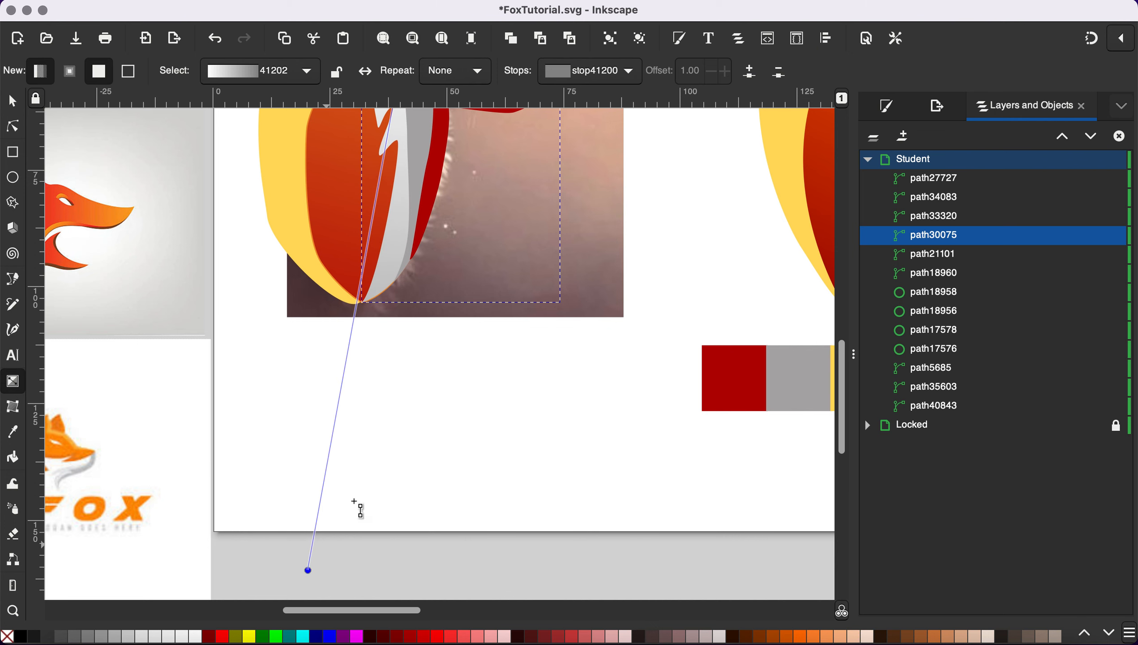
scroll(388, 407, "up", 10)
scroll(388, 407, "right", 2)
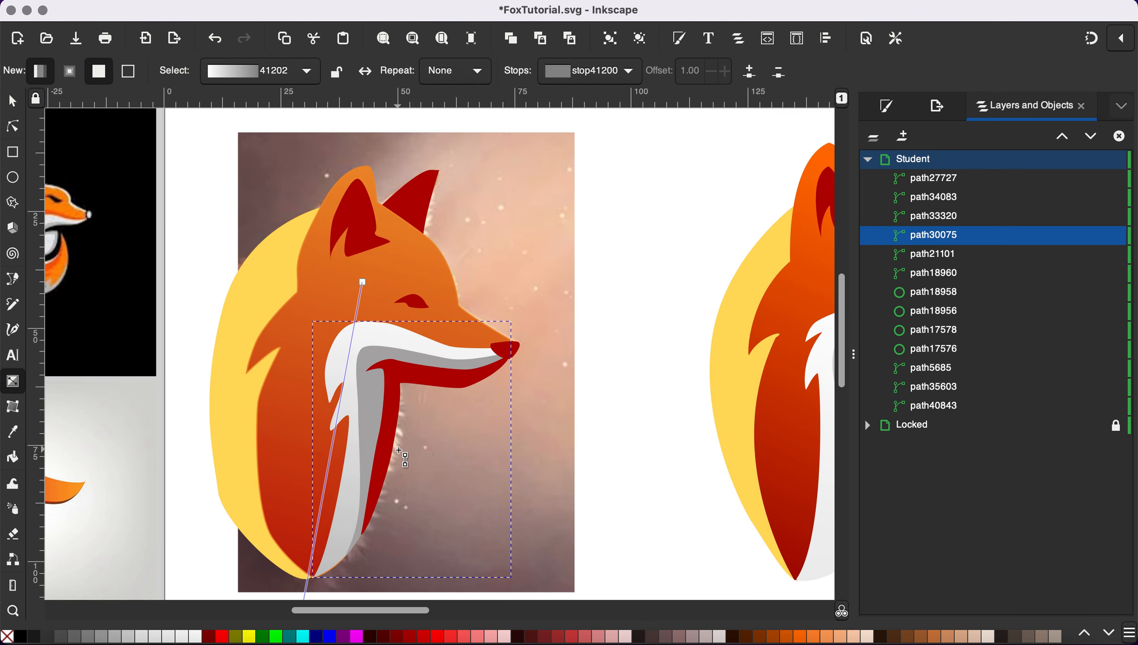
scroll(397, 497, "down", 5)
scroll(397, 497, "left", 1)
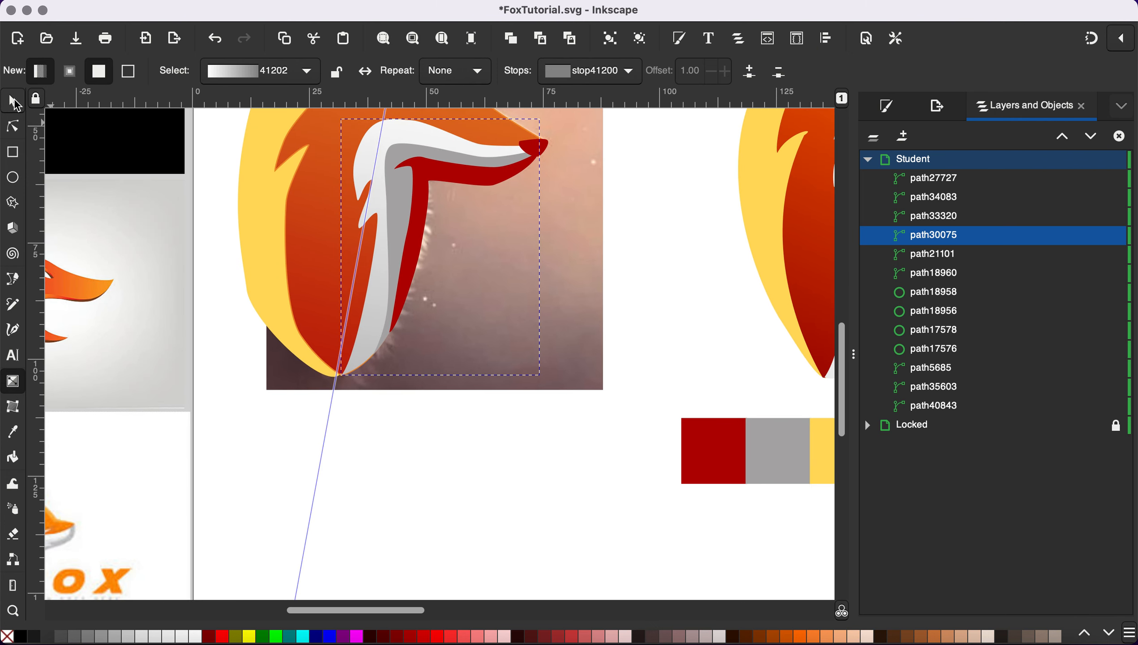
Draw a linear gradient across the grey jaw and neck shadow, running from beside the eye to below the chest.
left_click(13, 103)
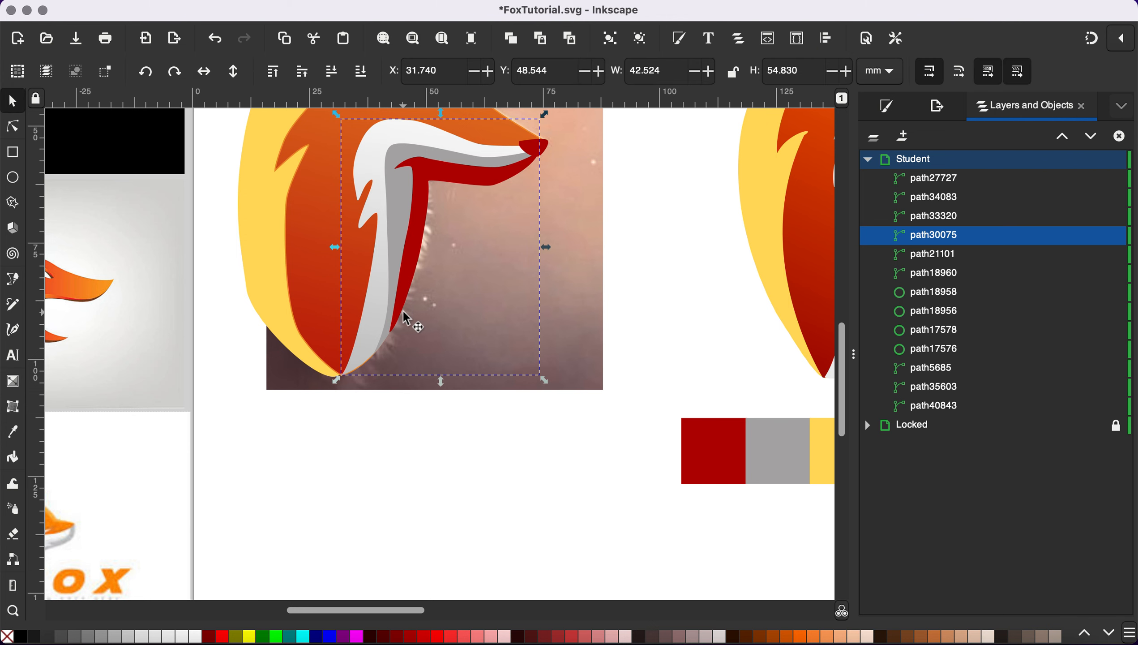
scroll(407, 319, "down", 1)
scroll(402, 321, "left", 1)
scroll(390, 318, "down", 2, "ctrl")
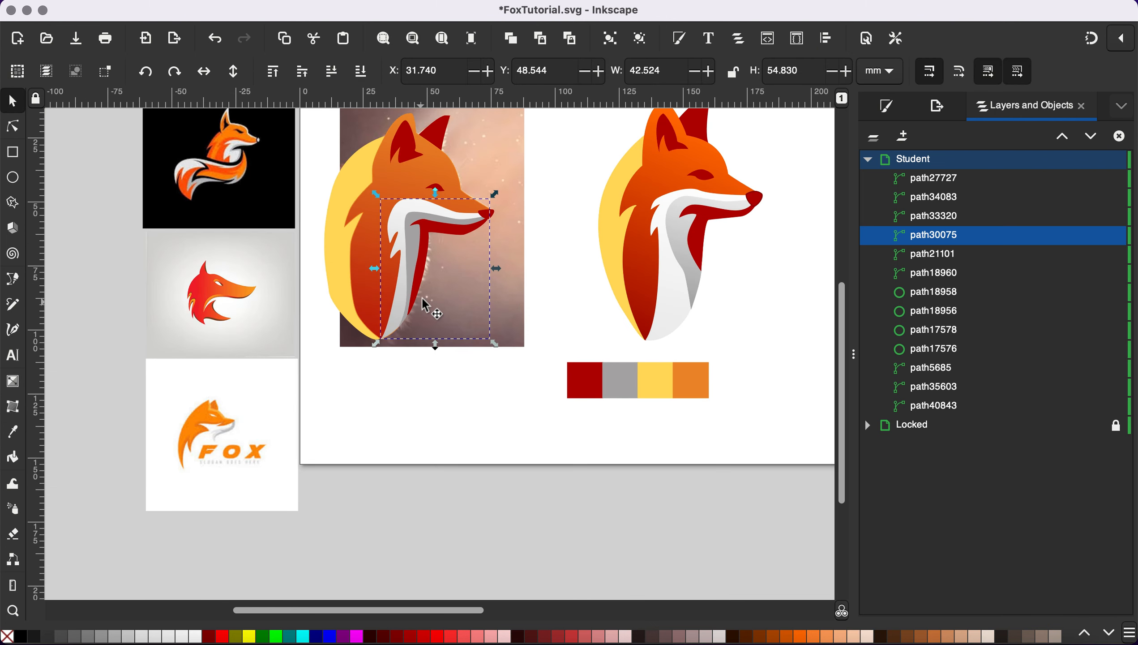
scroll(422, 283, "up", 1, "ctrl")
left_click(420, 258)
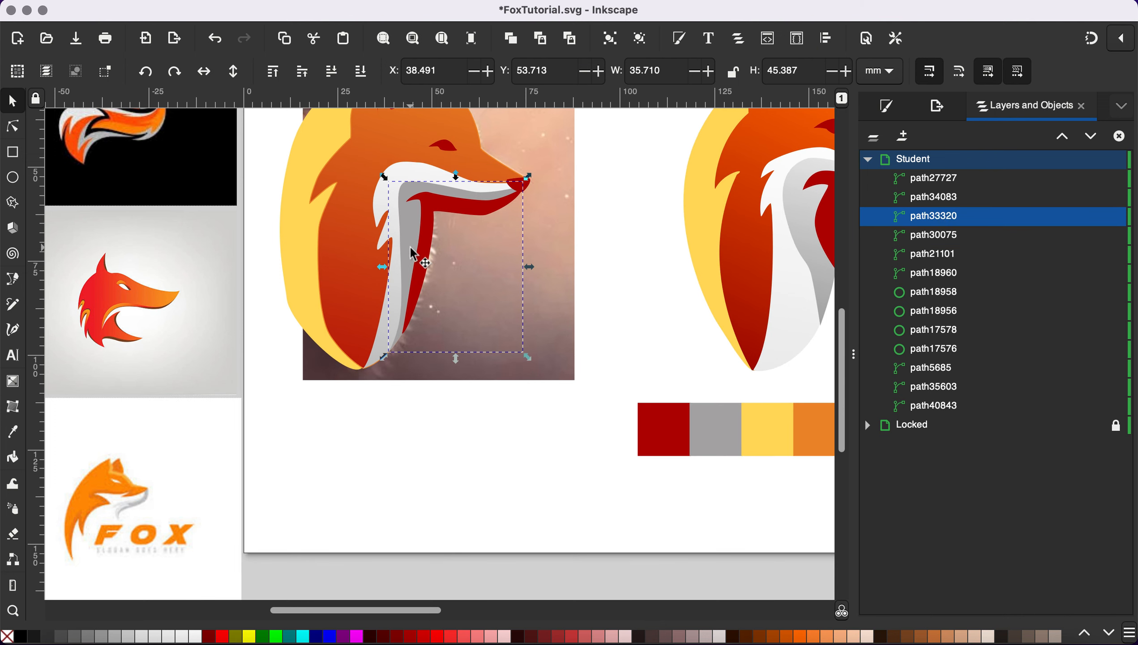
scroll(431, 492, "up", 5)
scroll(432, 492, "right", 8)
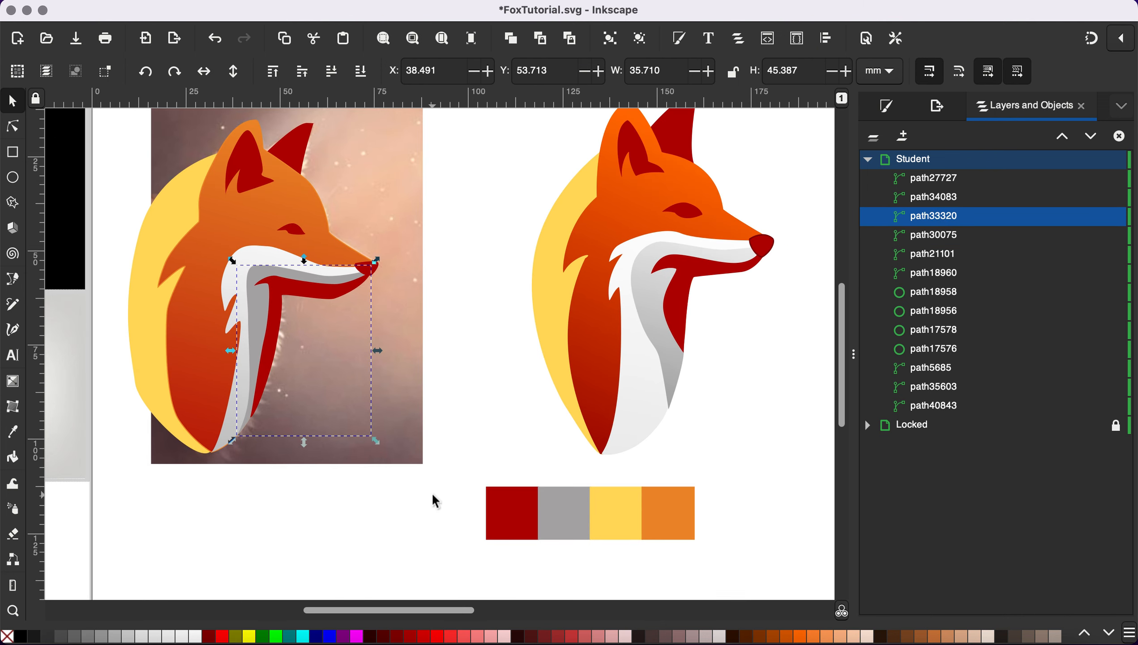
scroll(432, 492, "down", 1)
scroll(431, 492, "left", 5)
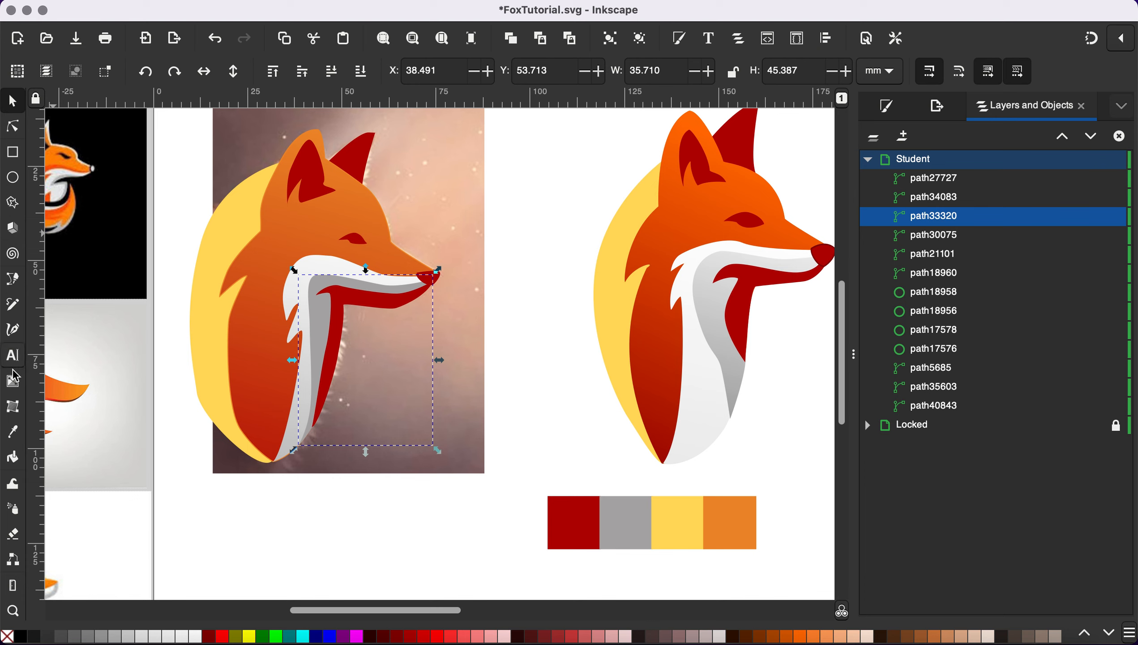
left_click(14, 383)
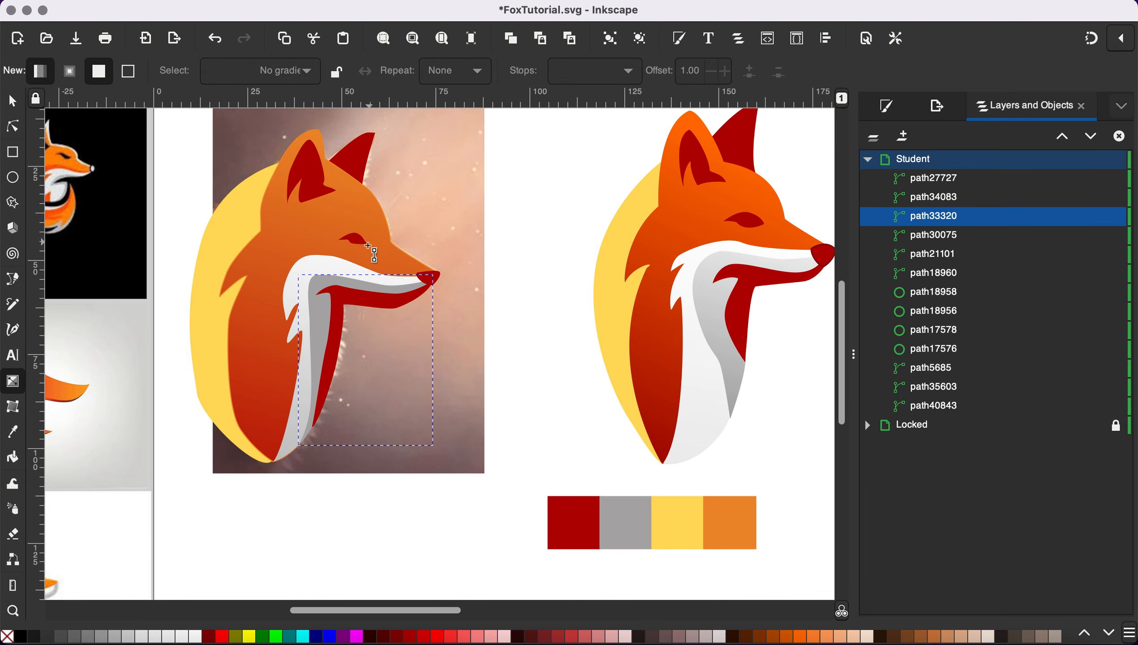
left_click_drag(372, 240, 311, 486)
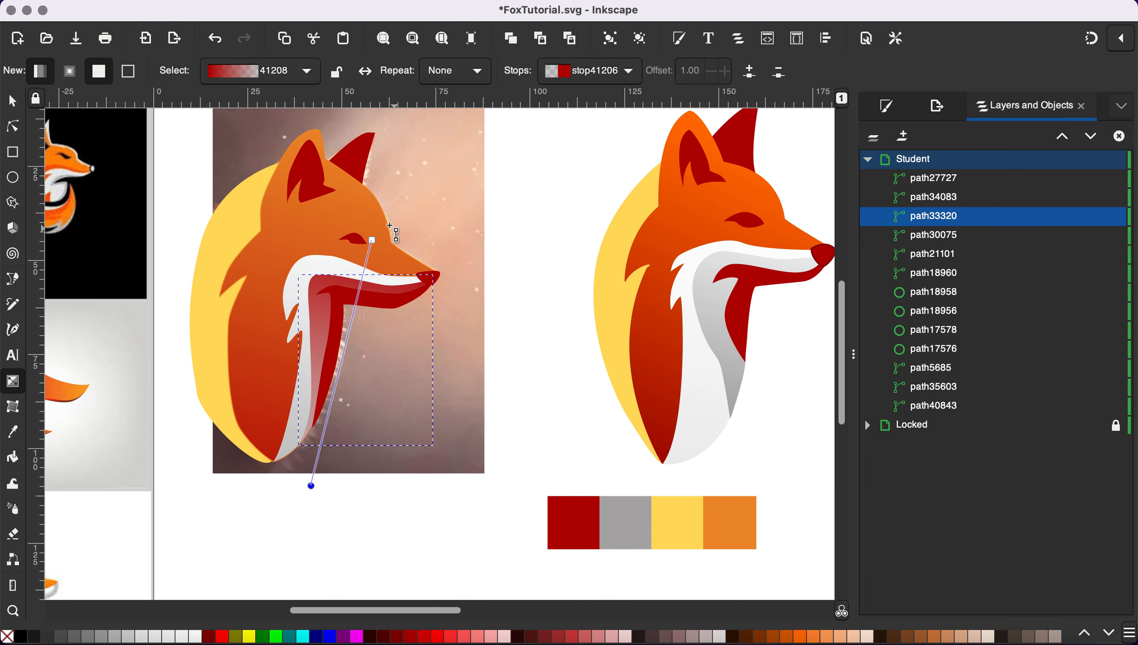
Set the shadow gradient's start stop to light grey and its end stop to medium grey.
left_click(372, 240)
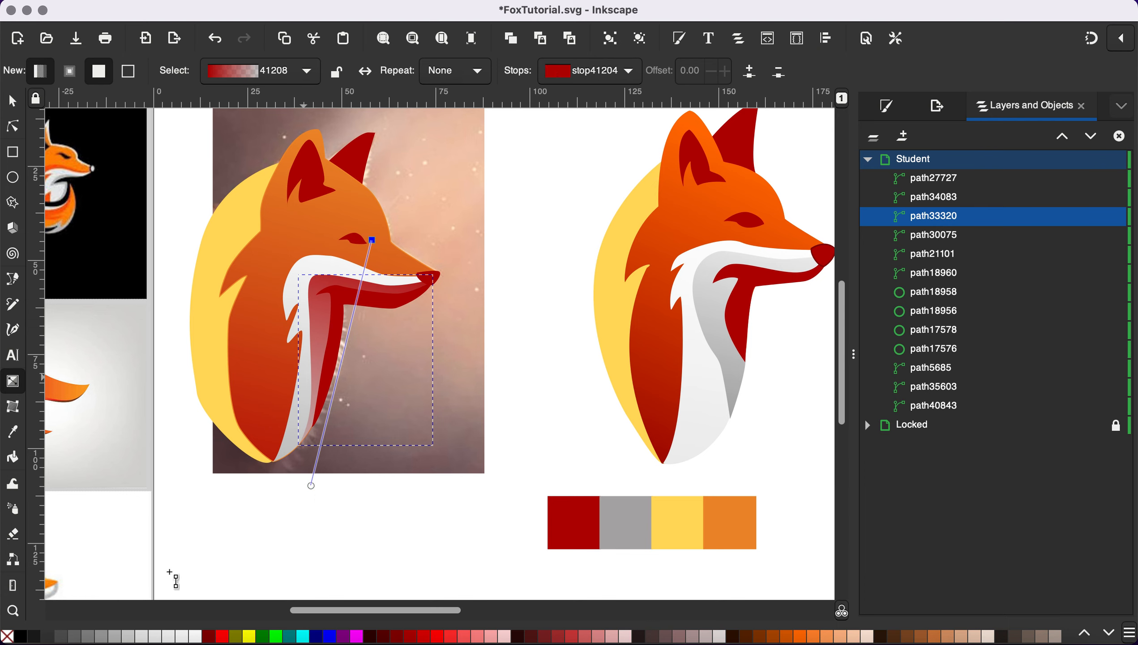
left_click(115, 638)
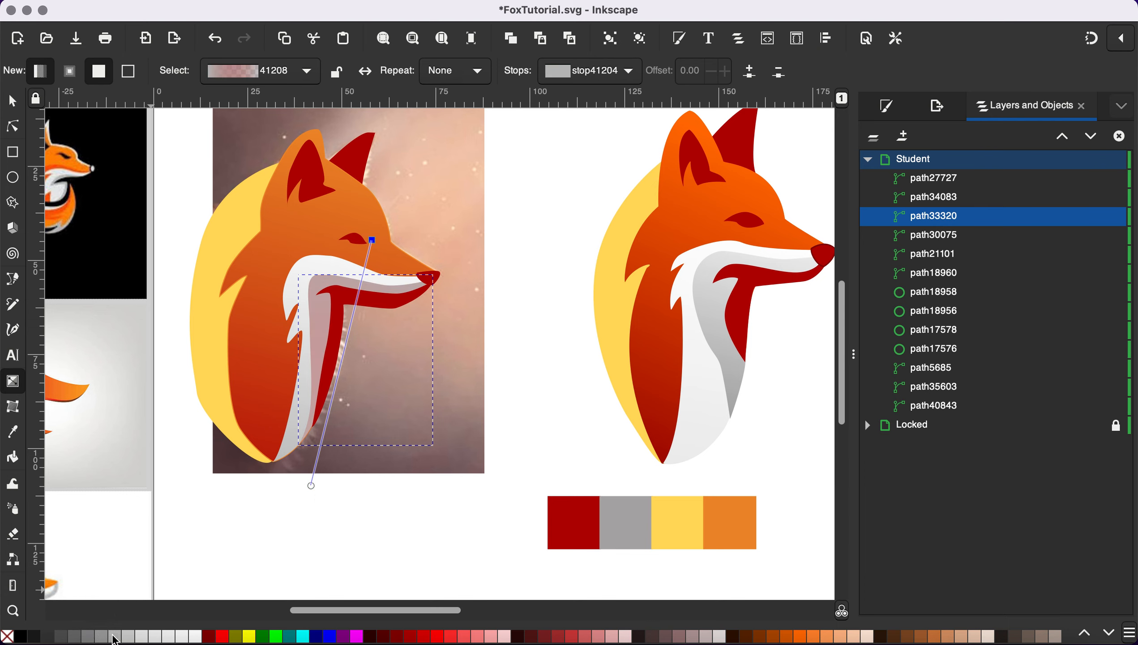
left_click(311, 485)
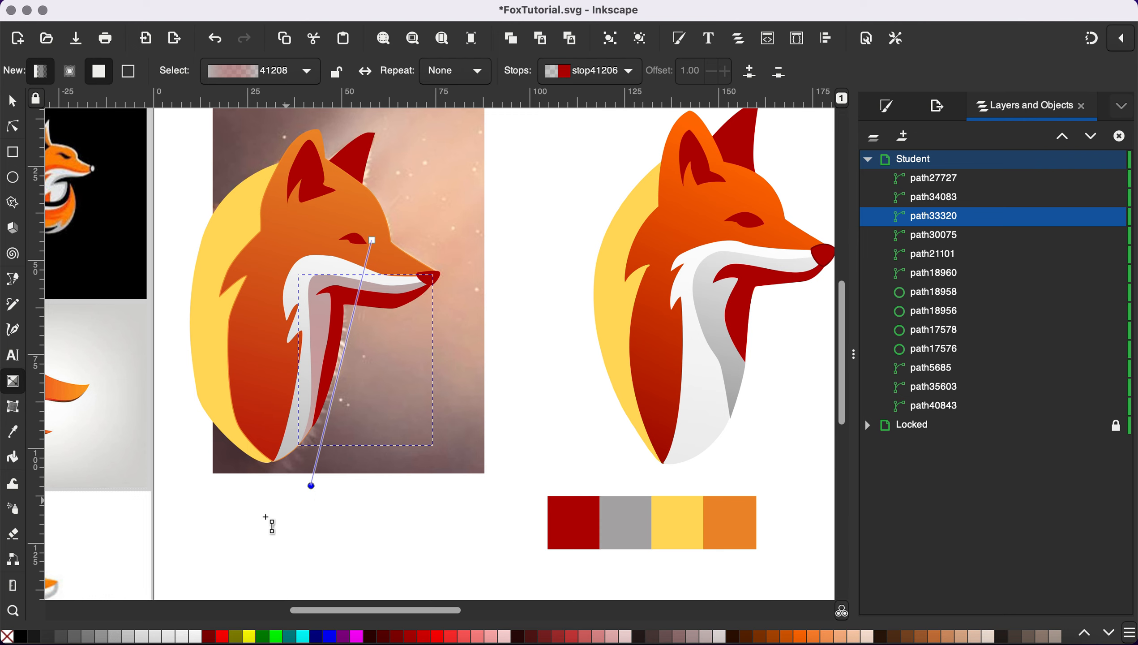
left_click(92, 638)
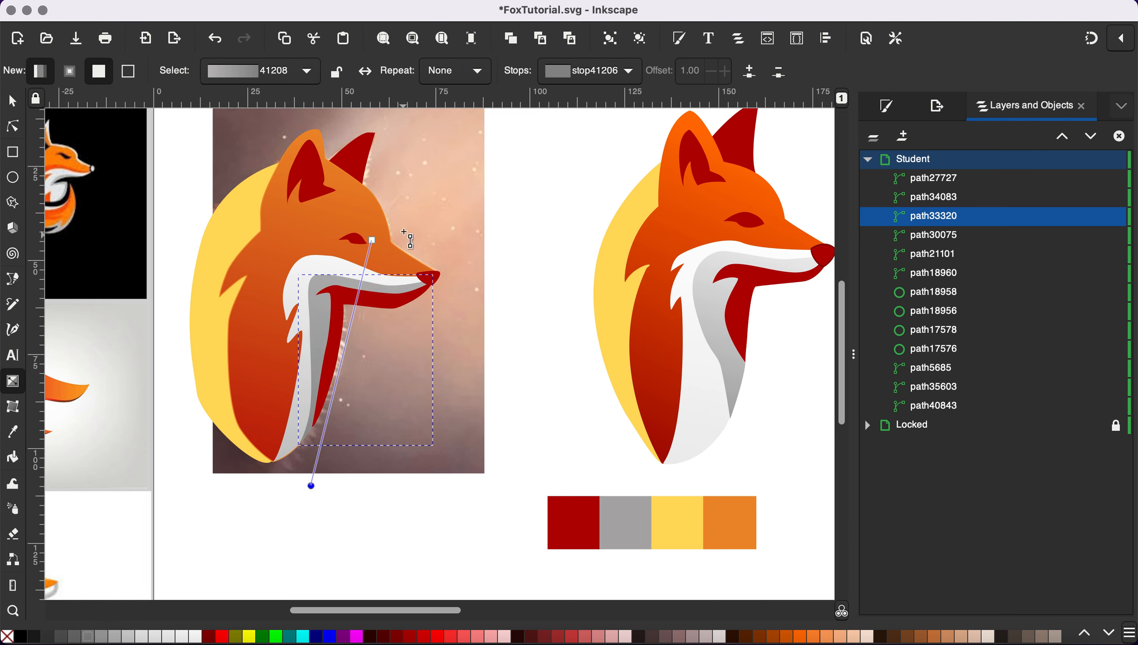
Move the shadow gradient's start stop down to the muzzle, make it a lighter grey, and place its end stop farther below the chest.
left_click_drag(311, 486, 282, 585)
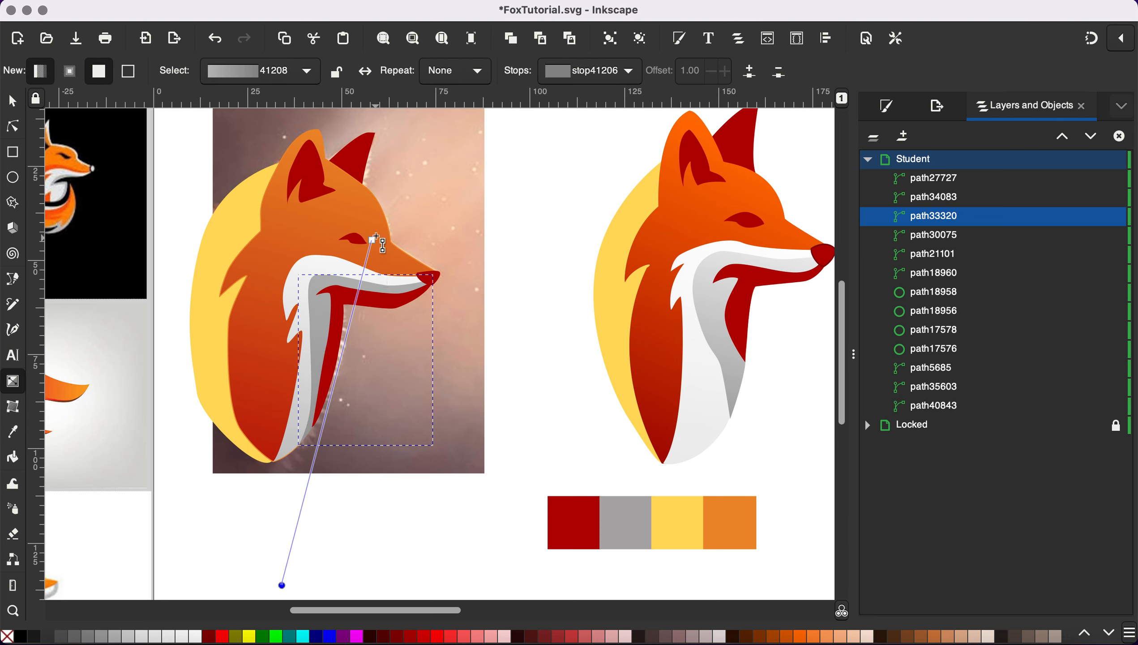
left_click_drag(373, 240, 353, 270)
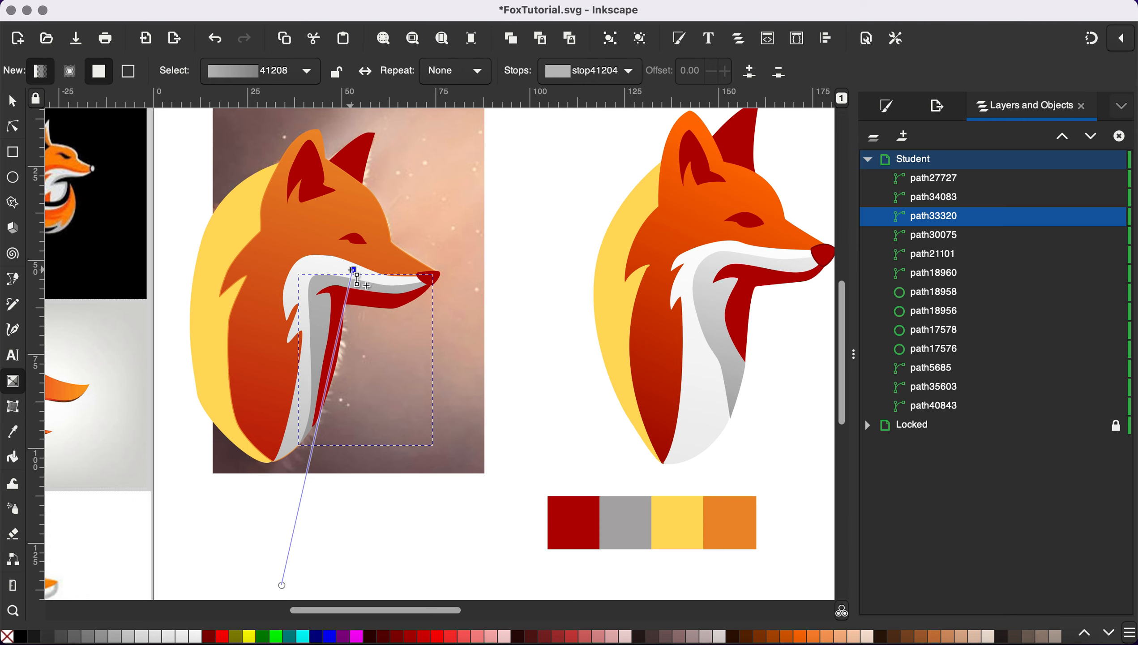
left_click(129, 637)
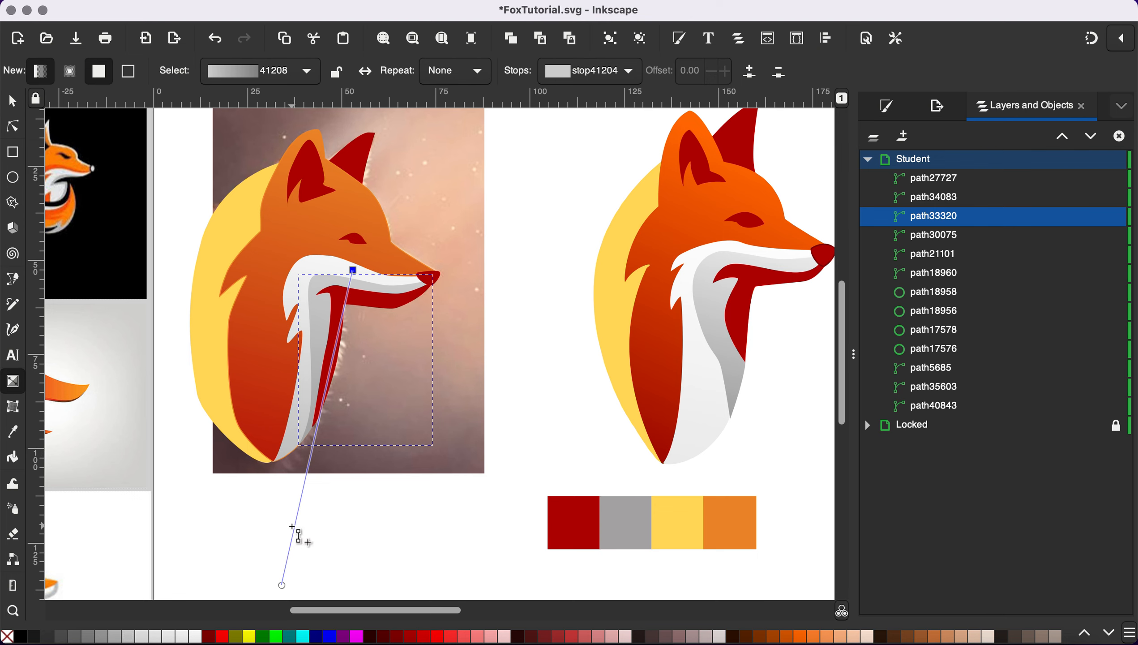
left_click_drag(282, 585, 298, 536)
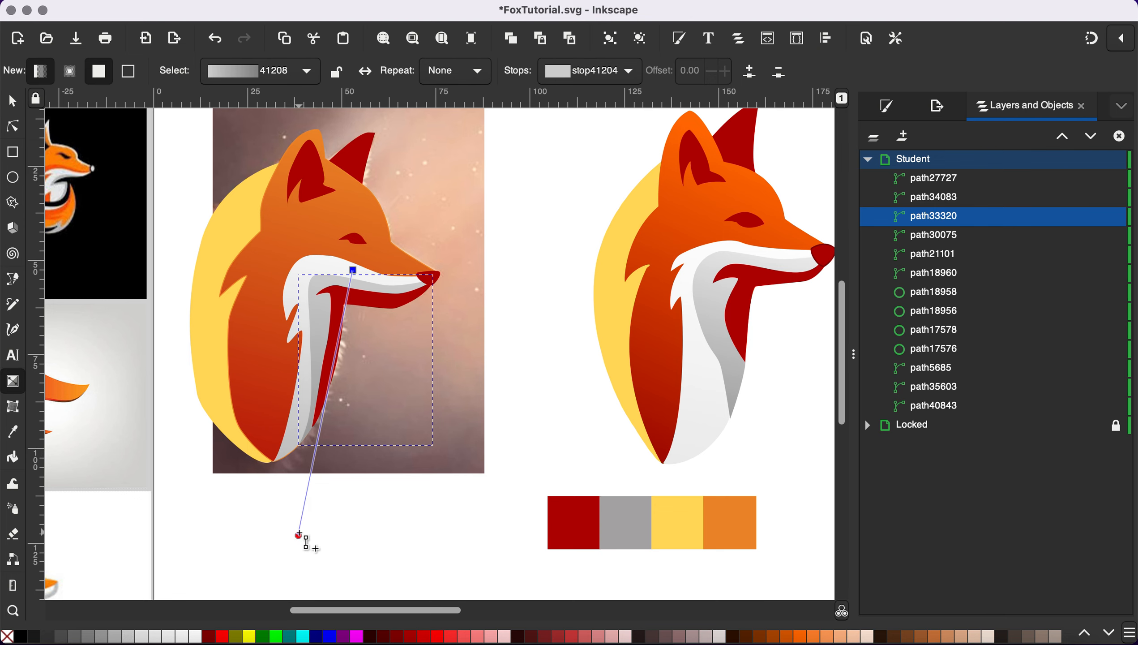
scroll(335, 457, "down", 3)
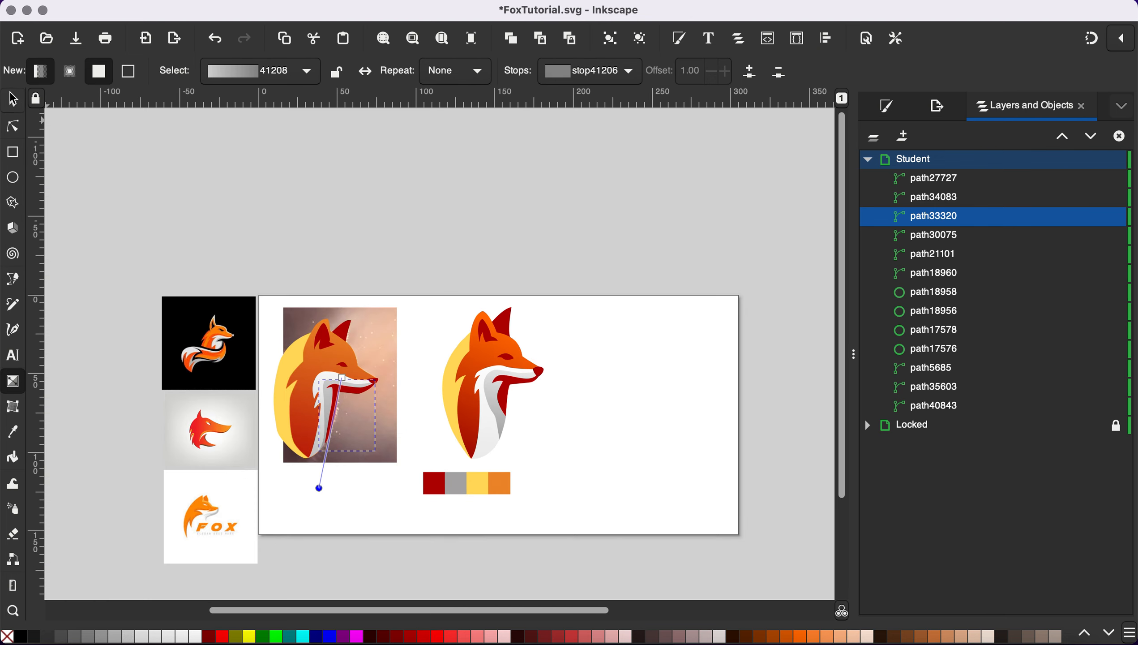
left_click(12, 100)
left_click(377, 316)
Compare the shading of the traced fox with the finished example fox, zoomed in and at full-page view.
scroll(376, 316, "up", 2)
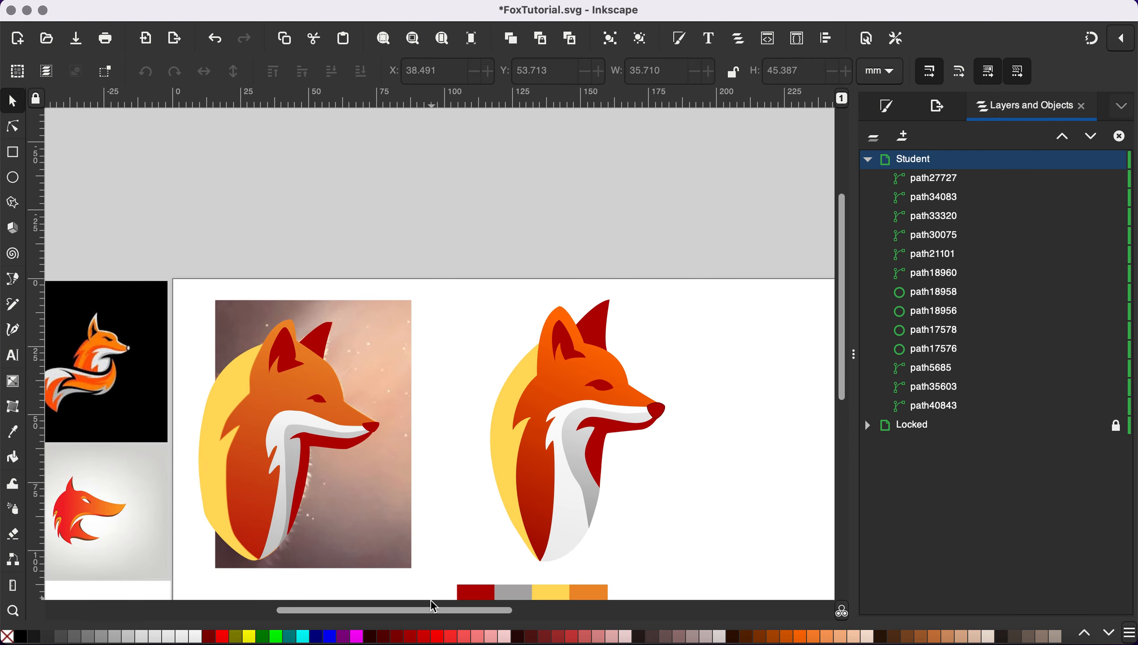
scroll(381, 480, "left", 5)
scroll(380, 480, "down", 3)
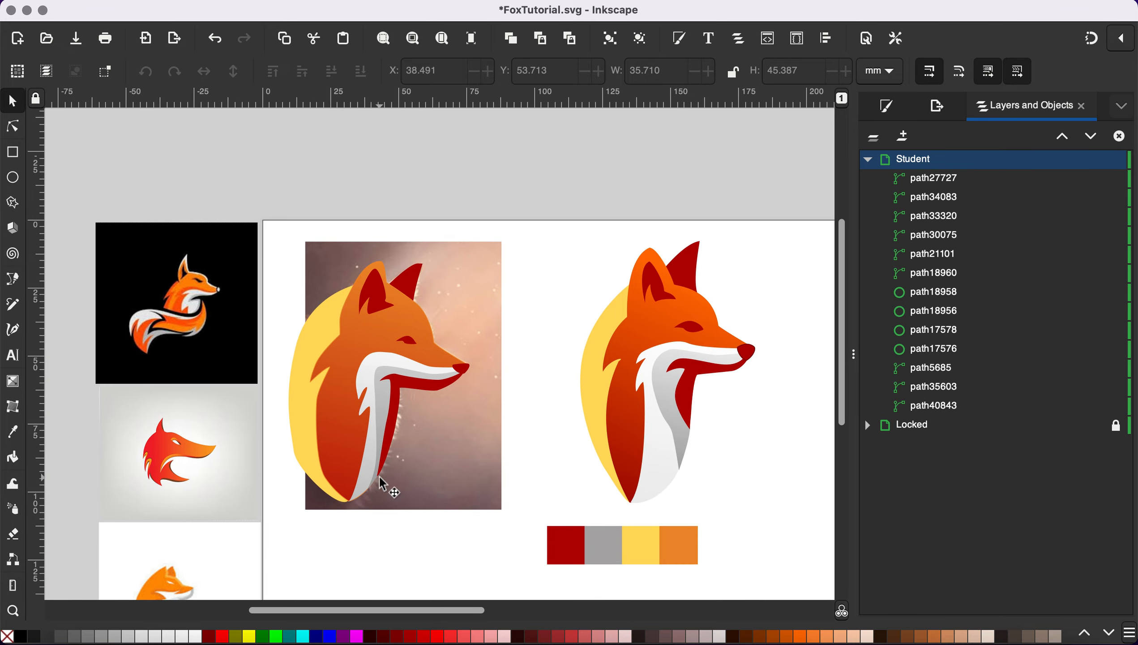
left_click(332, 417)
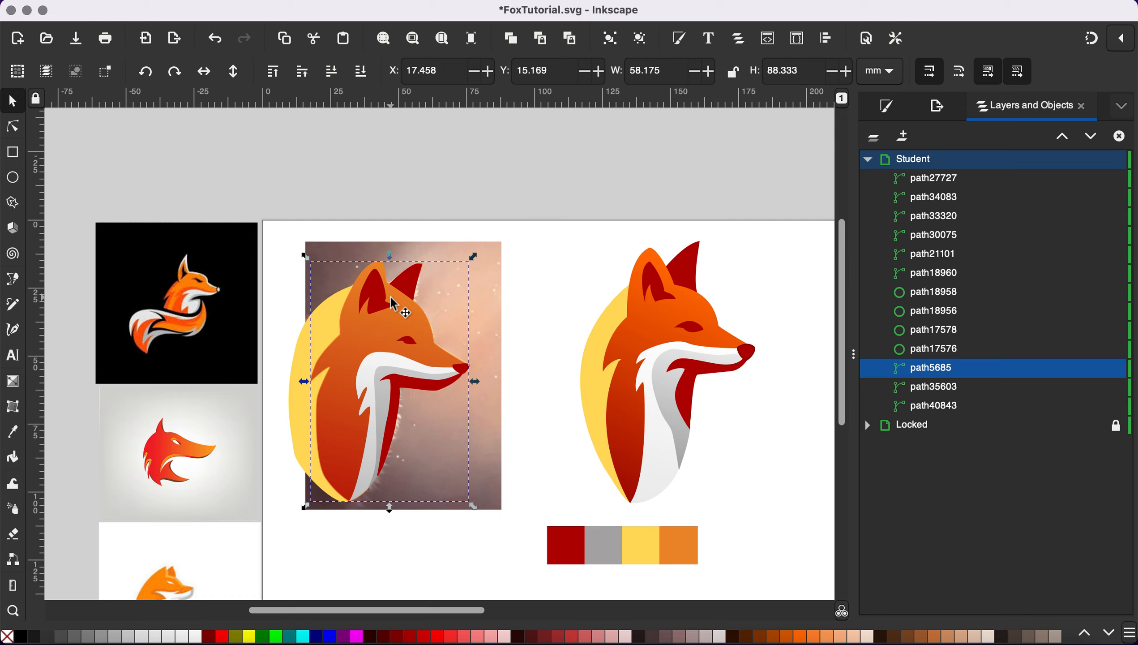
scroll(391, 298, "up", 2)
scroll(390, 296, "down", 5)
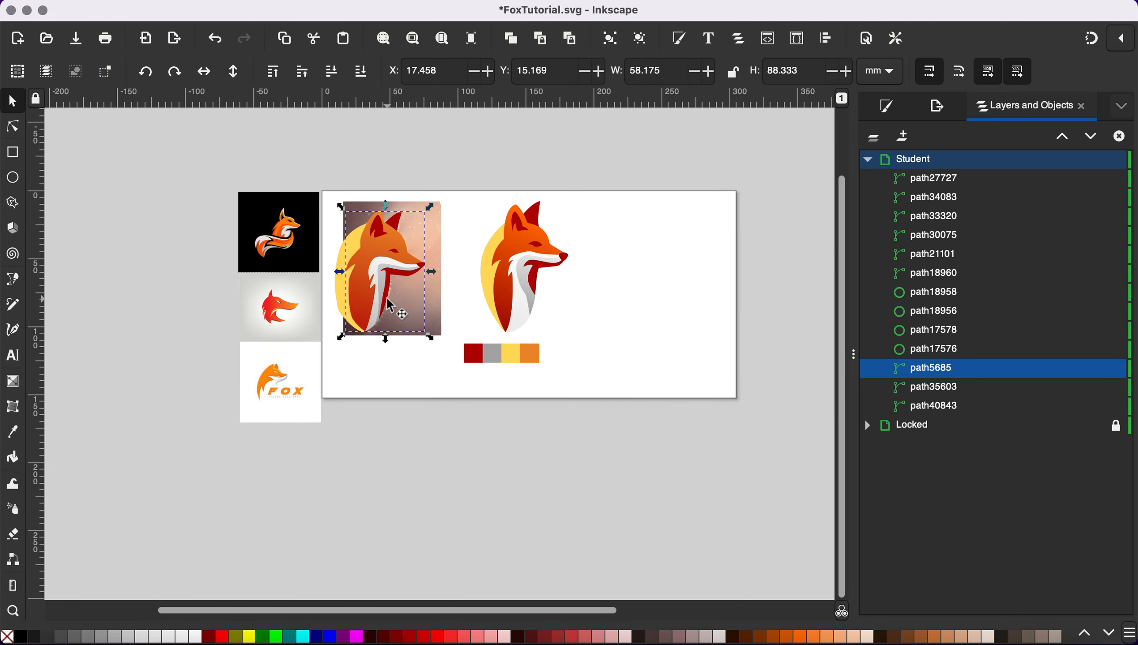
scroll(336, 290, "up", 5)
scroll(336, 289, "right", 3)
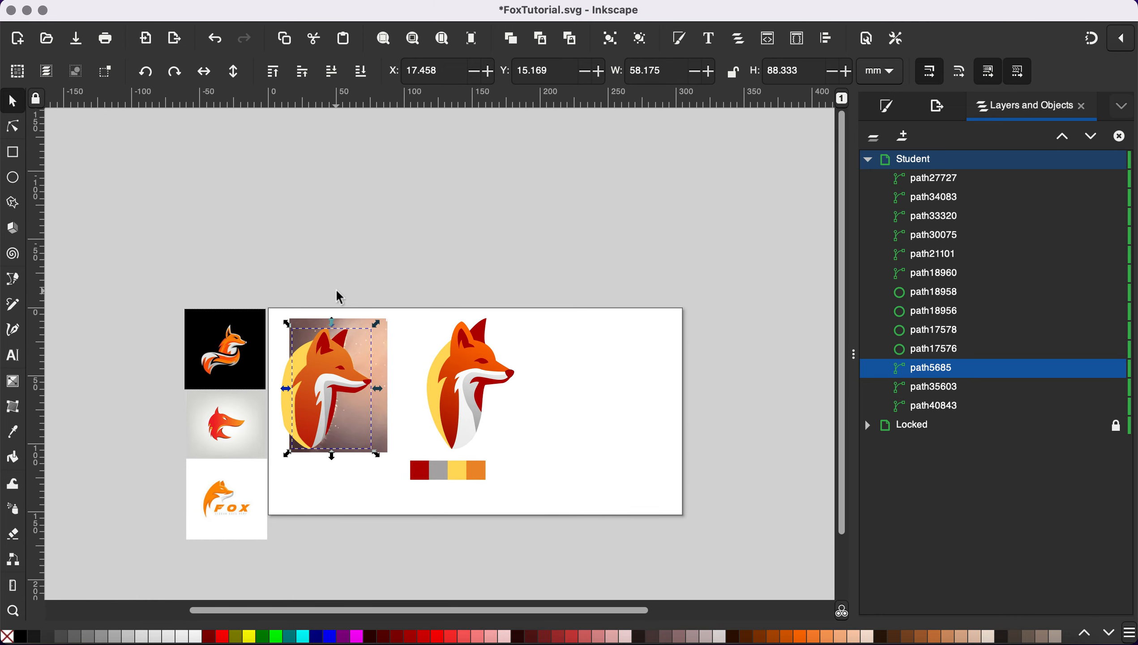
scroll(336, 288, "up", 2)
scroll(377, 473, "down", 2)
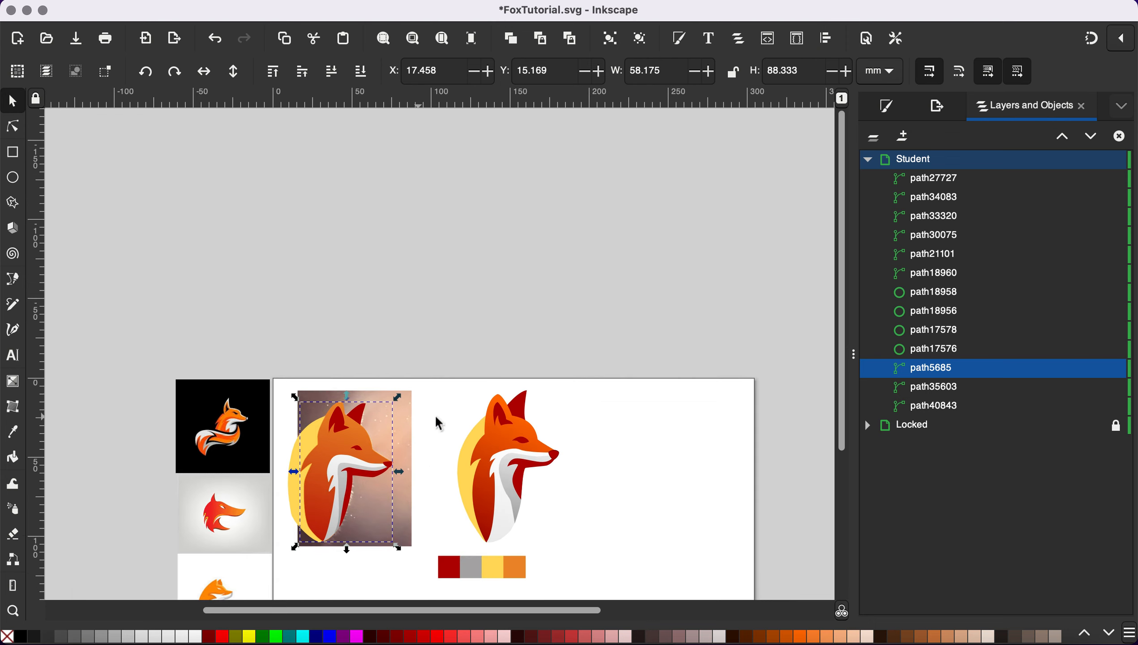